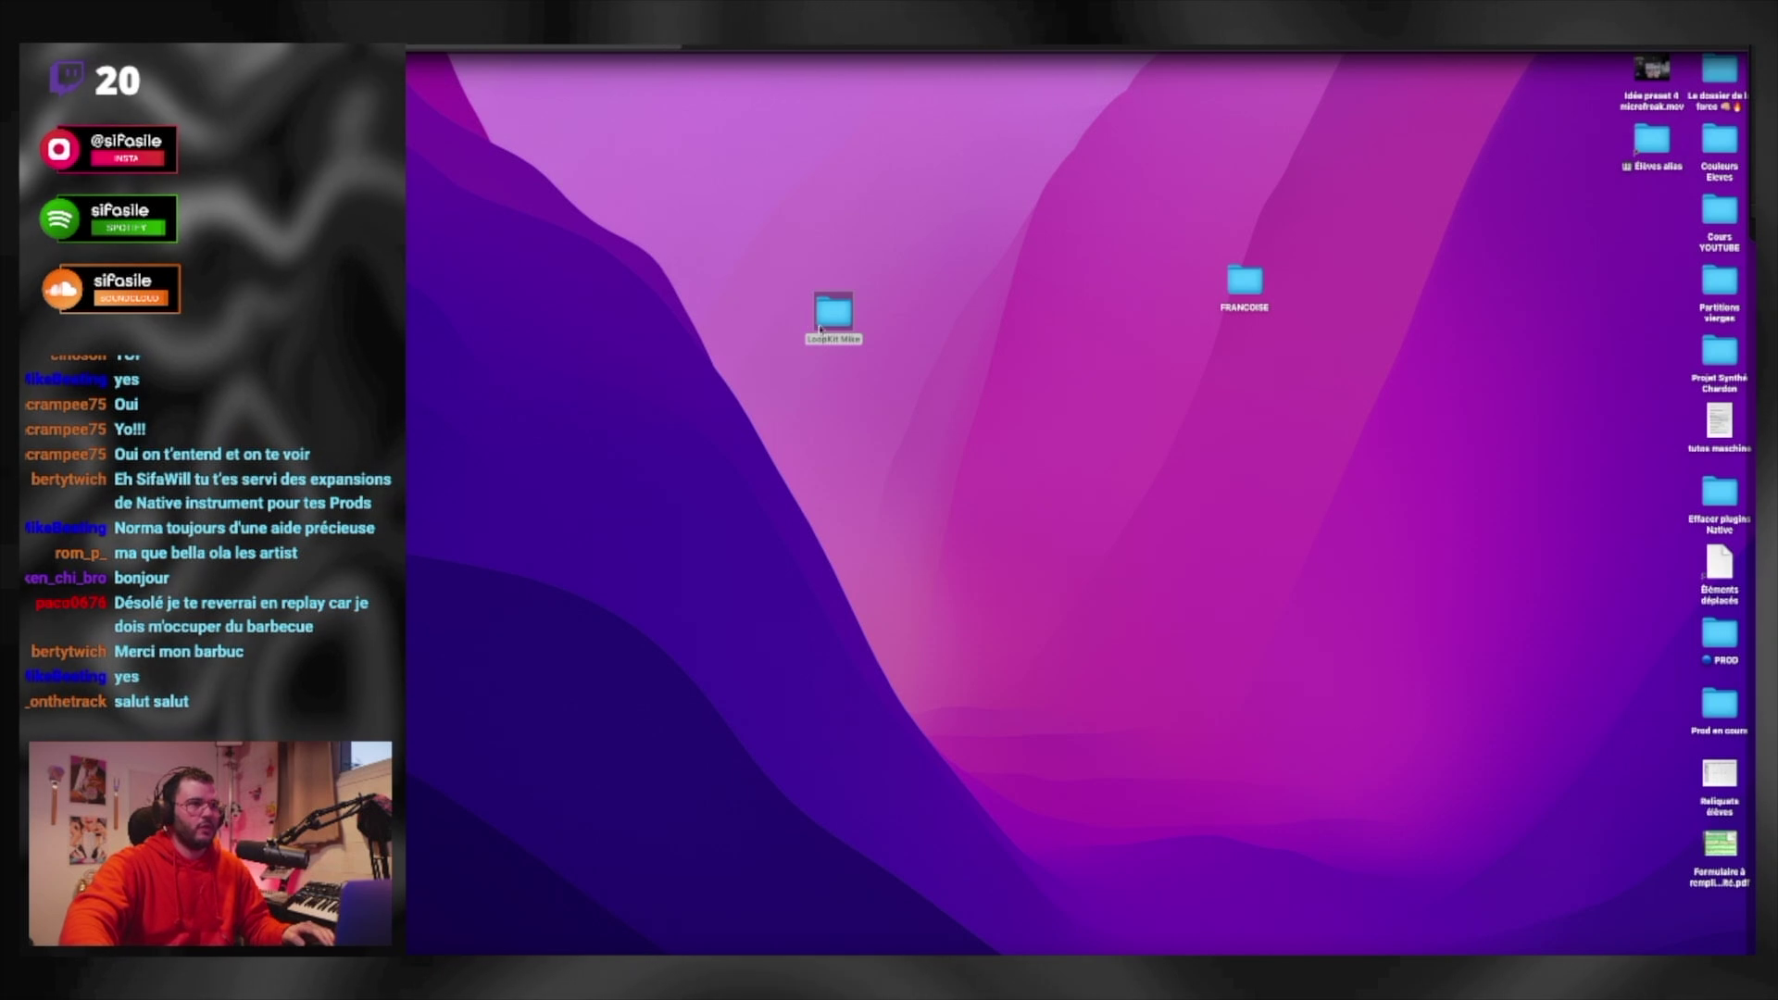
Step: Open the loop kit folder on the desktop
double_click(820, 326)
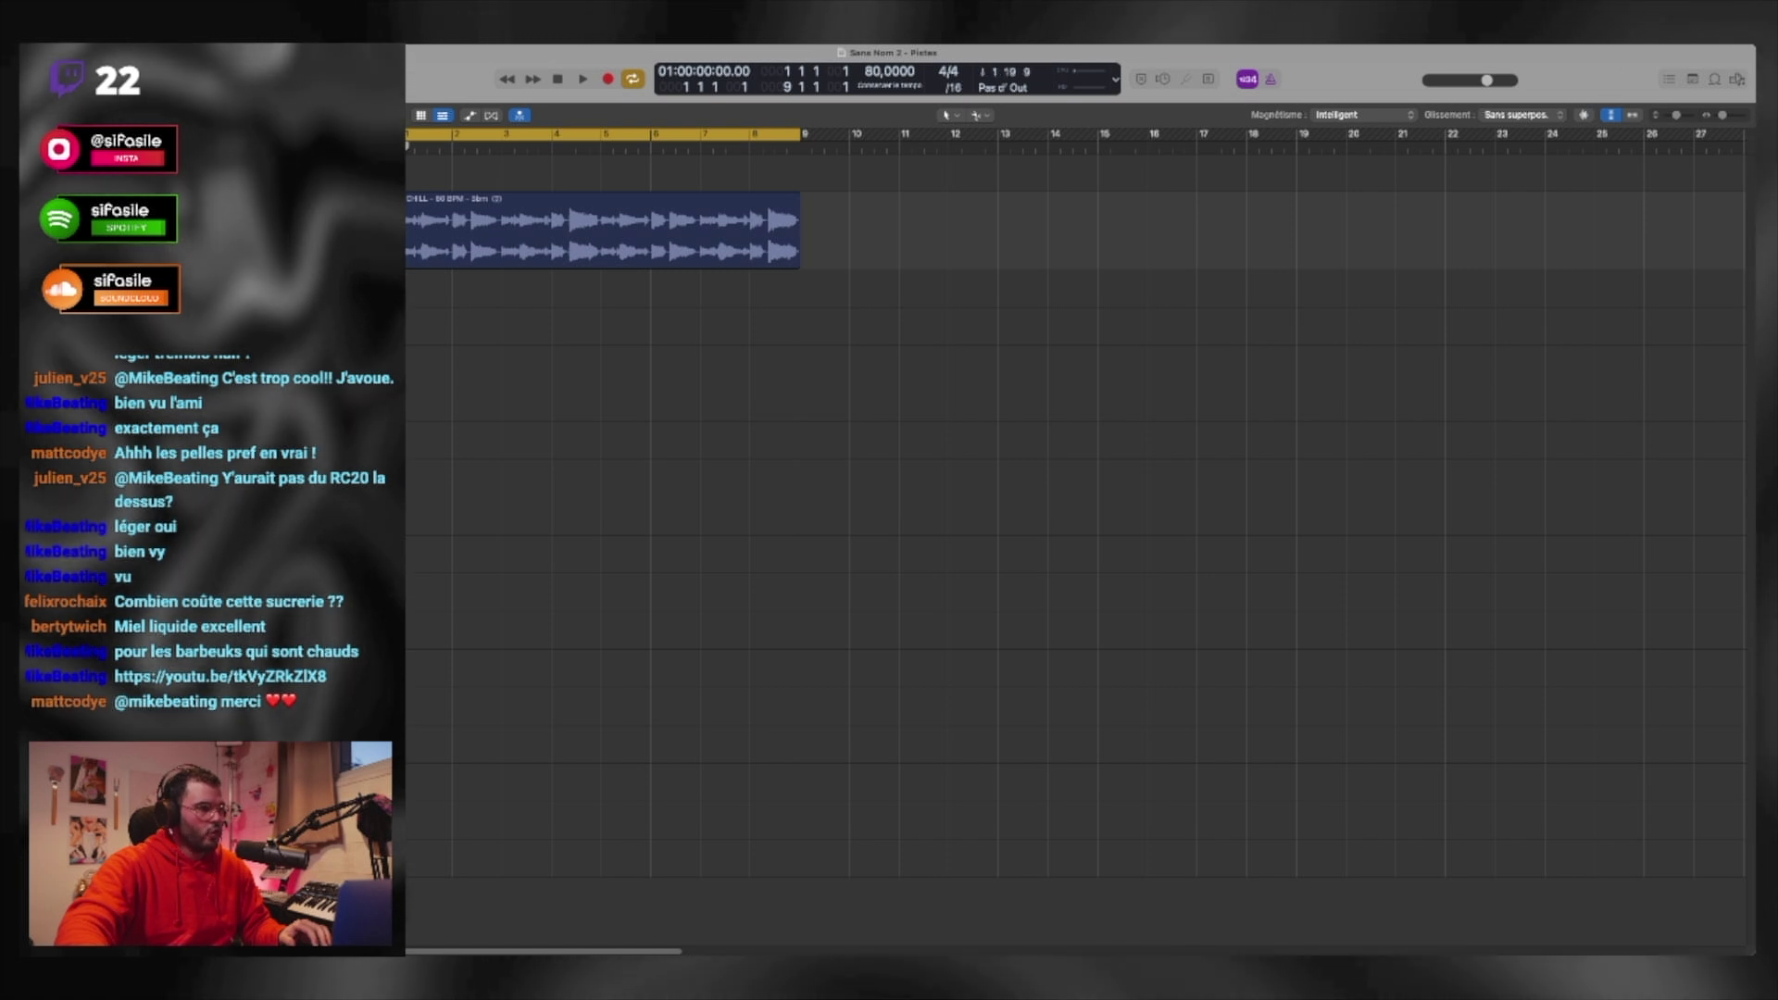
Step: Bring up the Looperator effect of the MIKILOOP track and play the guitar loop
key(v)
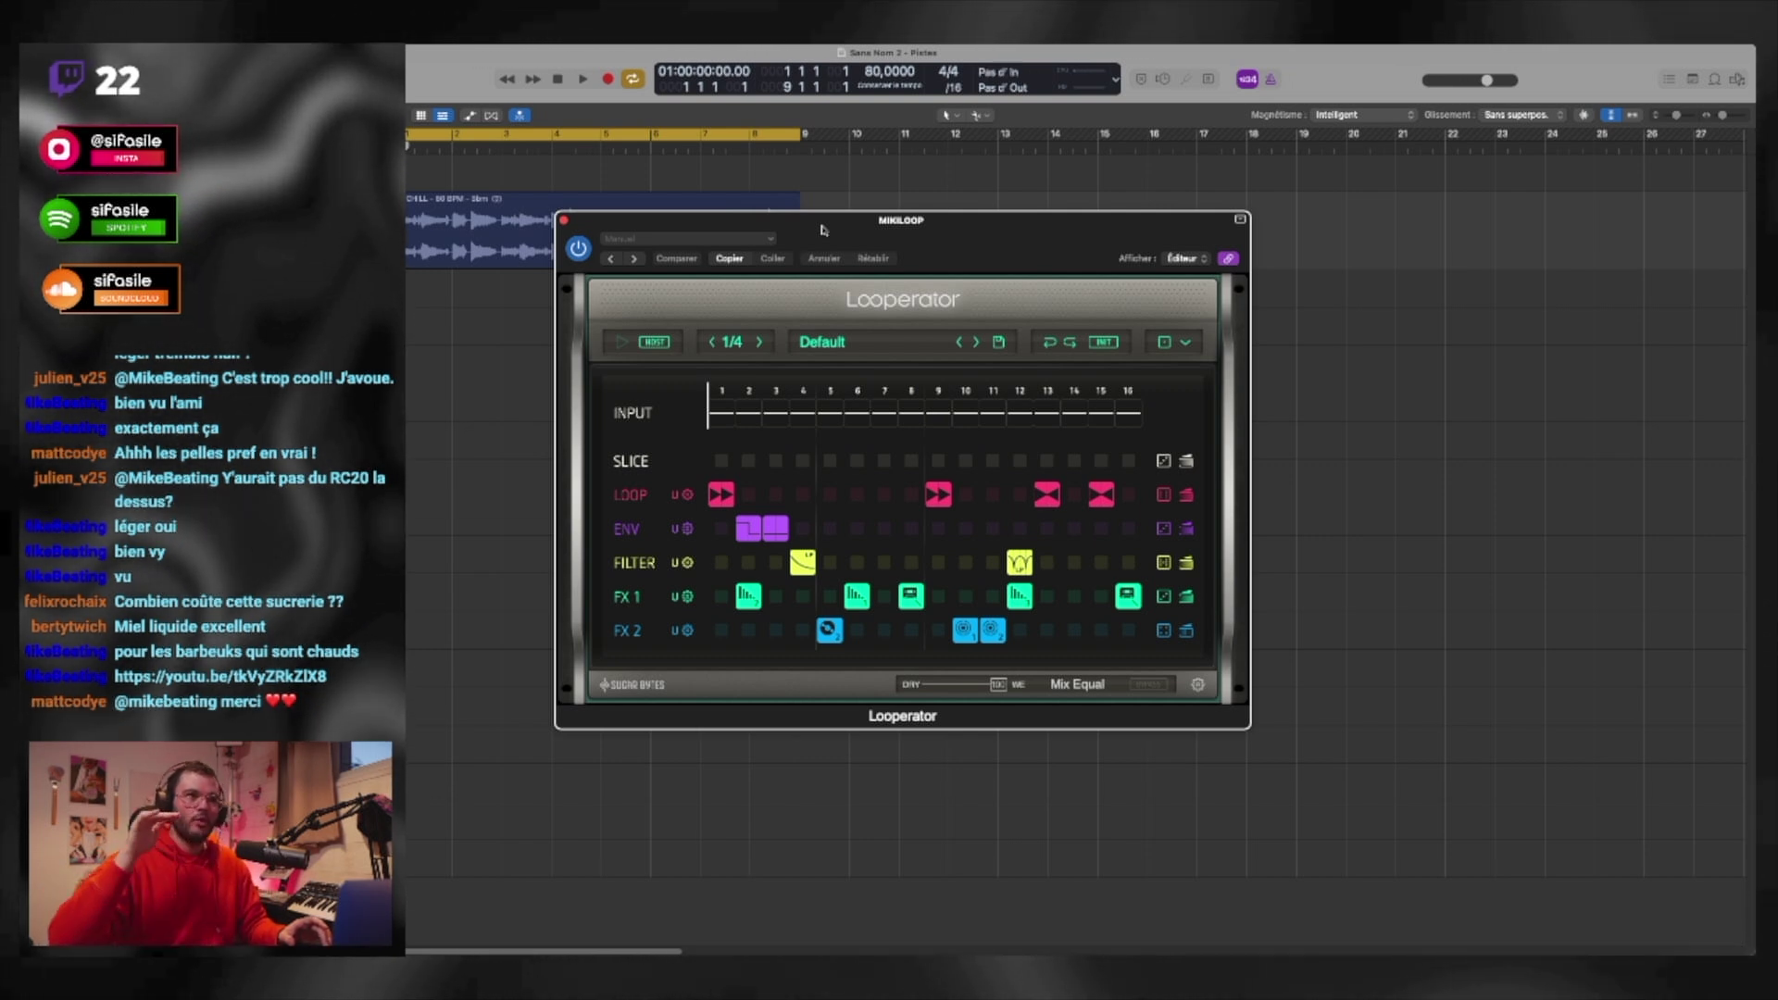
drag(823, 230, 833, 235)
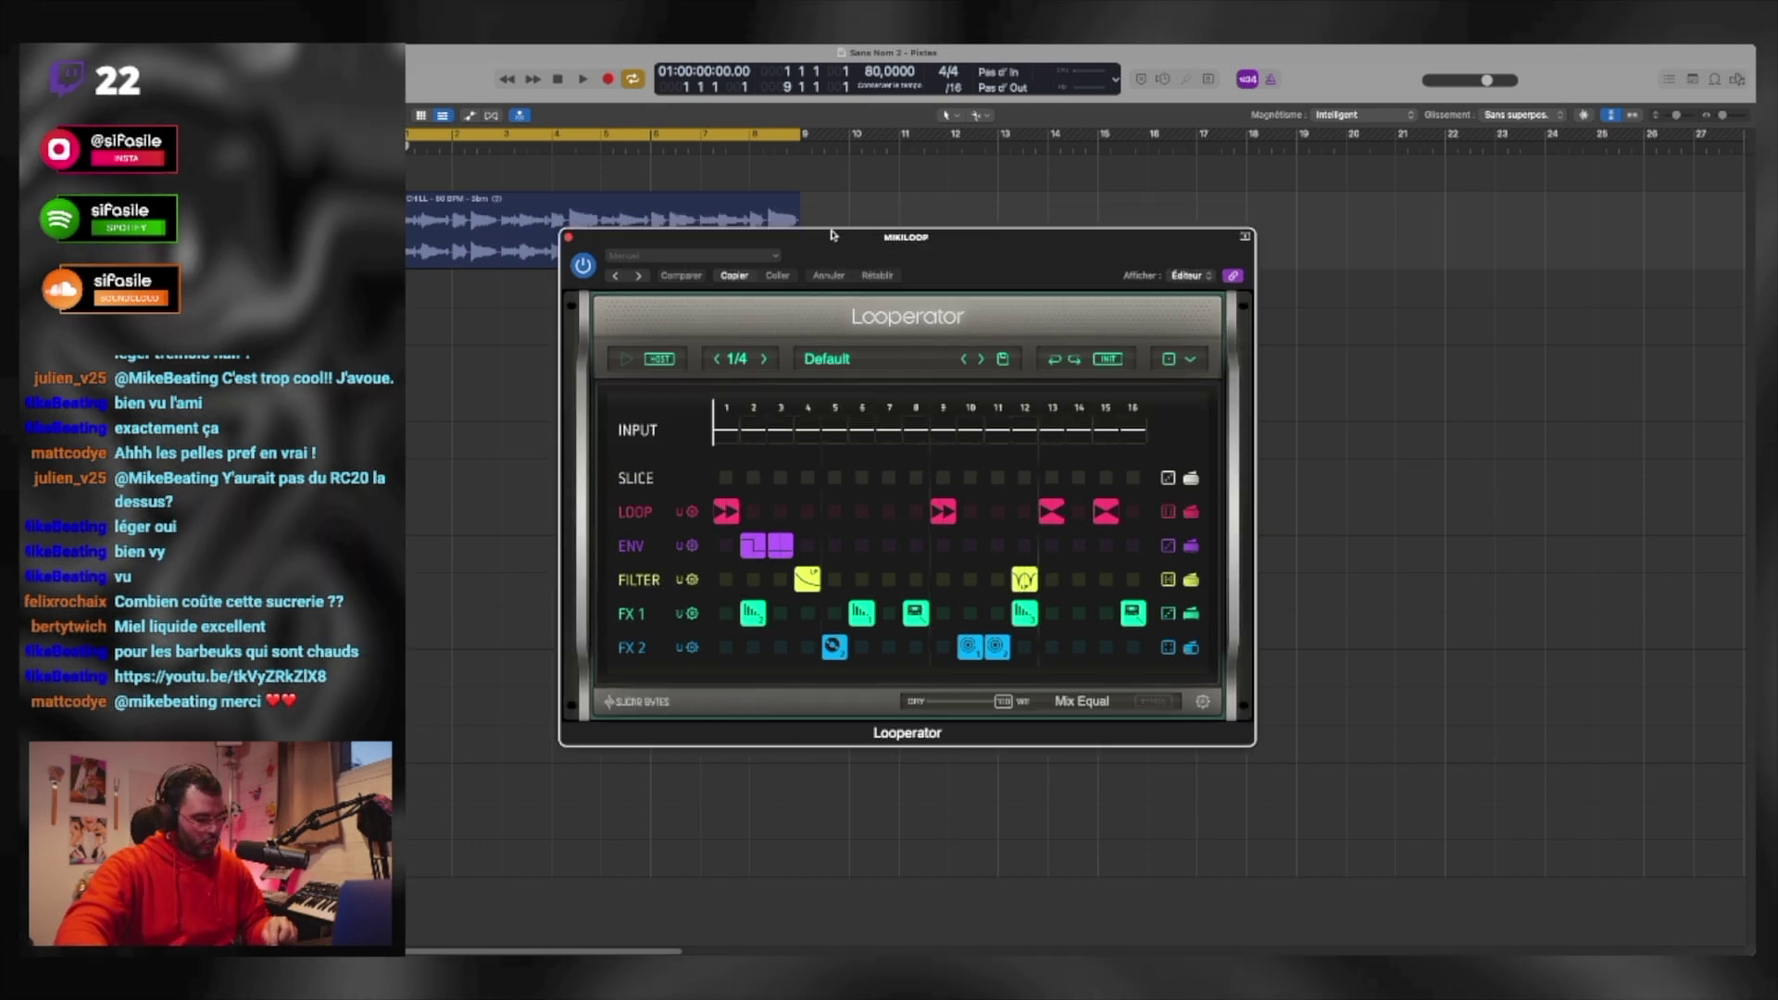
key(space)
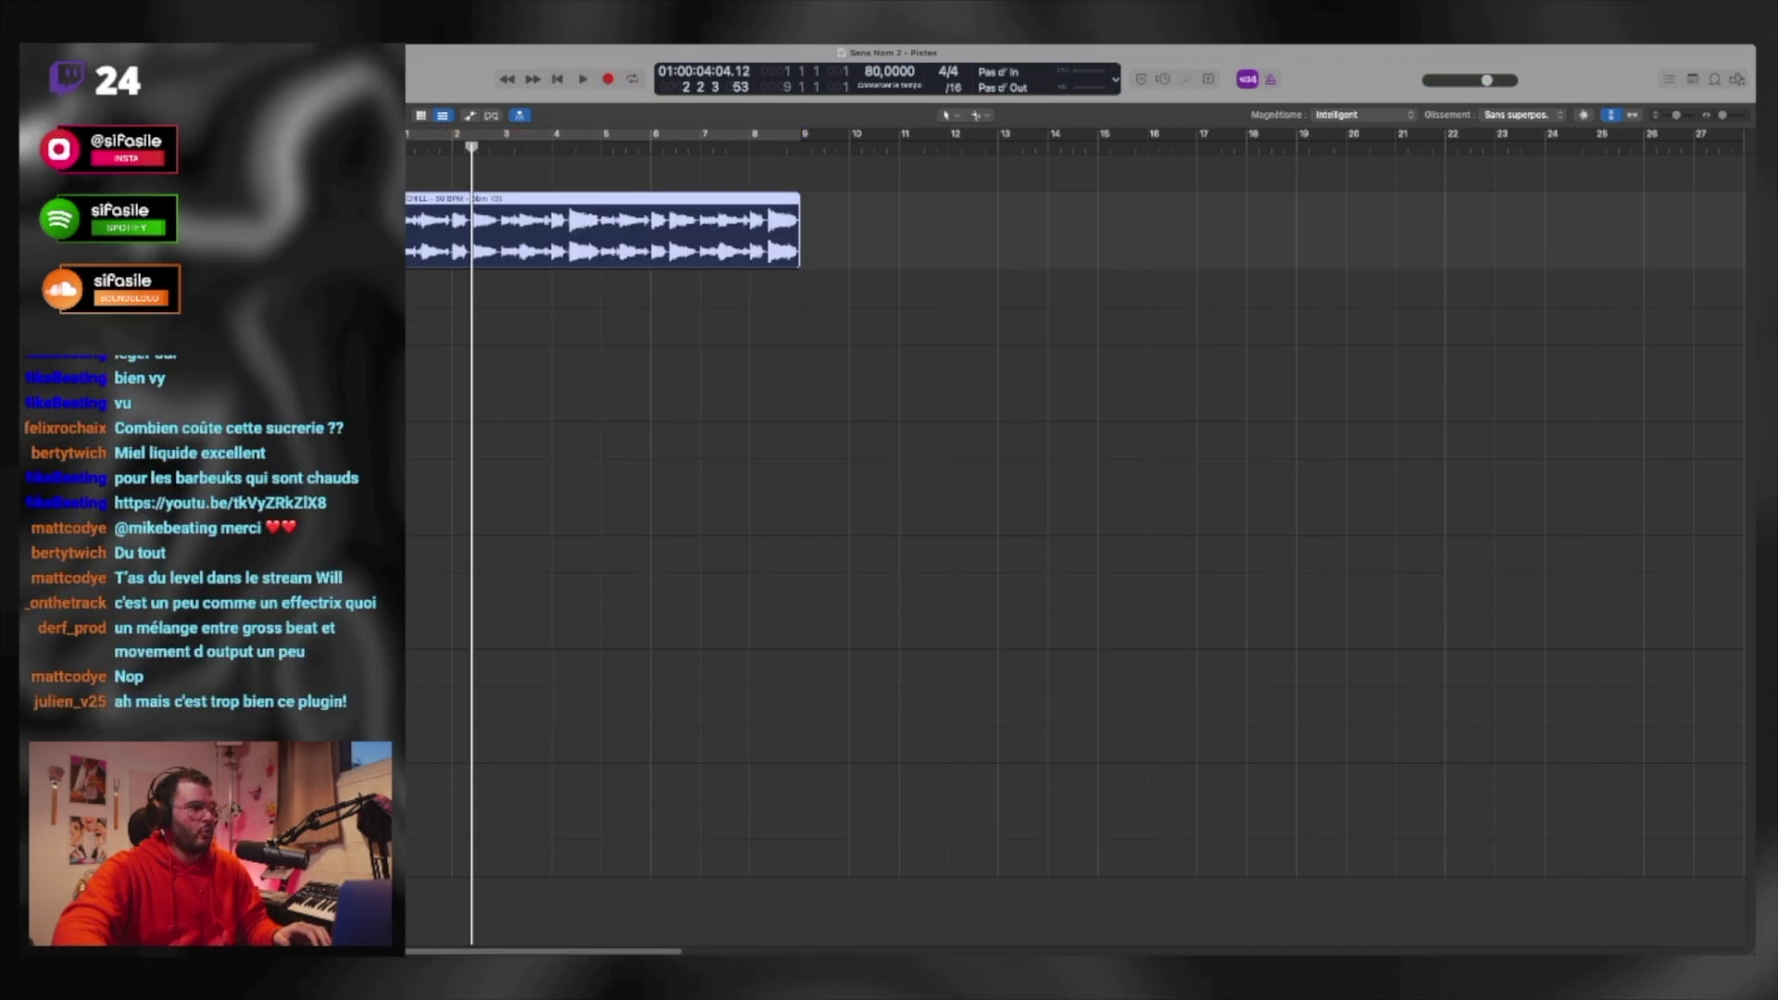
Step: Choose a different forward/reverse pattern for a step in Looperator's Loop row and play the loop
key(v)
drag(928, 280, 986, 231)
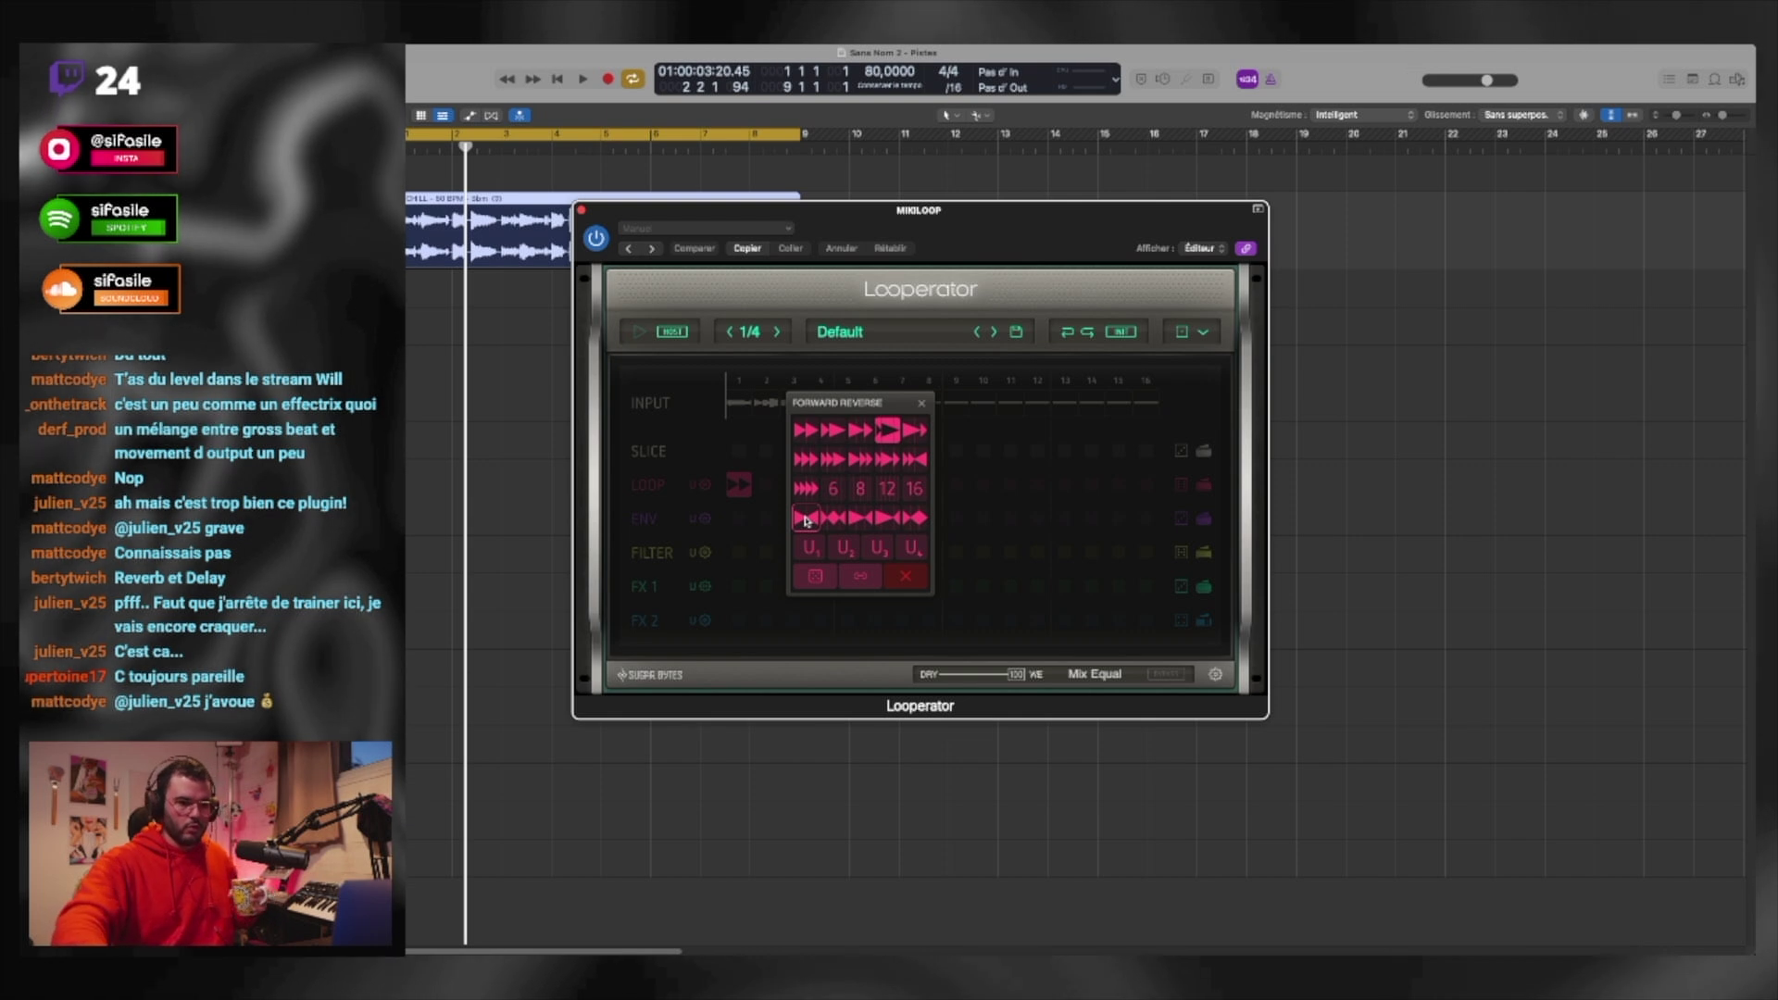
click(806, 520)
key(space)
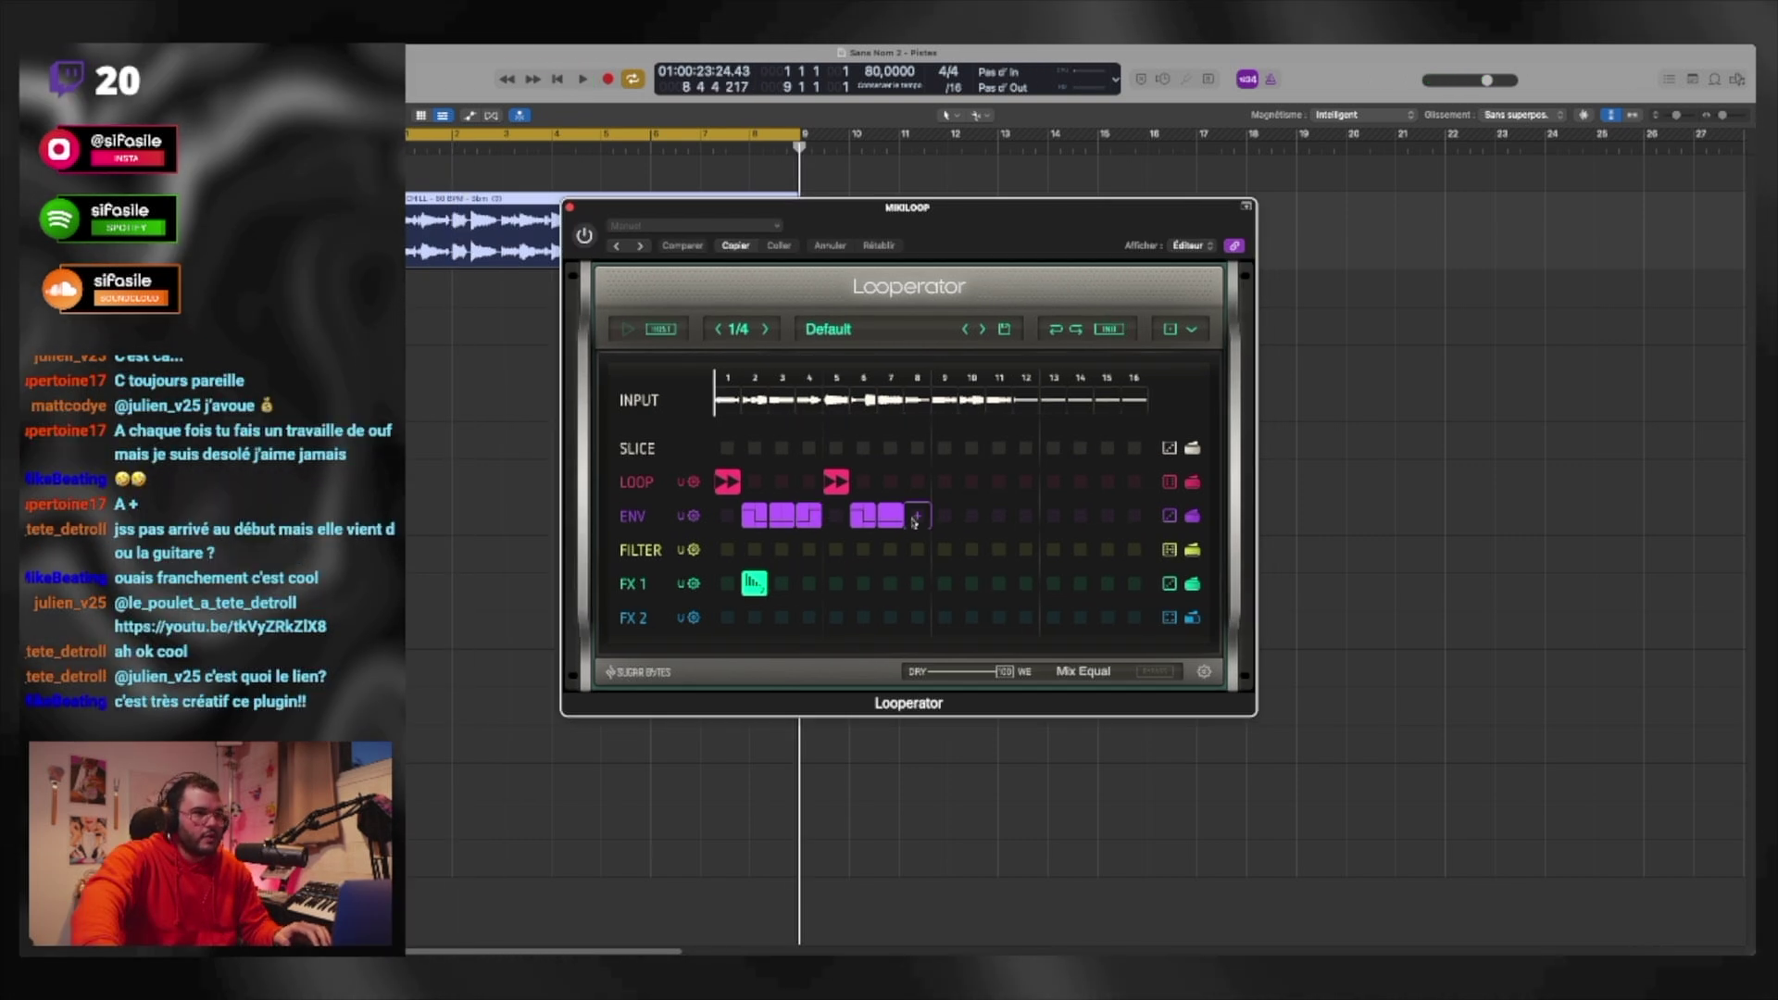
Step: Add an envelope block at step 8 and an FX 1 effect at step 6 of the Looperator sequence
click(915, 519)
click(920, 558)
click(867, 585)
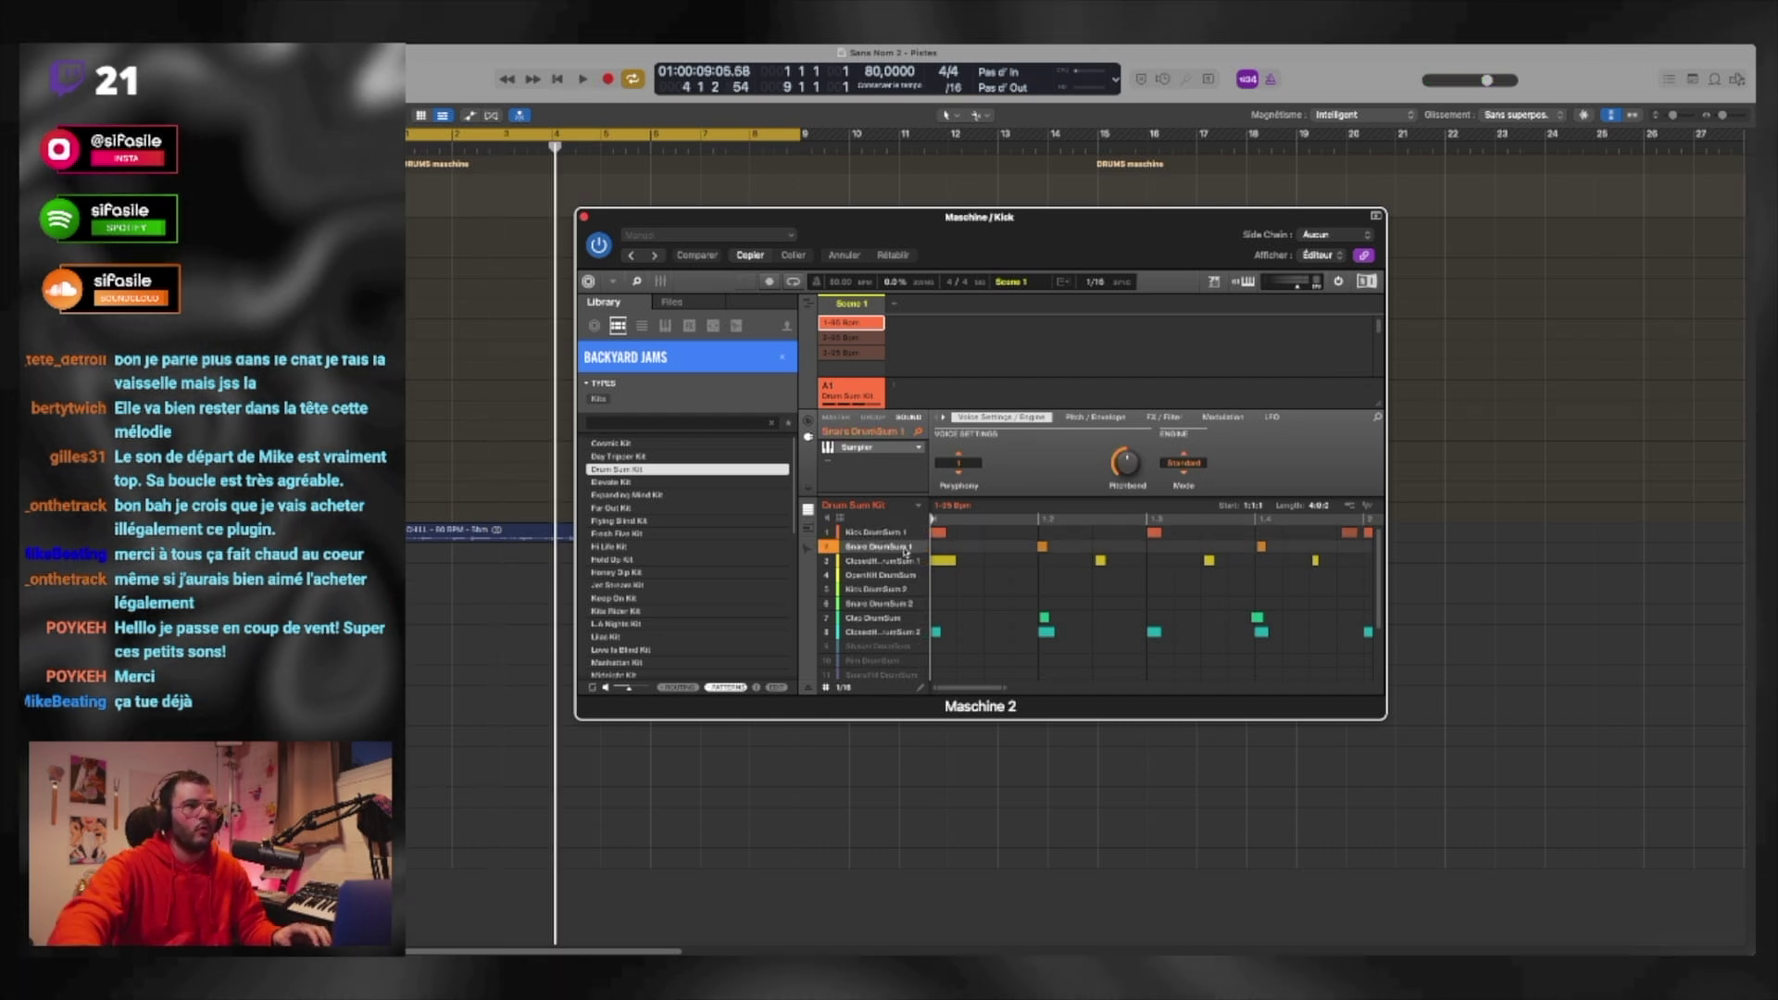
Step: Select the first closed hi-hat sound in Maschine's Drum Sum Kit, and the two Drum Sum Kit regions in the arrangement
click(888, 561)
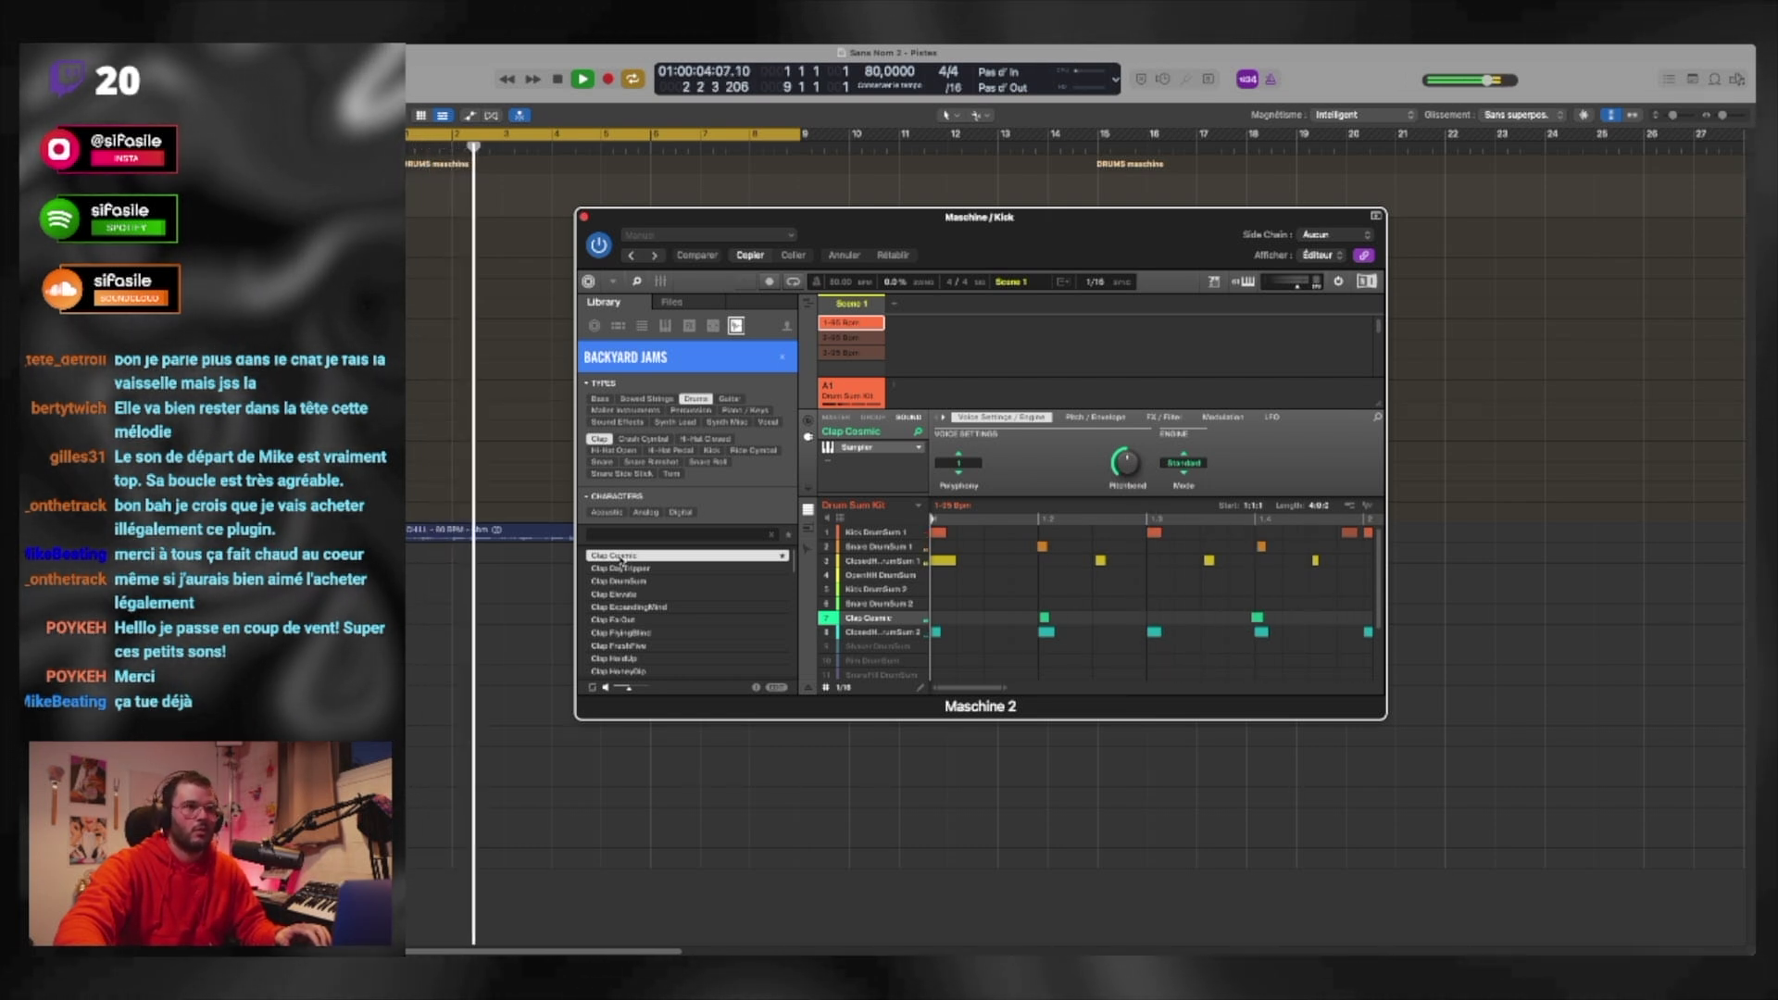
key(space)
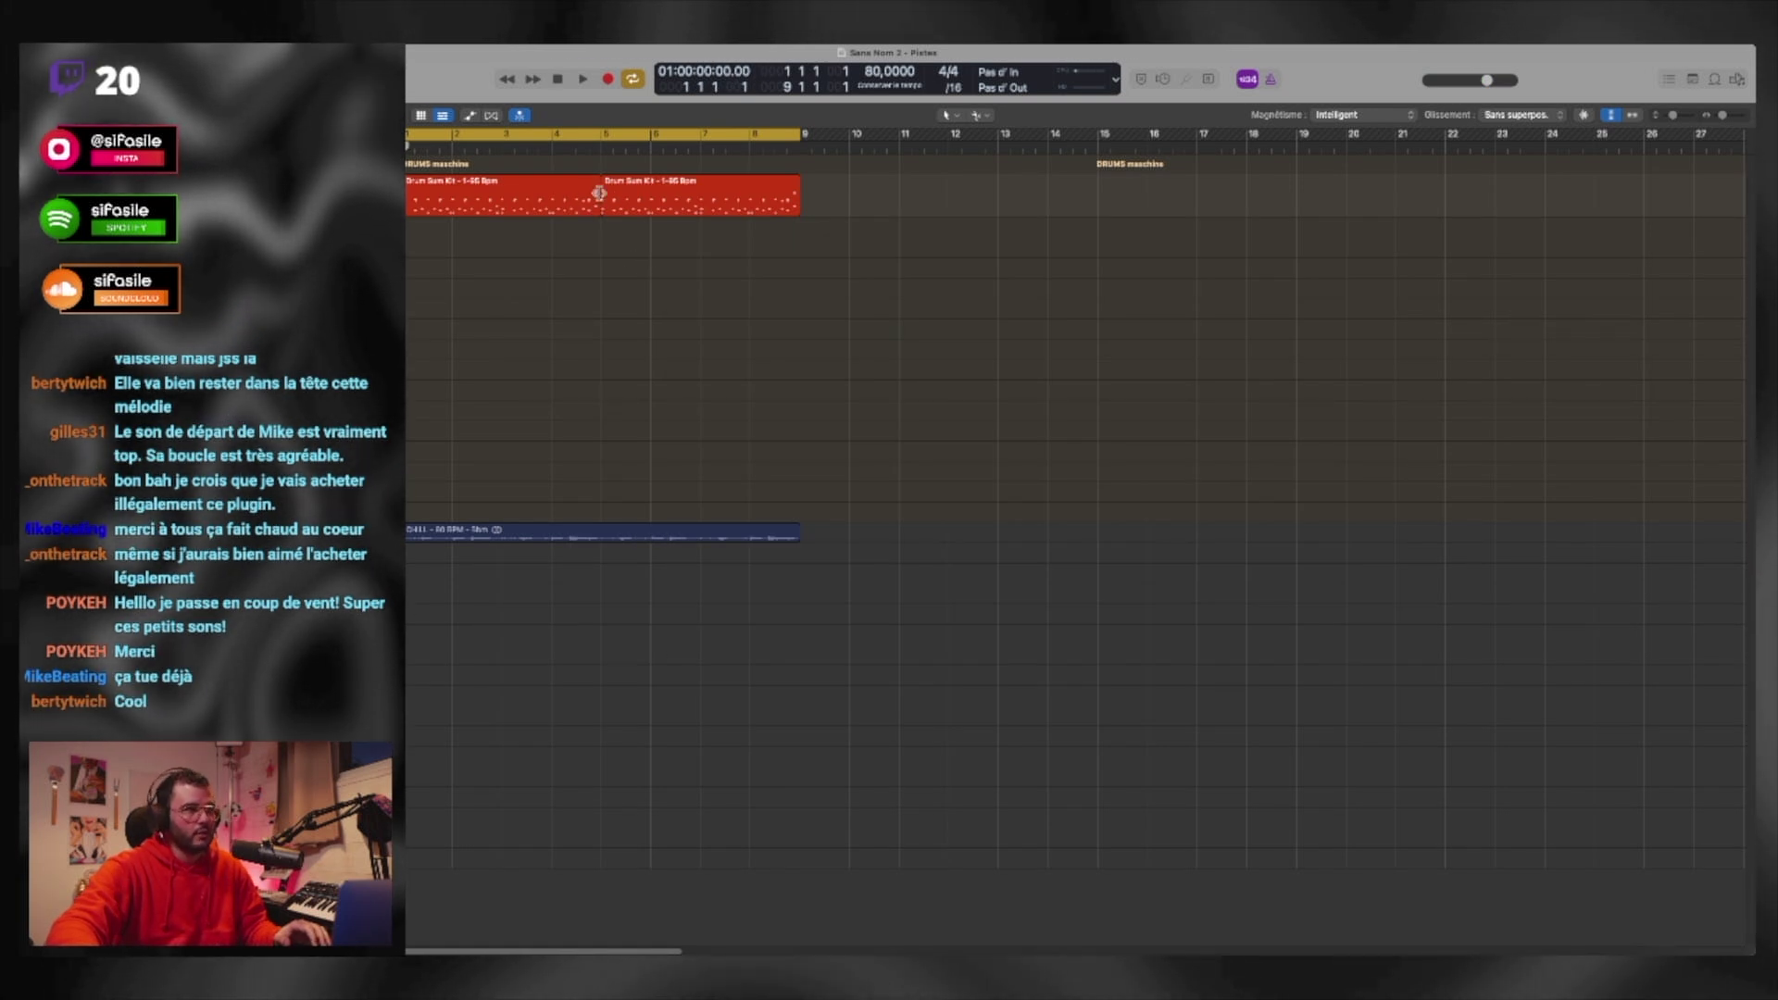
drag(652, 244, 563, 200)
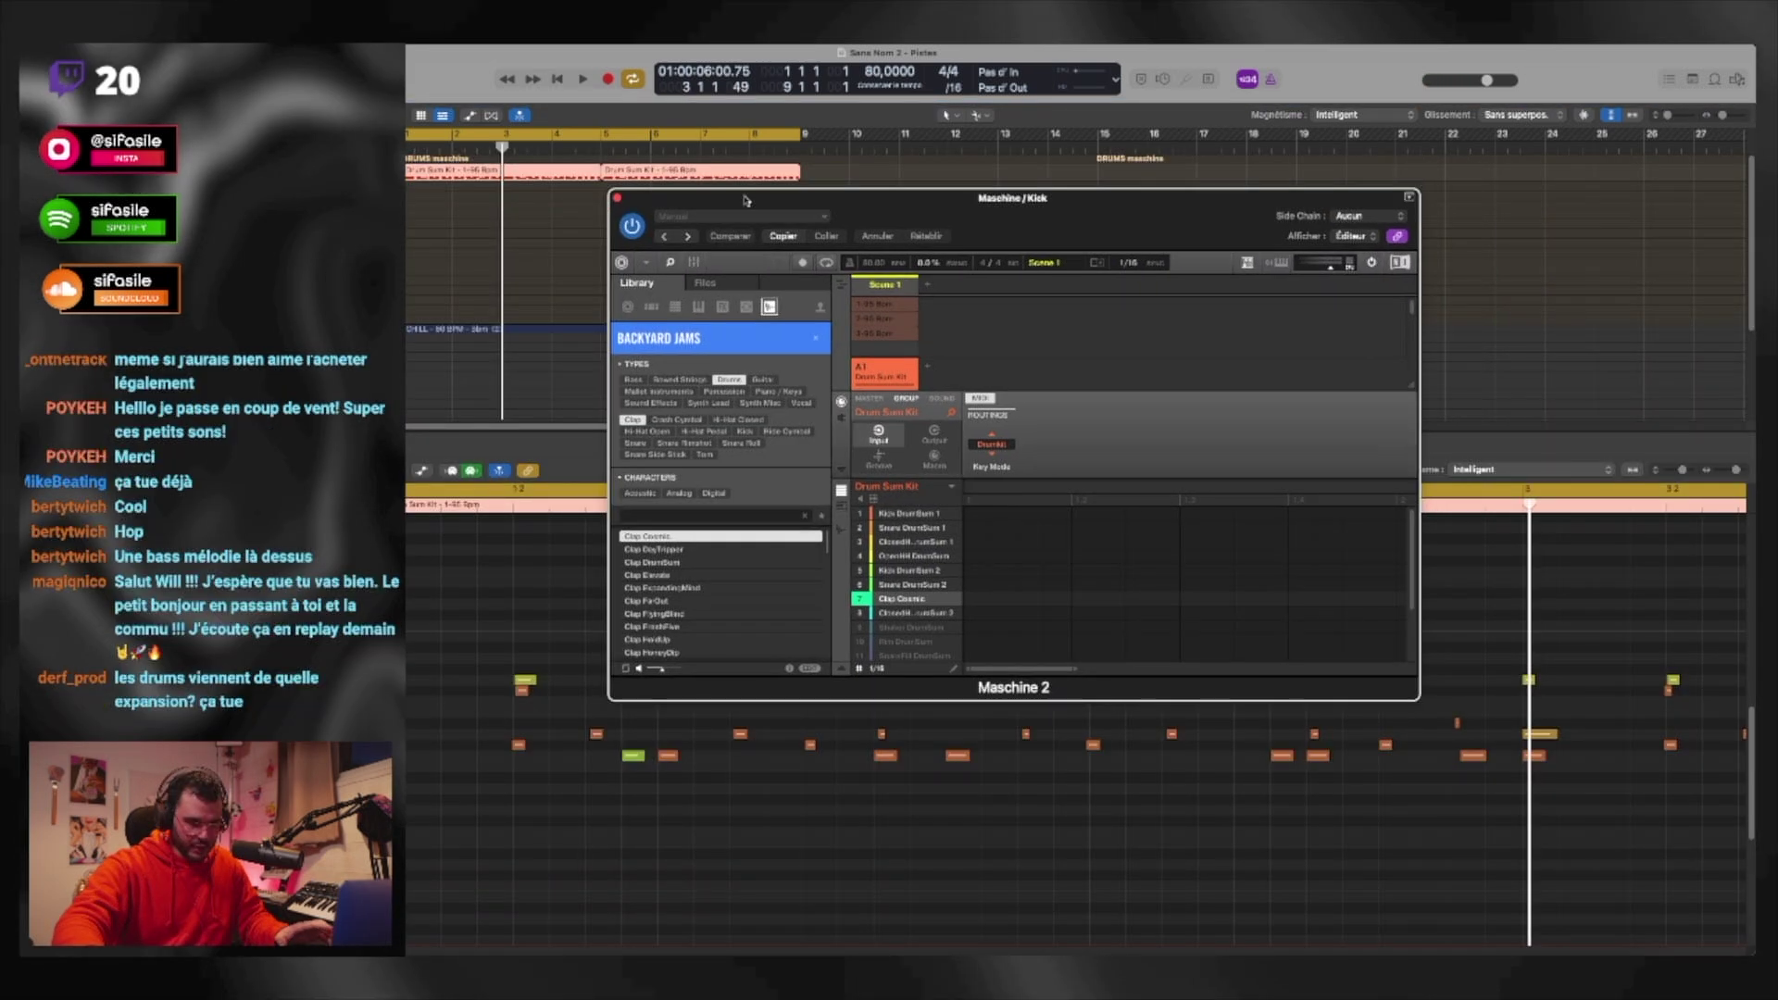
Step: Show the expansion list in Maschine's library to identify Backyard Jams as the source of the drums
click(693, 343)
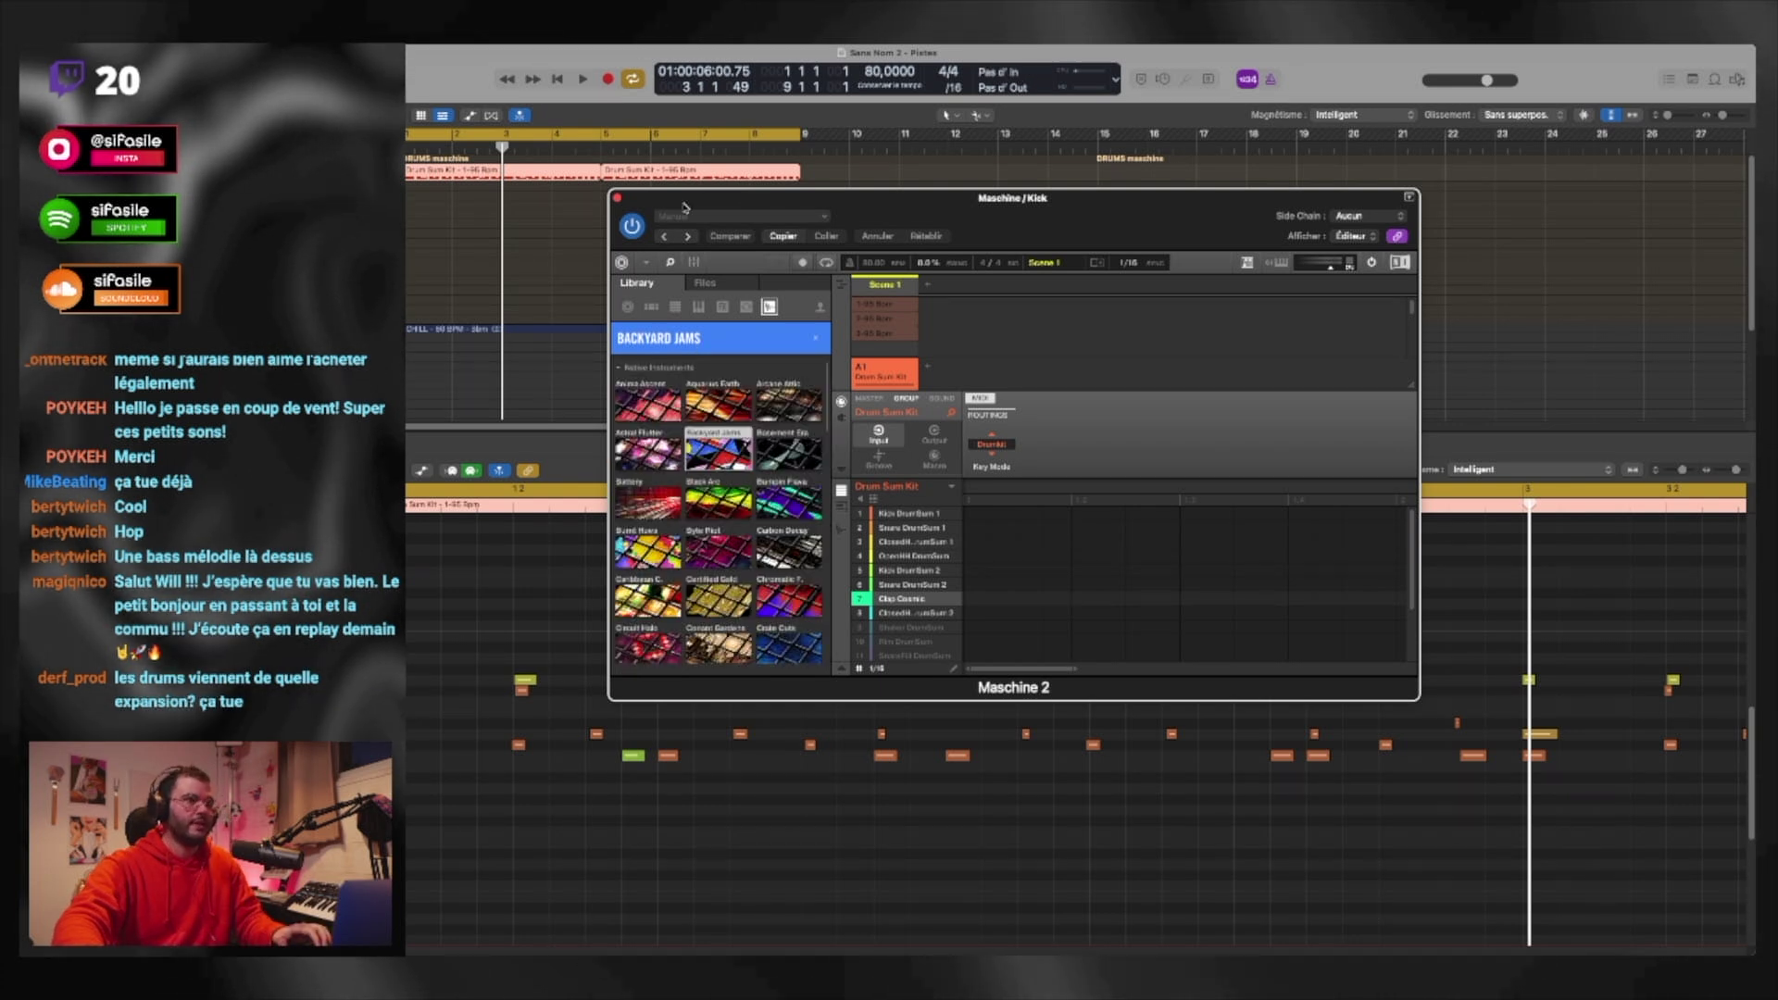
drag(672, 206, 675, 206)
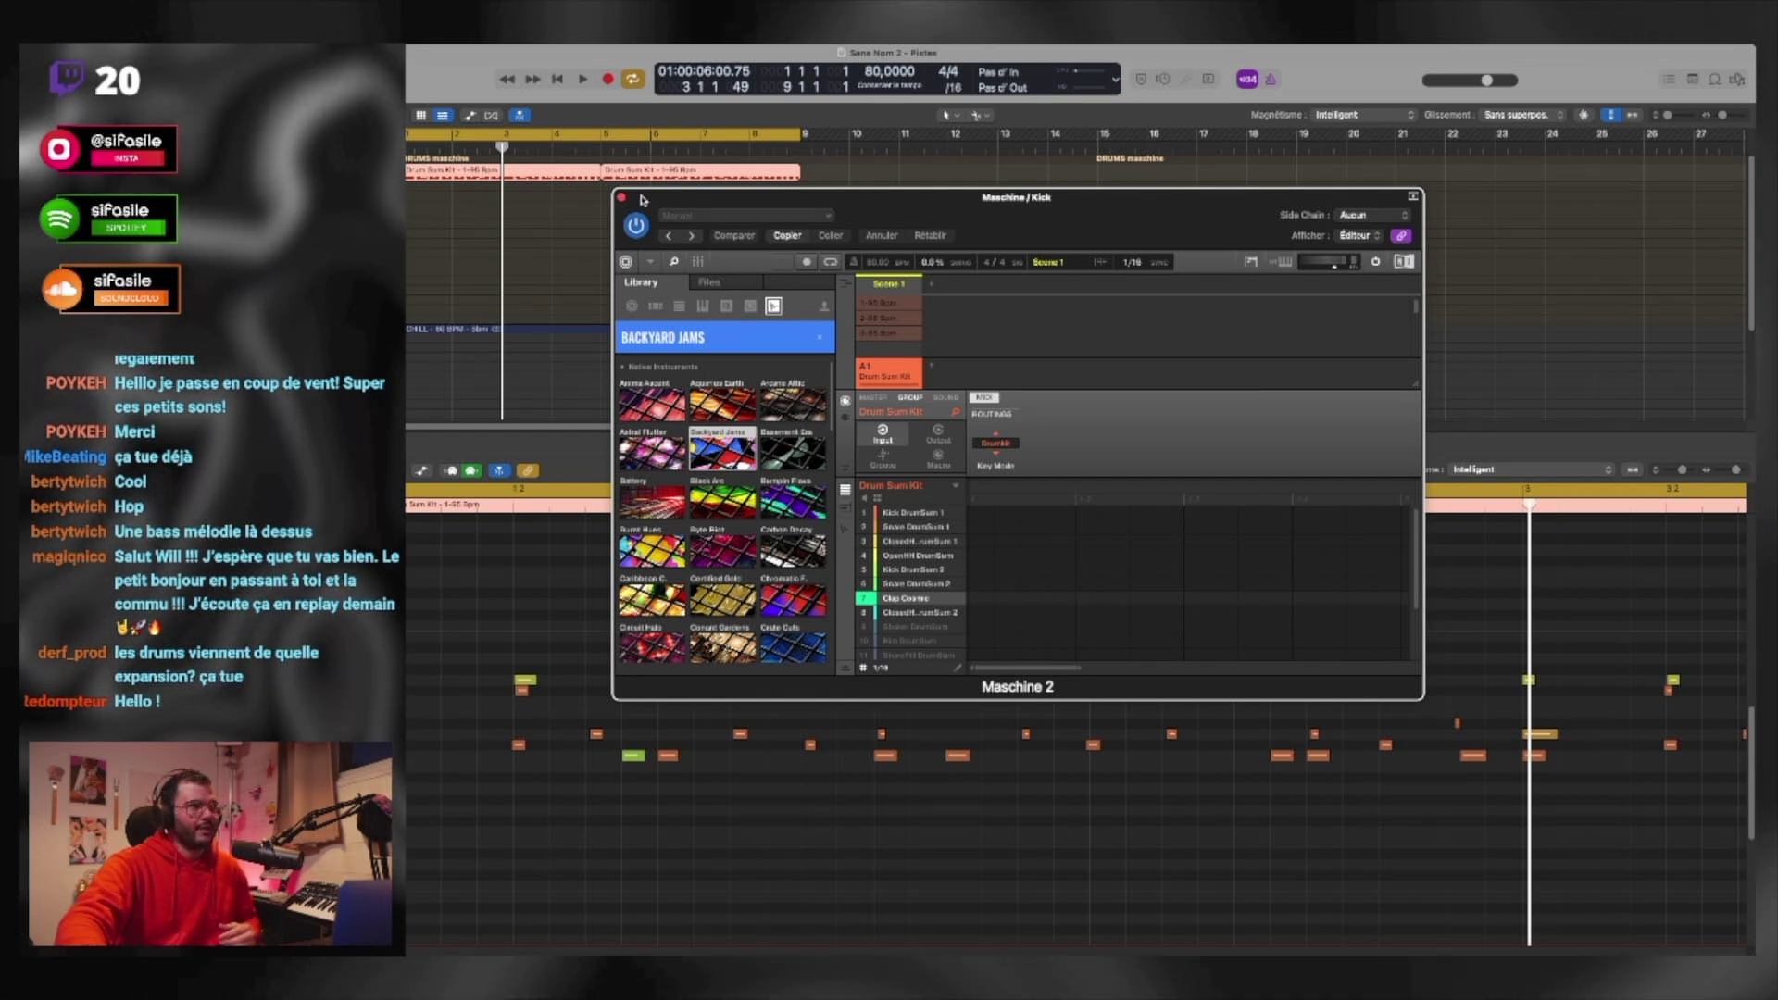
drag(643, 201, 645, 201)
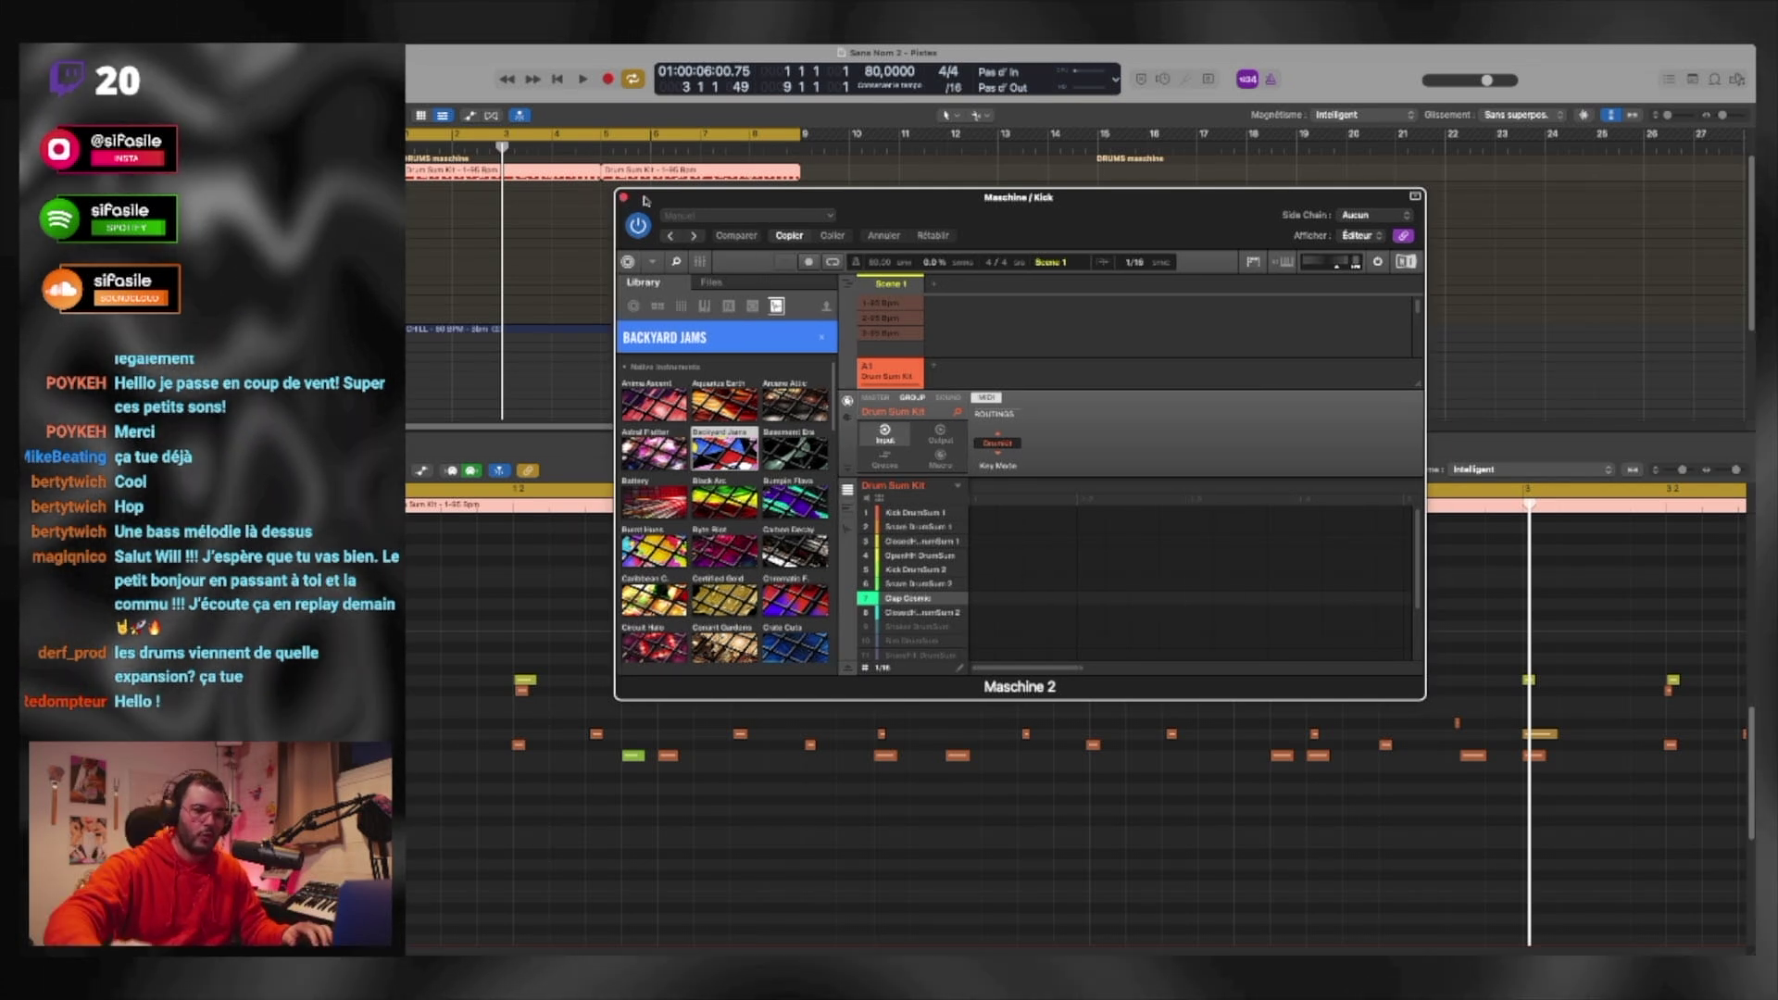
drag(645, 201, 637, 209)
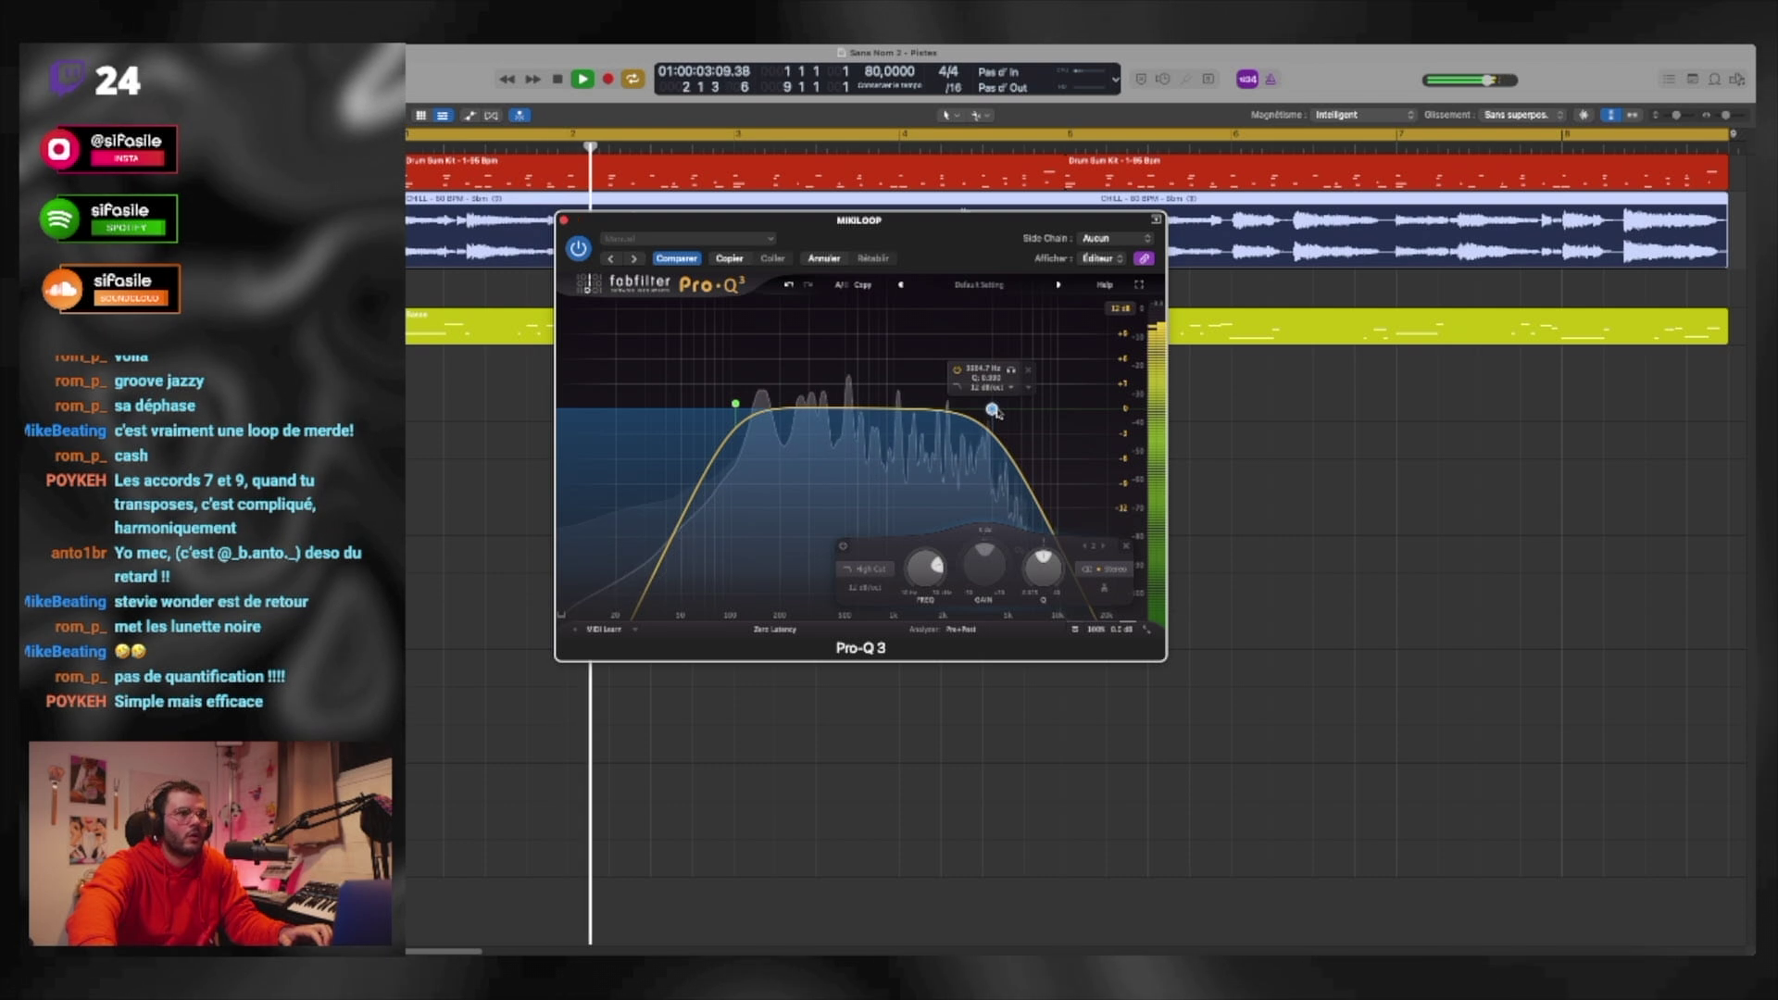
key(s)
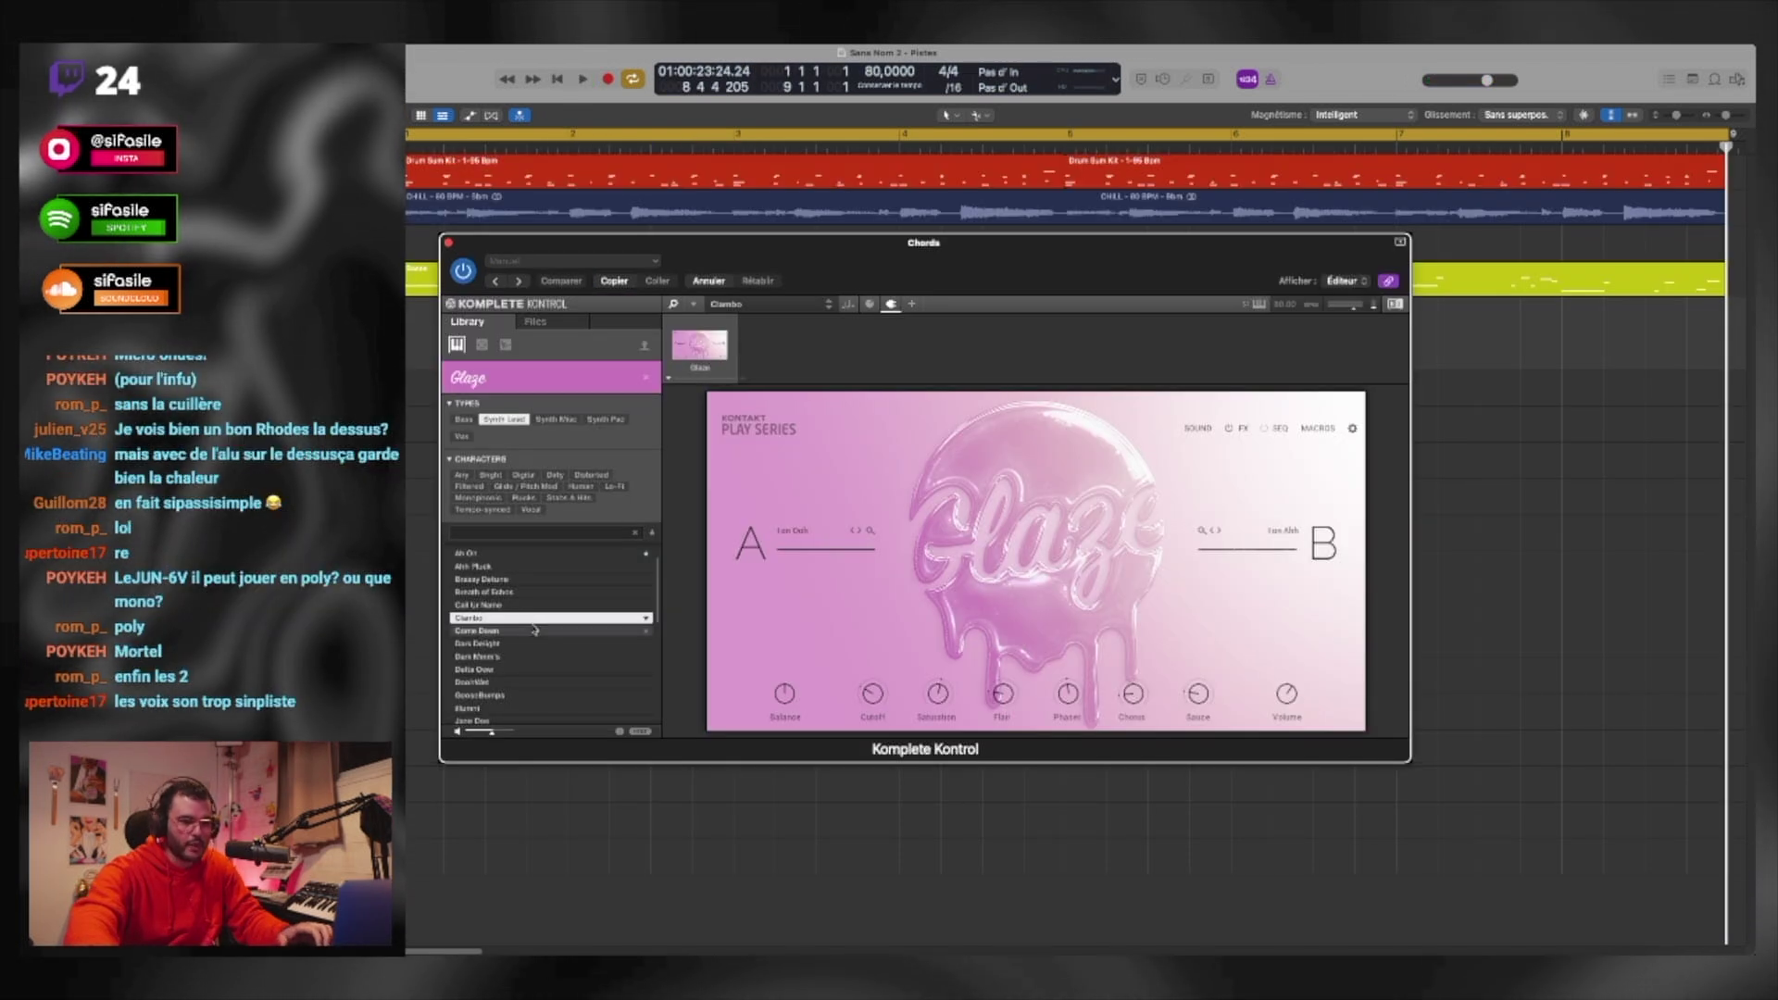
drag(874, 264, 885, 257)
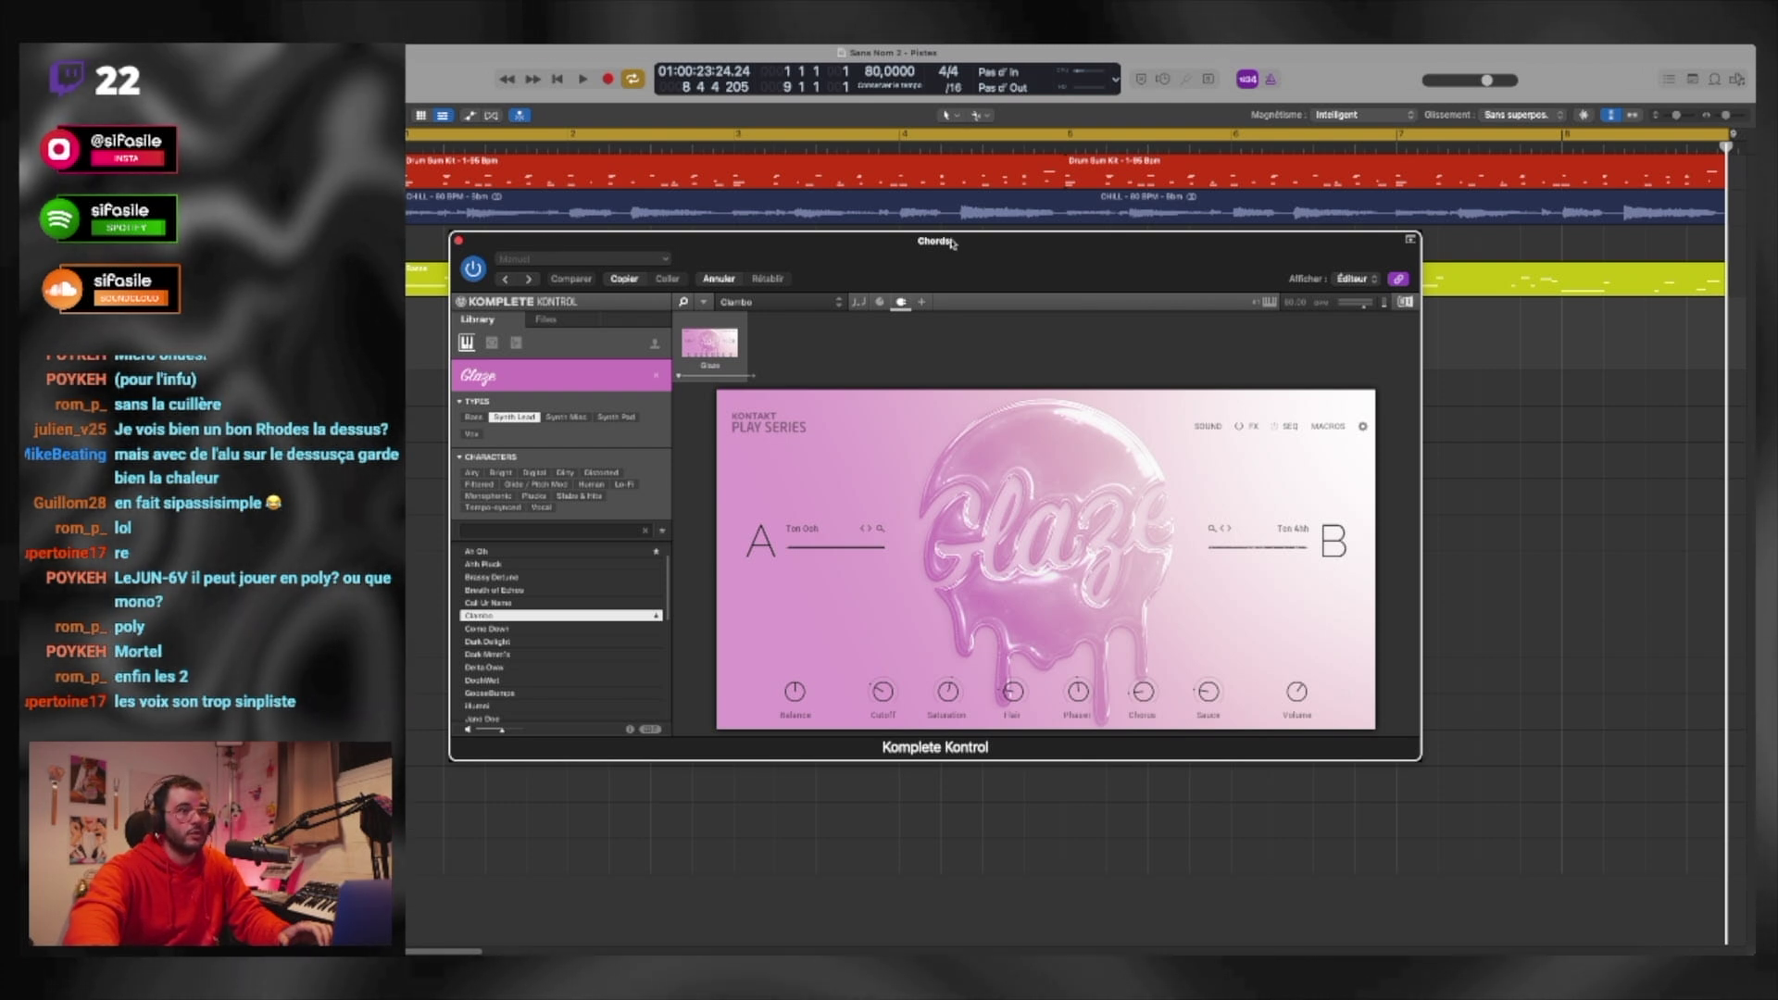
drag(952, 244, 950, 241)
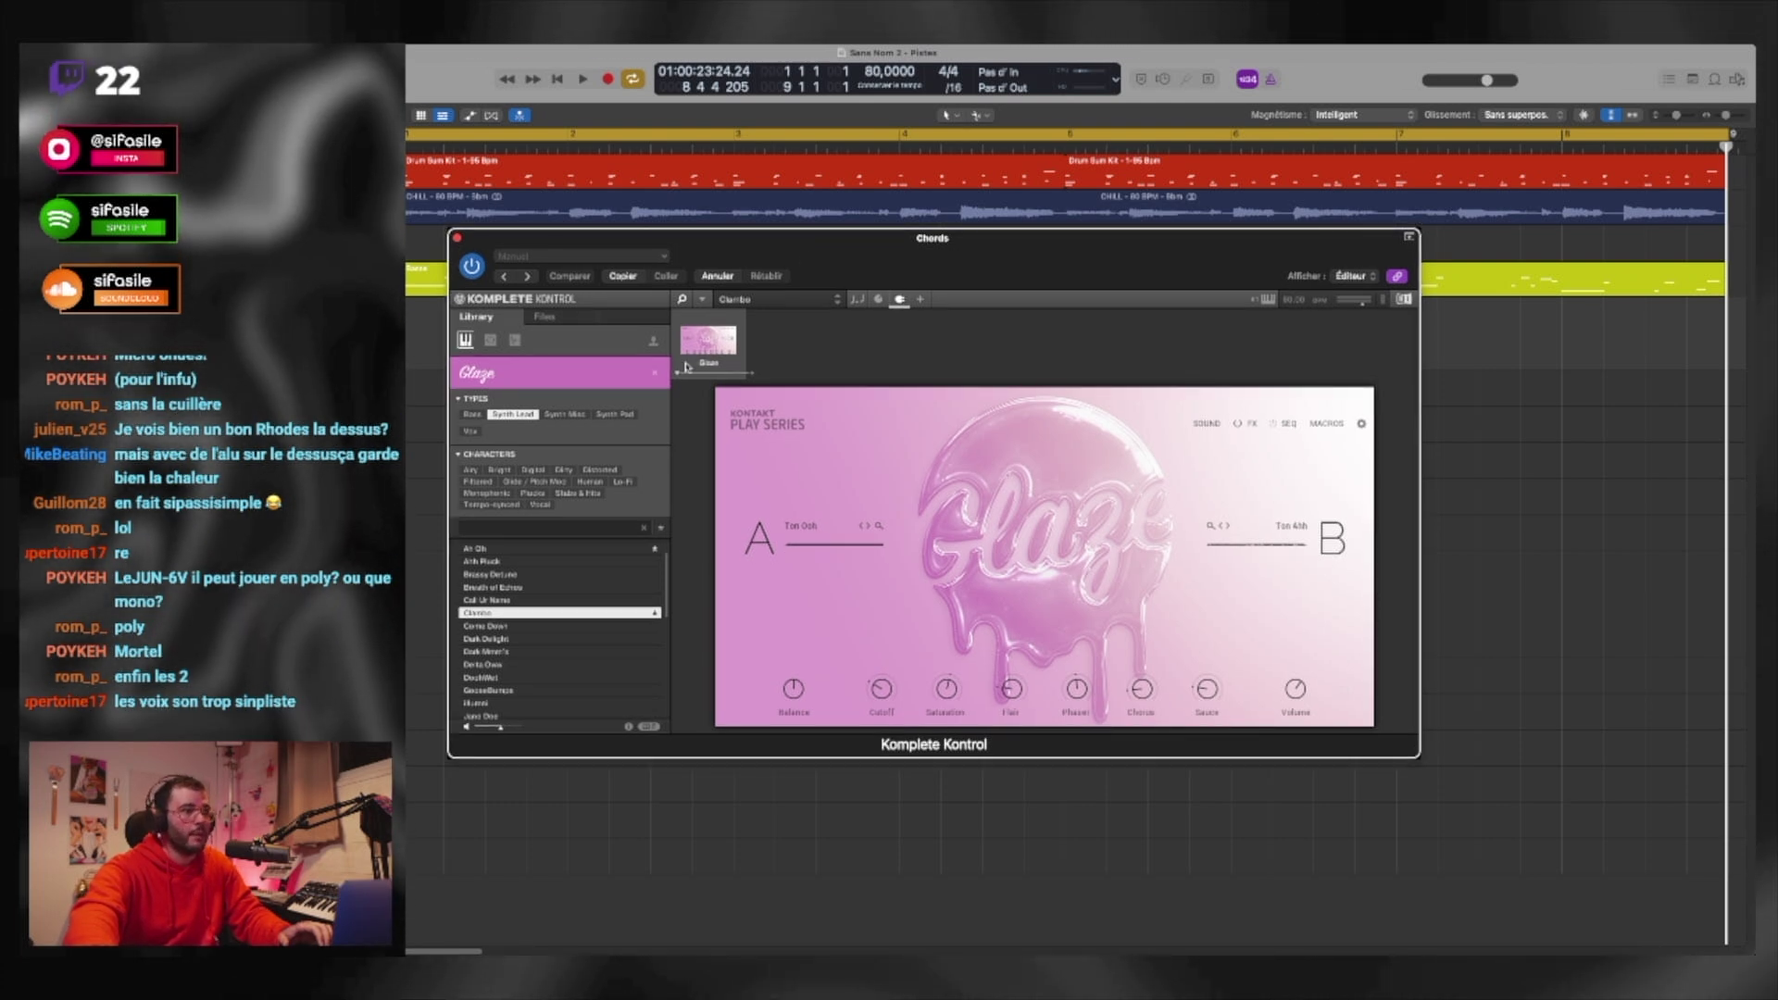
scroll(548, 627, down, 1)
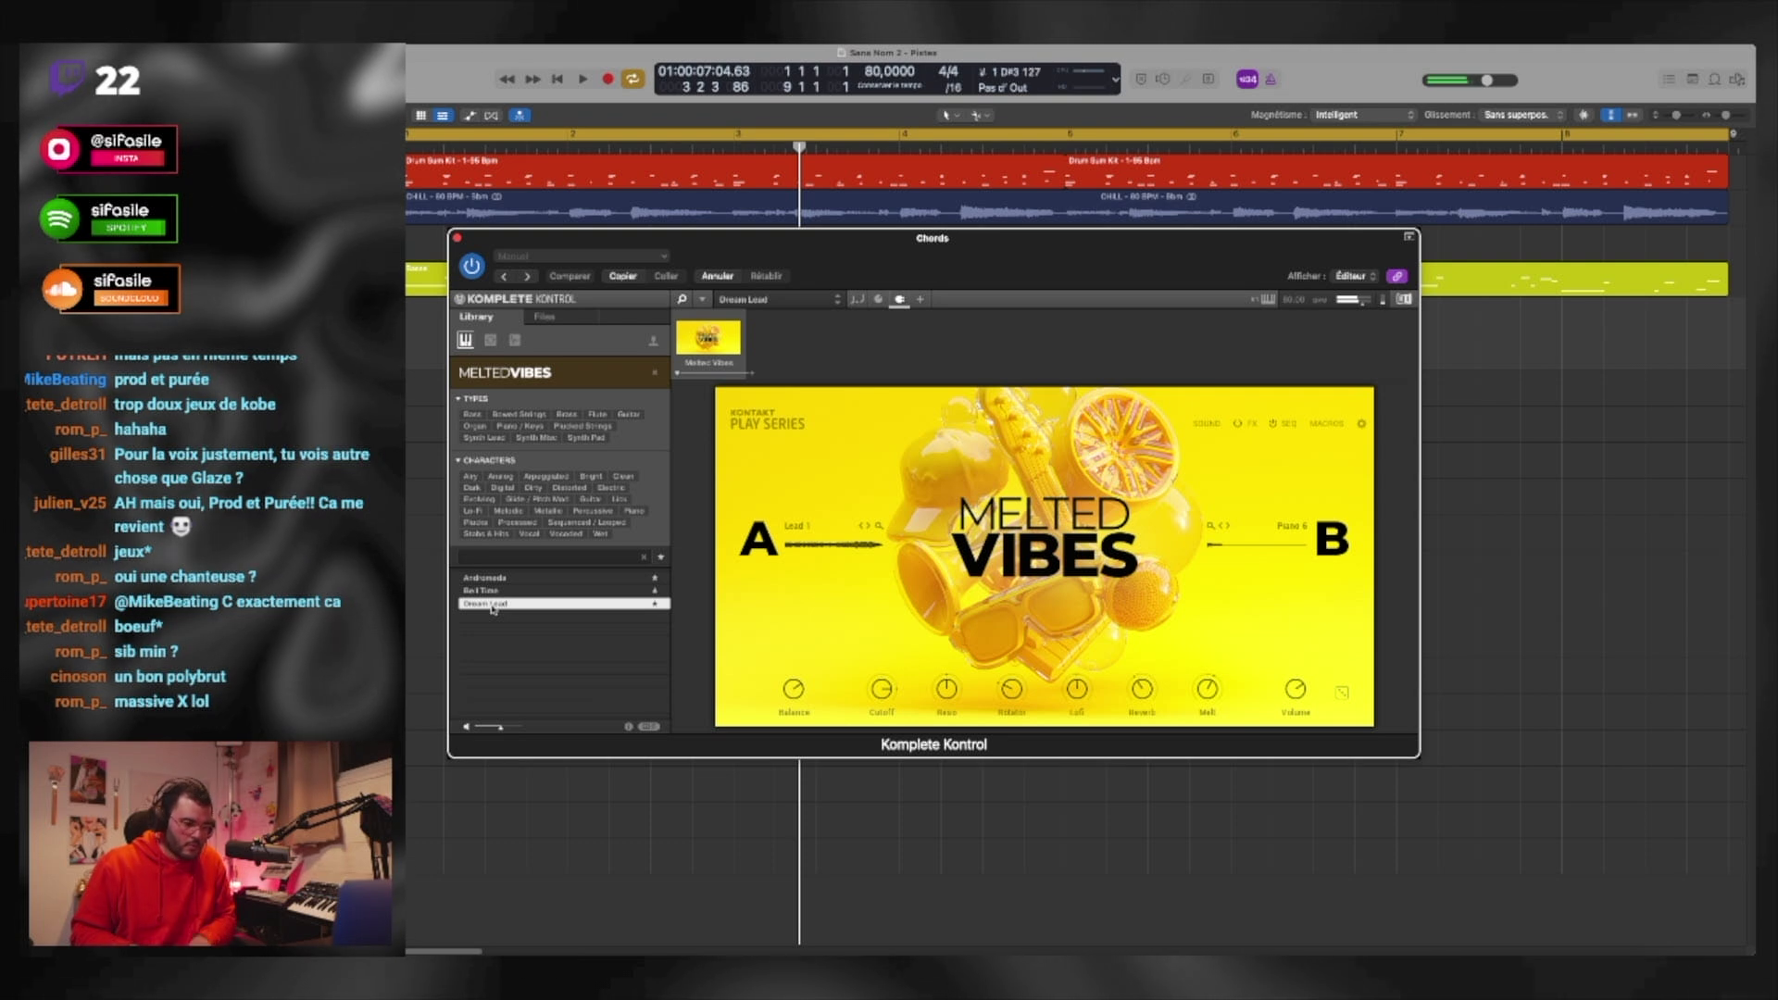
drag(774, 228, 778, 235)
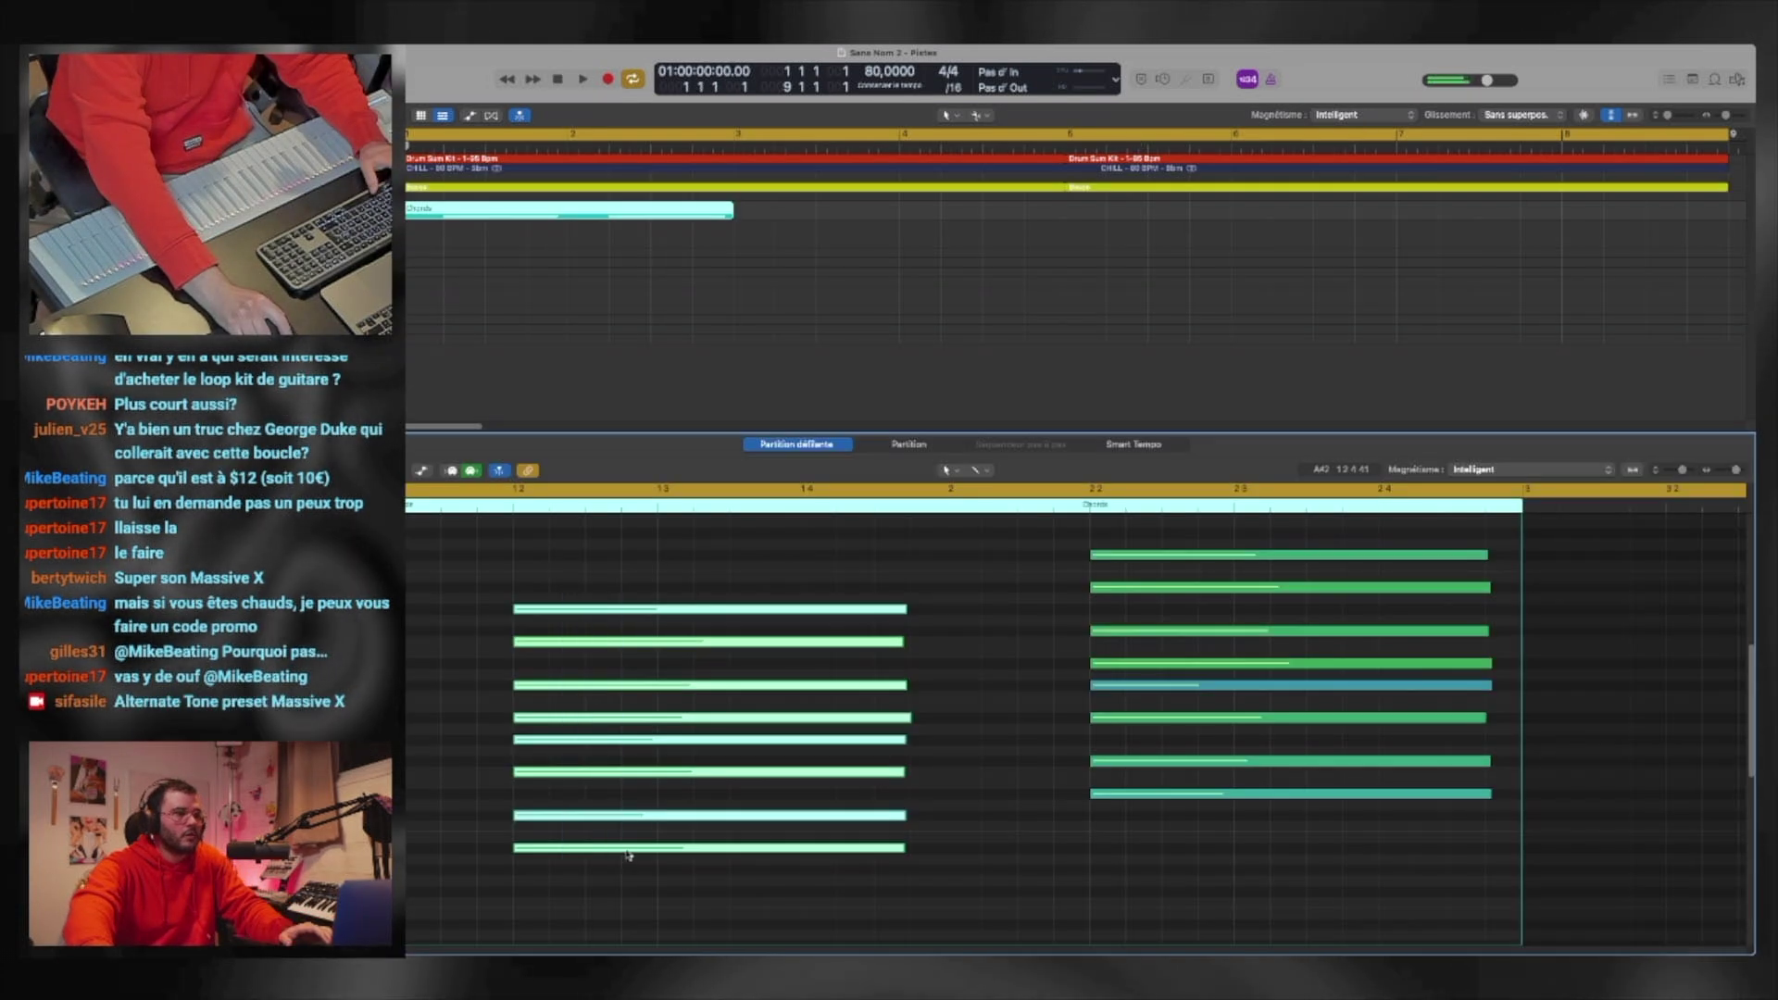
Step: Move the notes of the first chord in the Chords region earlier within bar 1, and stop playback
drag(627, 850, 538, 833)
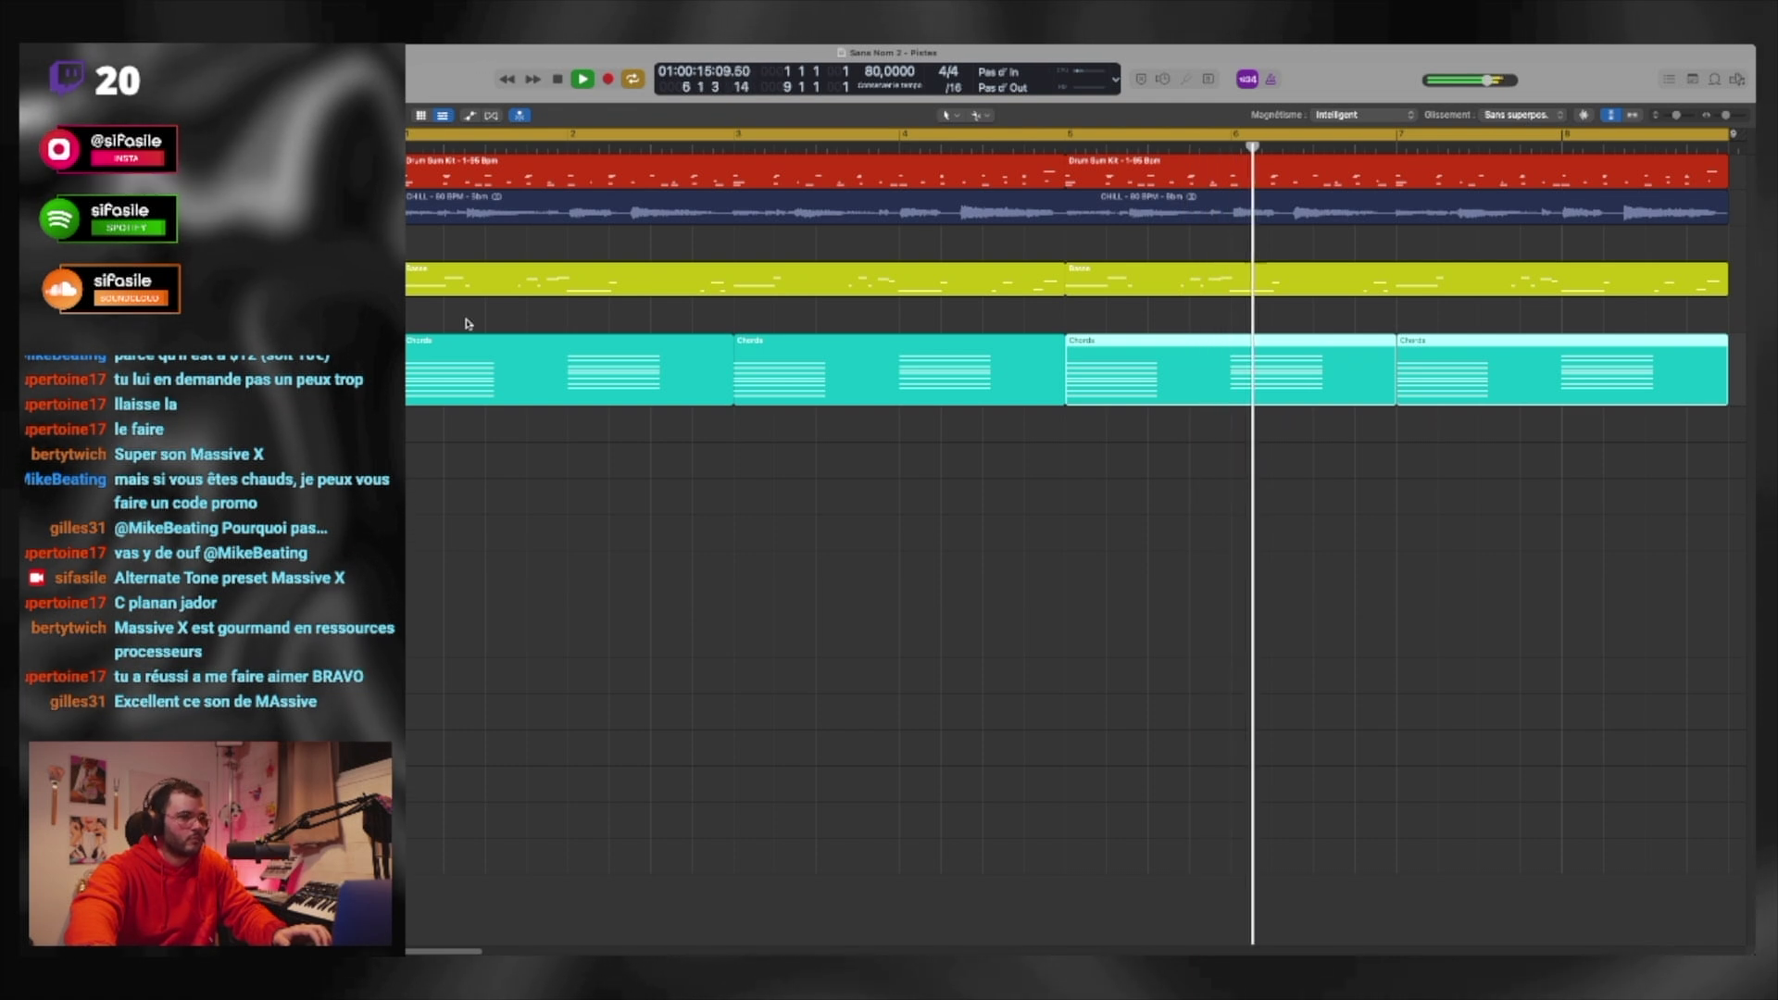
key(space)
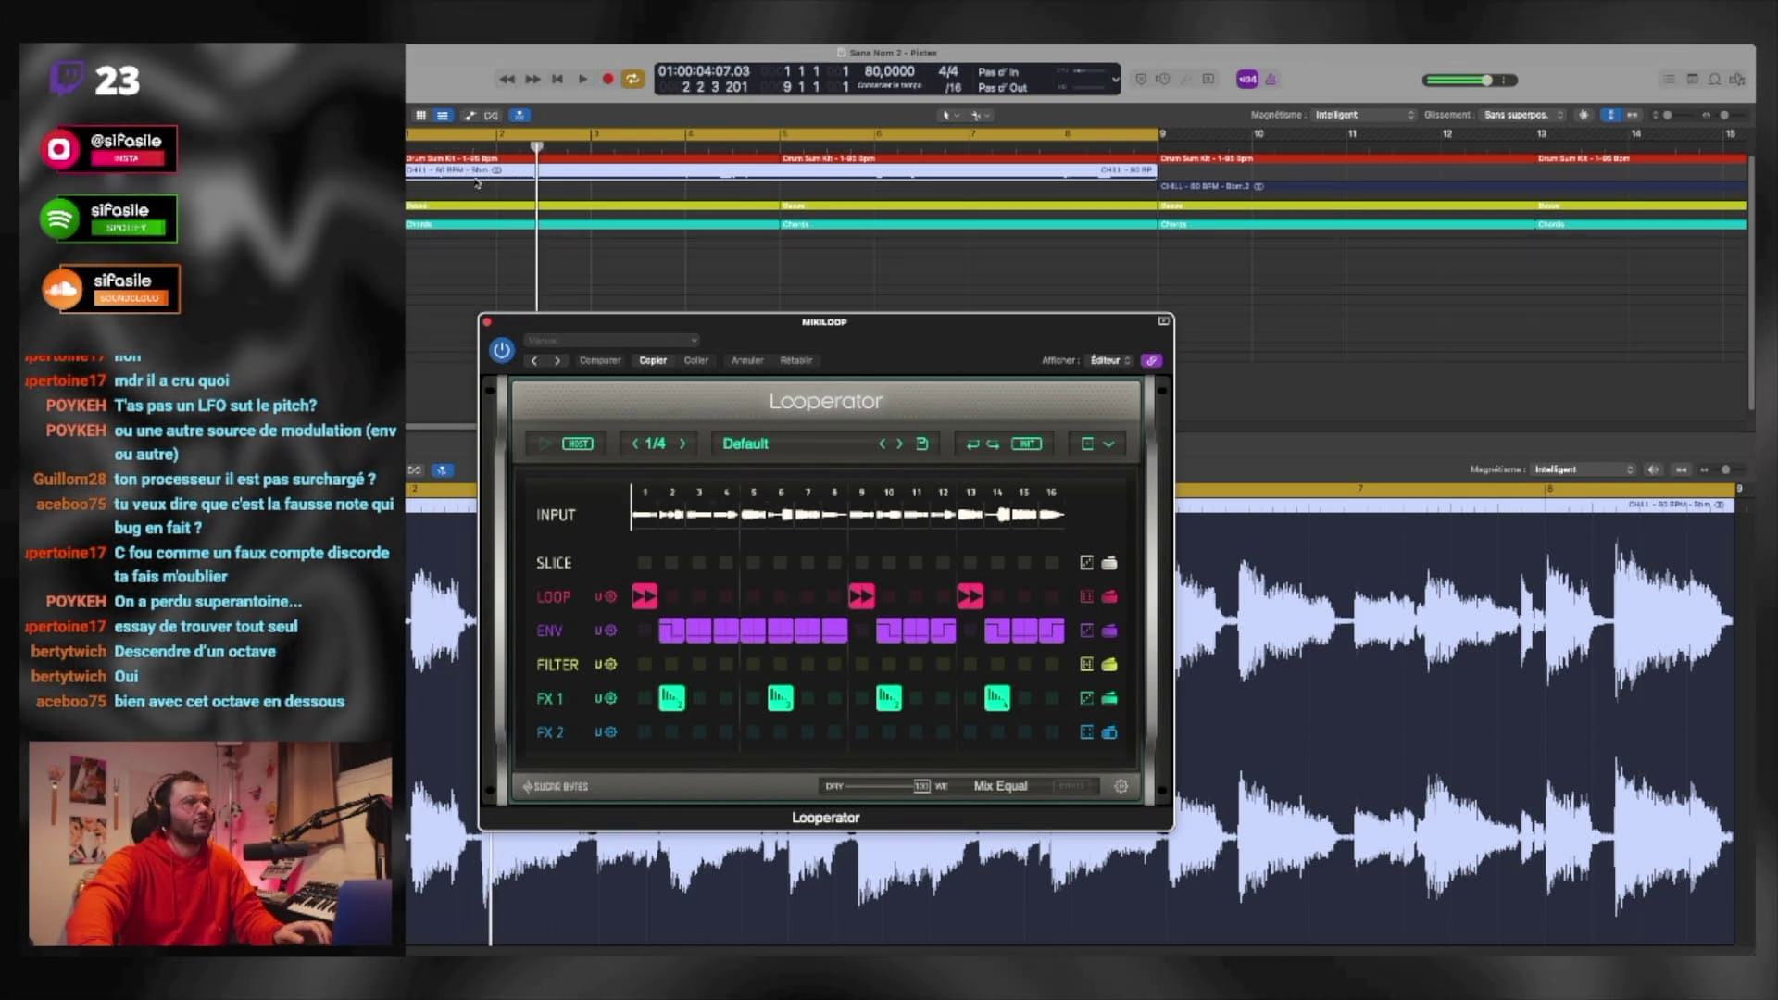
Step: Edit the envelope block at step 8 in Looperator, listen to the loop and return to the project start
key(space)
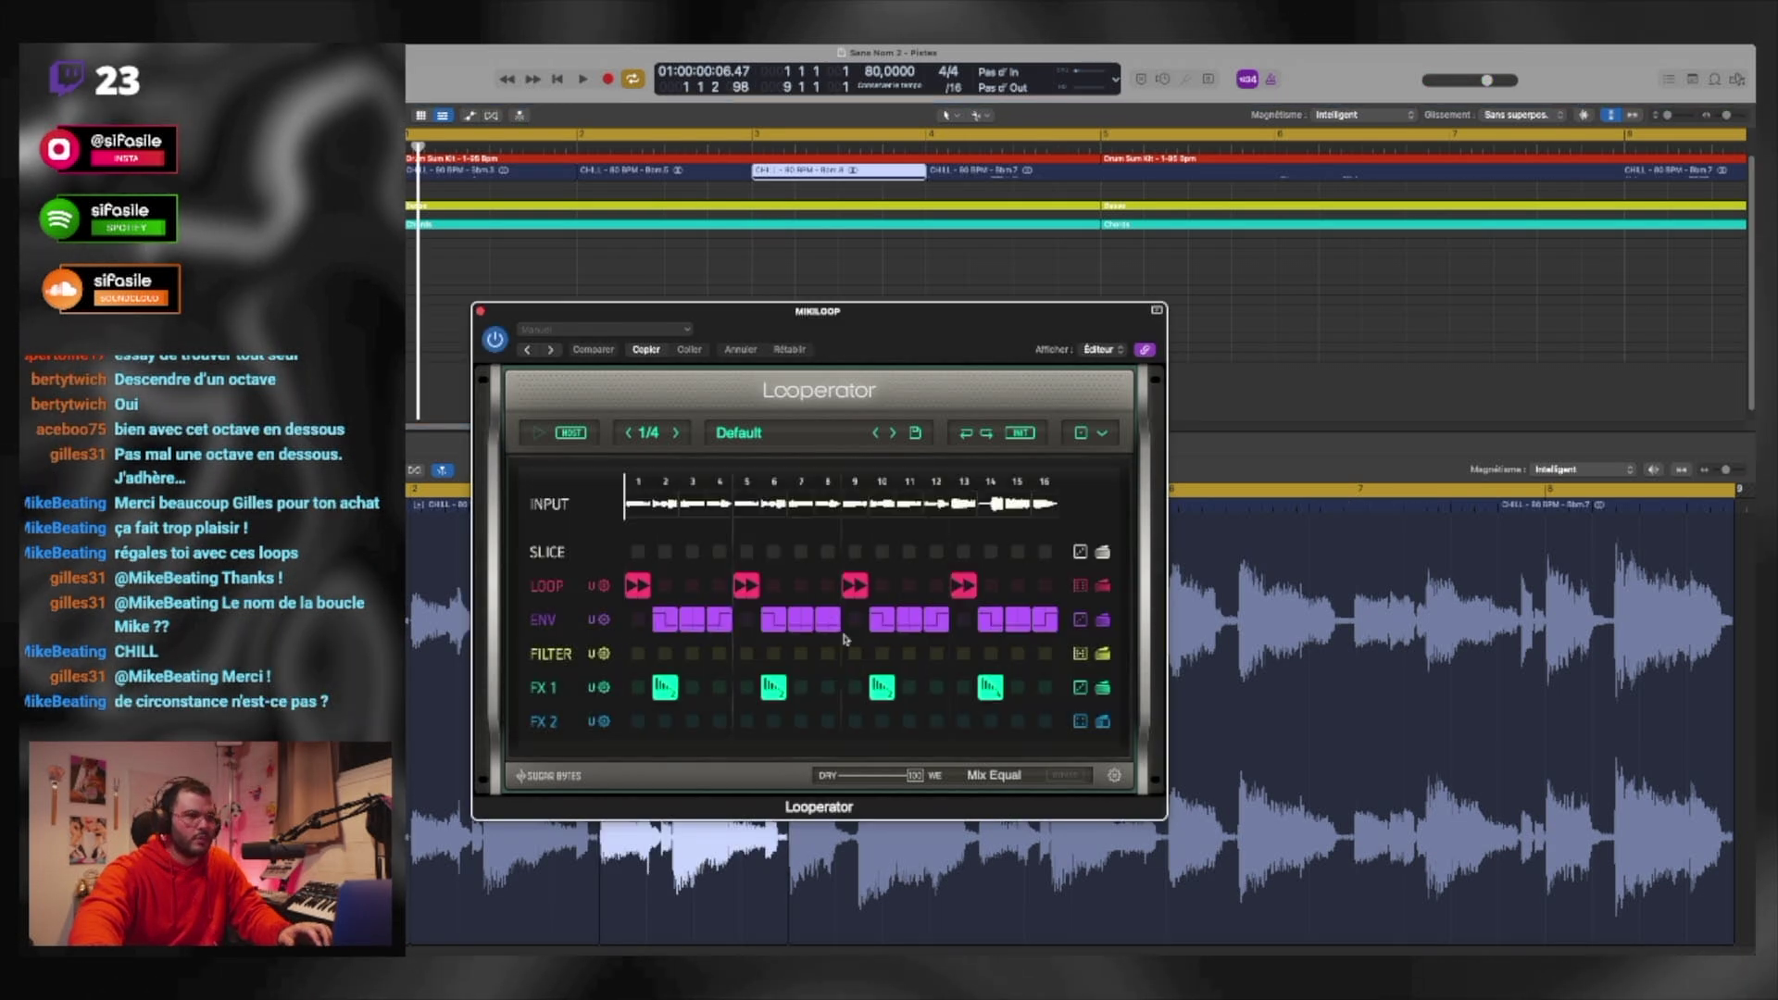
click(837, 626)
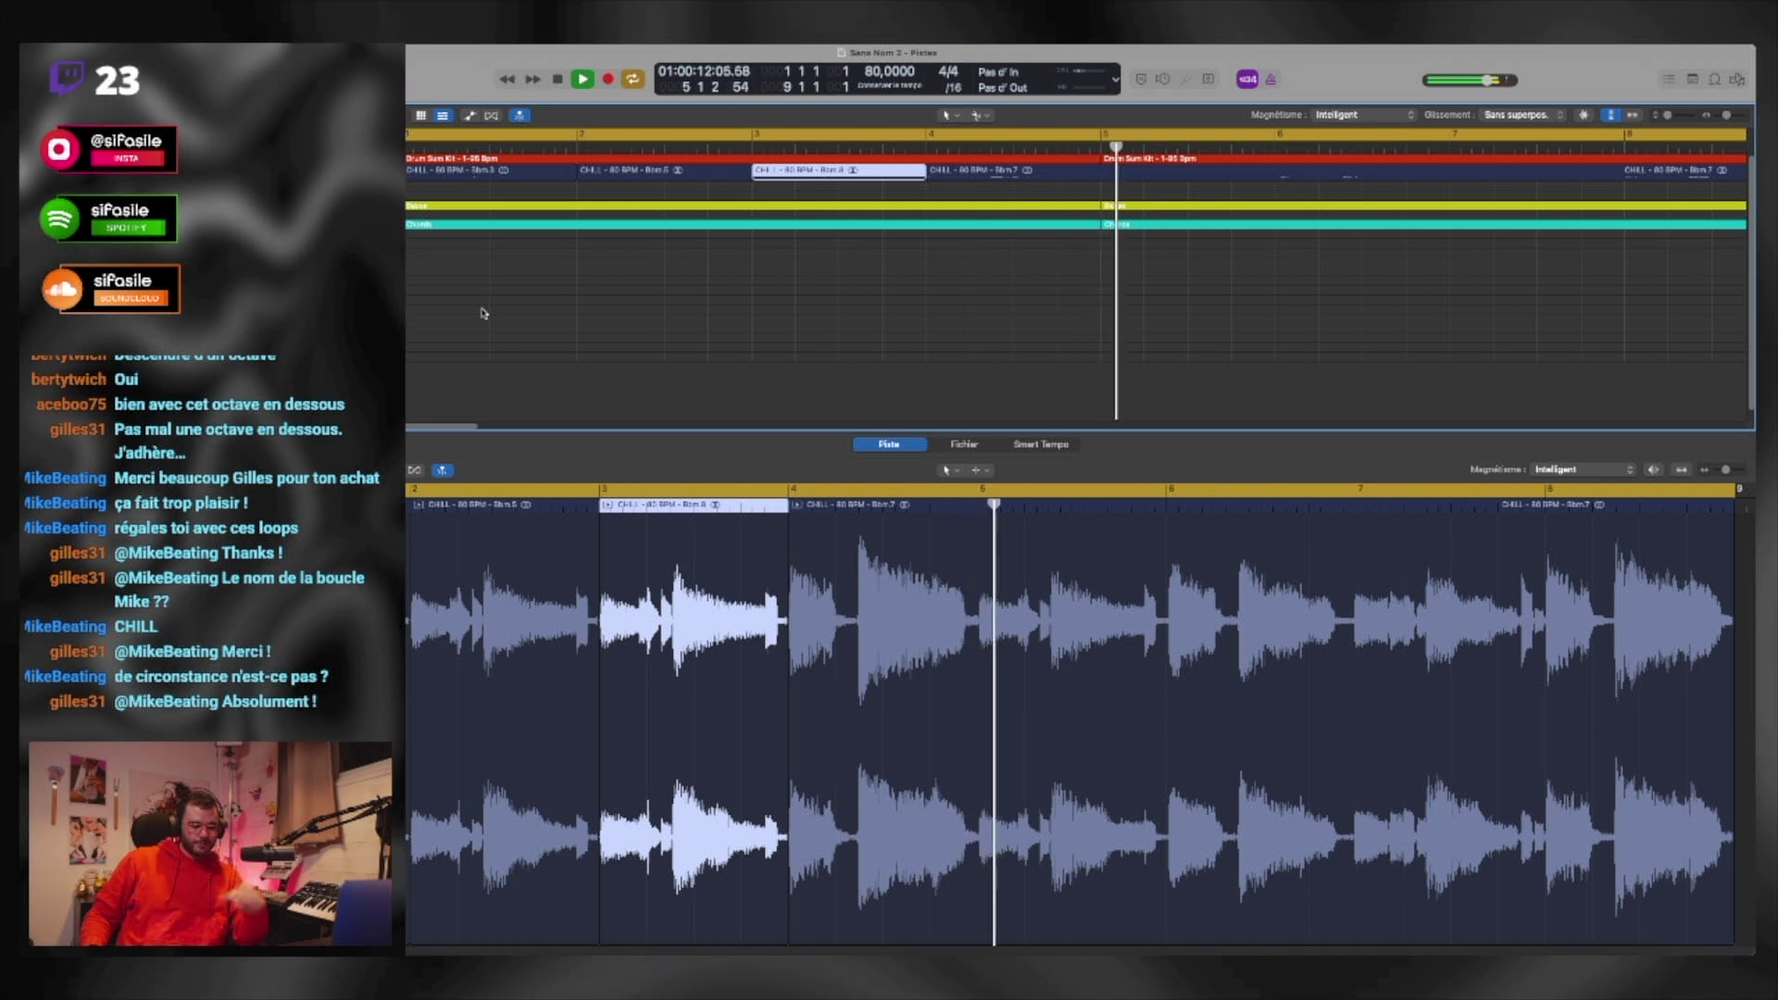
key(space)
key(Return)
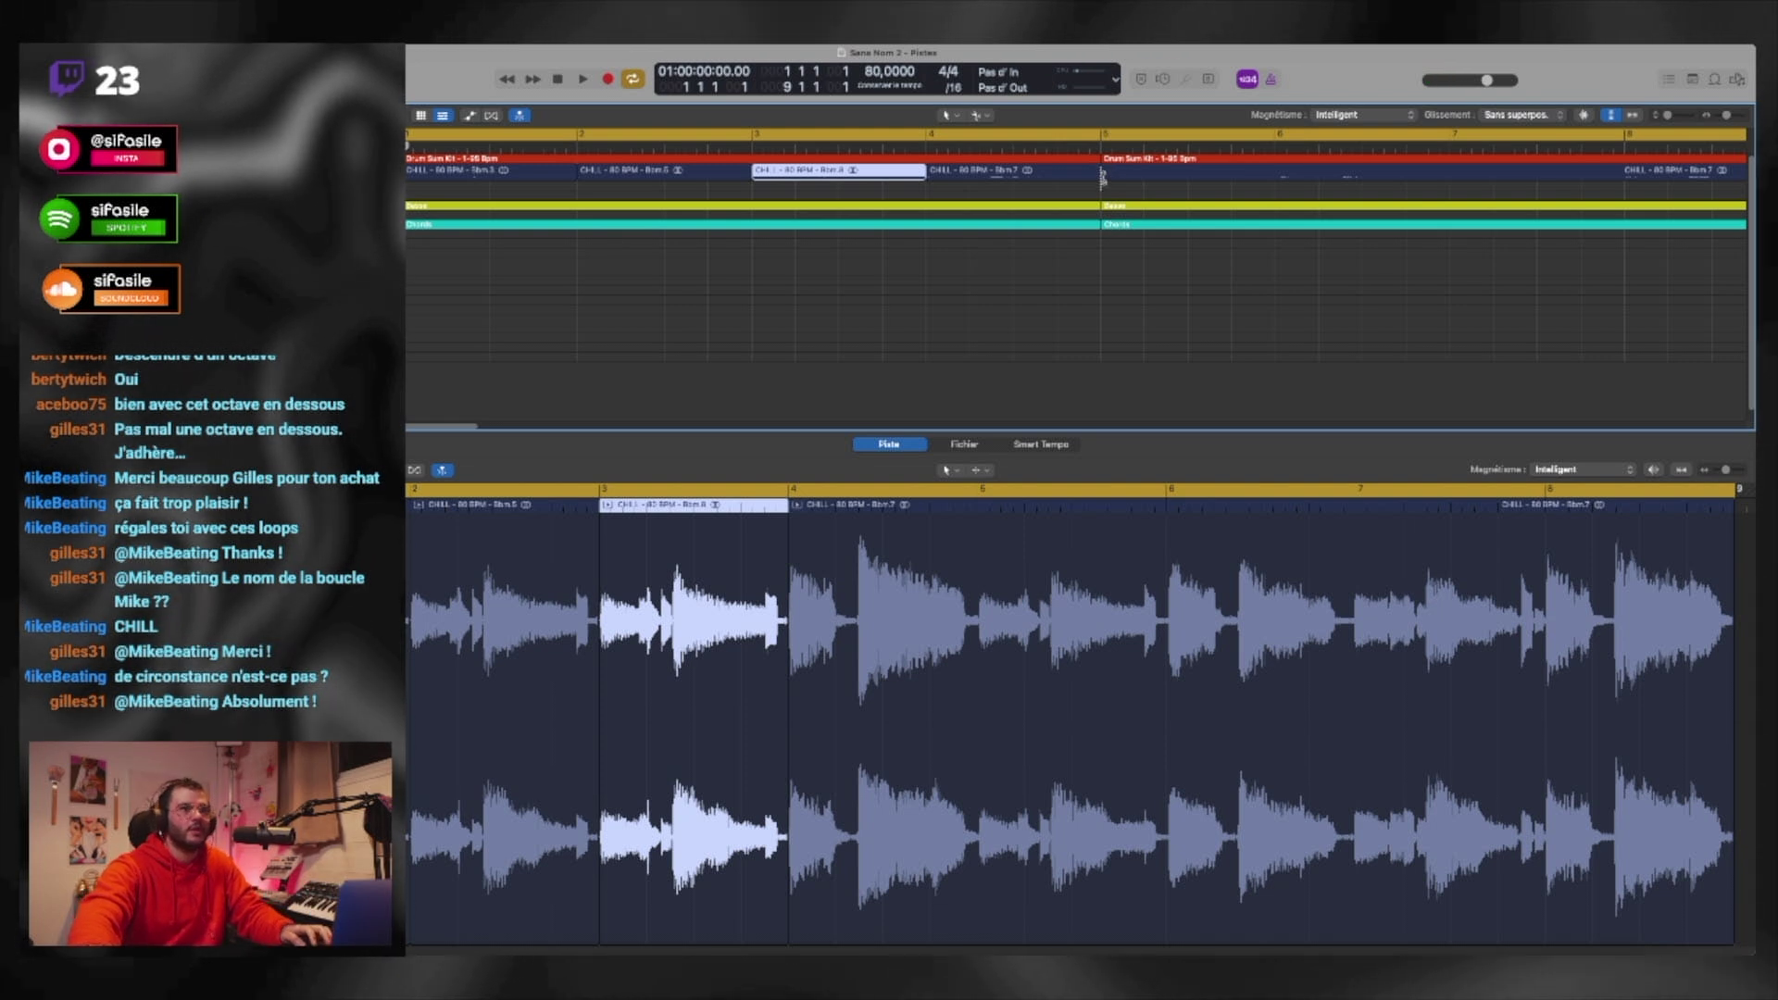
Step: Split the guitar loop region at bar 5 and fill bars 5 to 8 with copies of the four one-bar slices
click(1103, 173)
key(super+Left)
key(super+Left)
key(super+Left)
key(super+Left)
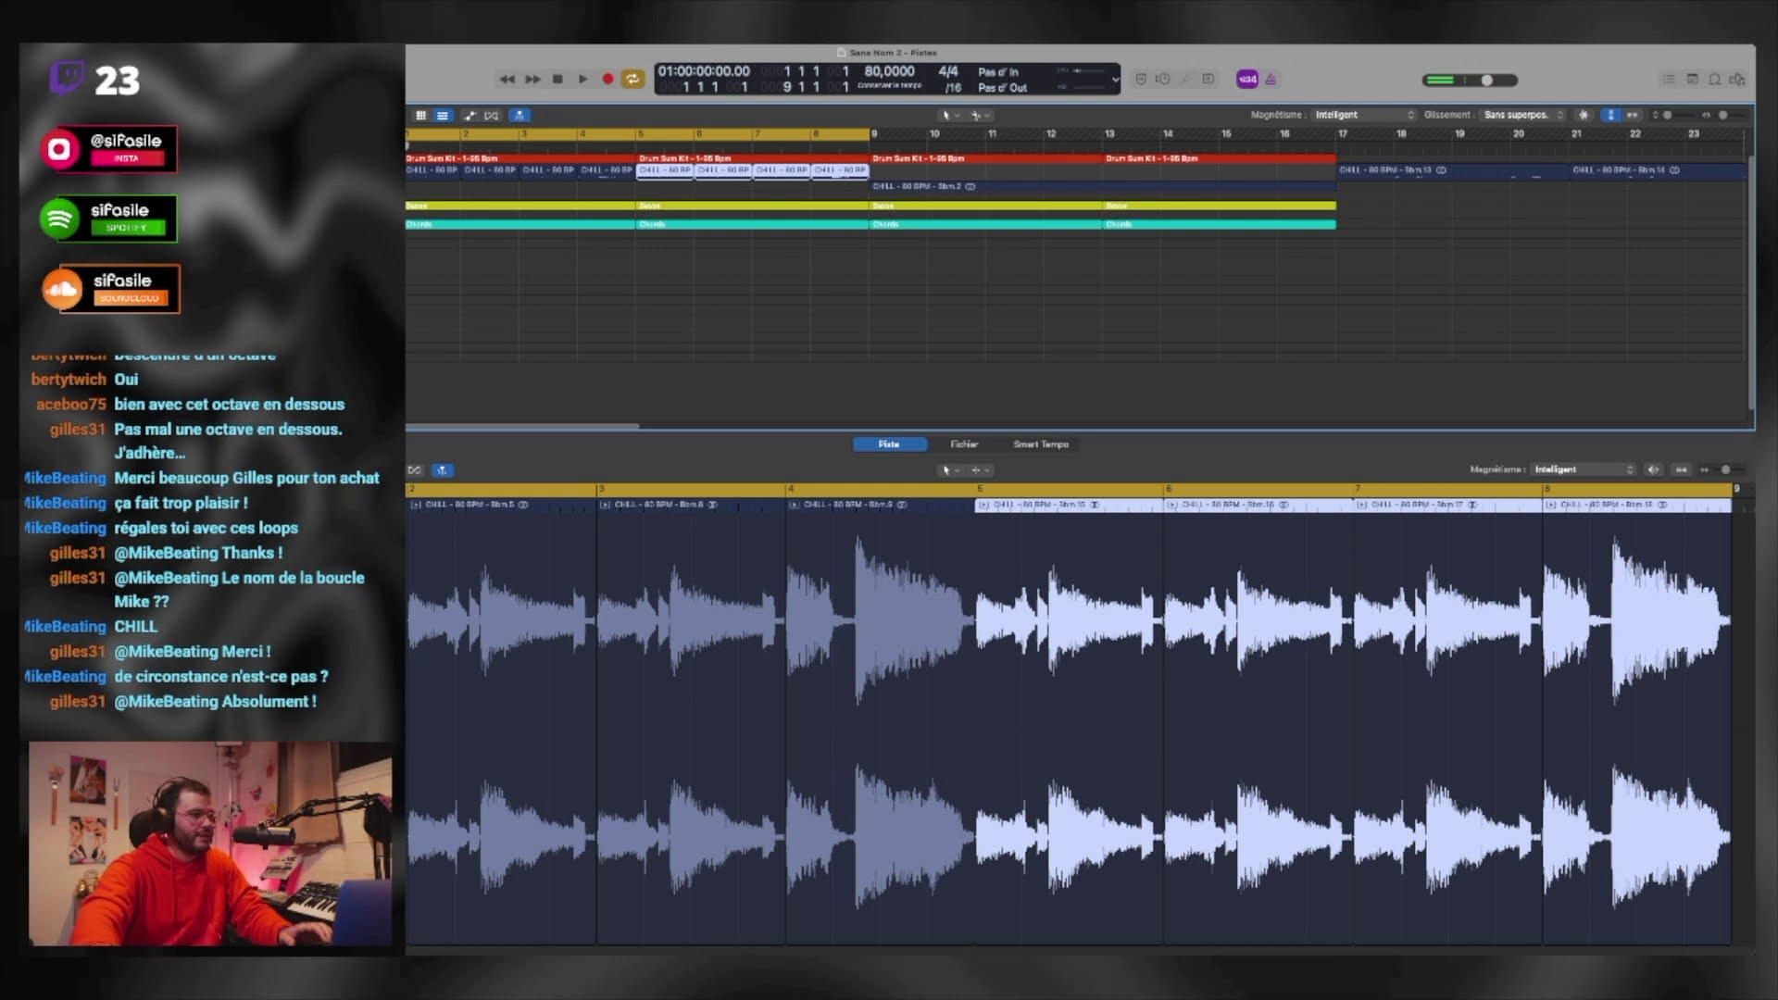
Step: Close the audio editor and select the empty track below Chords
key(e)
key(super+Down)
key(super+Down)
key(super+Down)
key(super+Down)
click(414, 447)
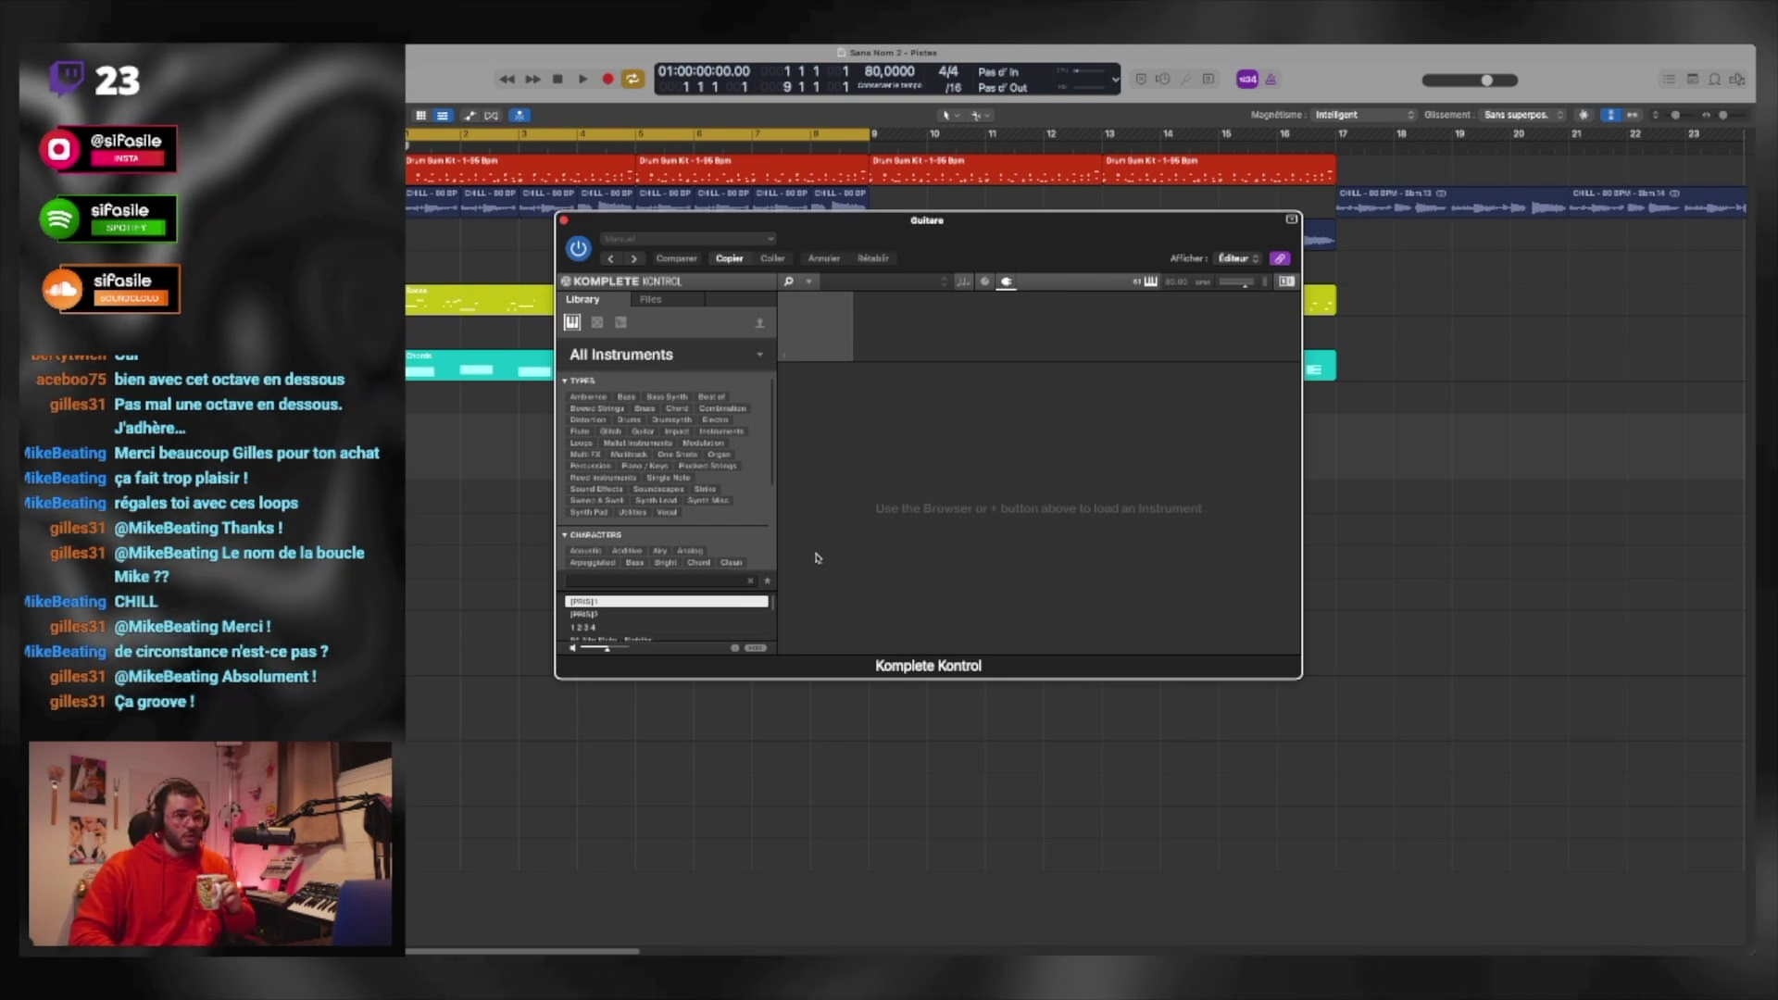
Step: Browse Komplete Kontrol's instrument library for a sound for the Guitare track
click(643, 357)
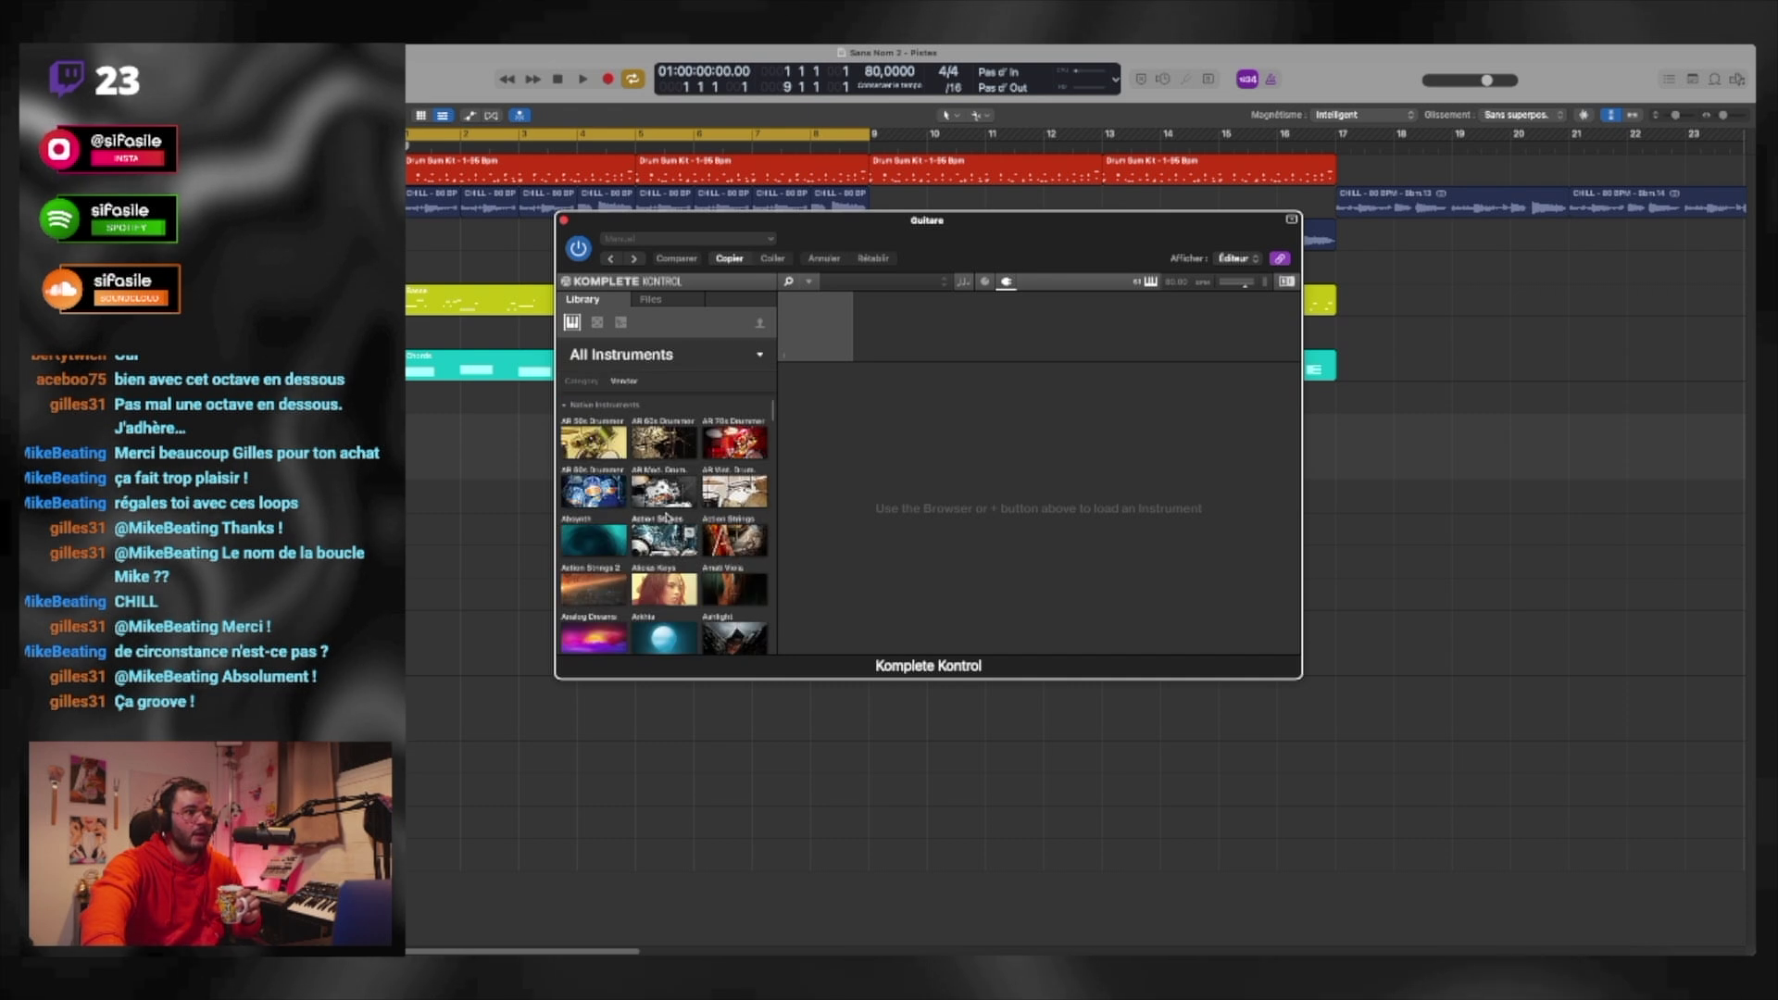
scroll(666, 517, down, 10)
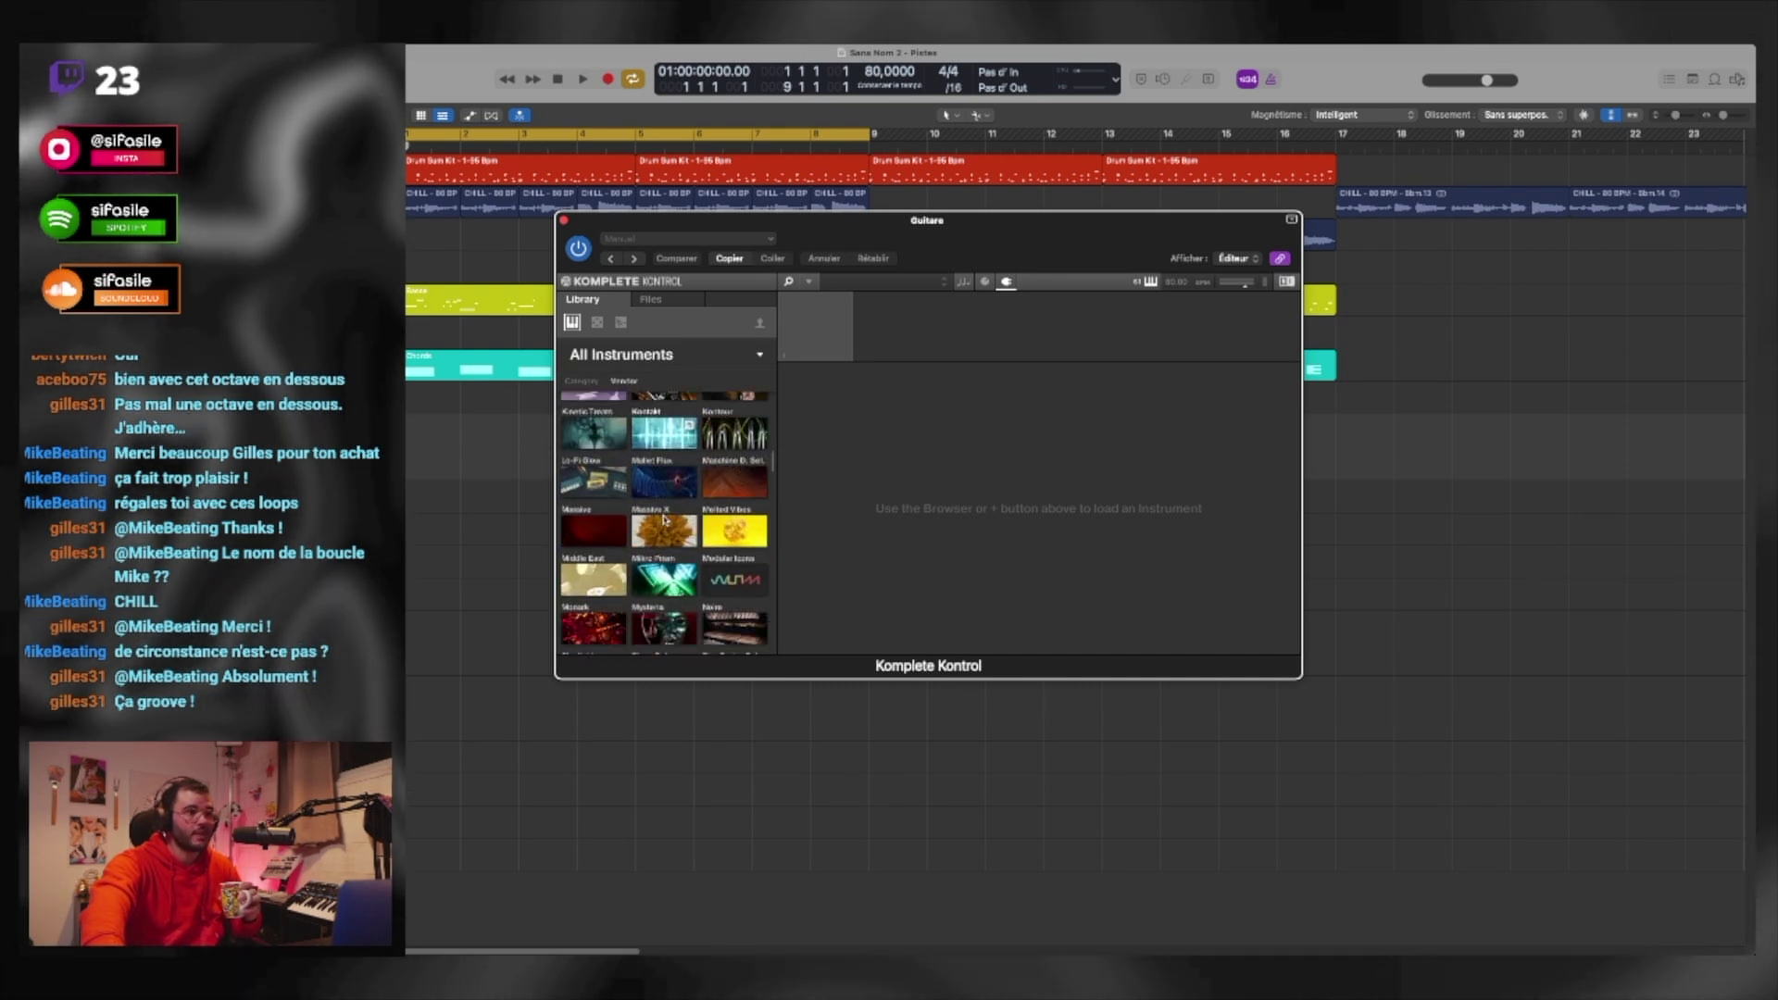
scroll(663, 521, down, 5)
Step: Rehearse a part over the loop and start recording it on the Guitare track from bar 1
key(space)
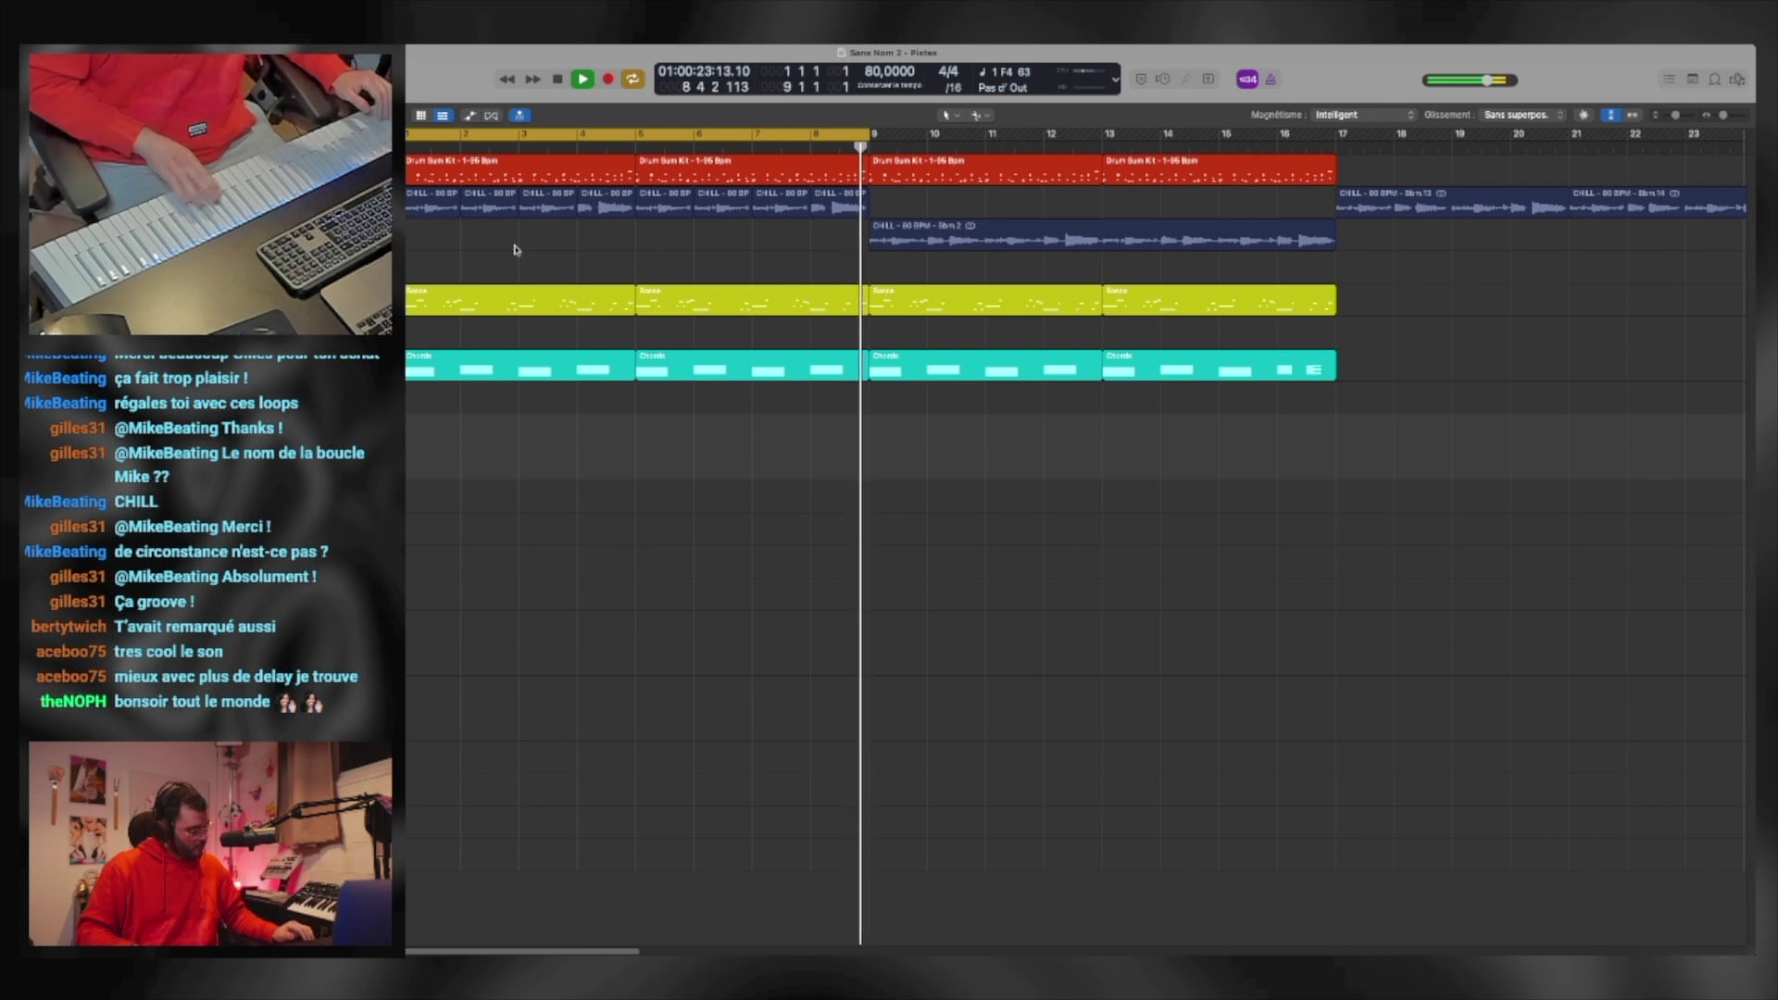
key(space)
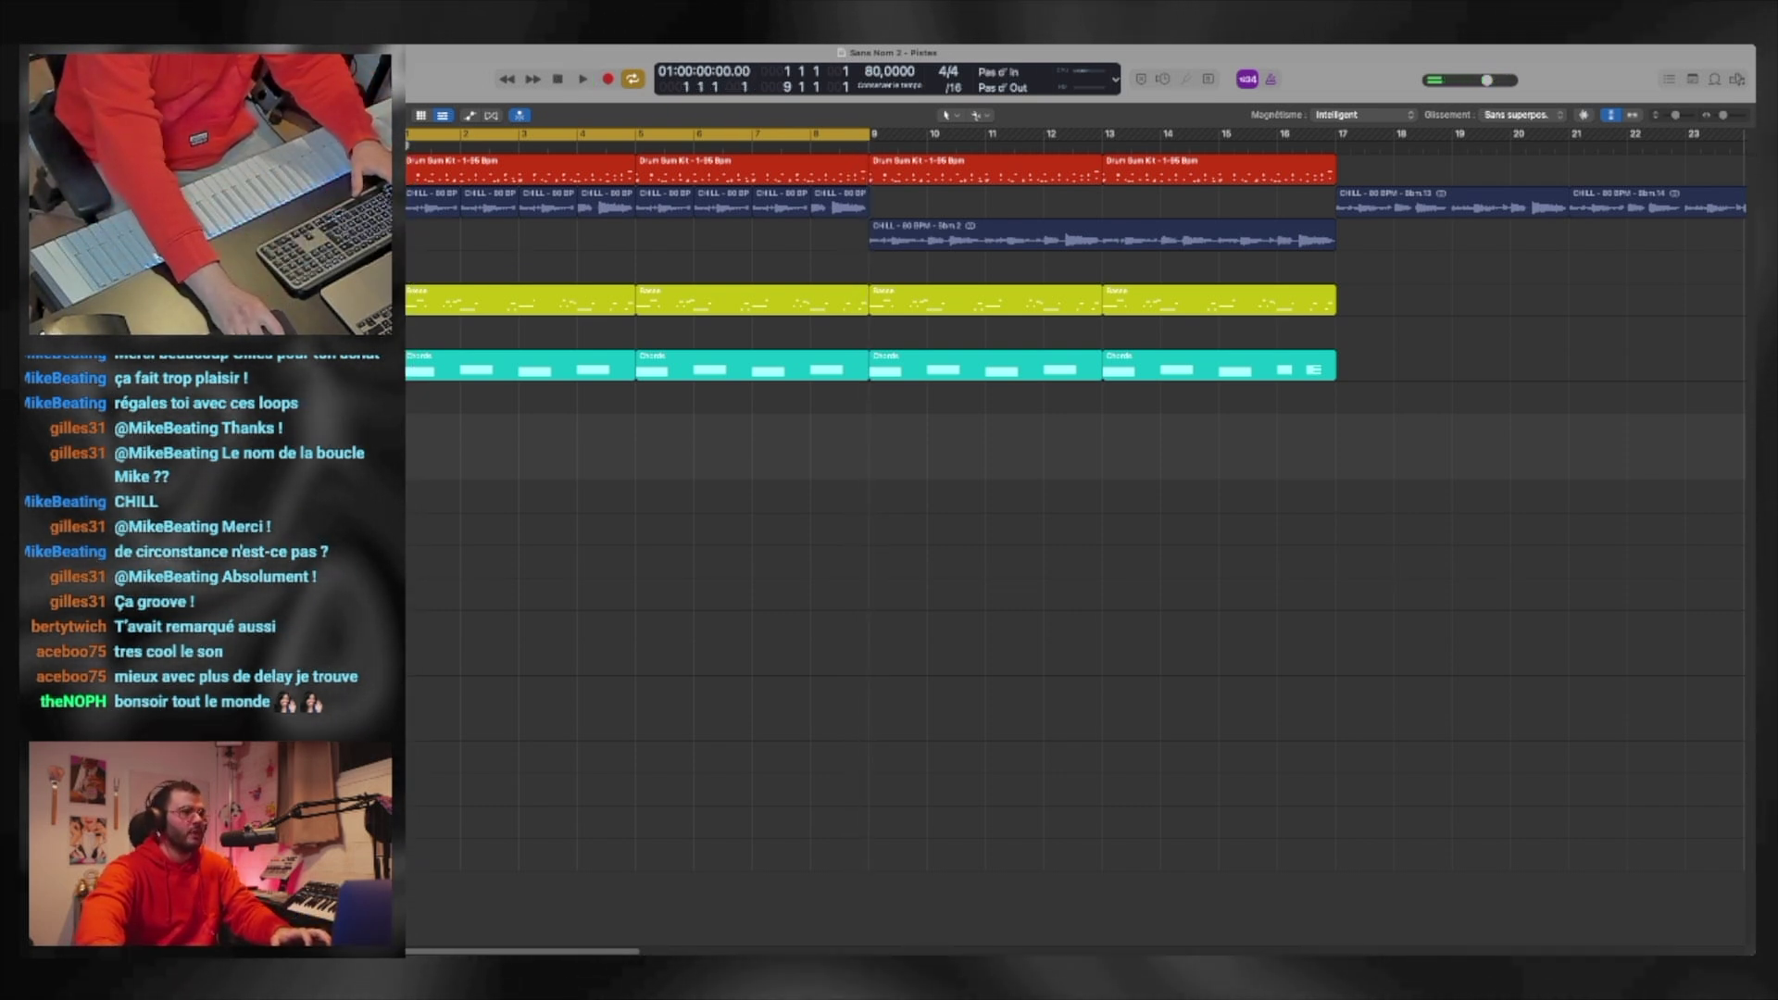
key(r)
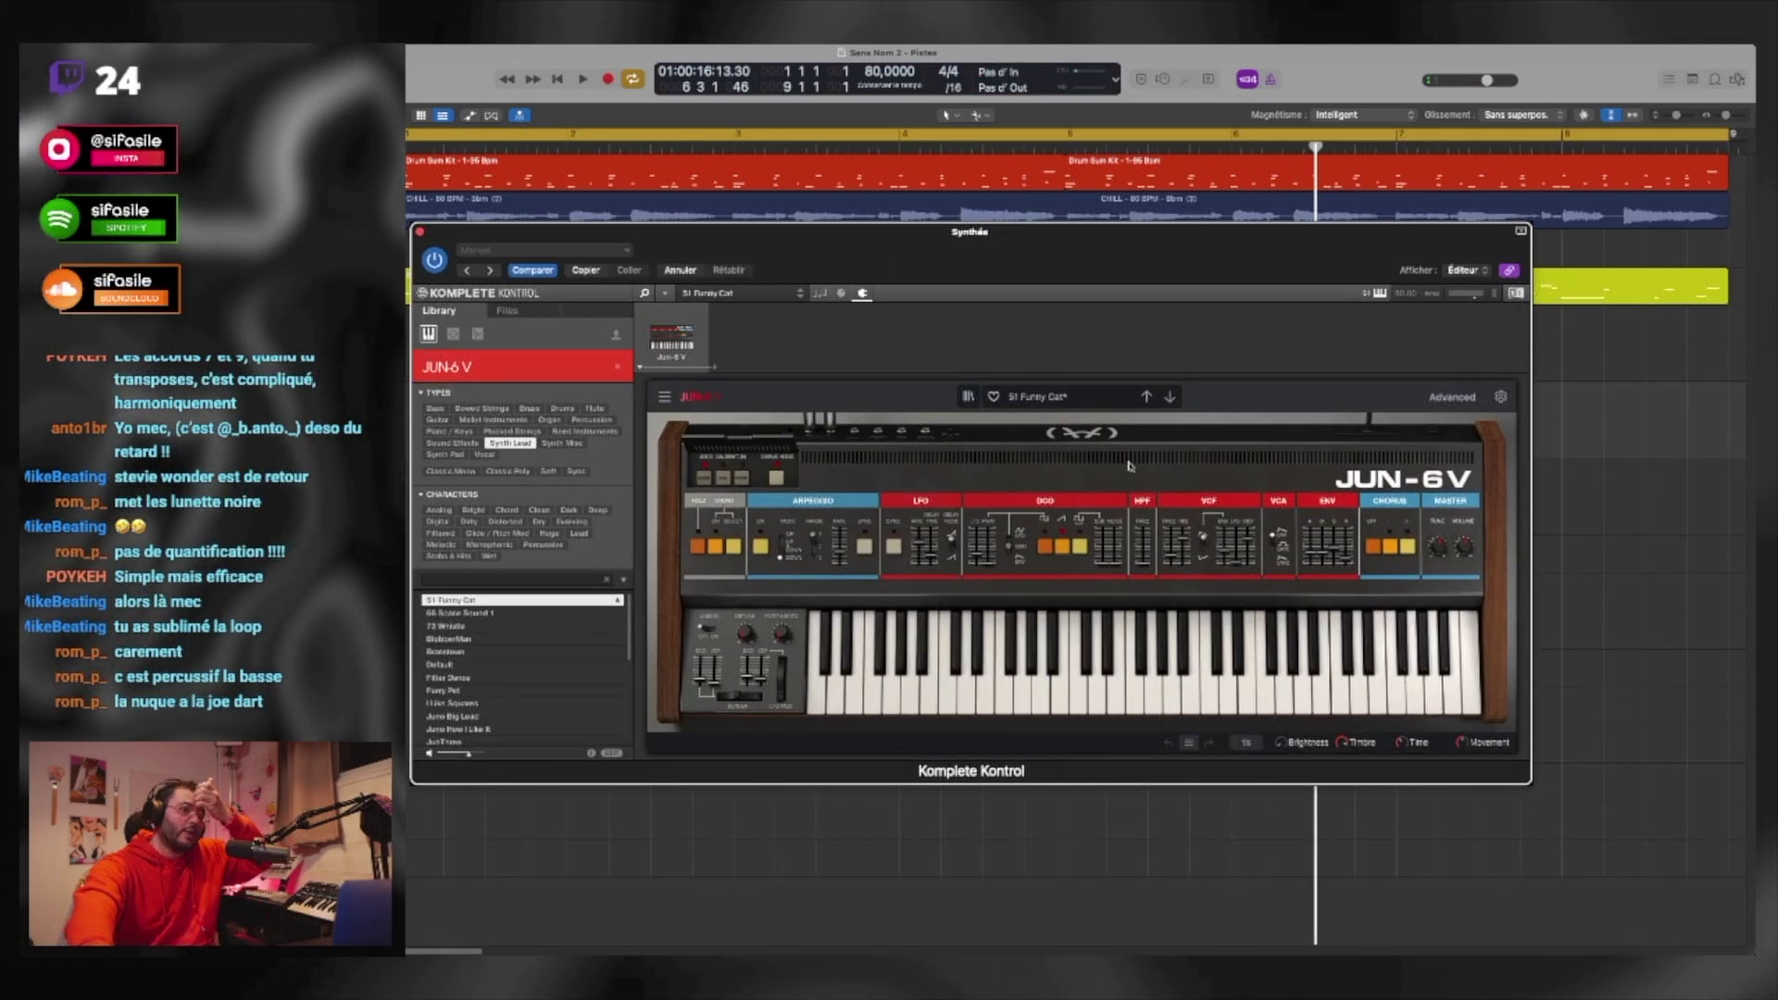
drag(737, 245, 733, 259)
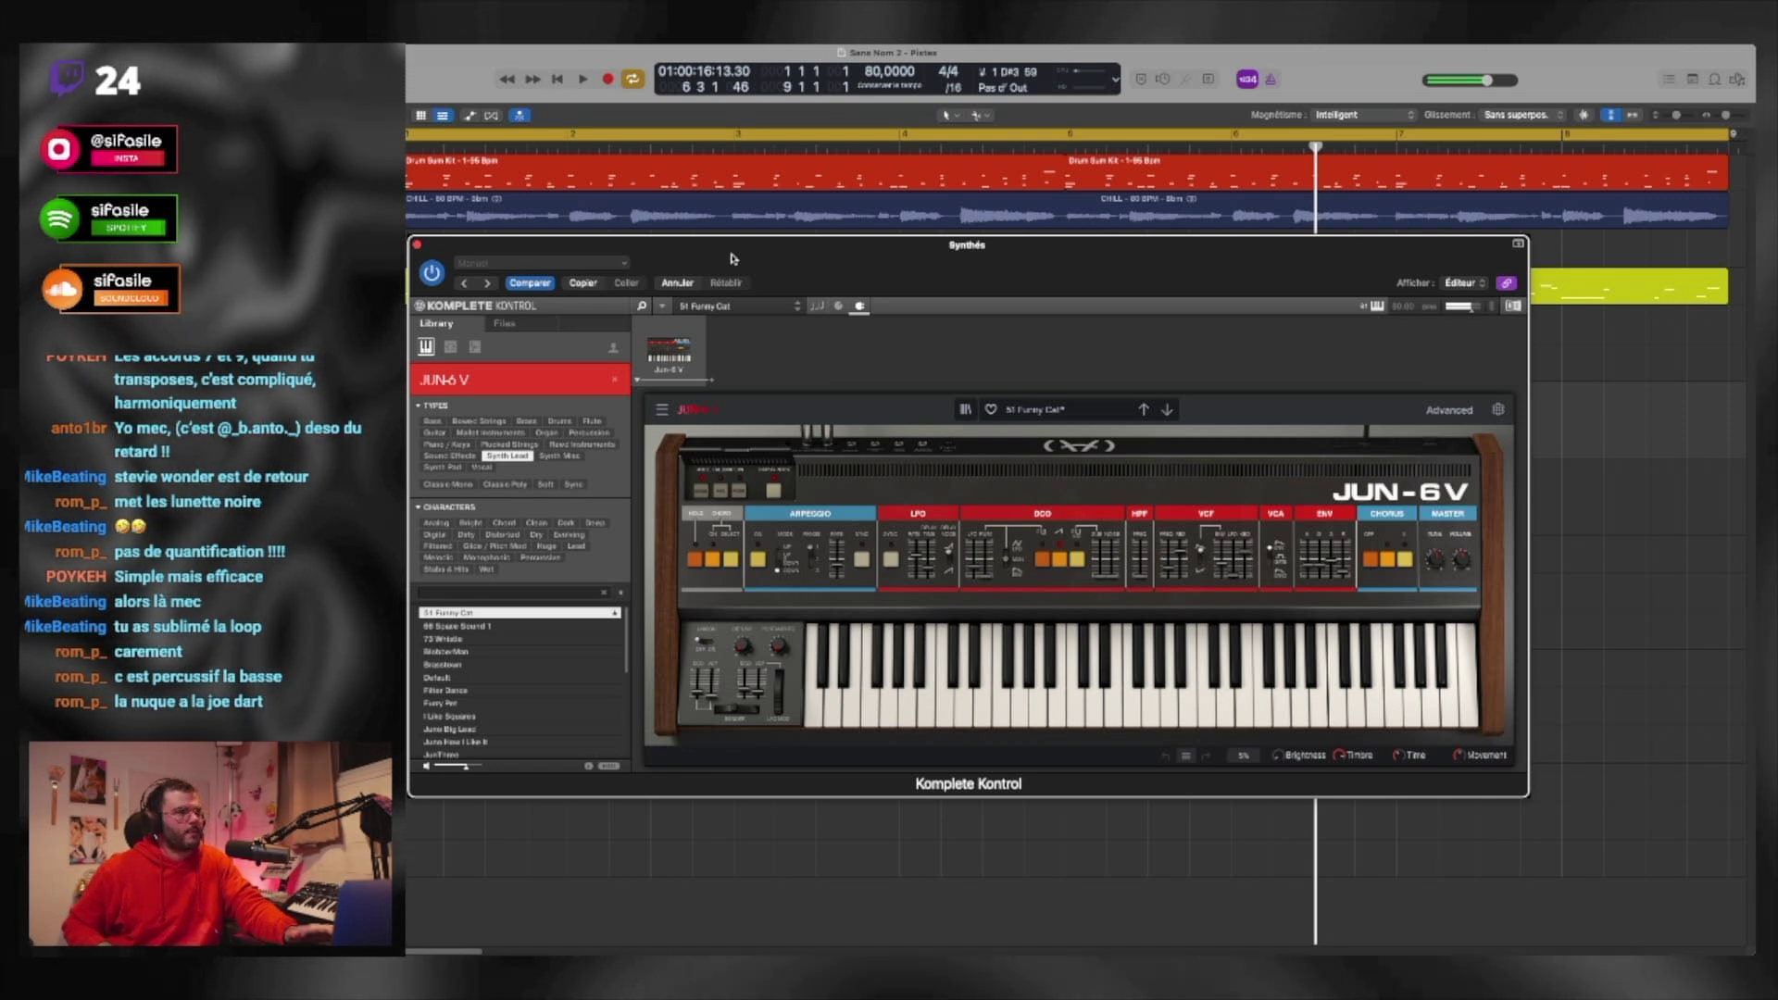
drag(733, 260, 734, 262)
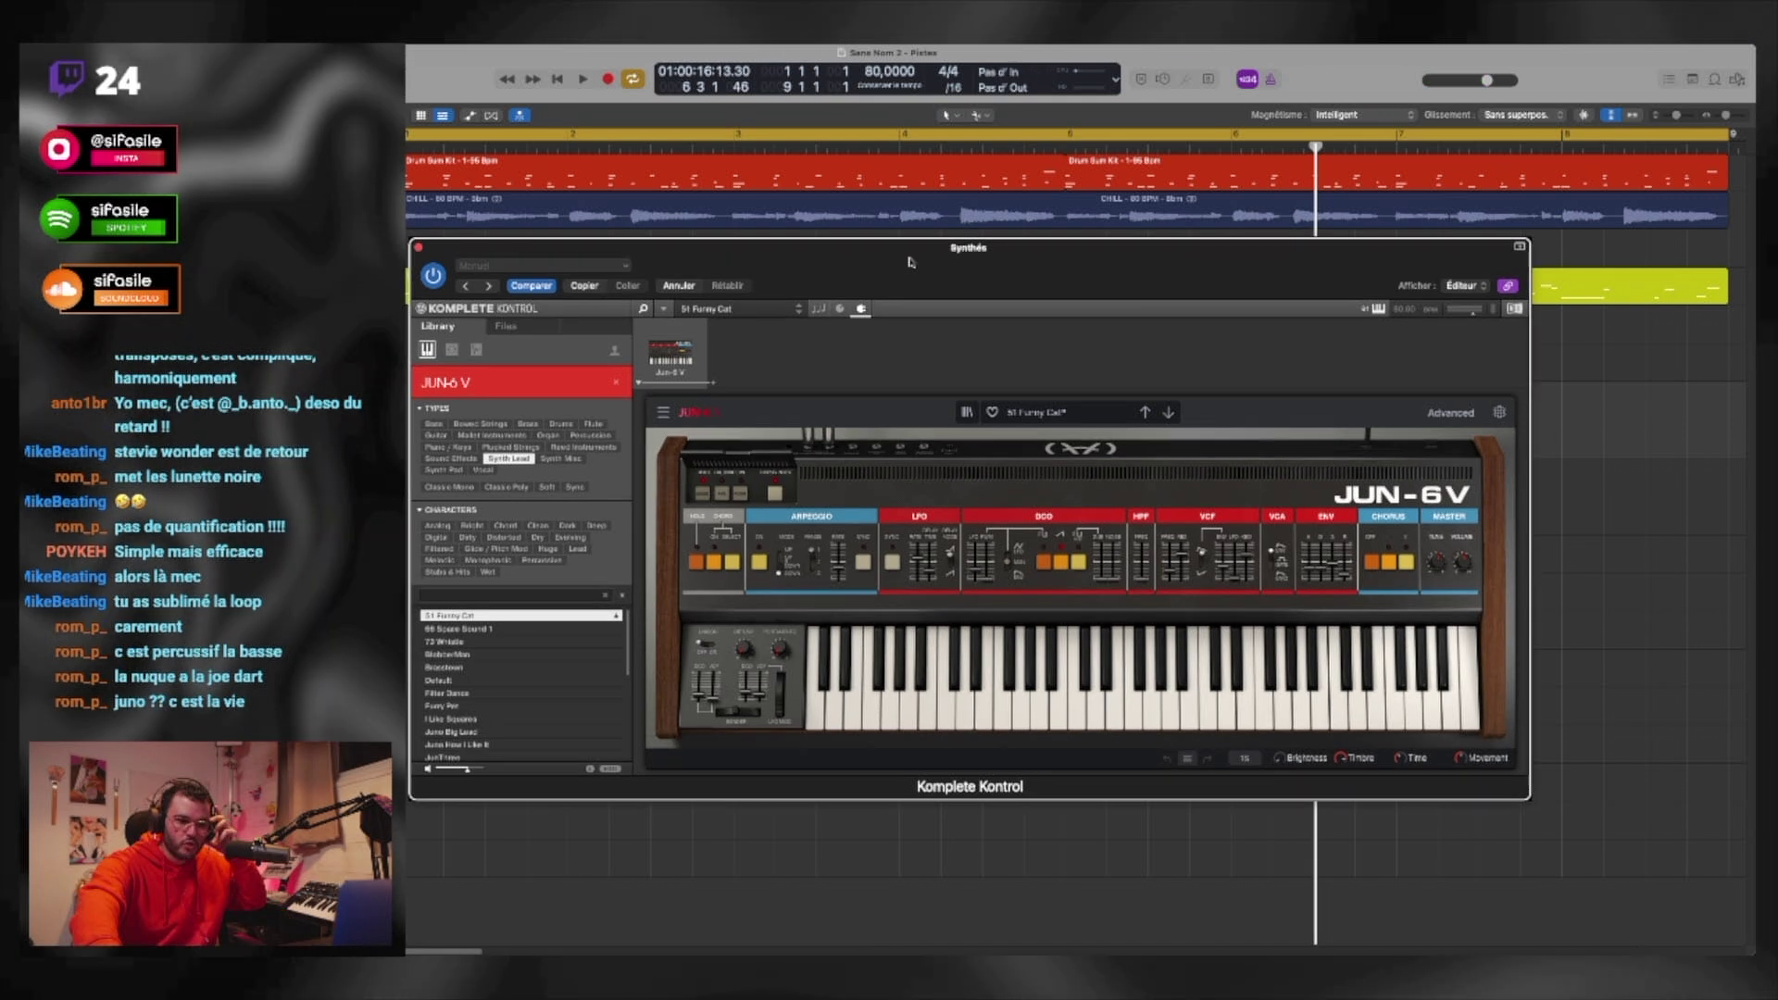
drag(911, 262, 908, 264)
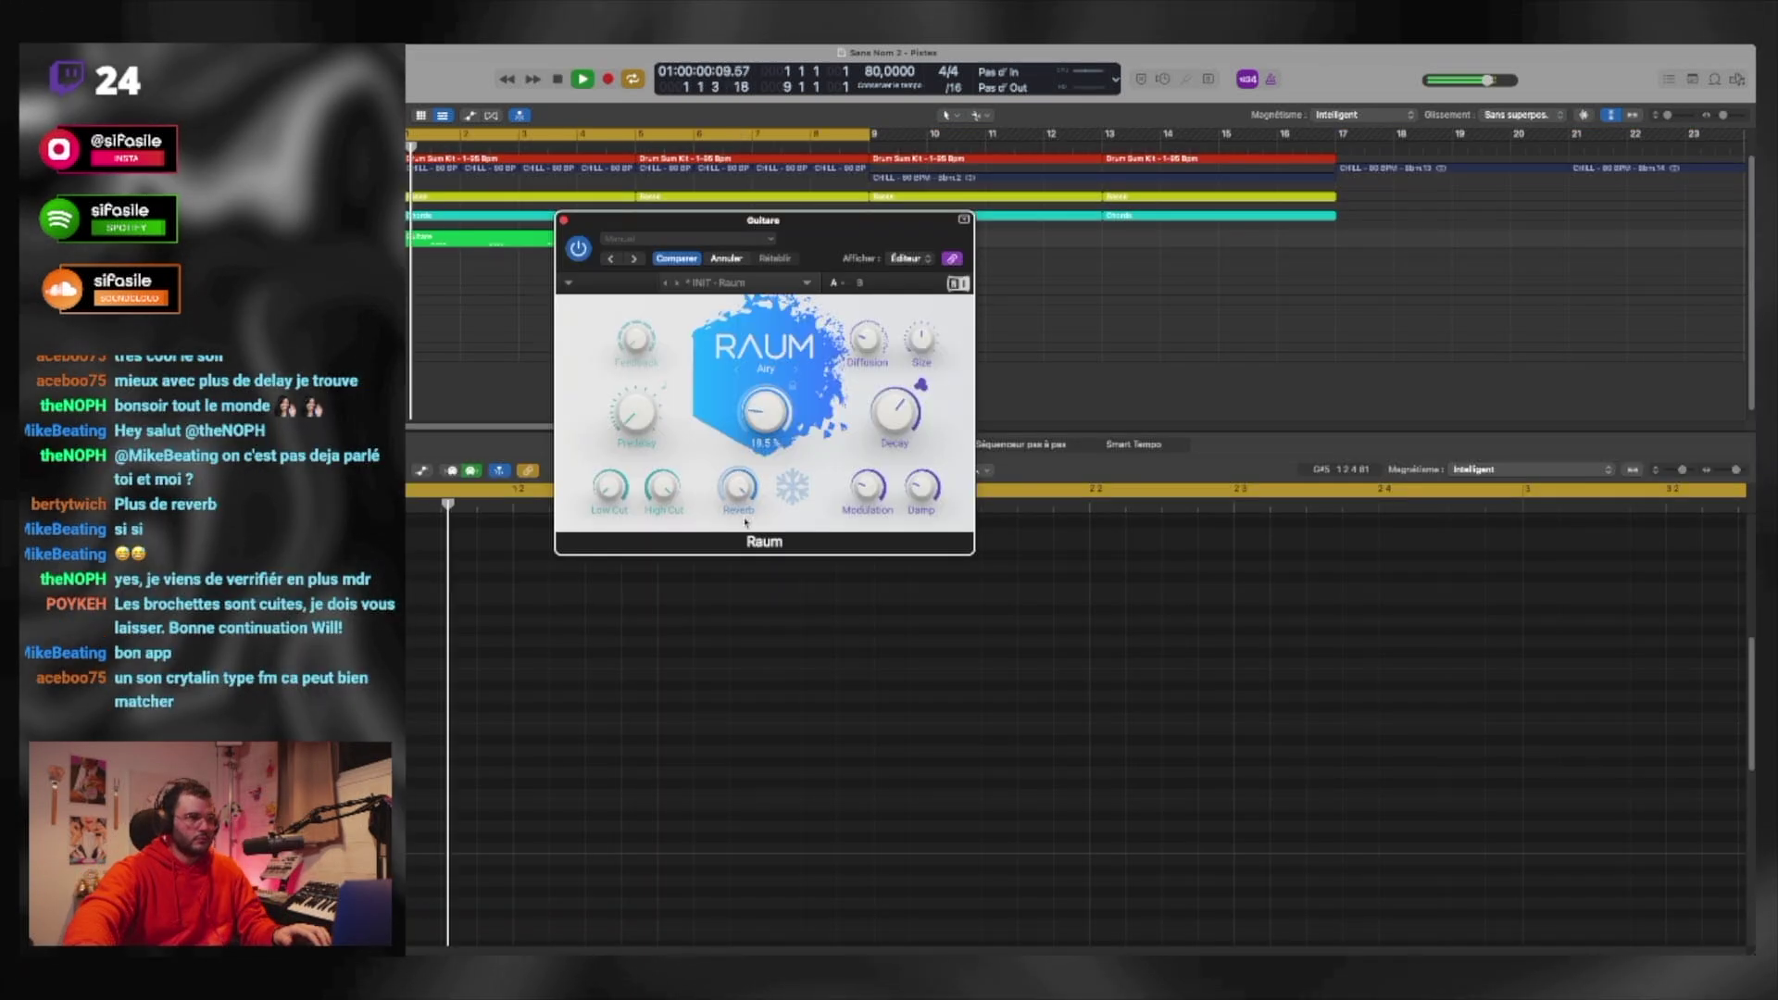
Step: Set the mix of the Raum reverb on the Guitare track to 13.8 %
drag(745, 523, 743, 534)
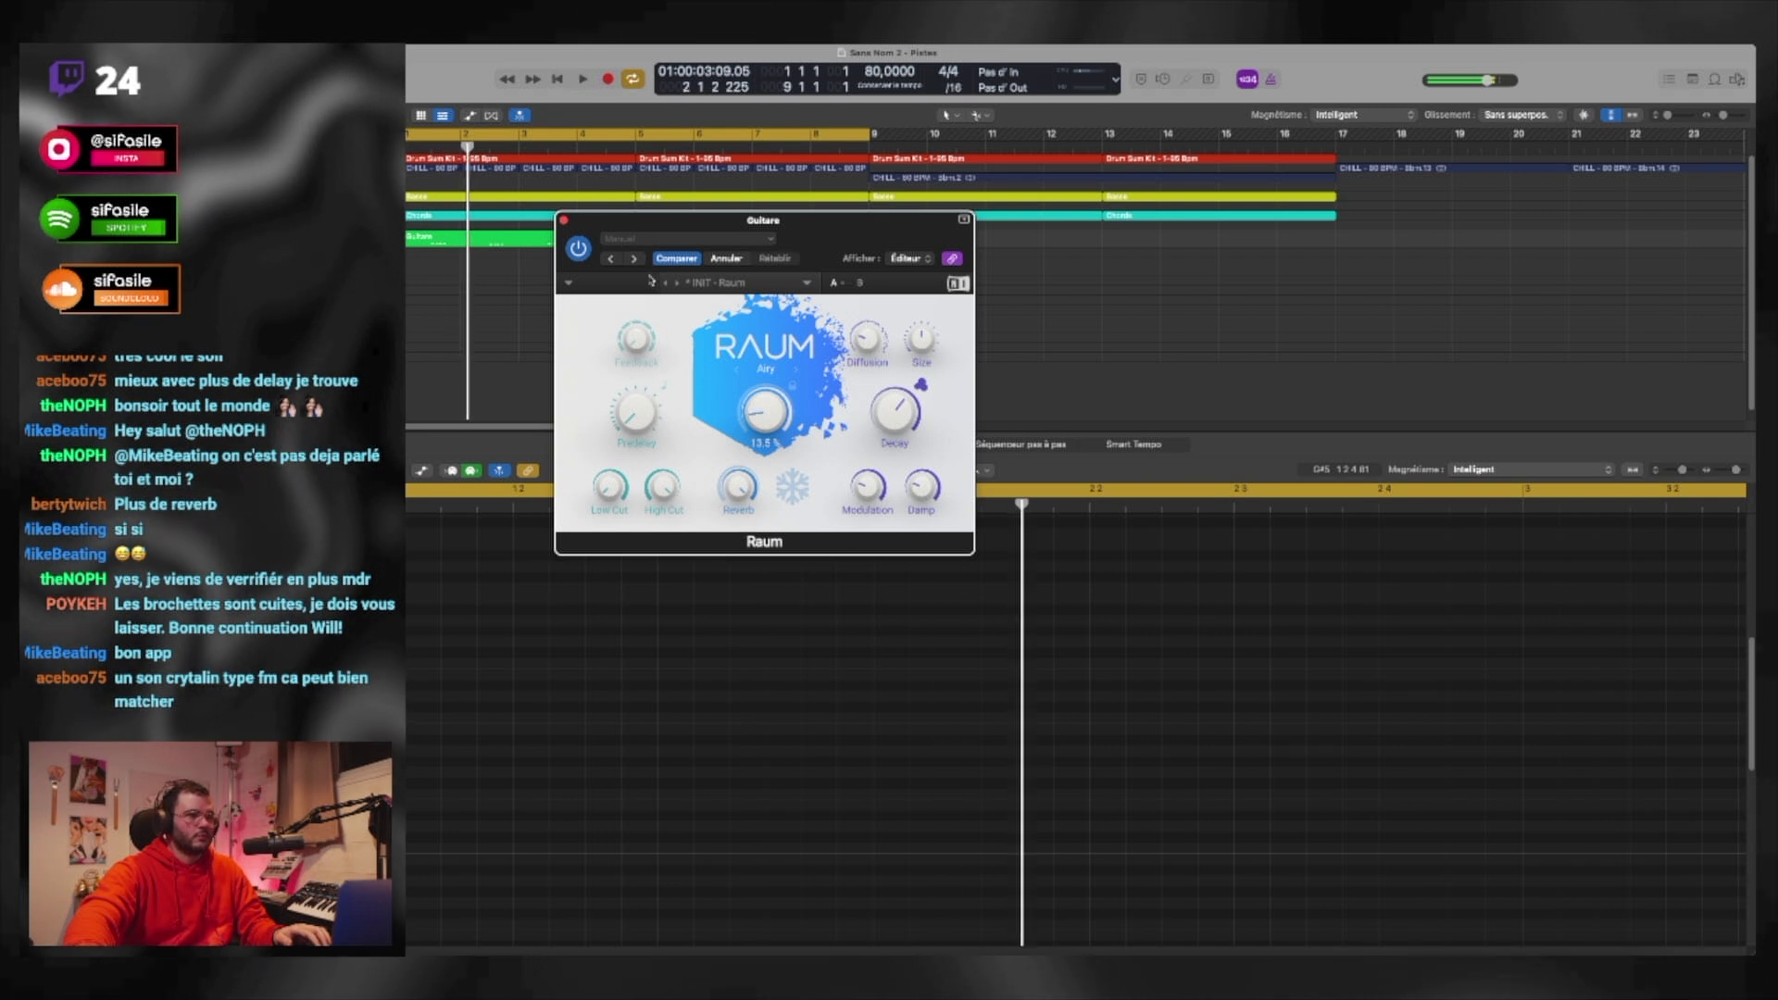
Step: Close the Raum reverb and play the loop to hear the Guitare part through the Replika delay
click(564, 222)
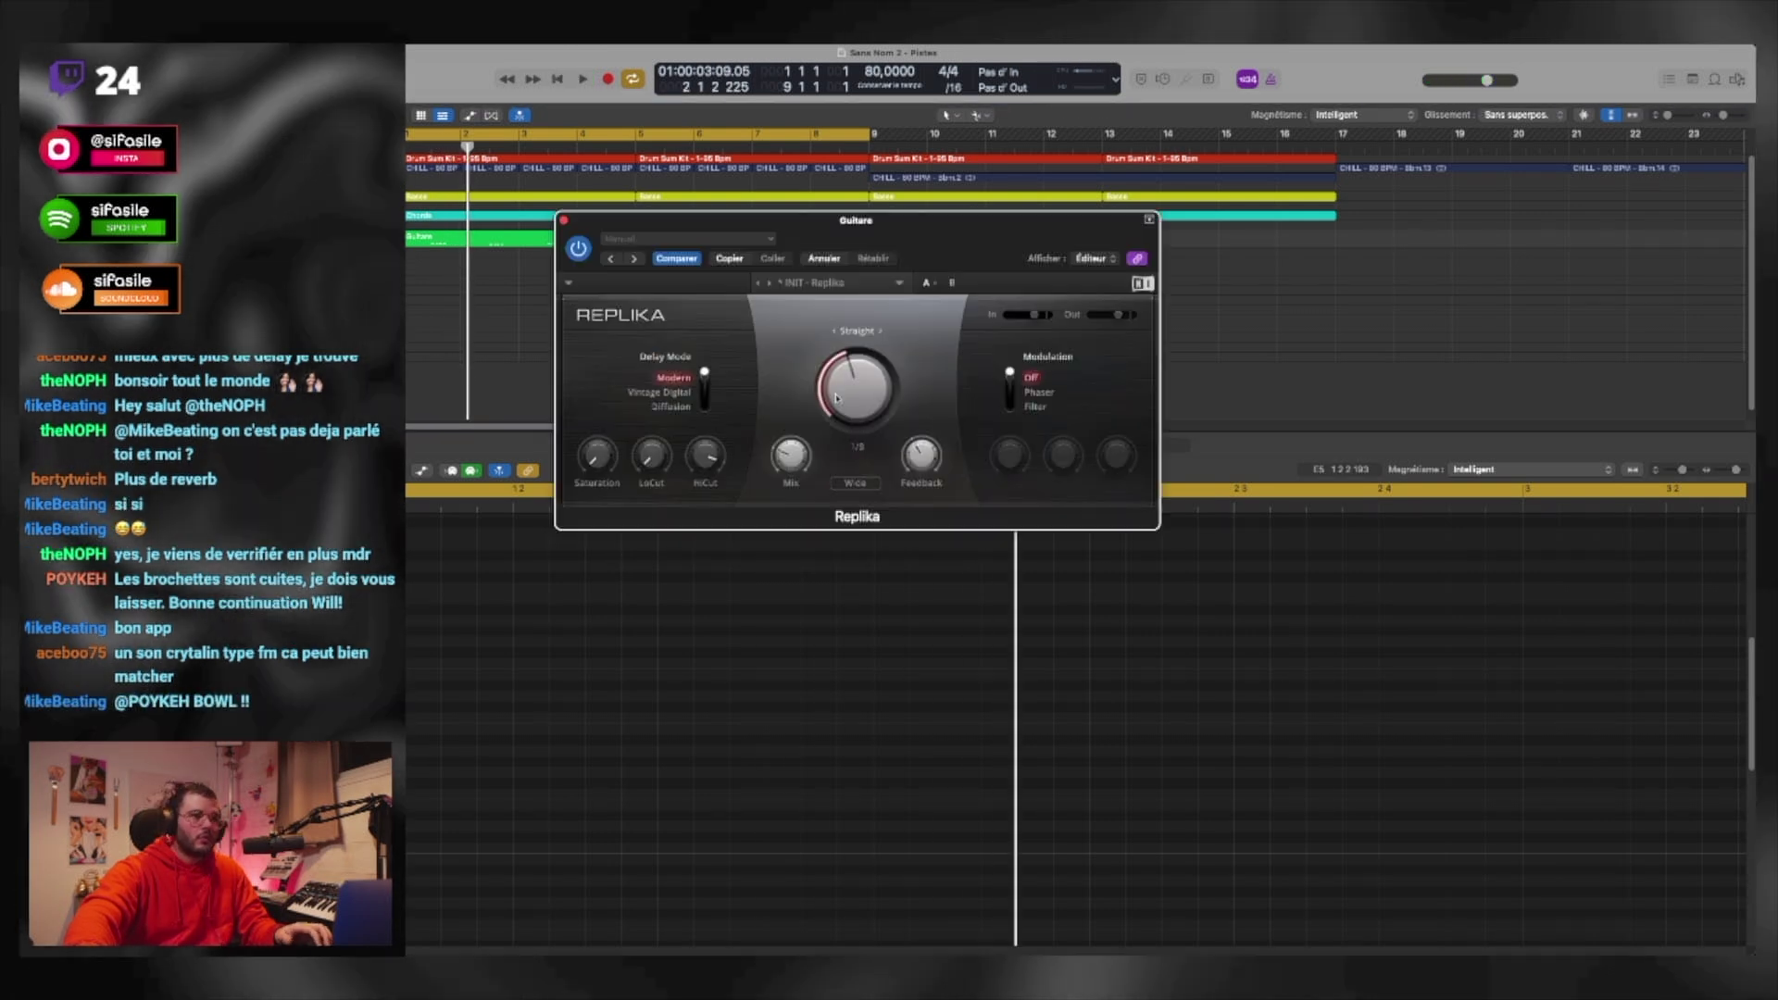
key(space)
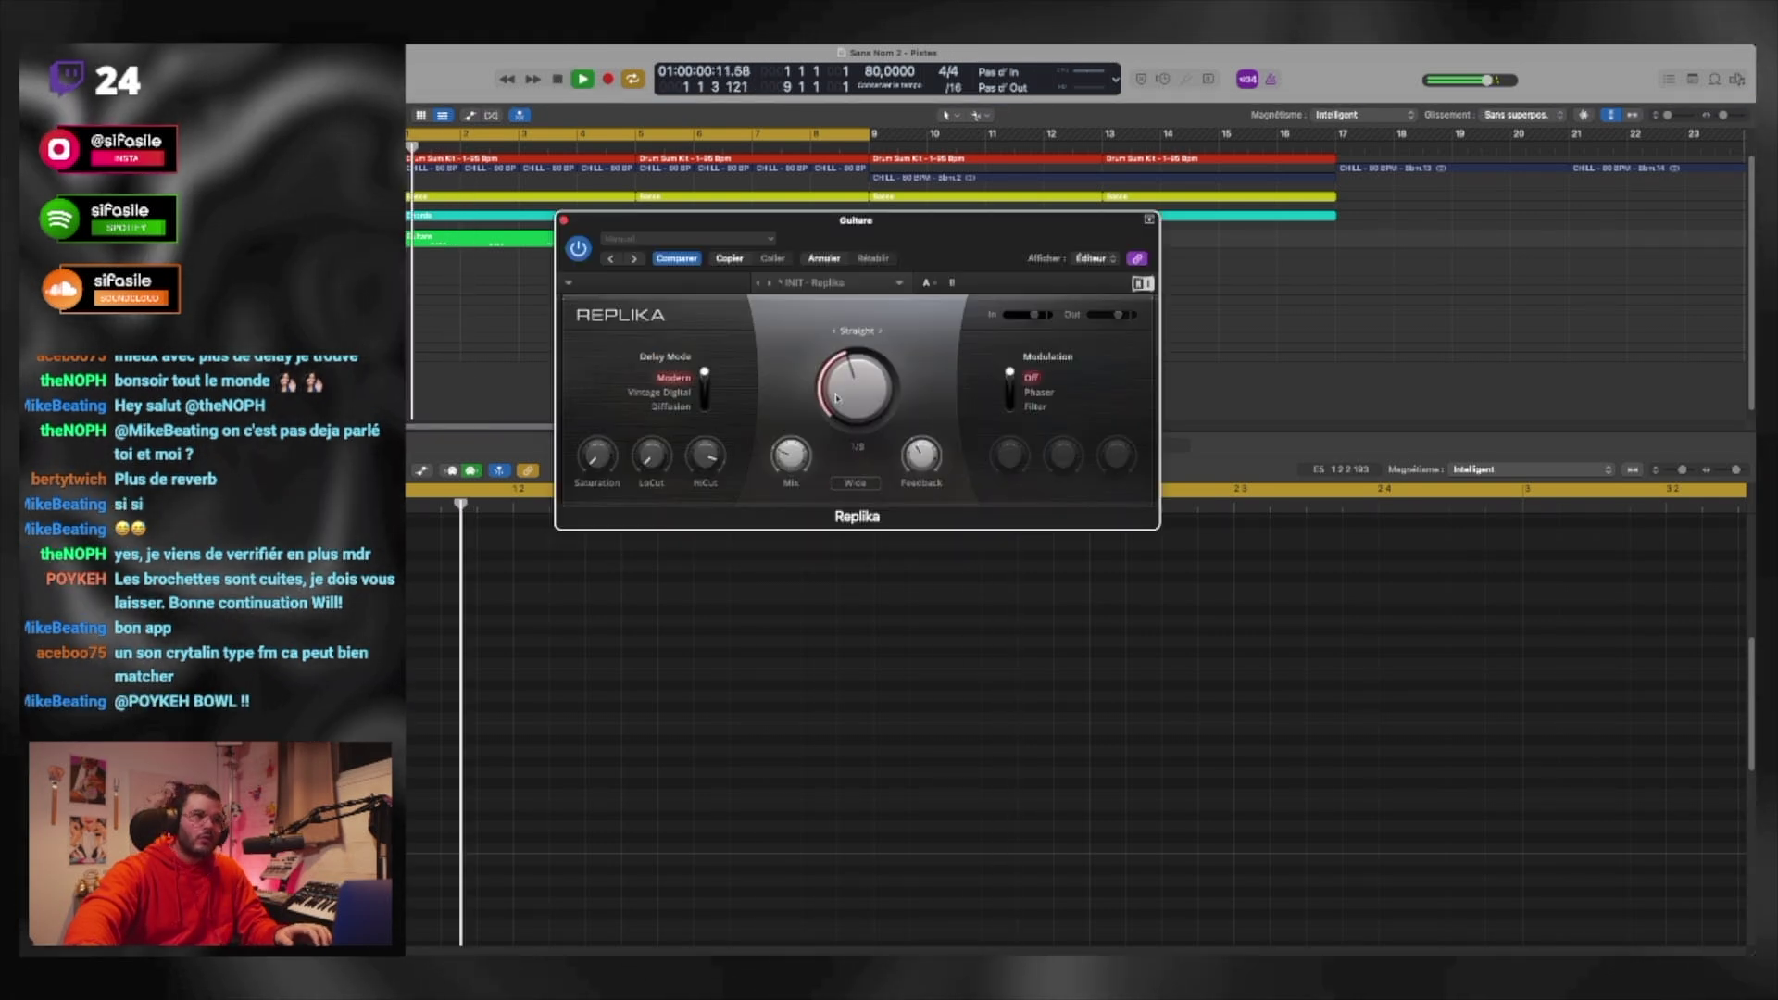
Step: Hide the piano roll, show track automation and add automation points on the Guitare track at about bars 4 and 5
key(p)
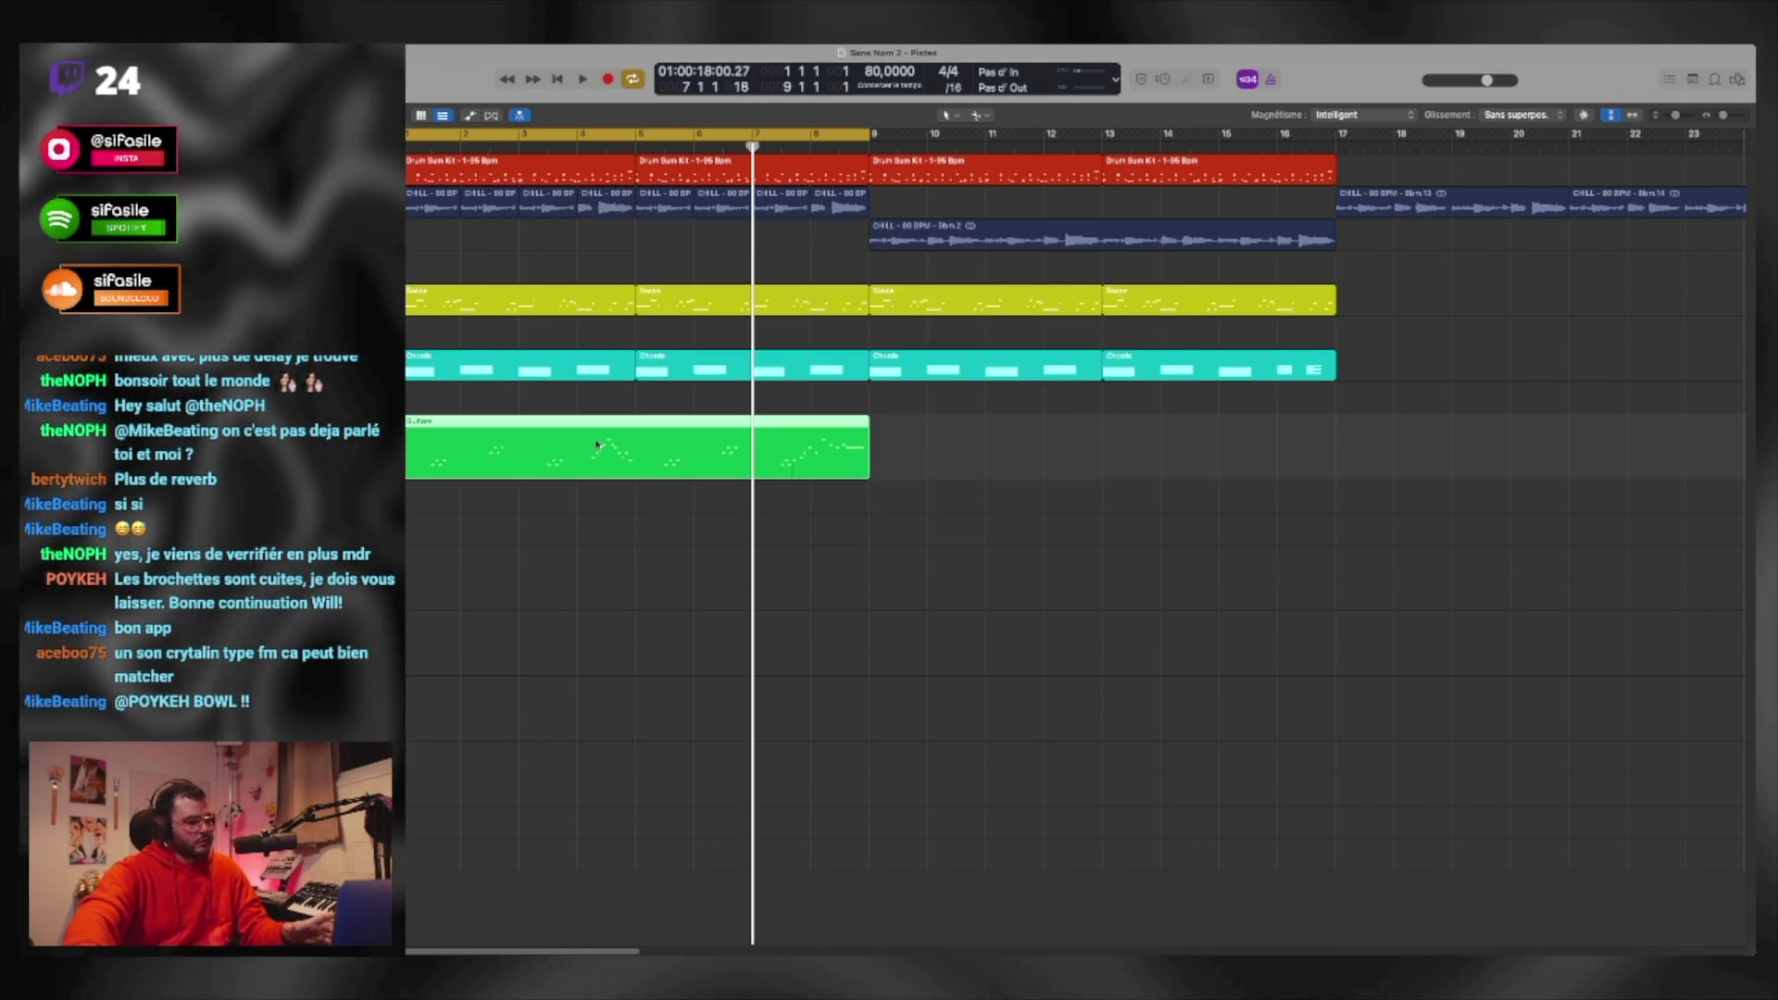
key(a)
scroll(607, 657, up, 4)
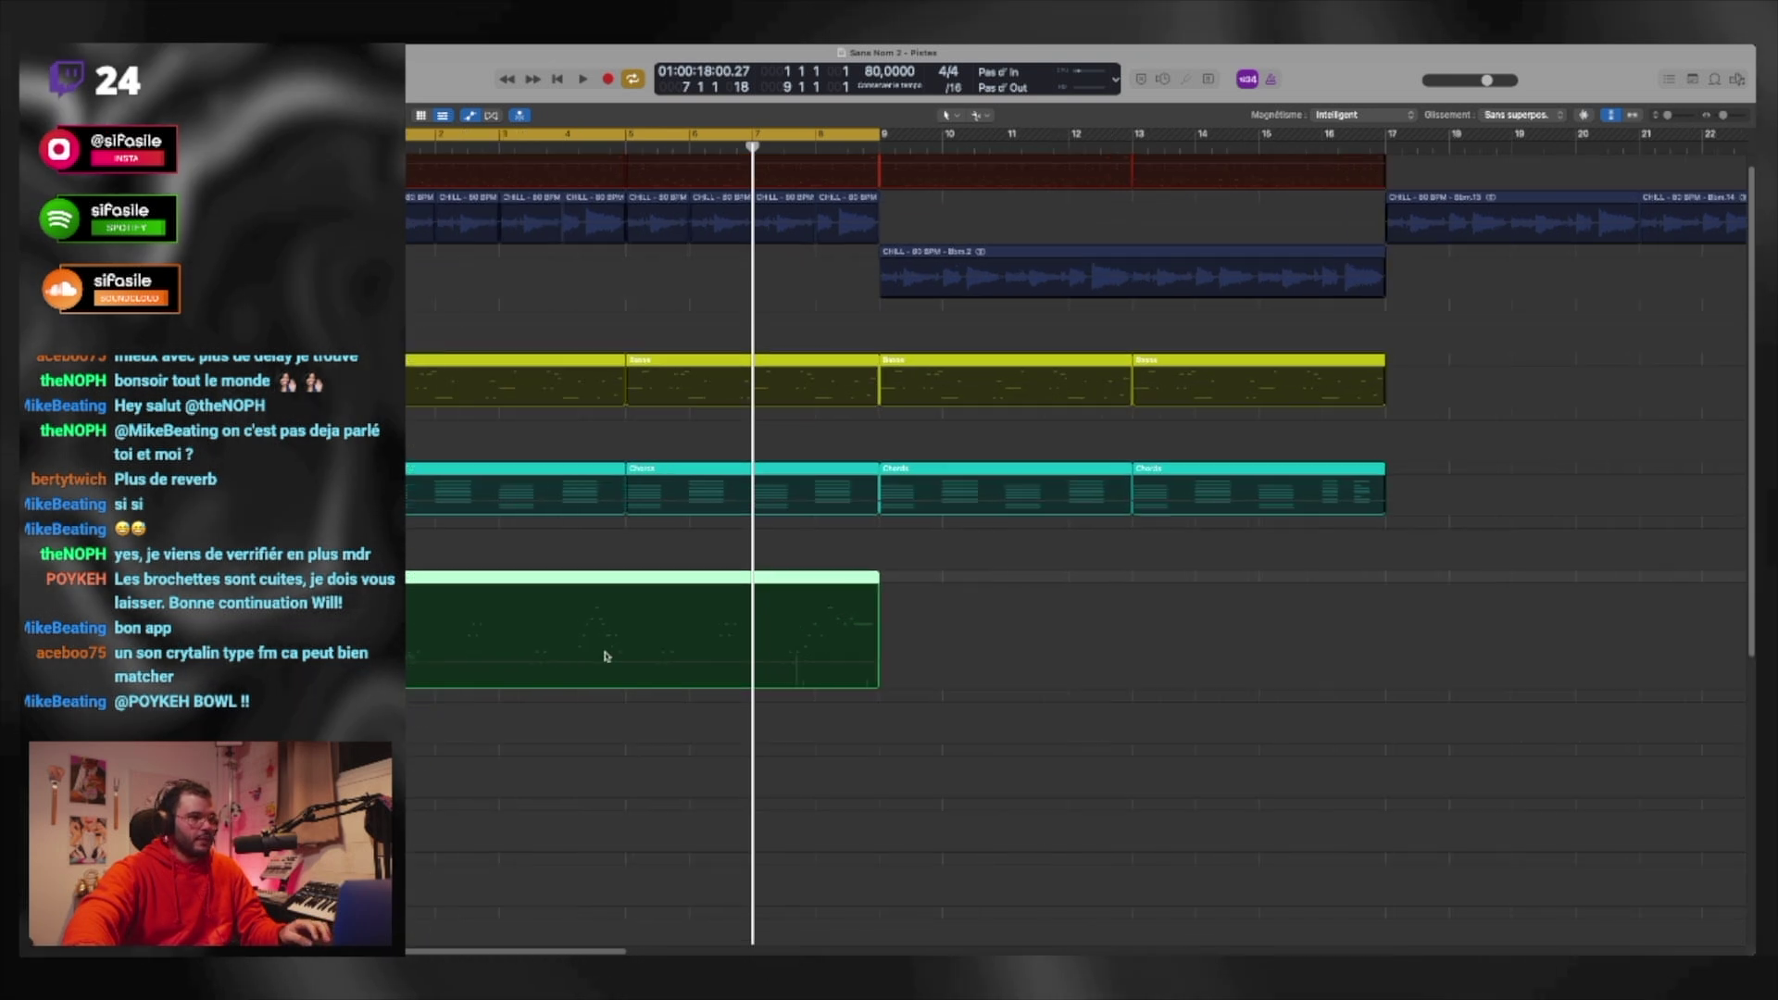
scroll(644, 667, left, 3)
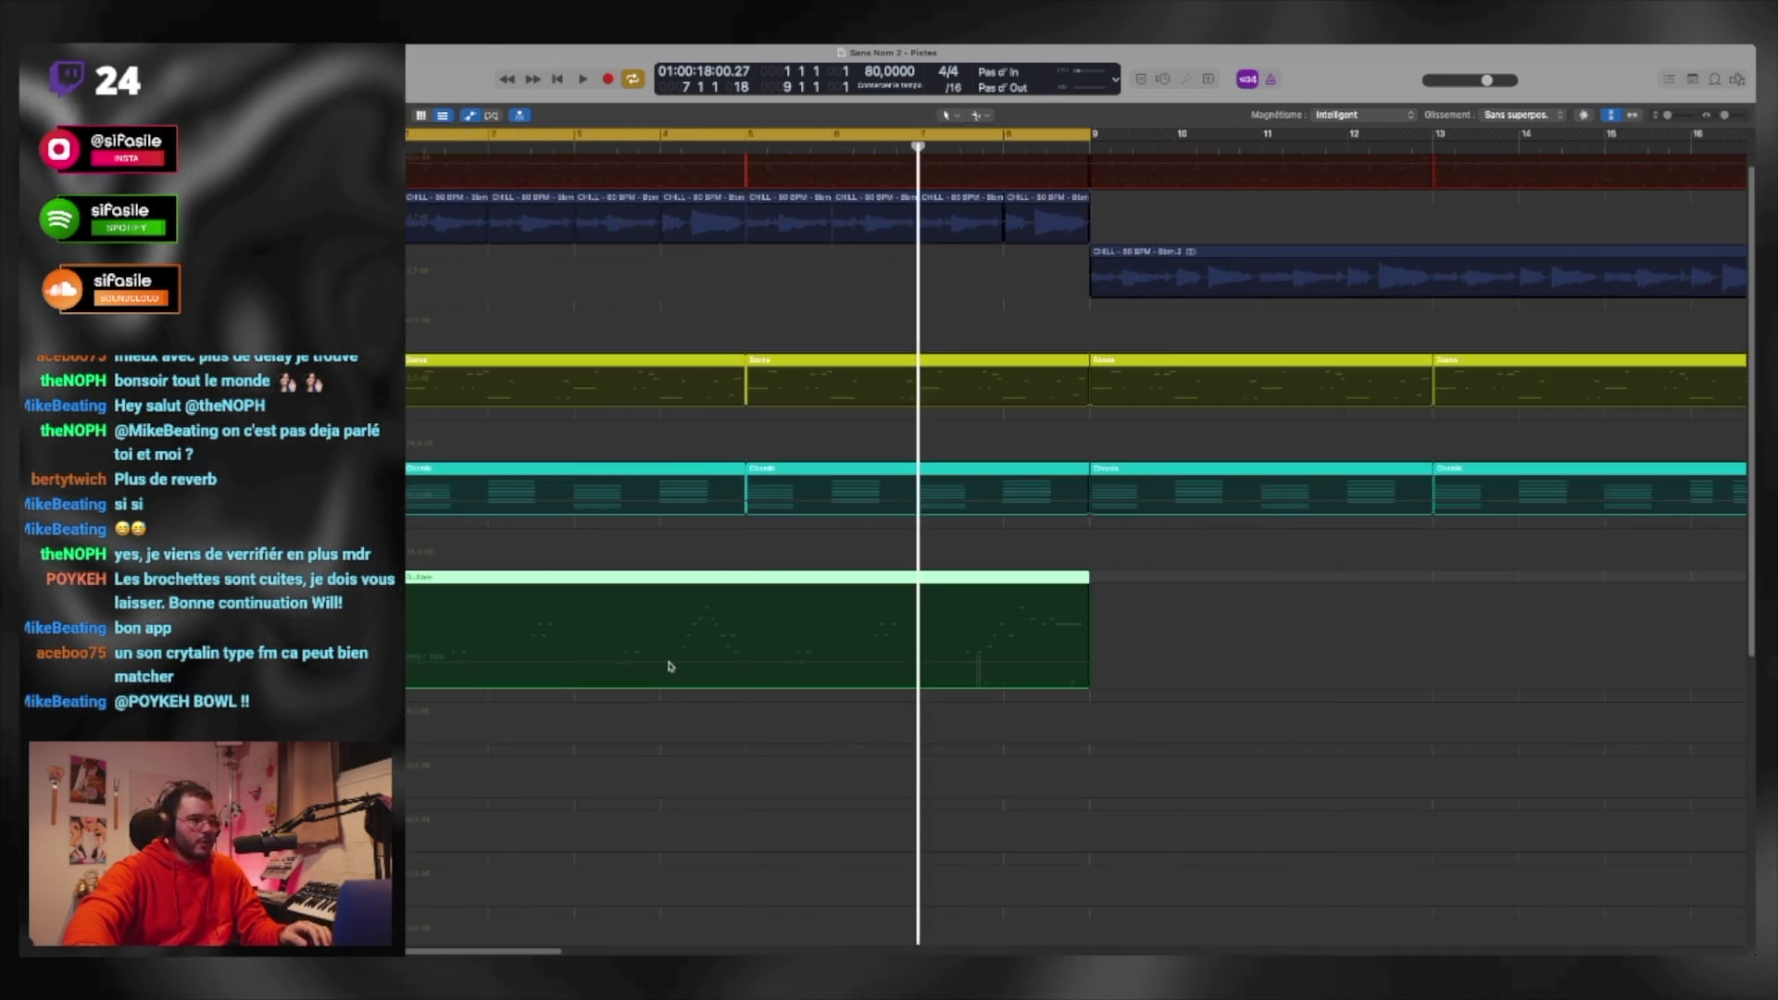
click(669, 662)
click(746, 663)
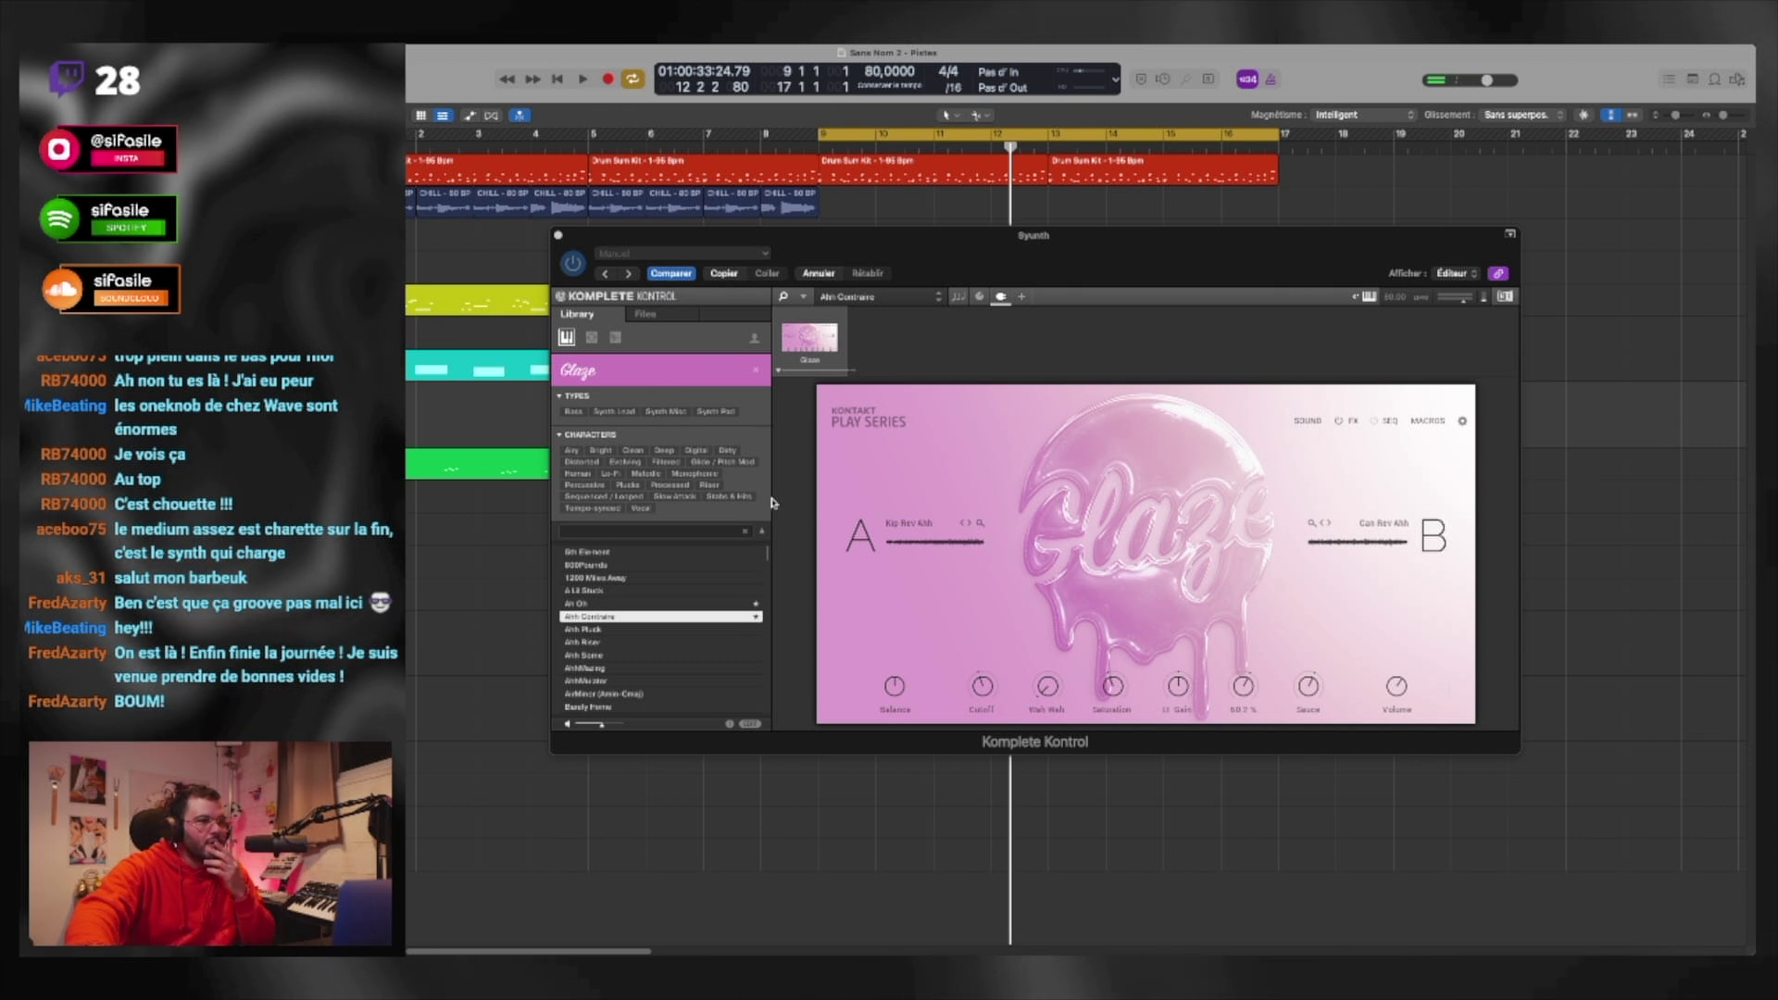
Step: Filter the Glaze presets to favourites and load Bouncing Ball on the Synth track, playing the loop to hear it
click(763, 535)
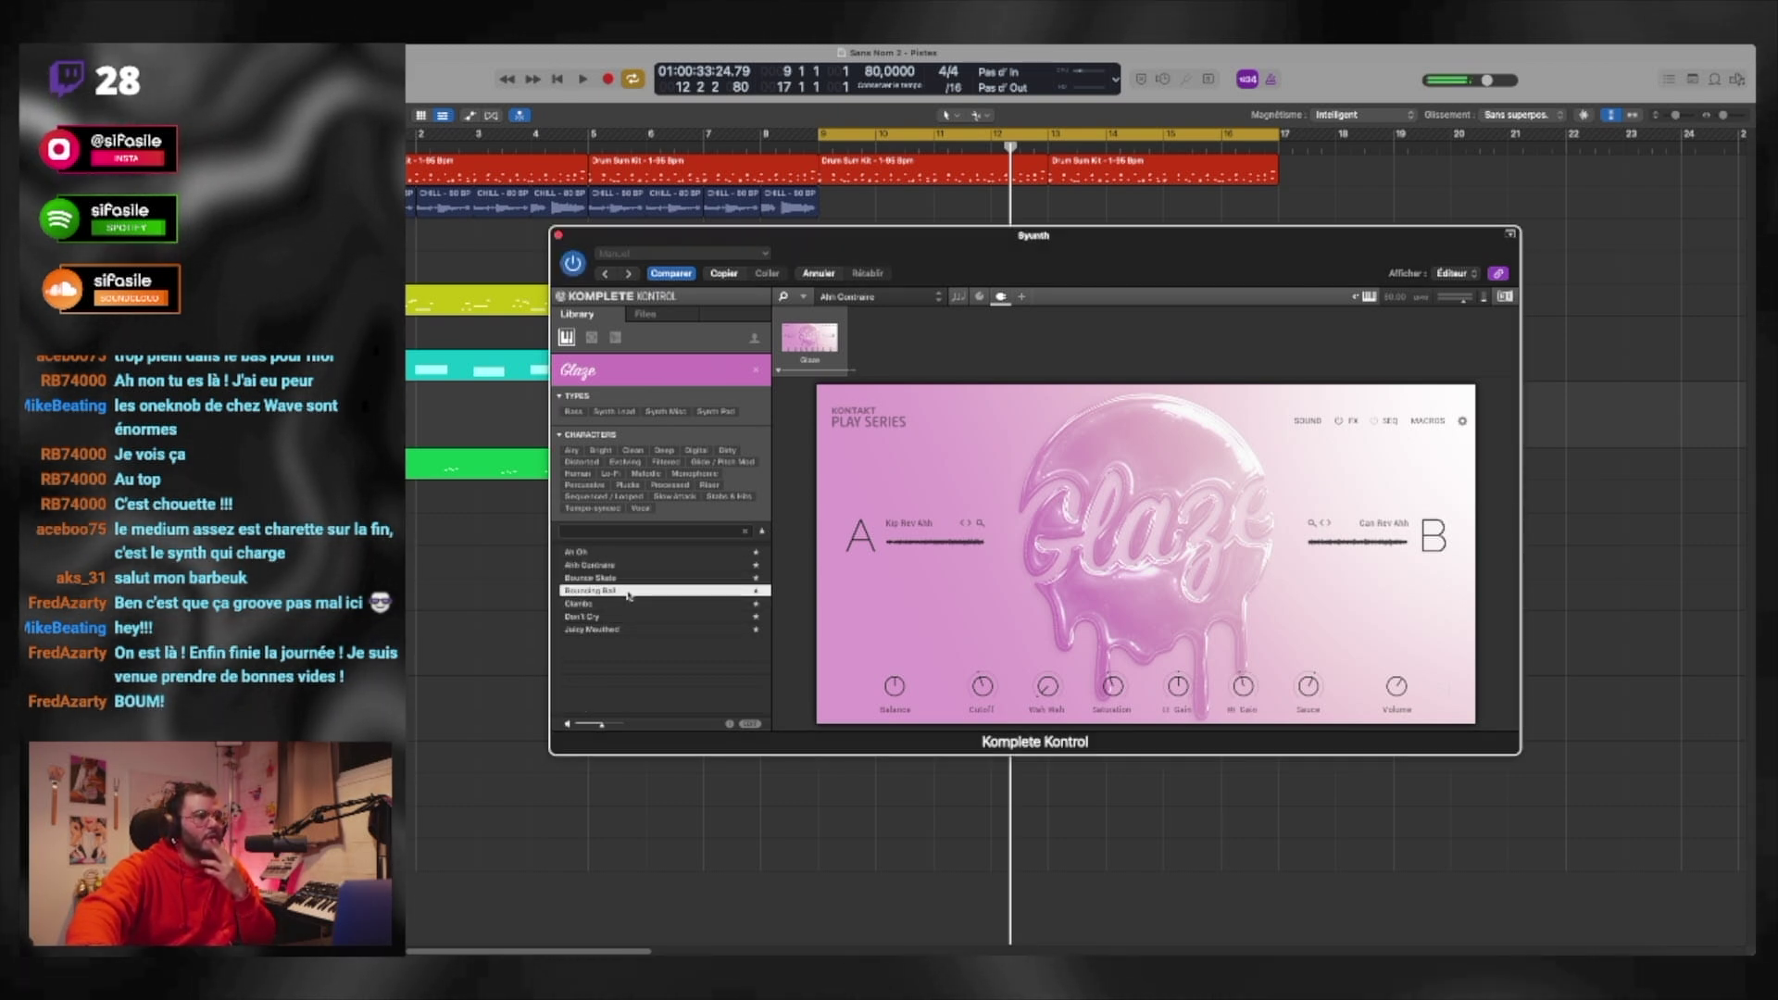
drag(728, 241, 704, 426)
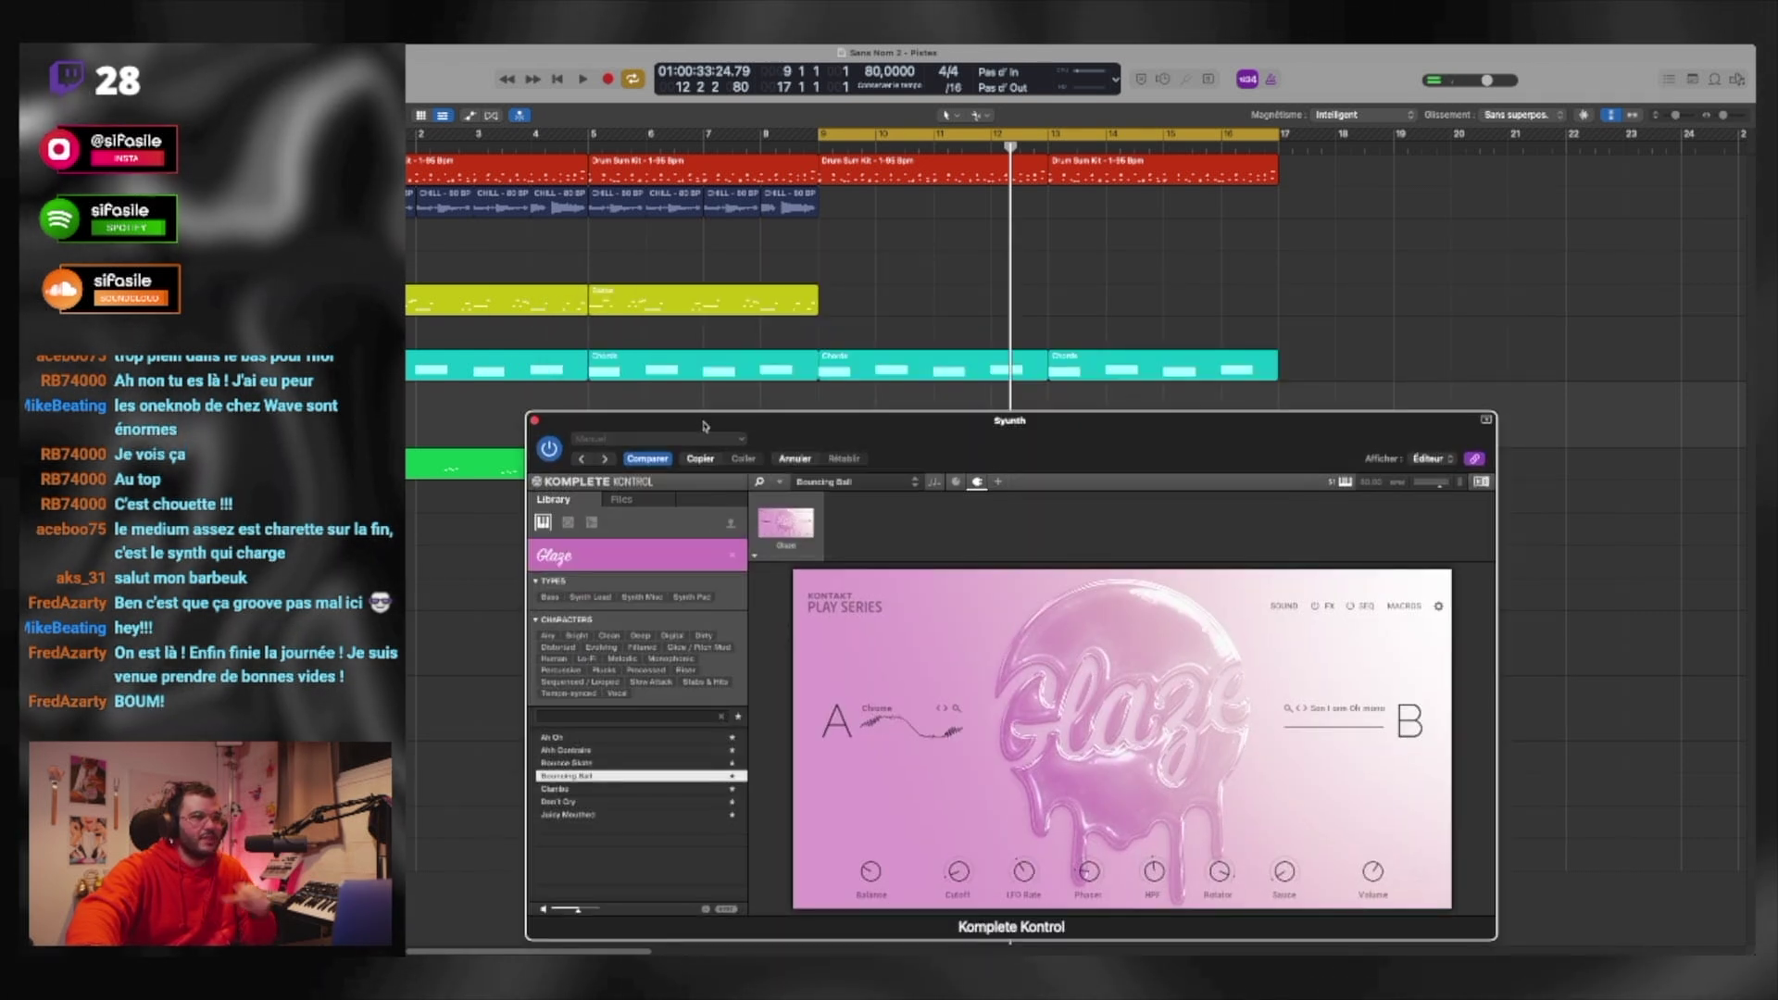
key(space)
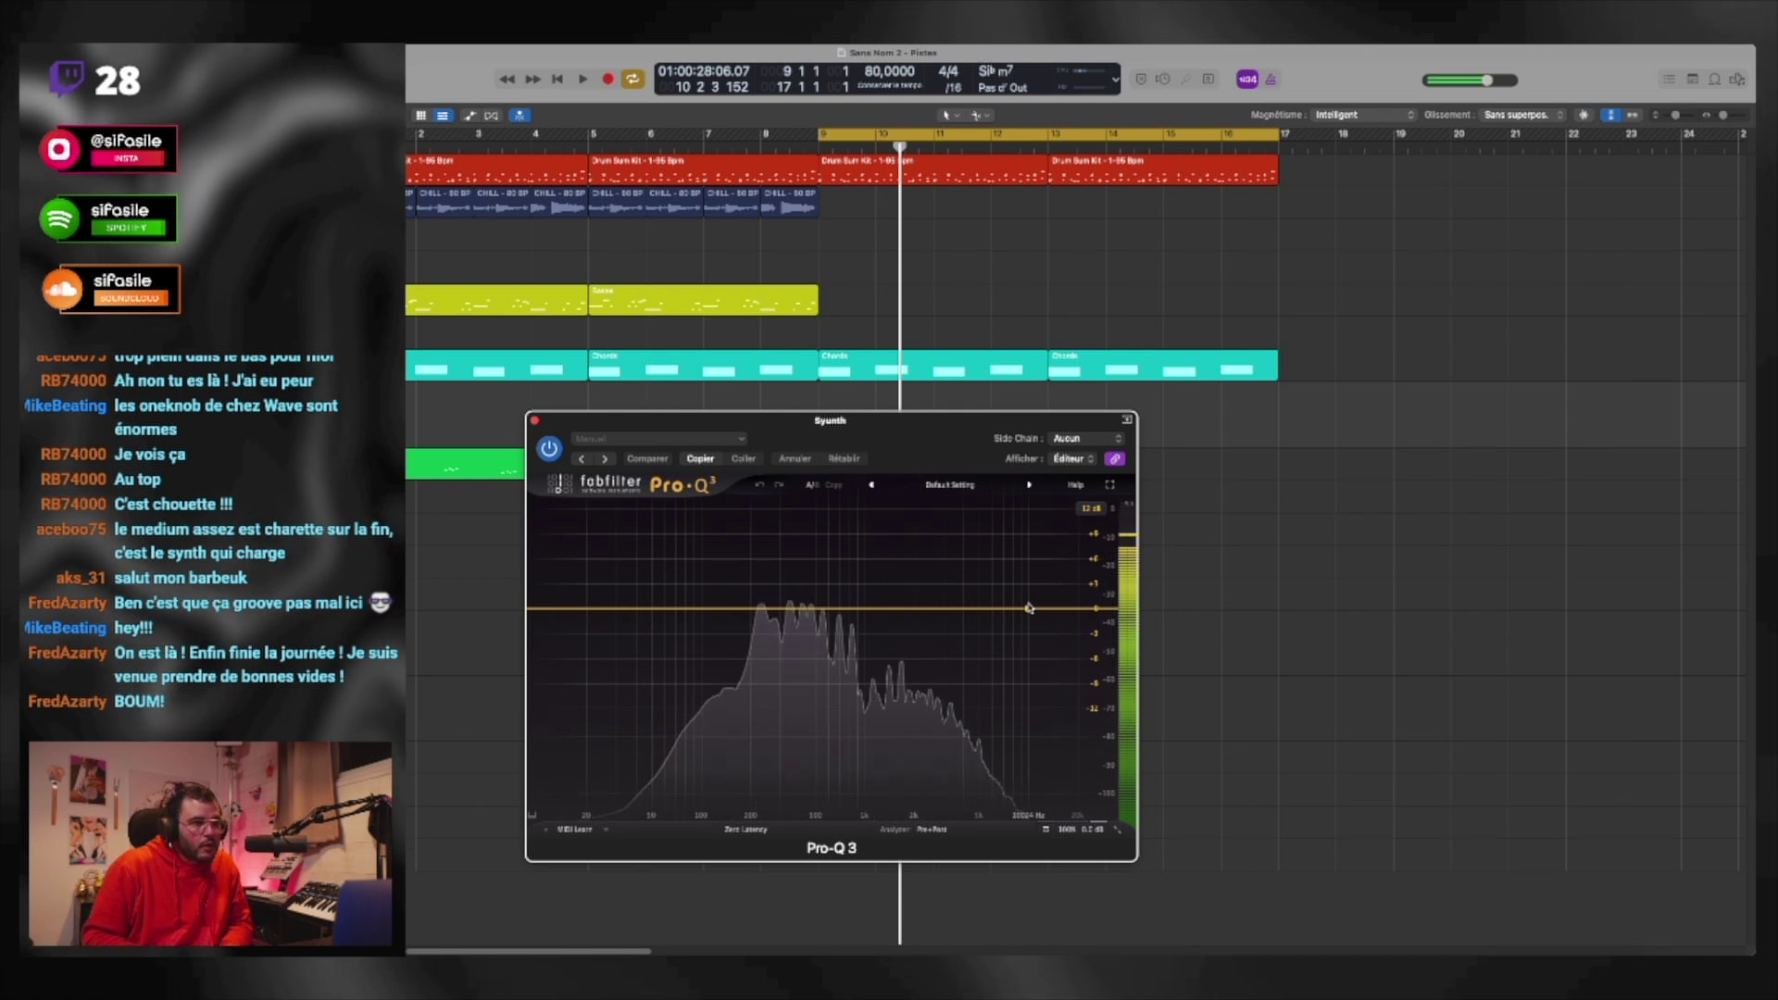
Step: Apply a high cut to the Synth track in Pro-Q 3 and record a synth part from bar 9
drag(1024, 626, 920, 613)
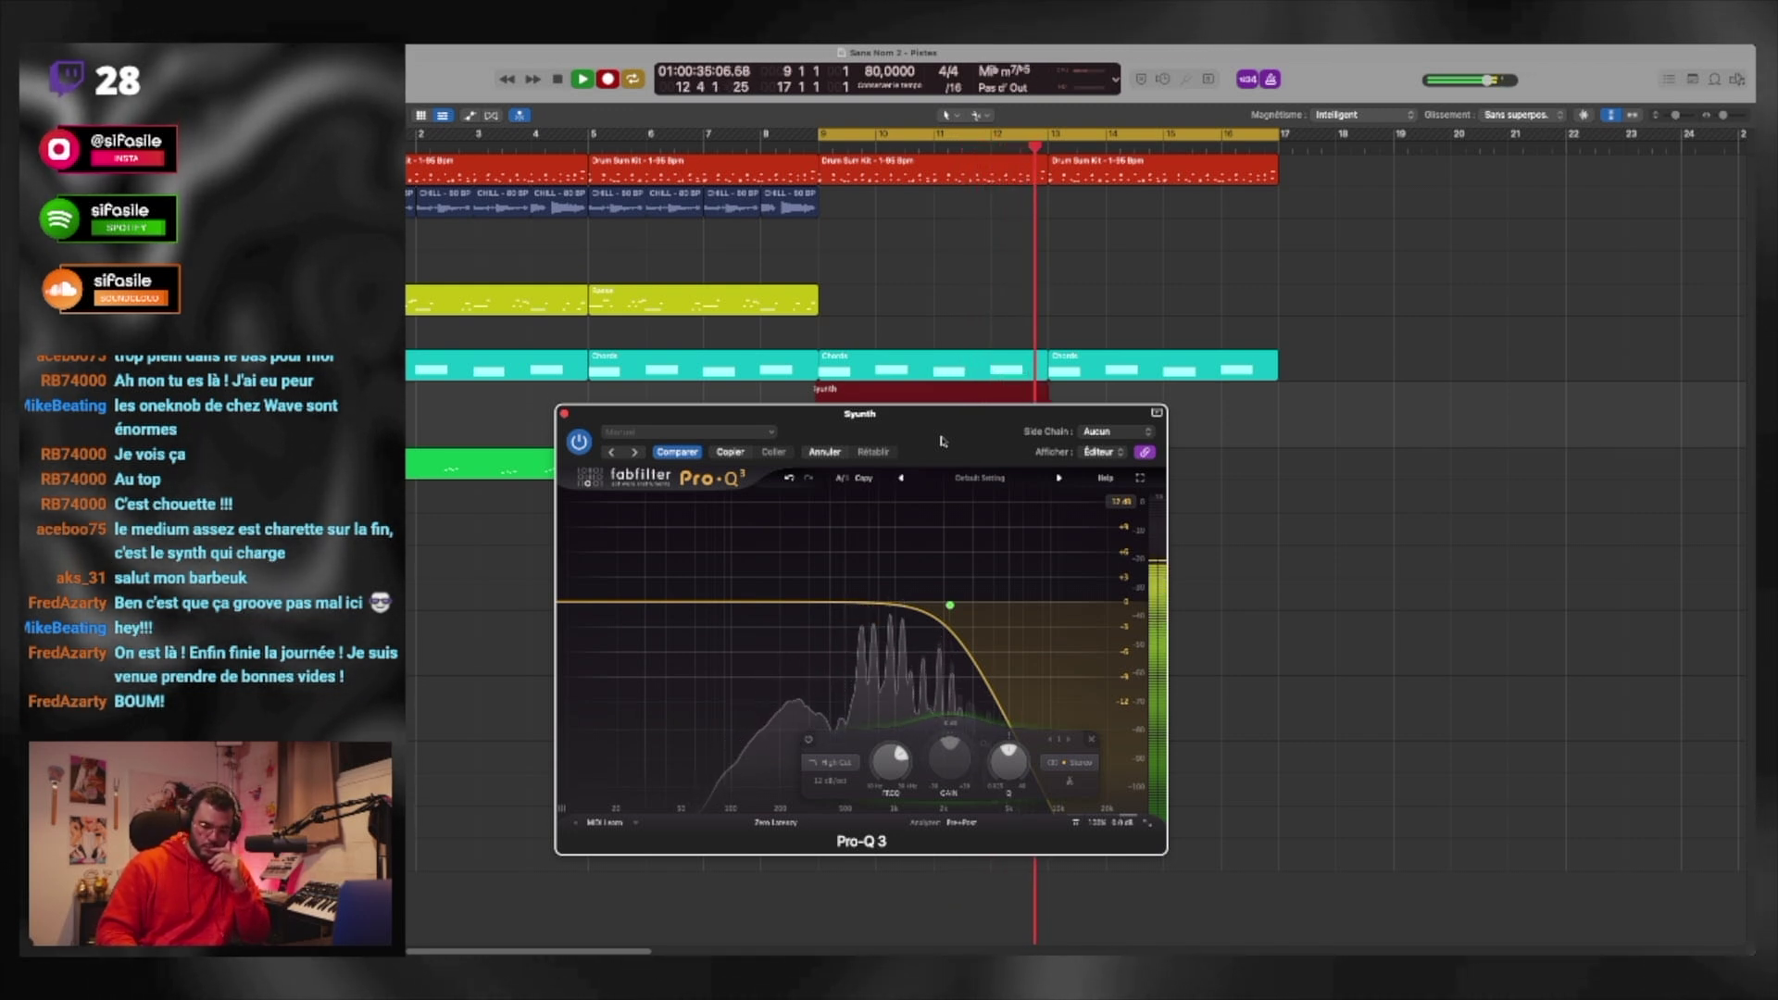
key(space)
drag(920, 421, 1096, 471)
Step: Hide the plug-in windows and view the recorded Synth region's notes in the piano roll
key(v)
key(p)
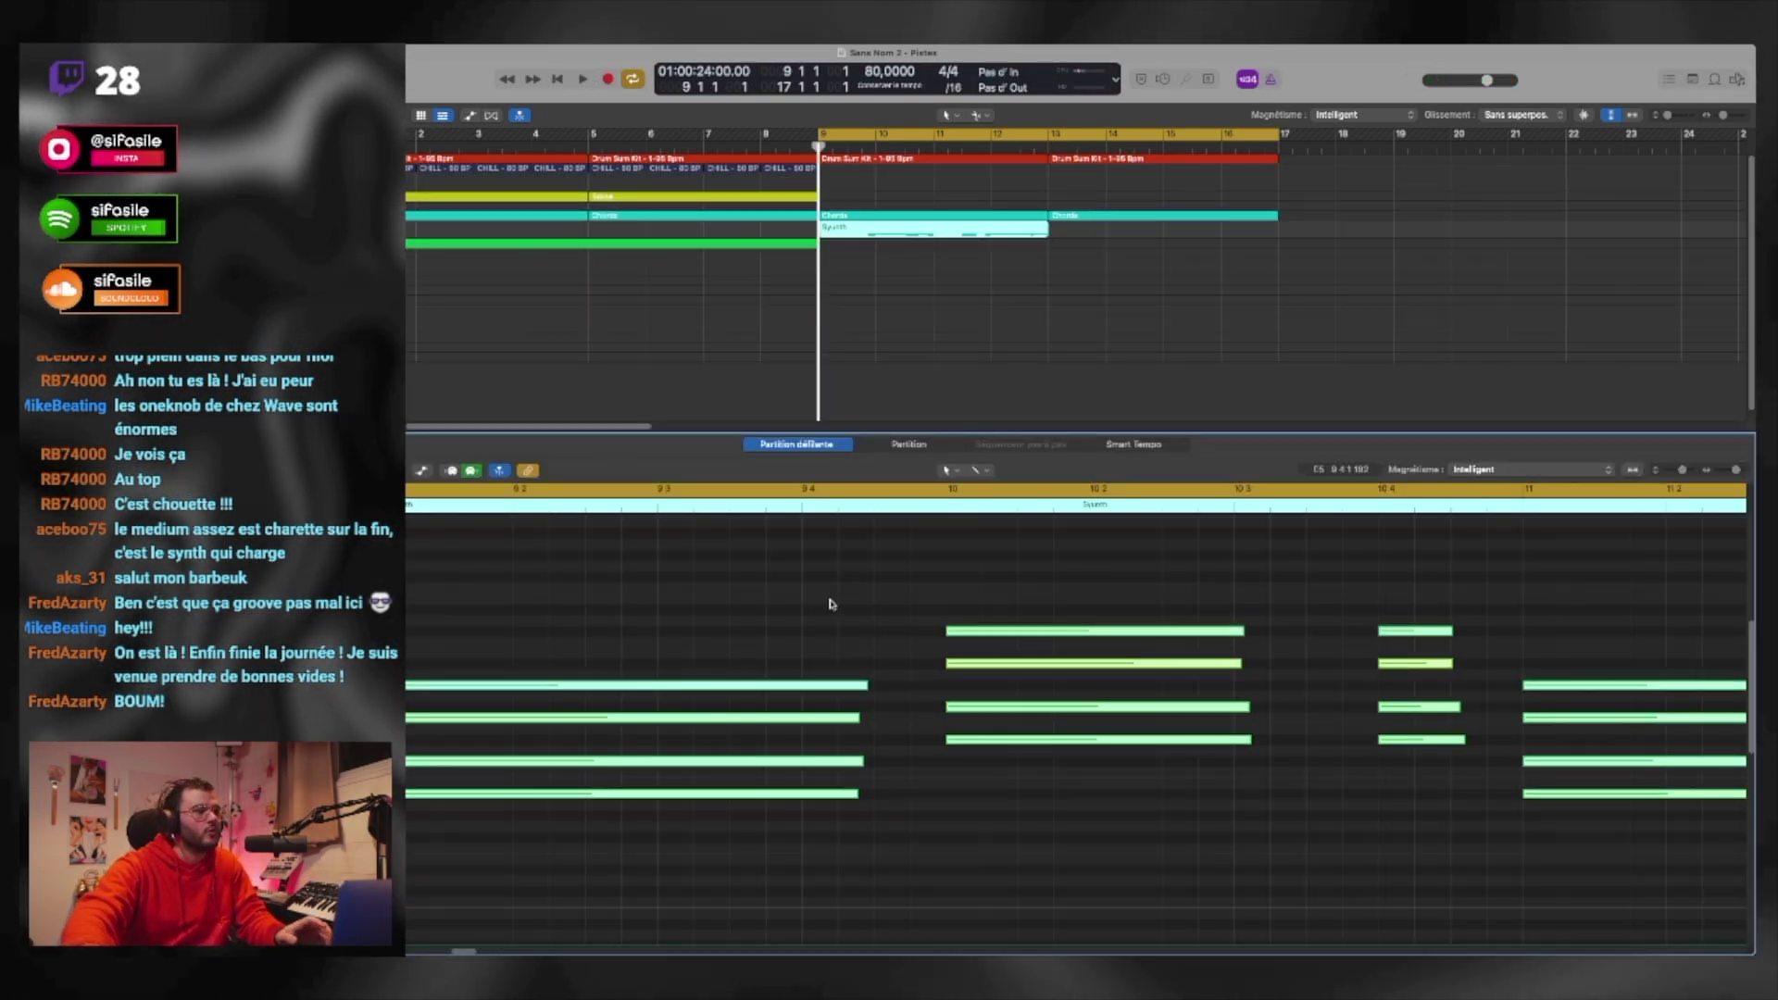
scroll(704, 621, left, 5)
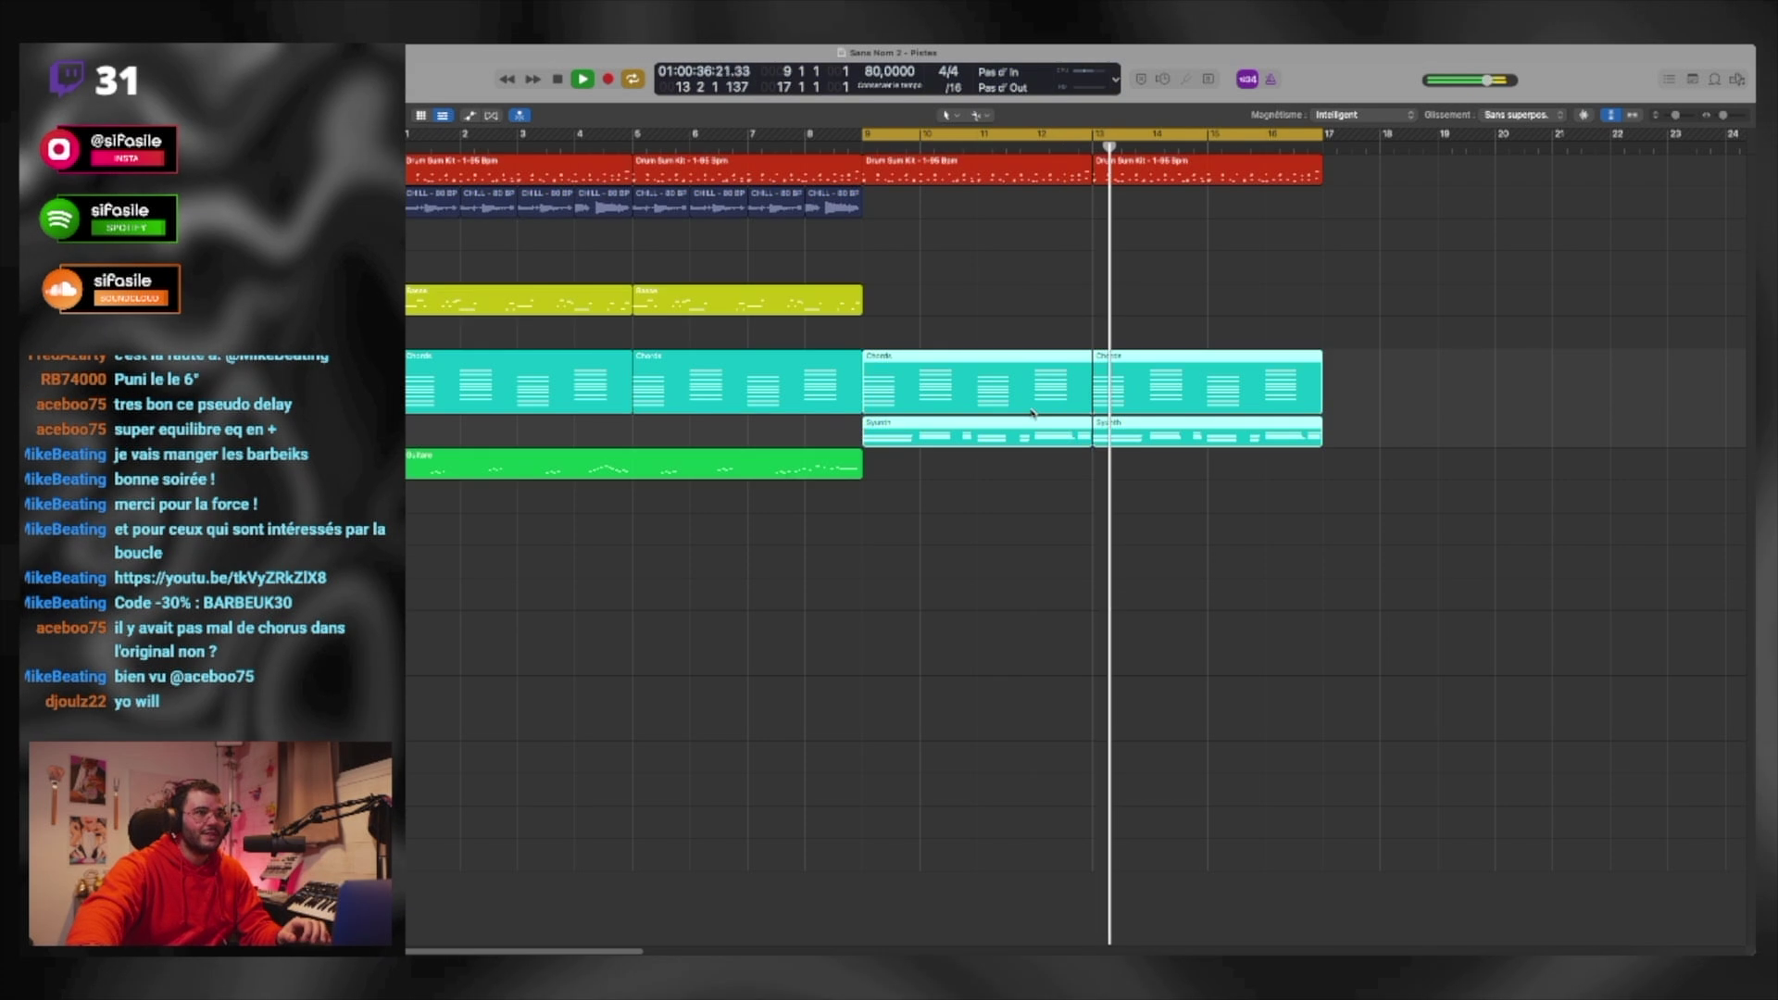
Step: Clear the selection of the Chords and Synth regions and select the Bass track
click(1016, 306)
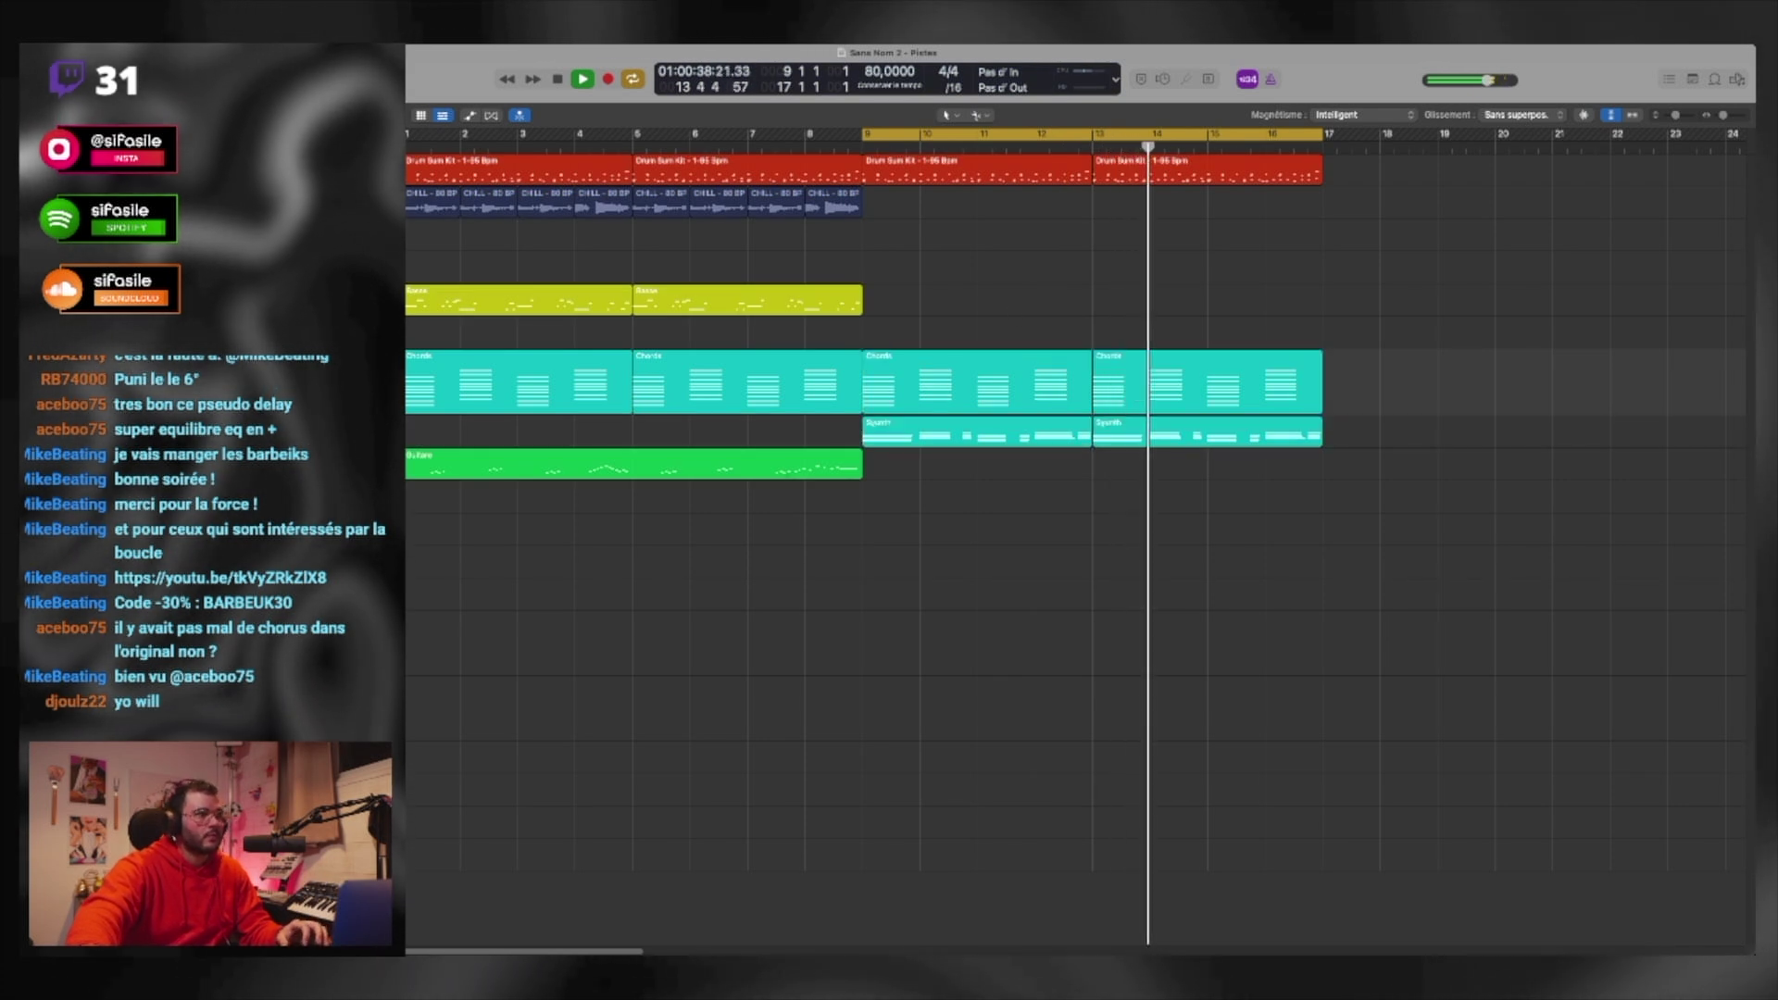
click(370, 301)
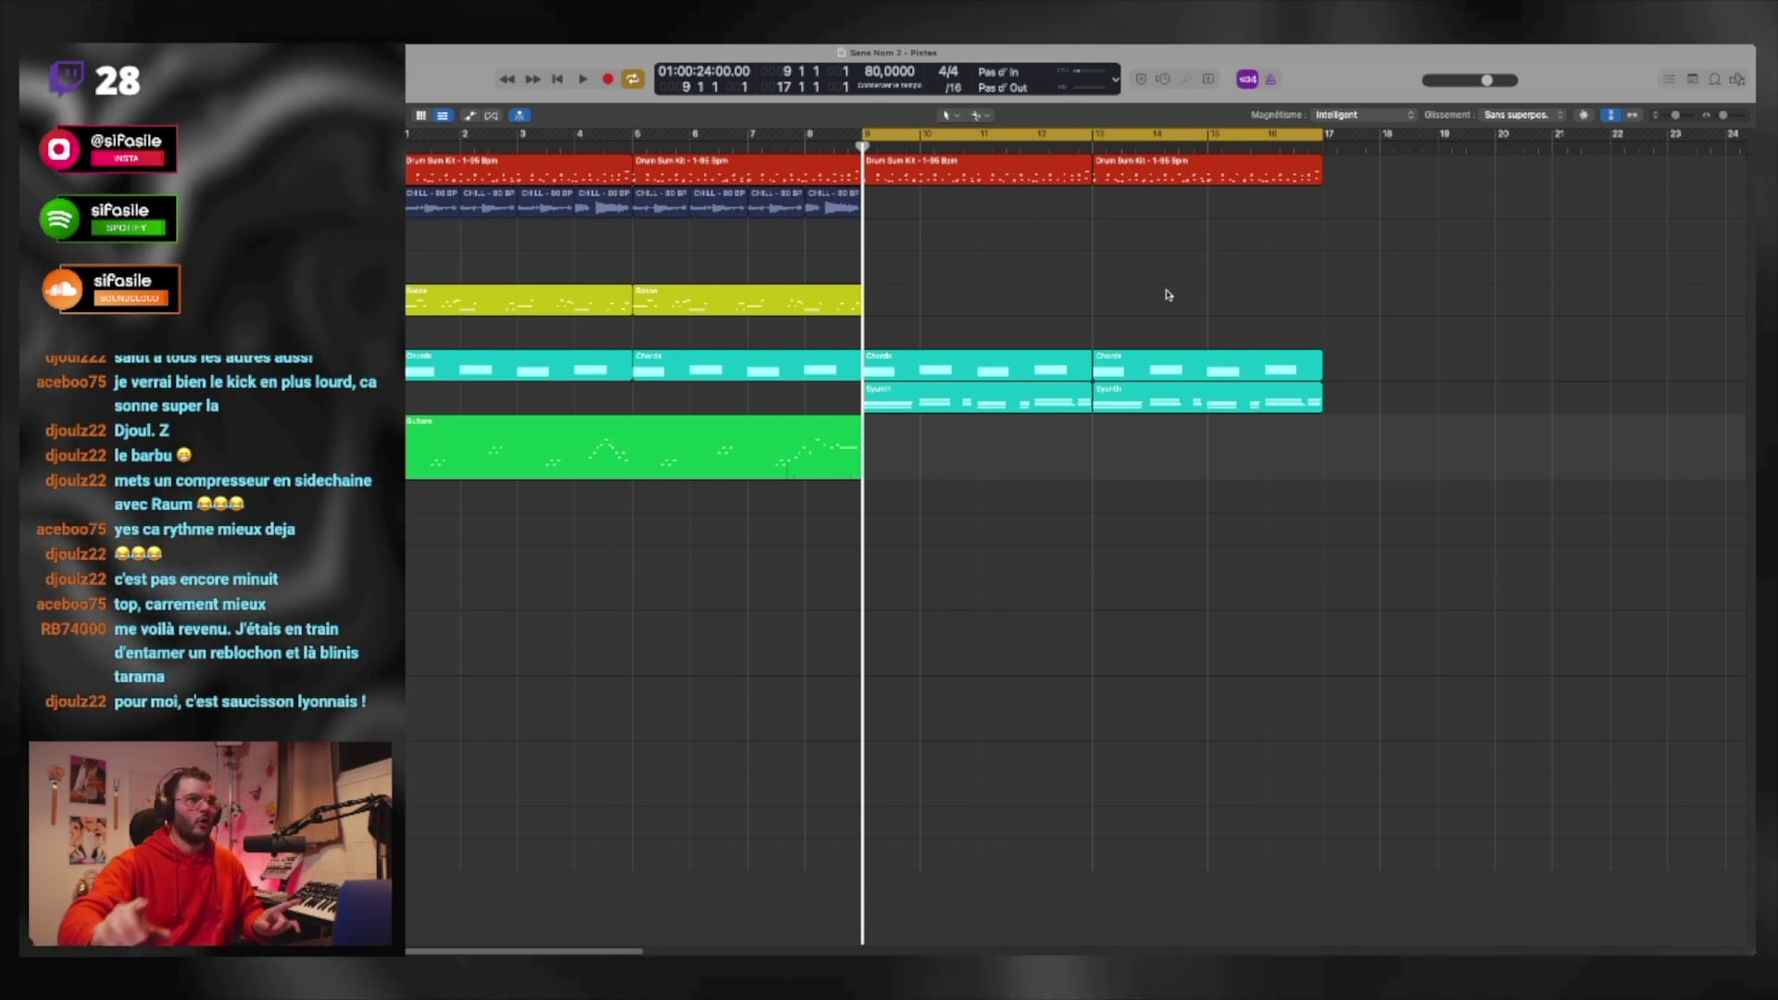
drag(1168, 301, 1078, 322)
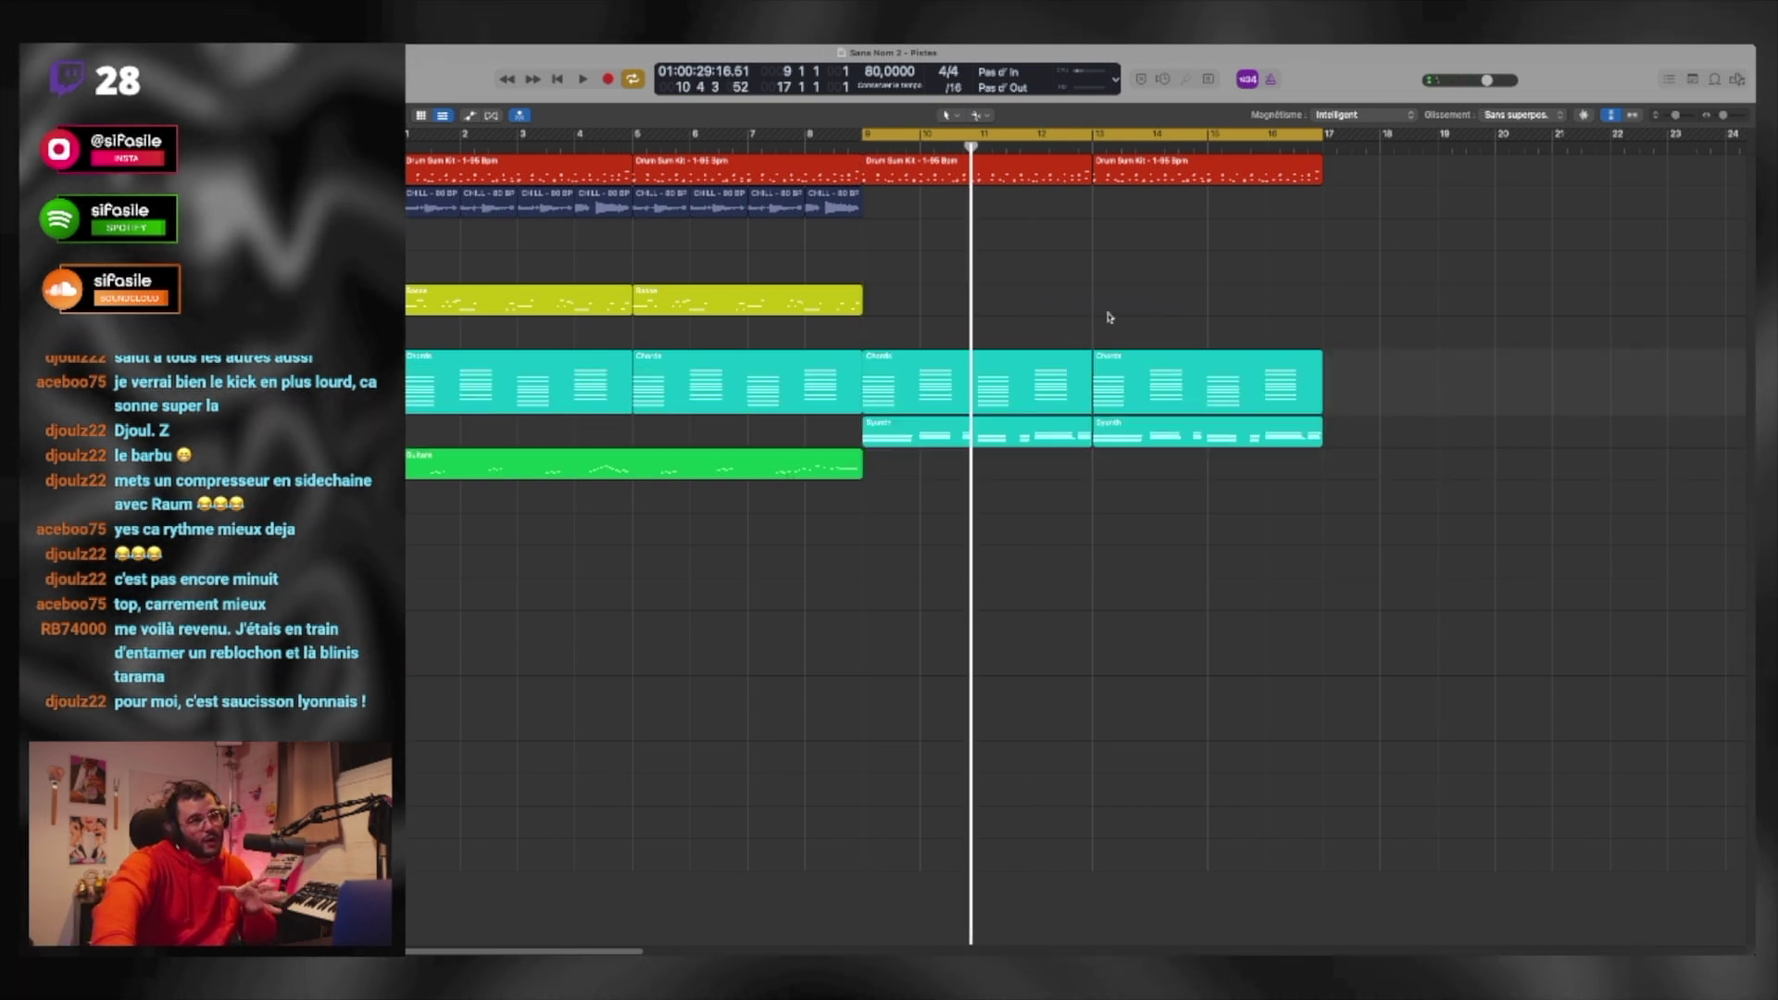
drag(1107, 315, 1075, 430)
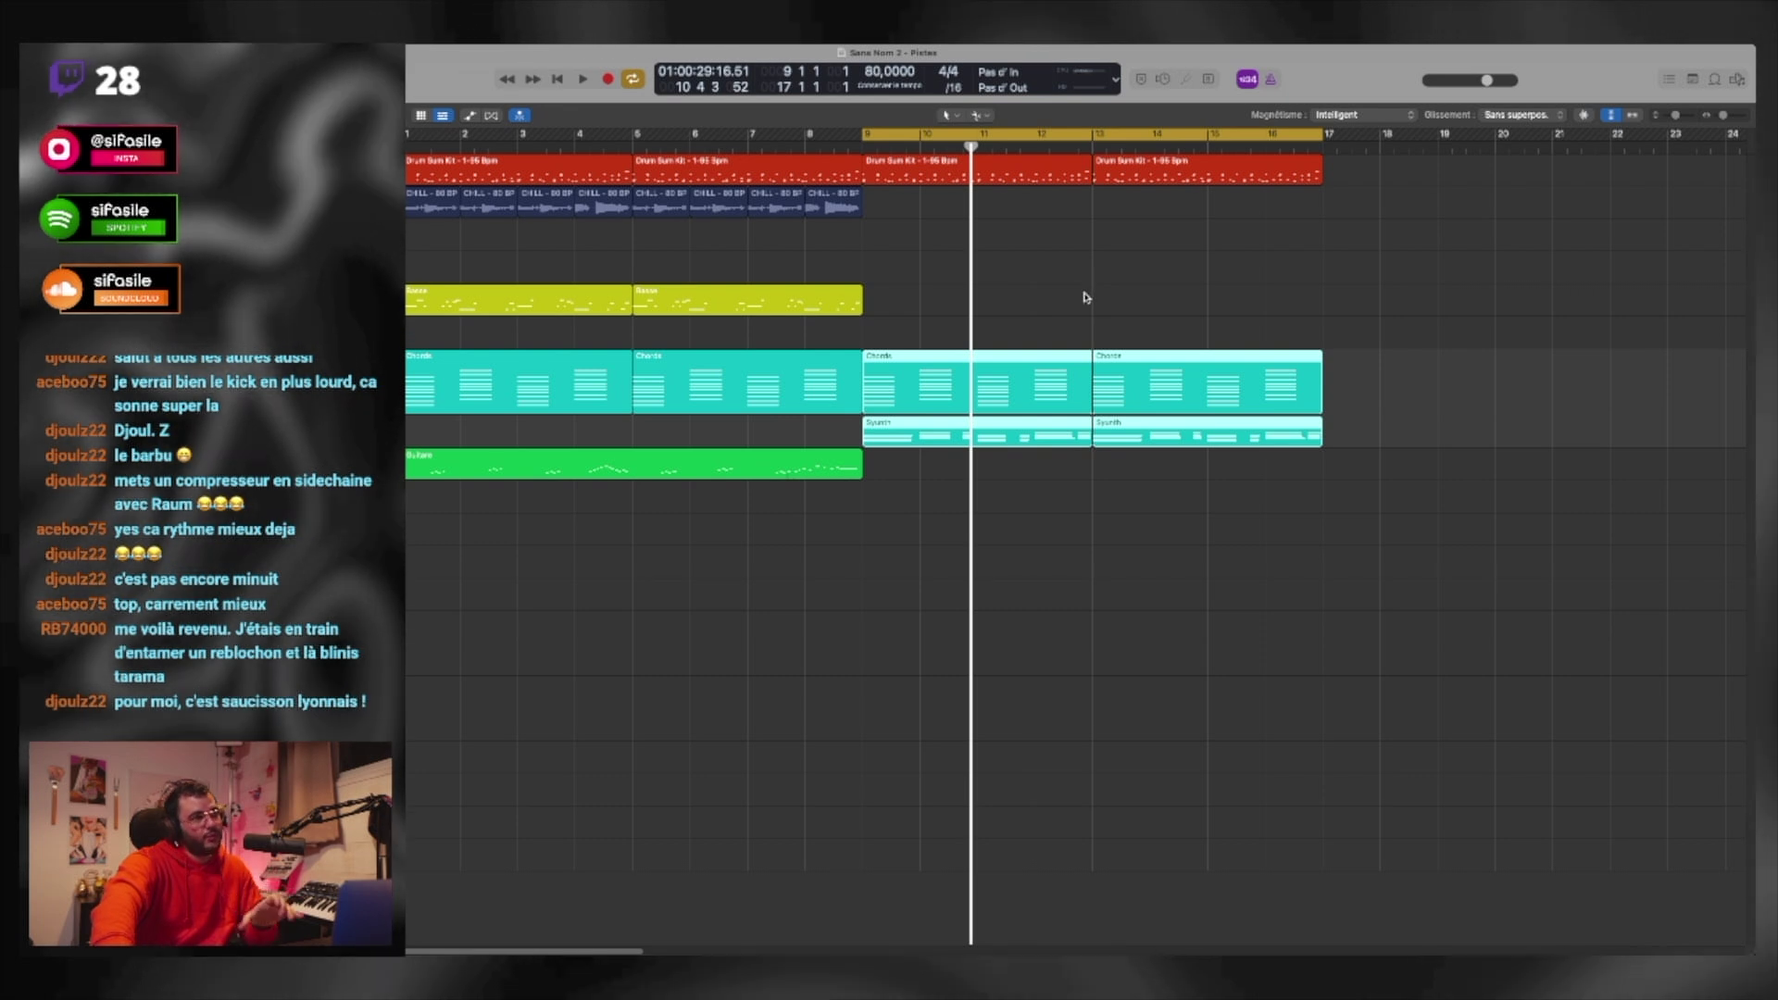
click(1025, 479)
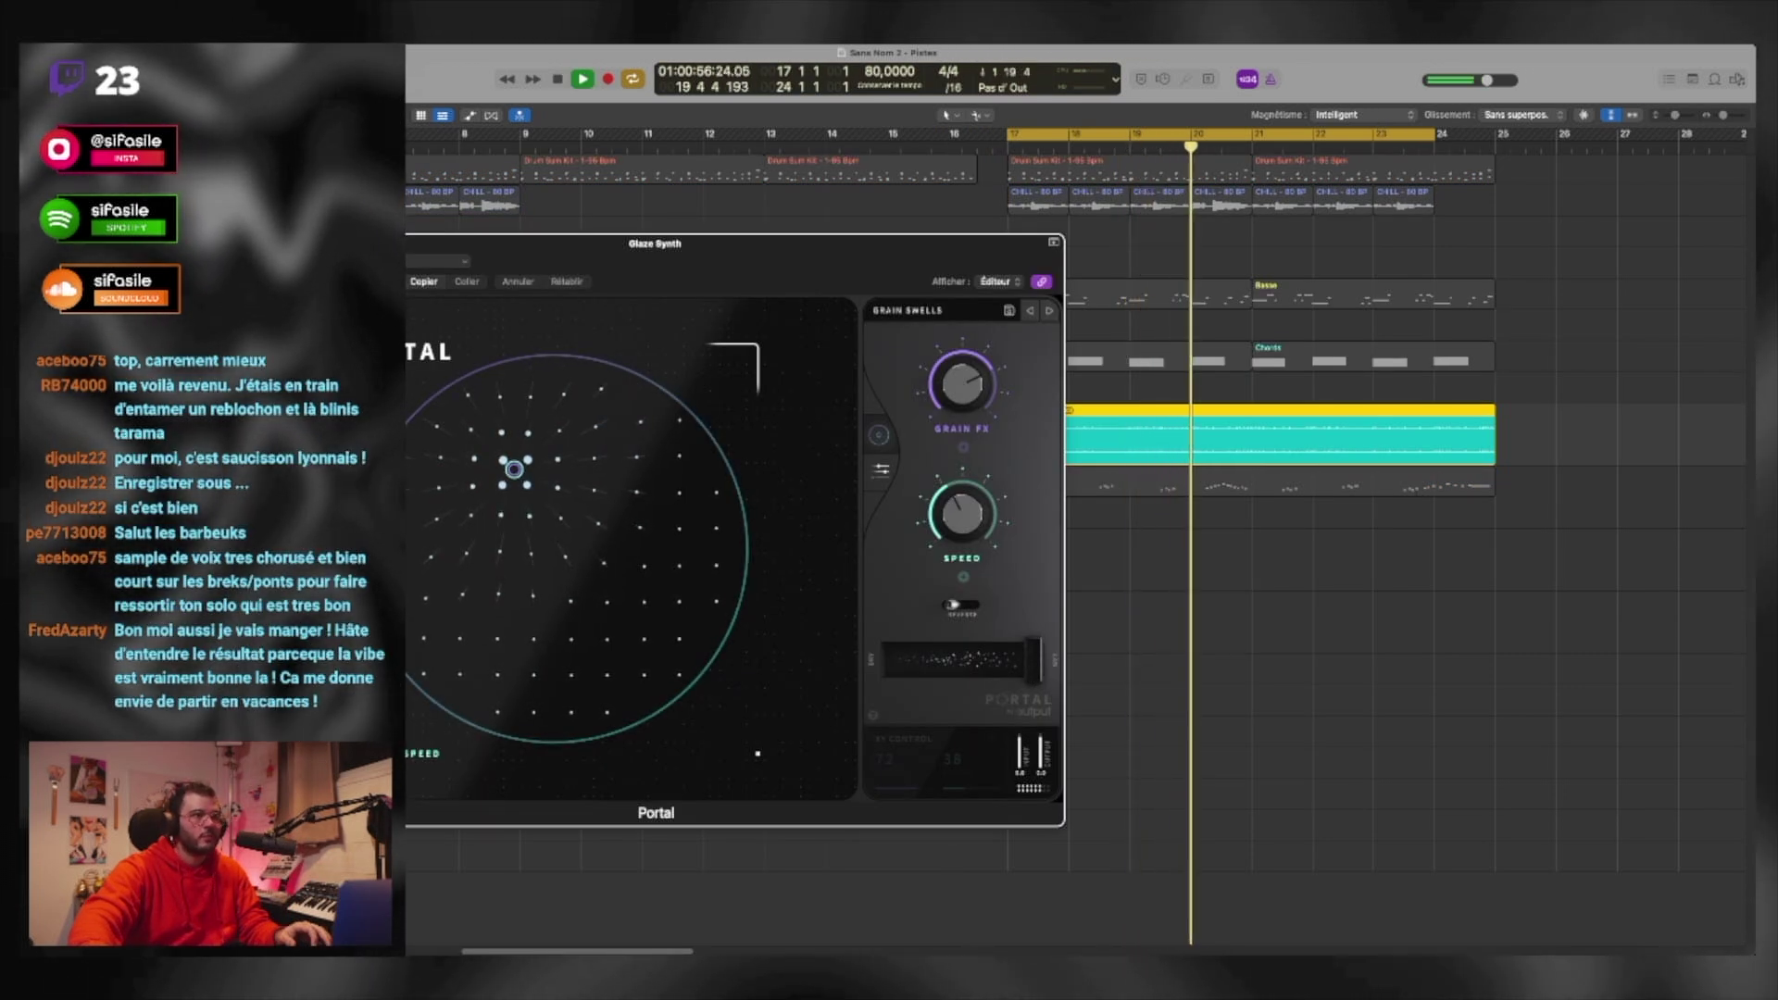
Step: Close Portal and shape a low cut and a high cut in Pro-Q 3 on the Glaze Synth track
key(super+w)
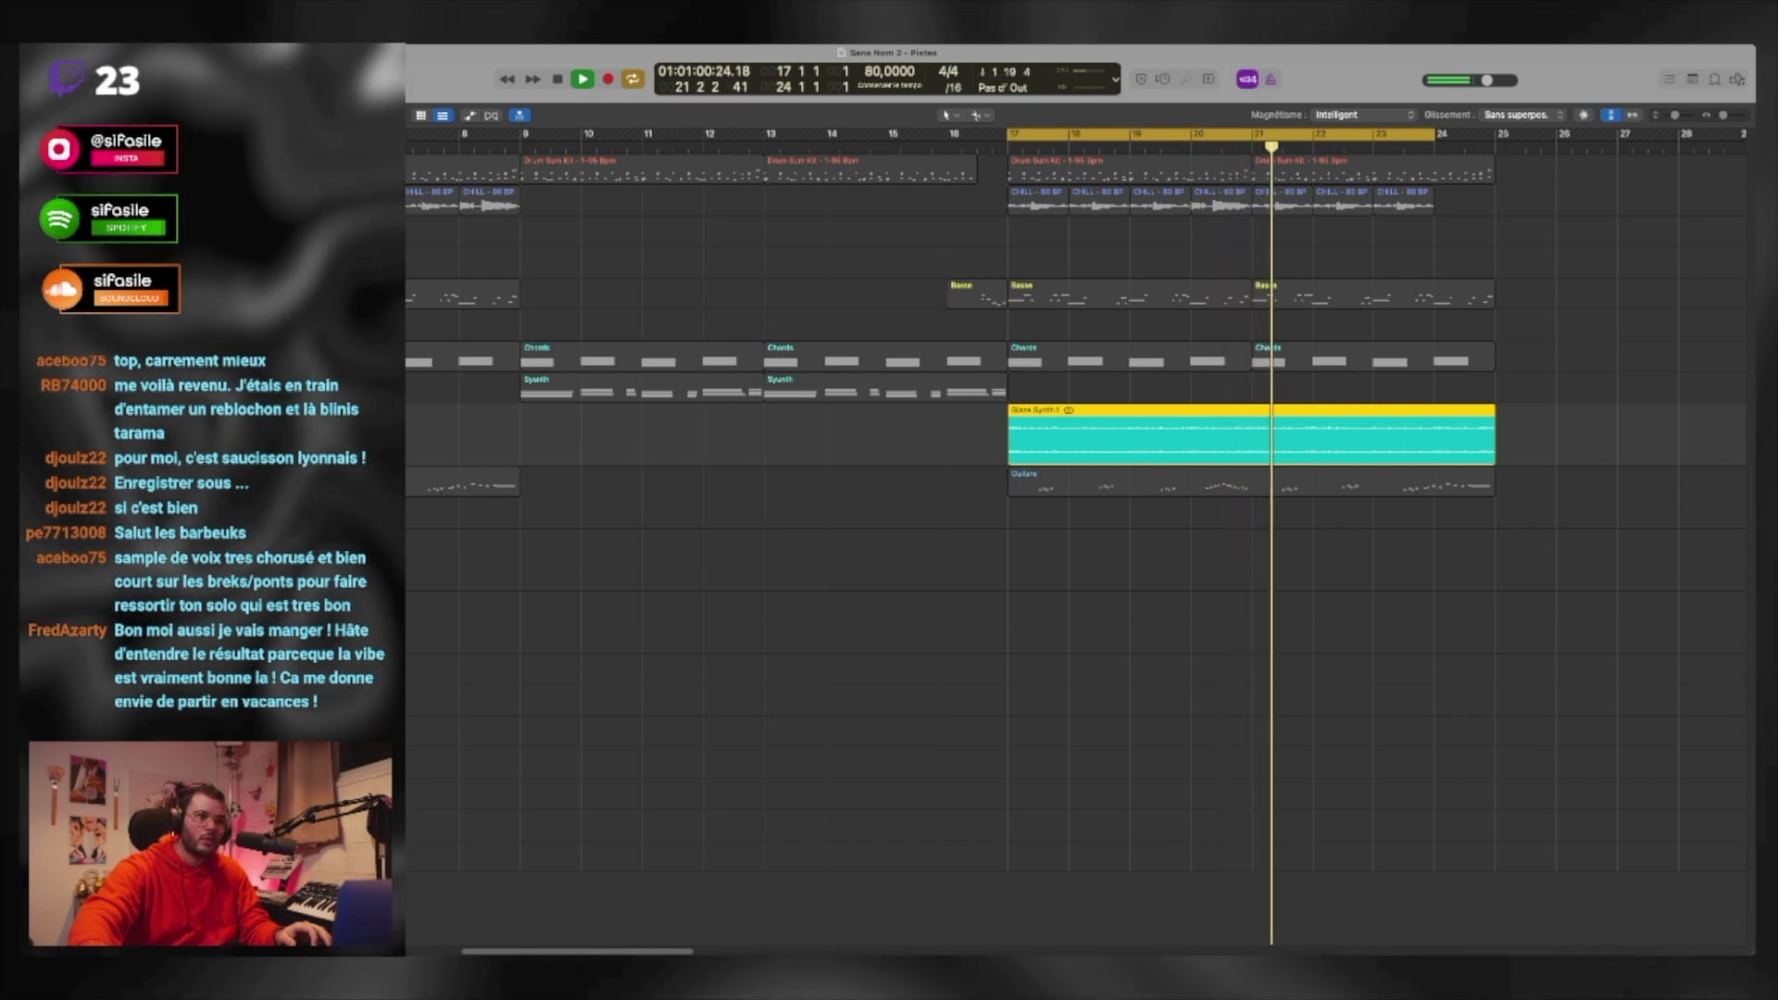
drag(817, 406, 848, 406)
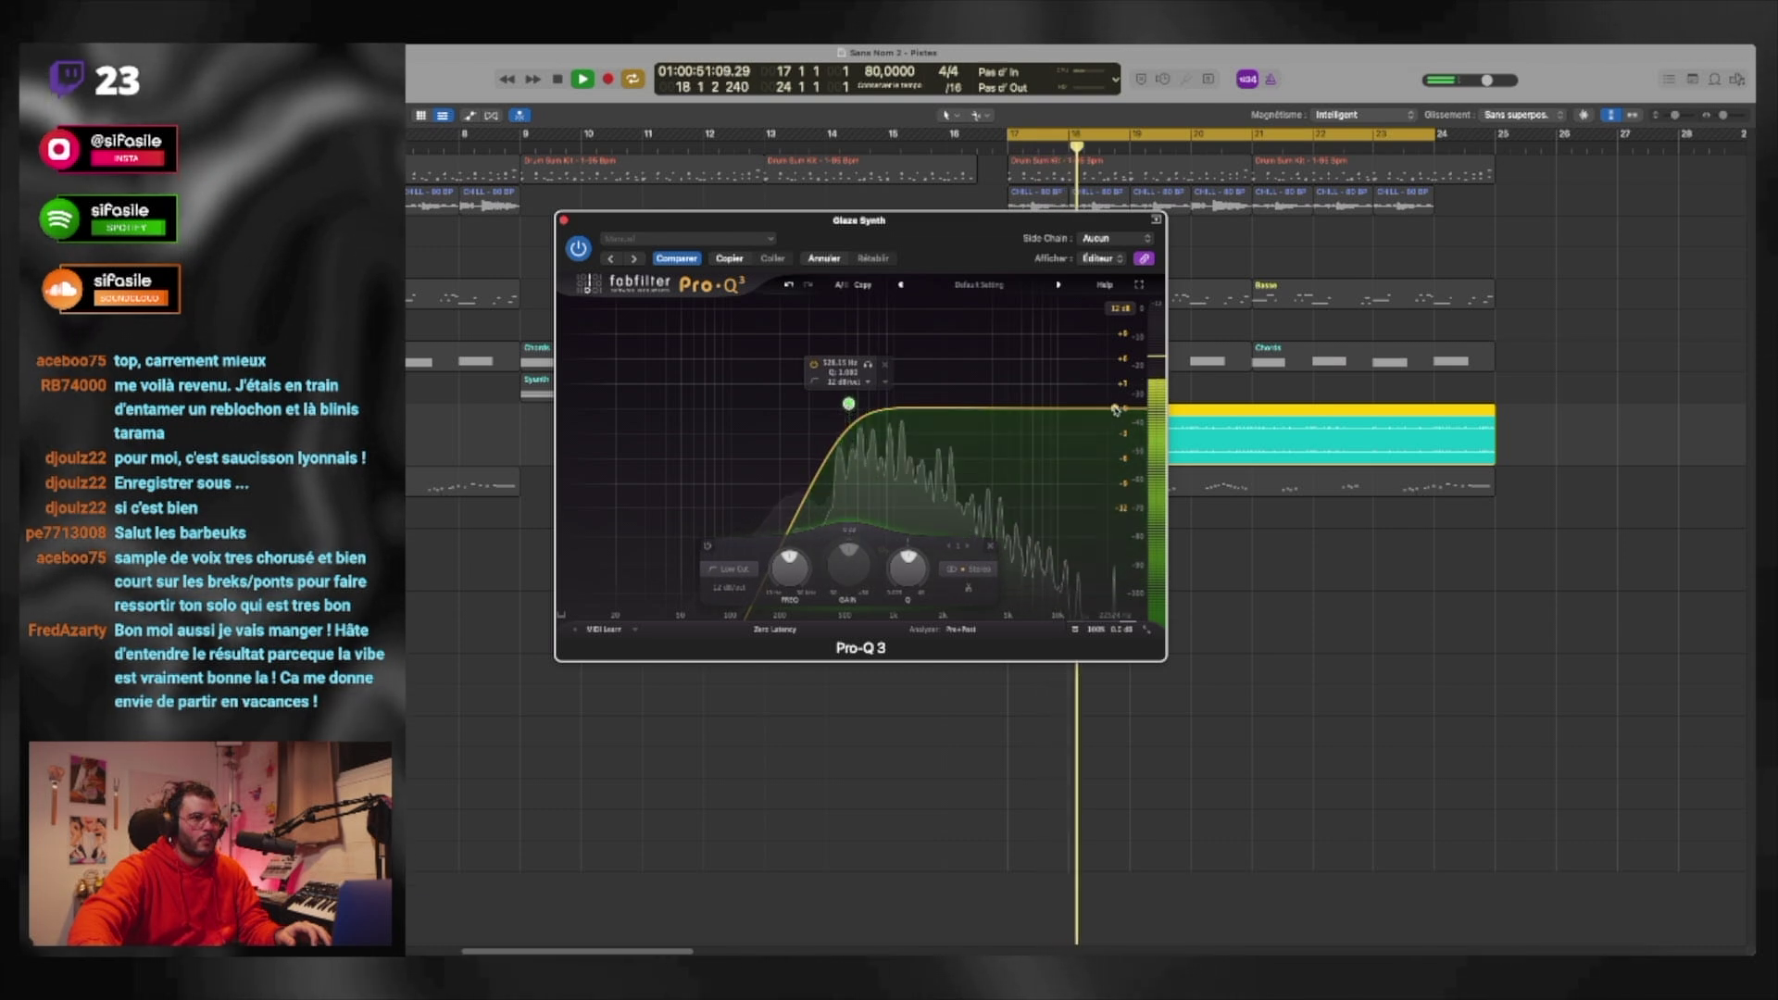
drag(1116, 411, 1074, 409)
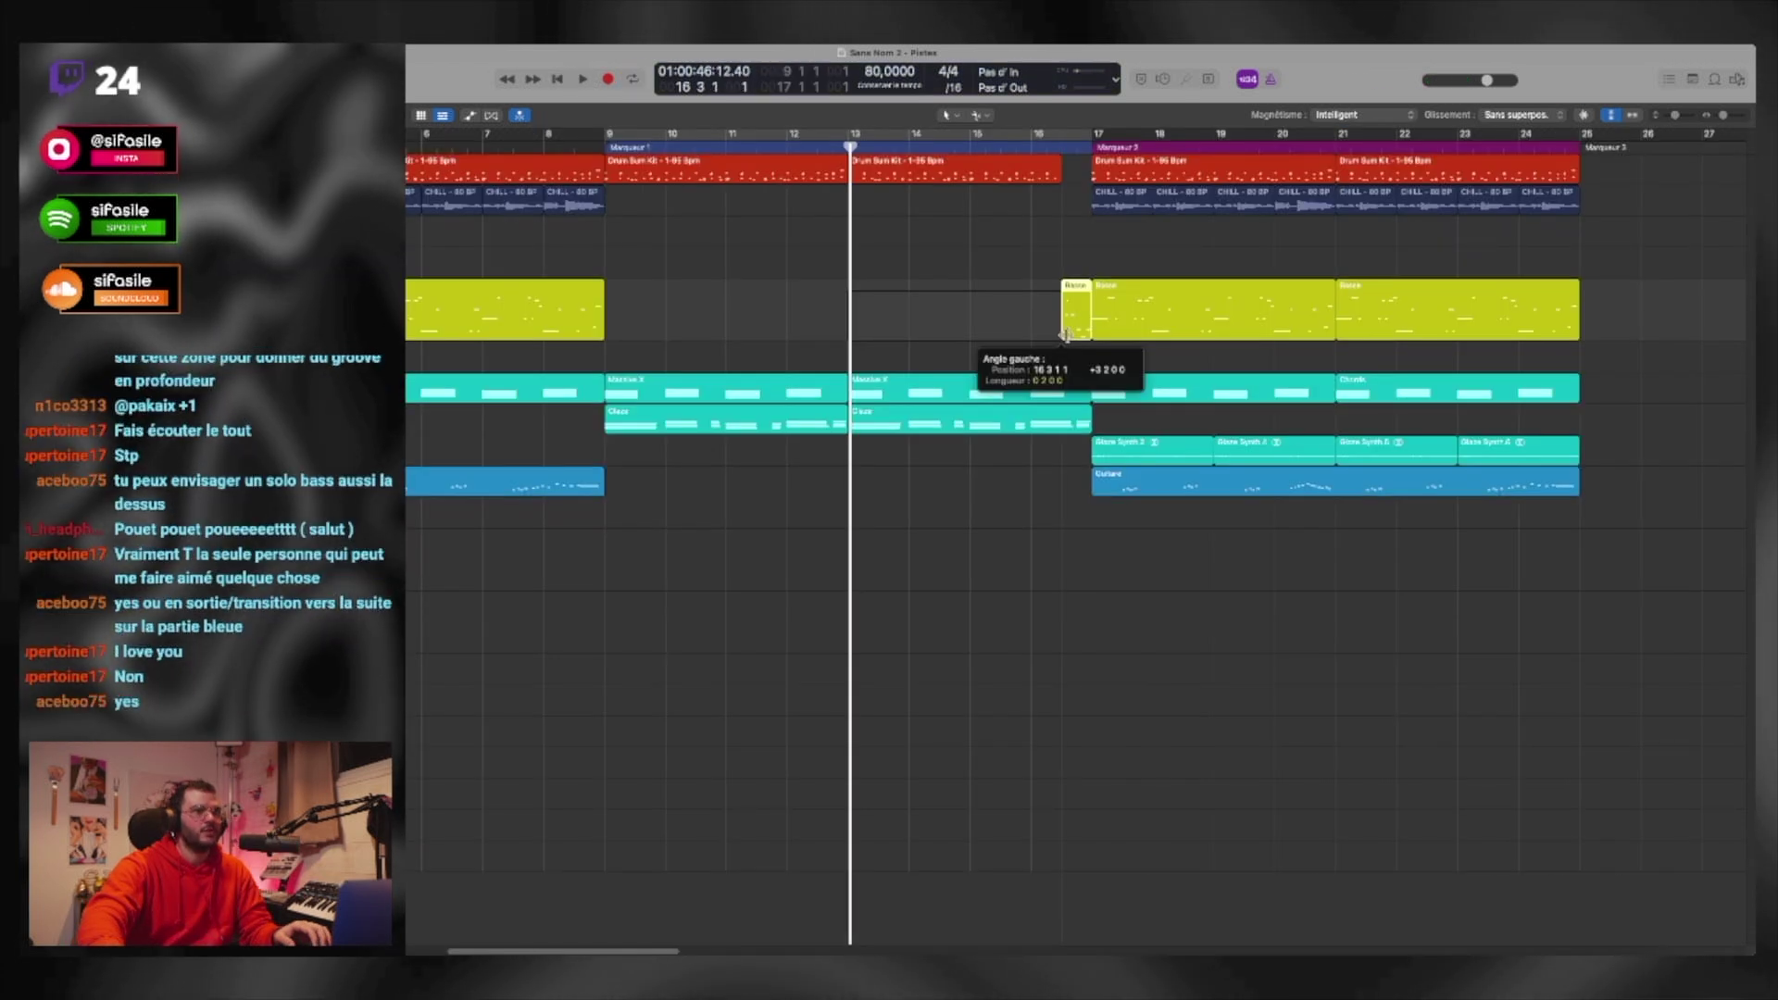
Step: Trim the short Bass region's start back to 16 3 1 1 and play the section from bar 13
drag(1065, 334, 969, 481)
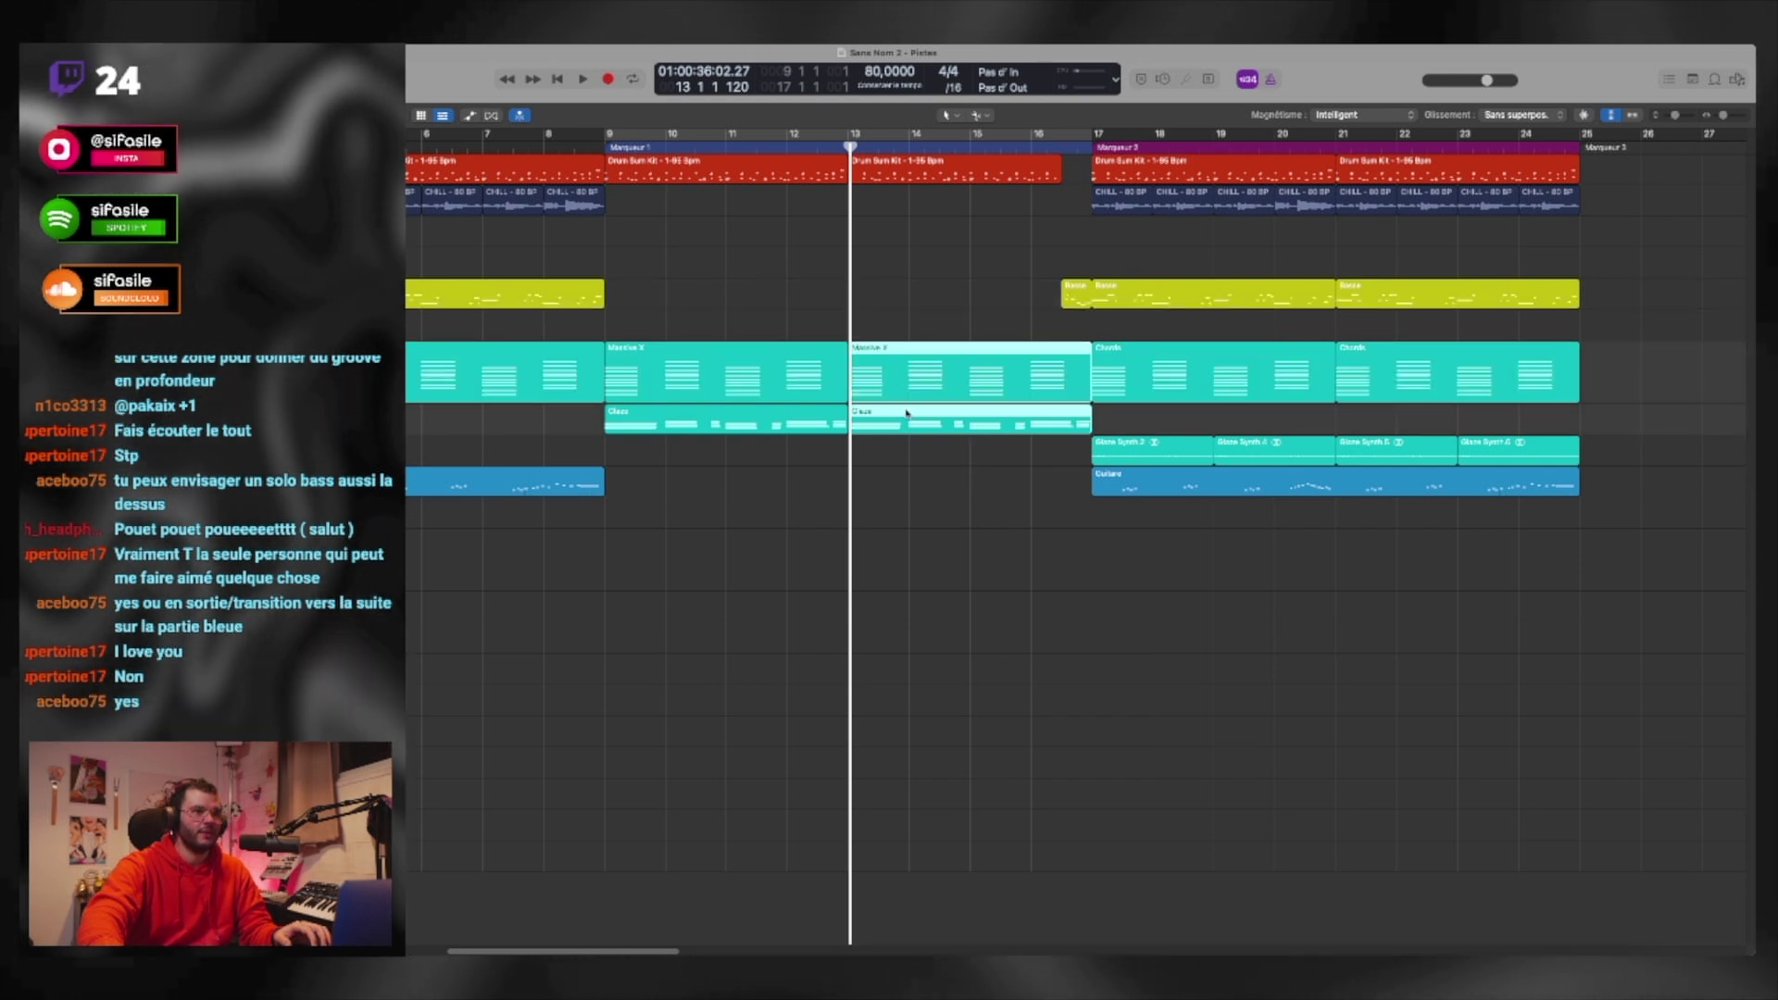
key(space)
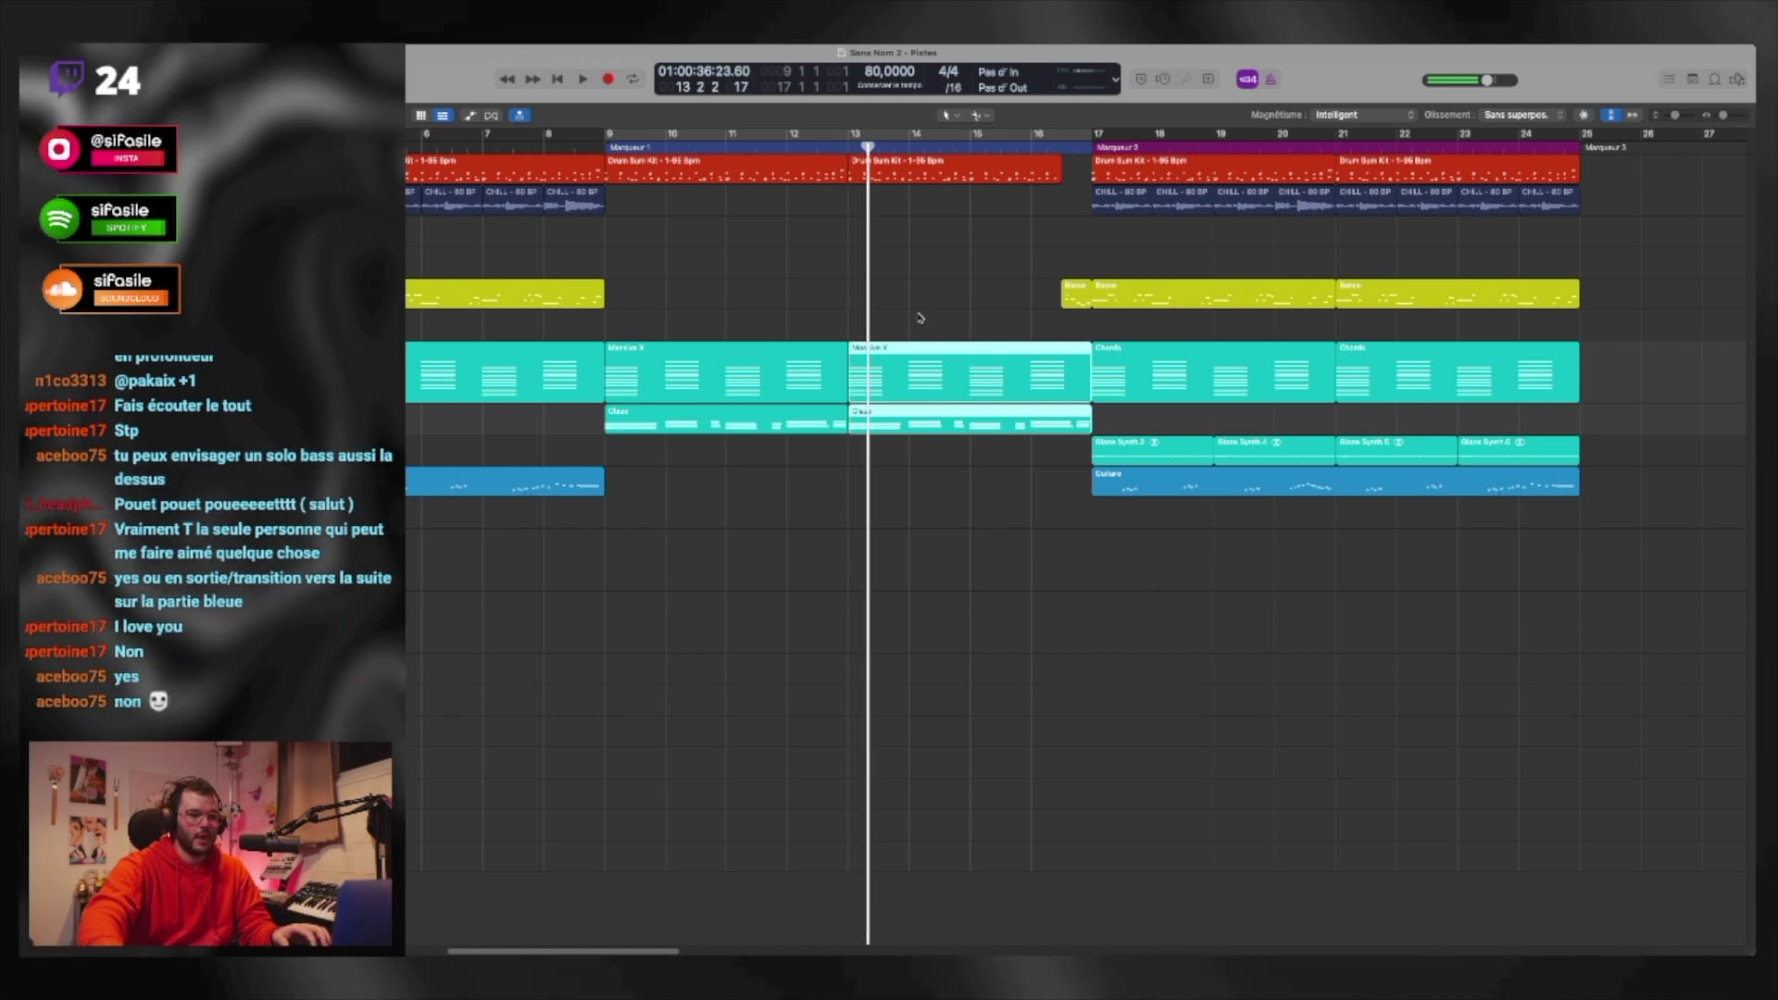
click(966, 308)
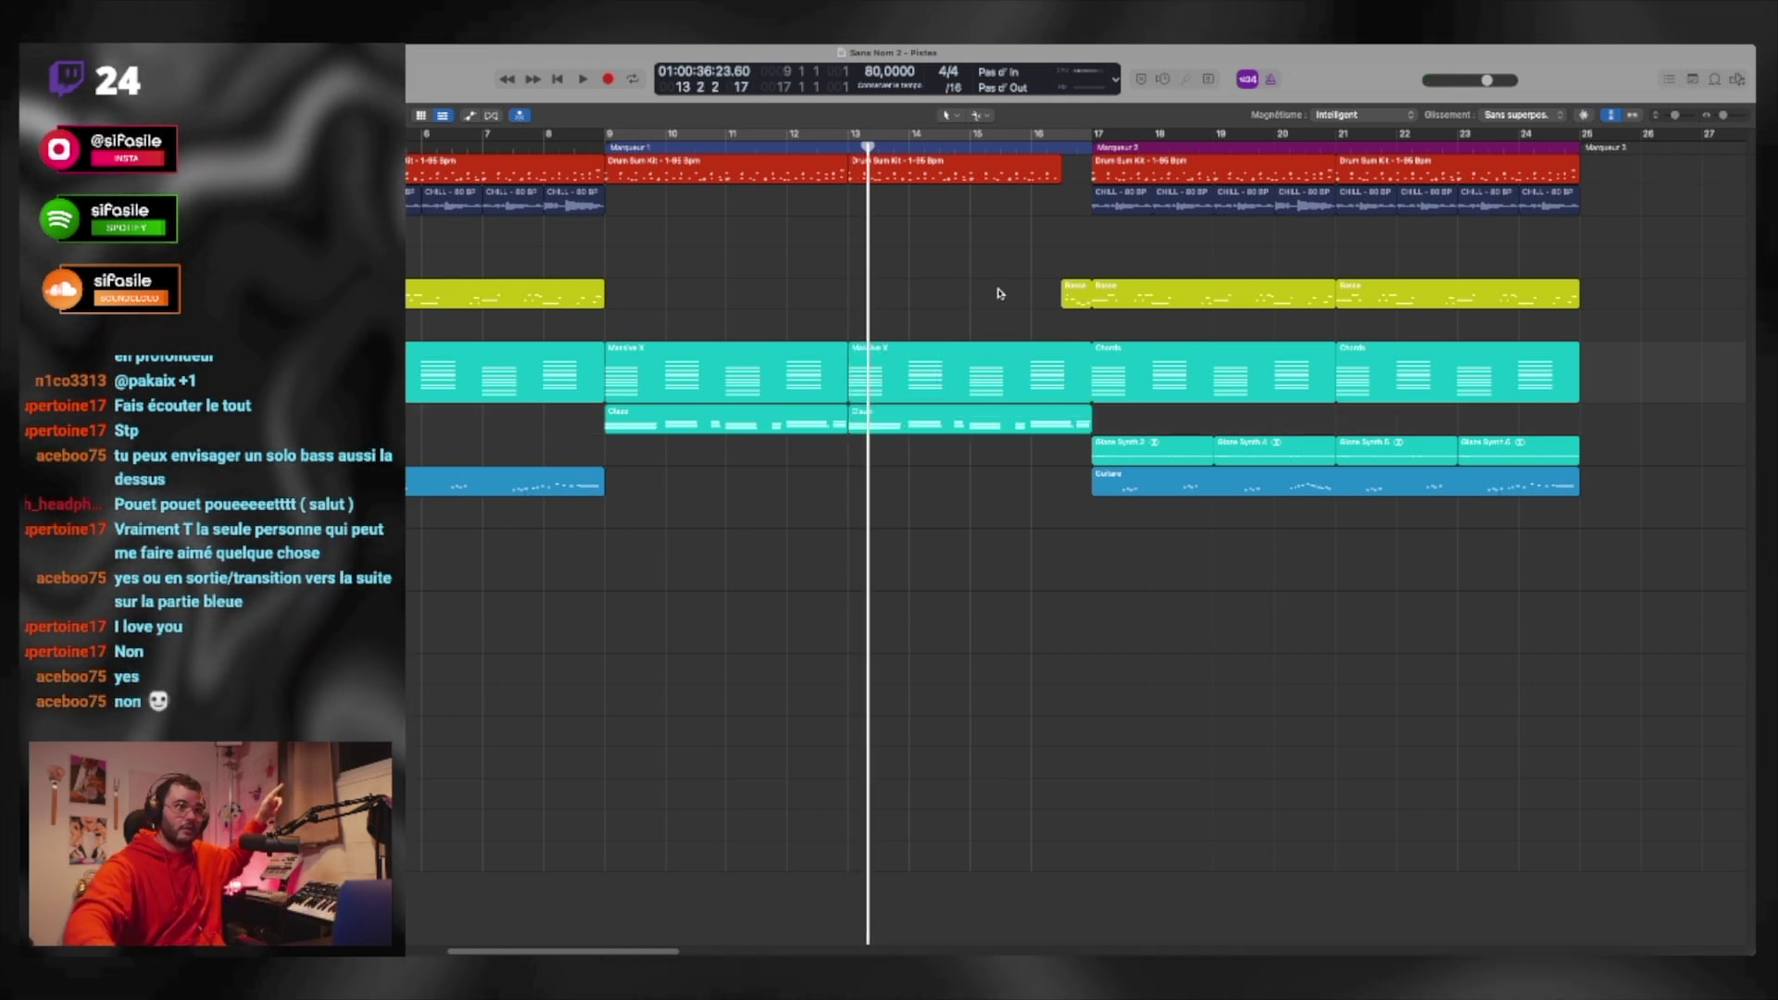
Step: Extend the start of the short Bass region before bar 17 to bar 13 and play that section
drag(1065, 302, 853, 283)
click(847, 213)
click(849, 141)
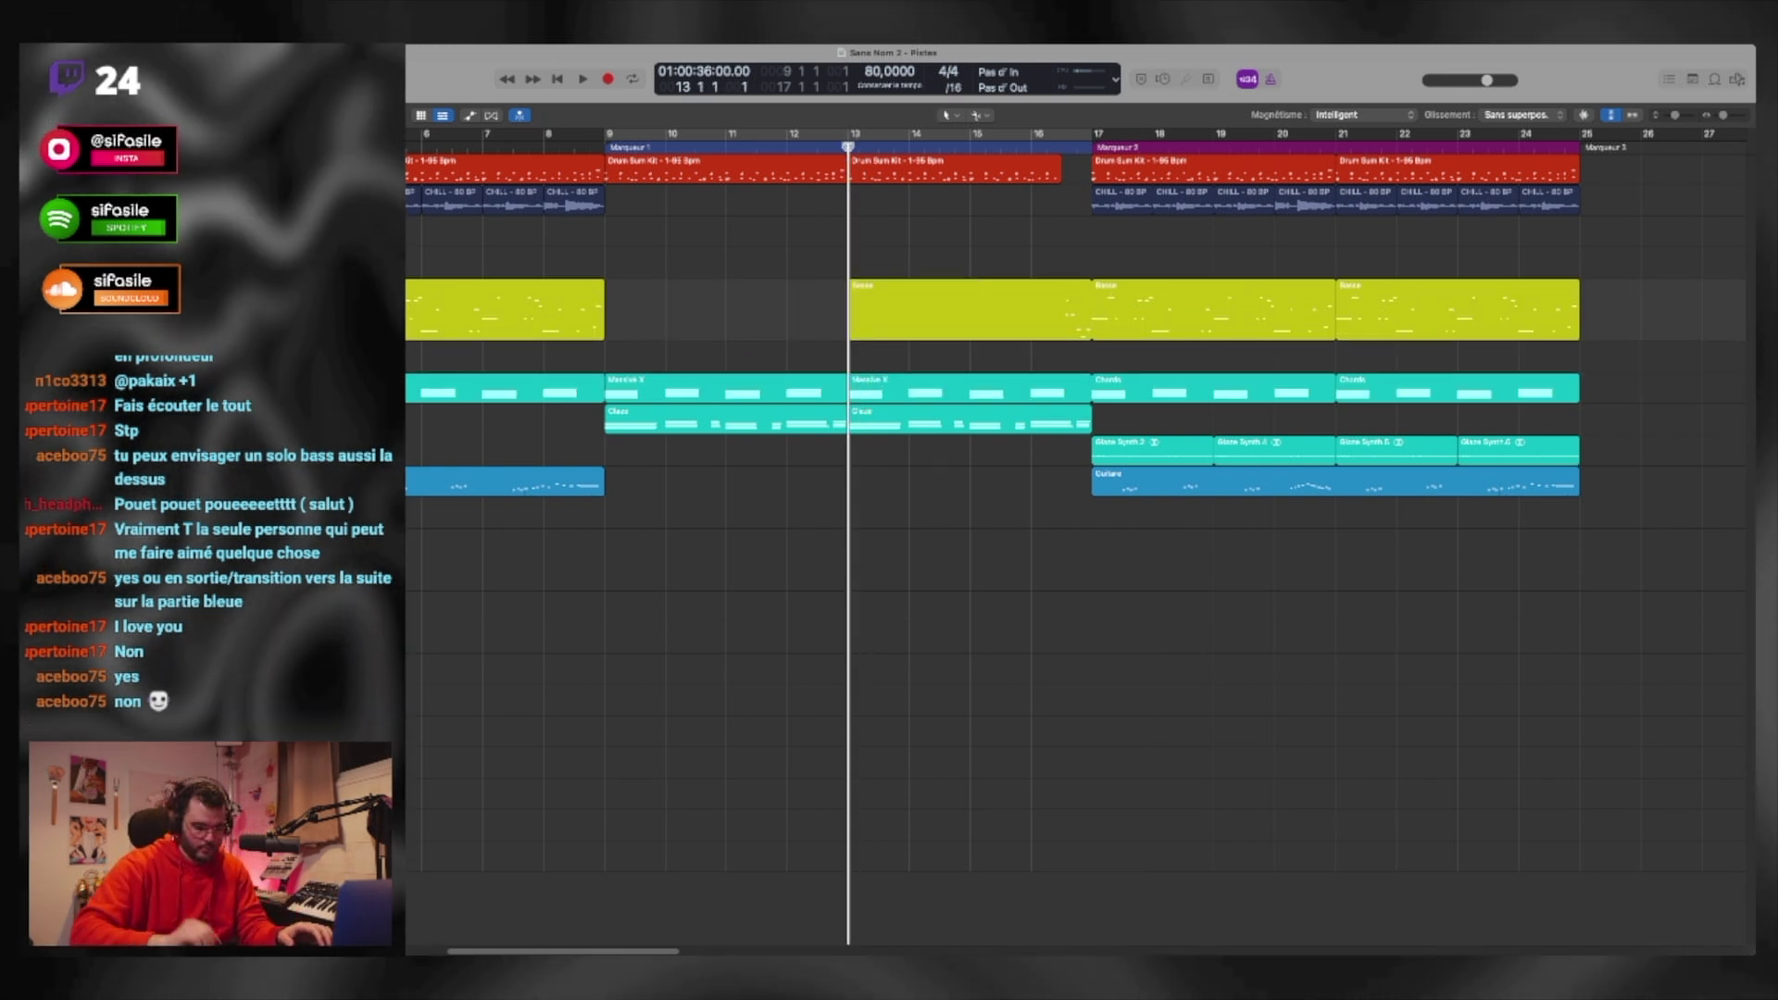
key(space)
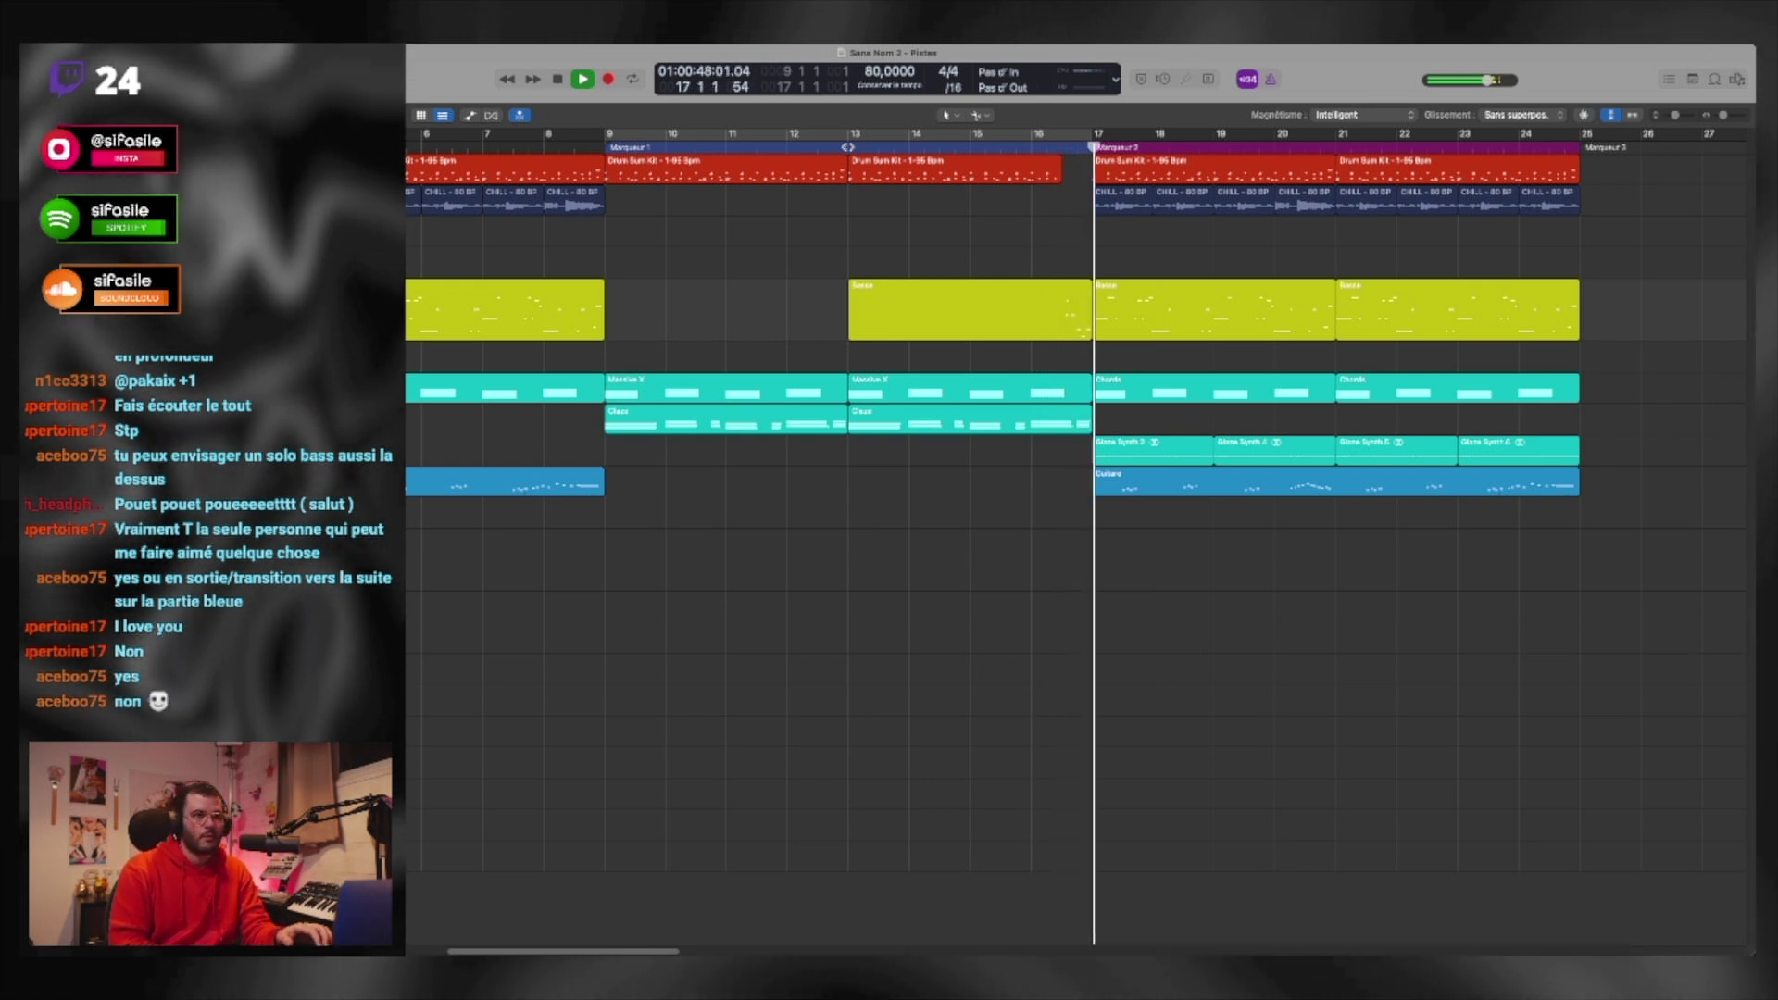
key(space)
key(Return)
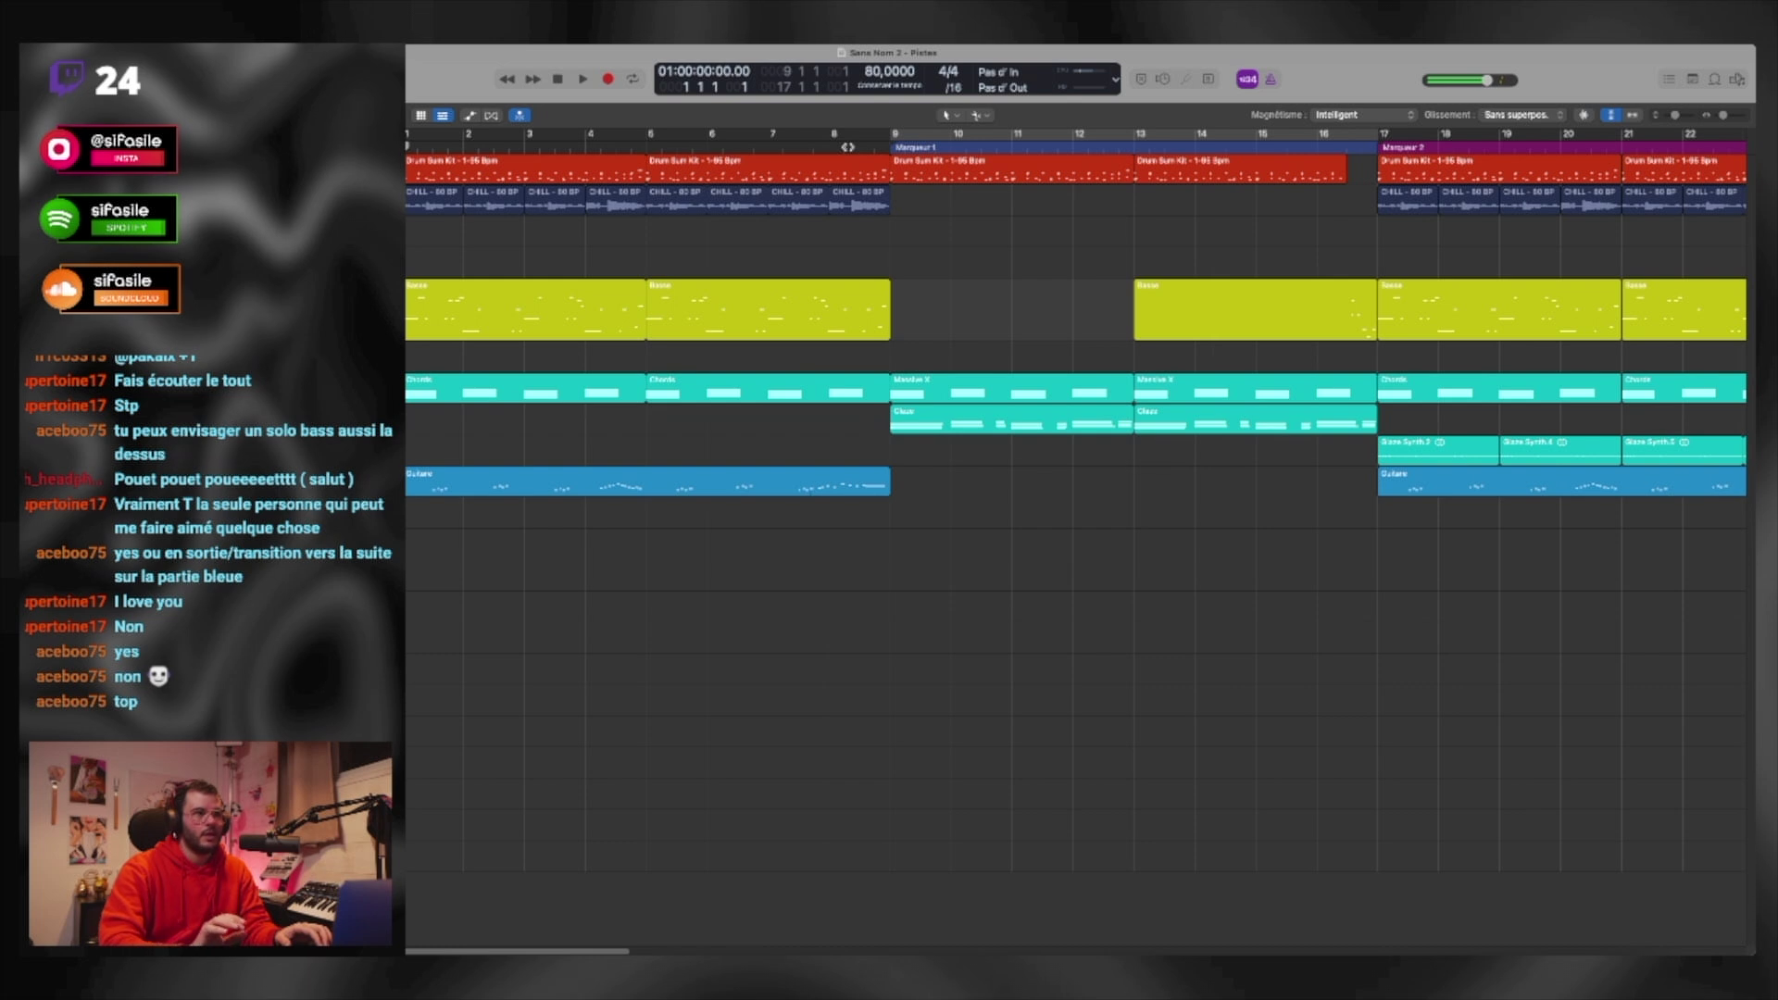
Step: Record a bass line on the Bass track over the section from bar 13 to bar 17 and play it back
scroll(992, 350, right, 2)
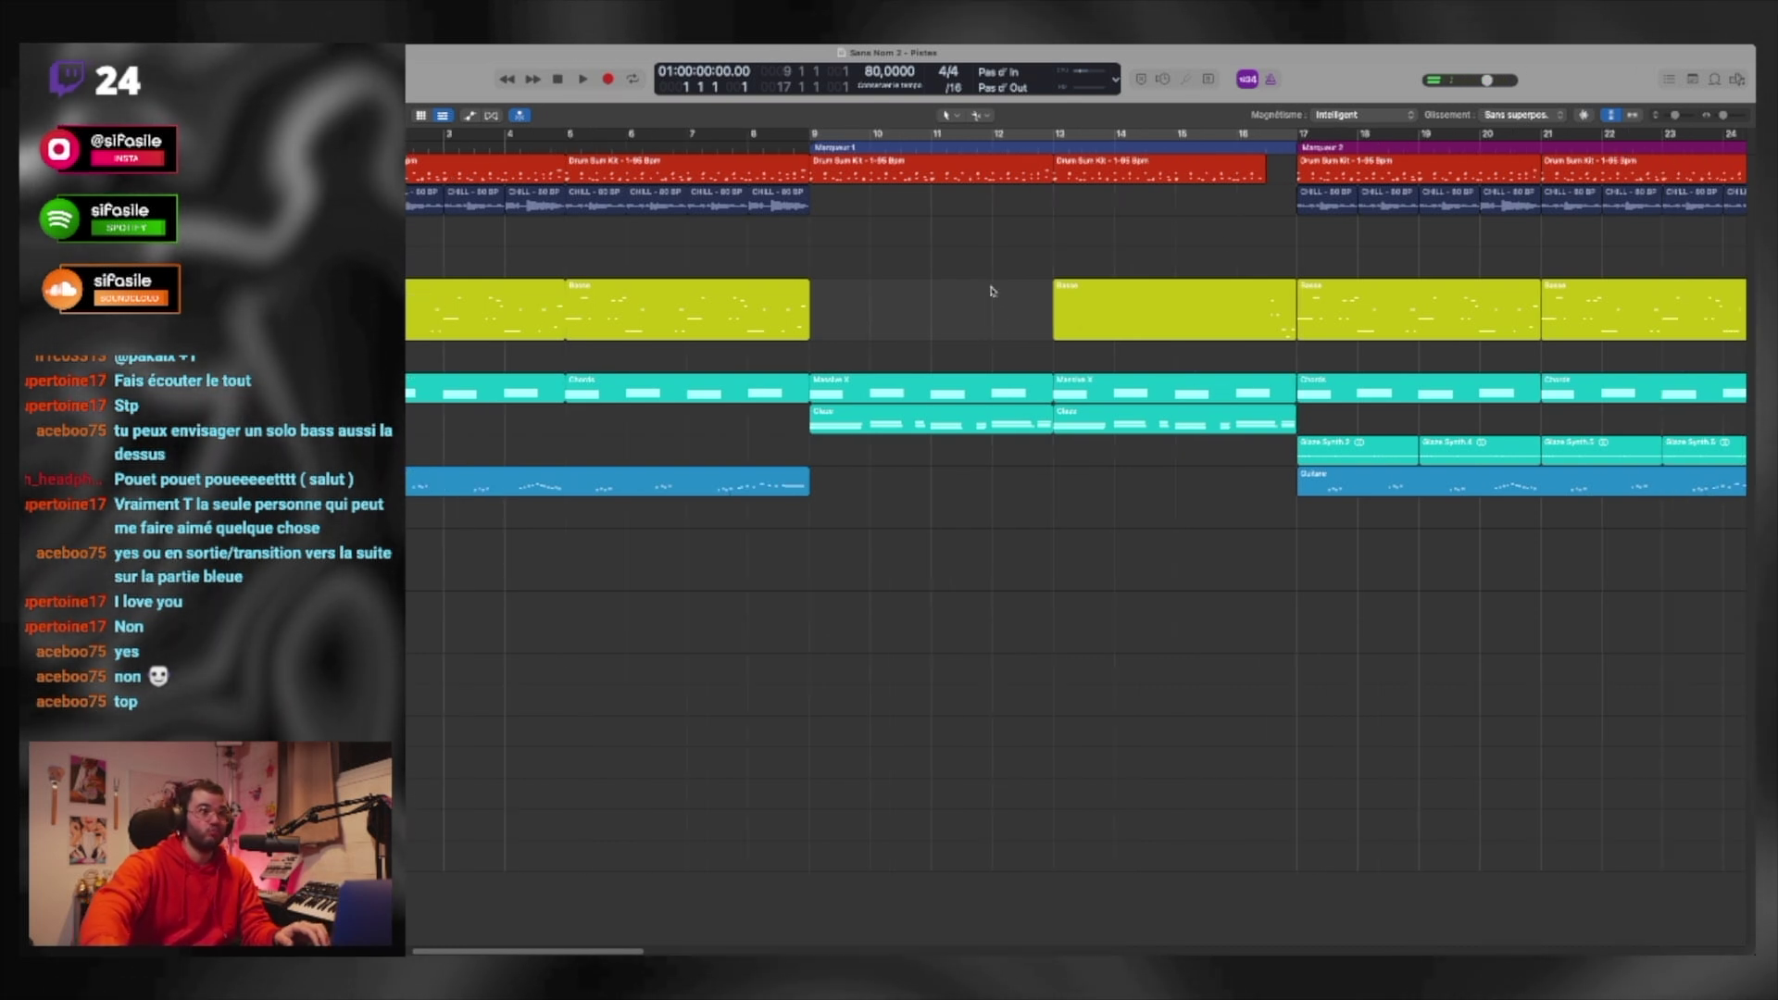
scroll(1020, 265, right, 2)
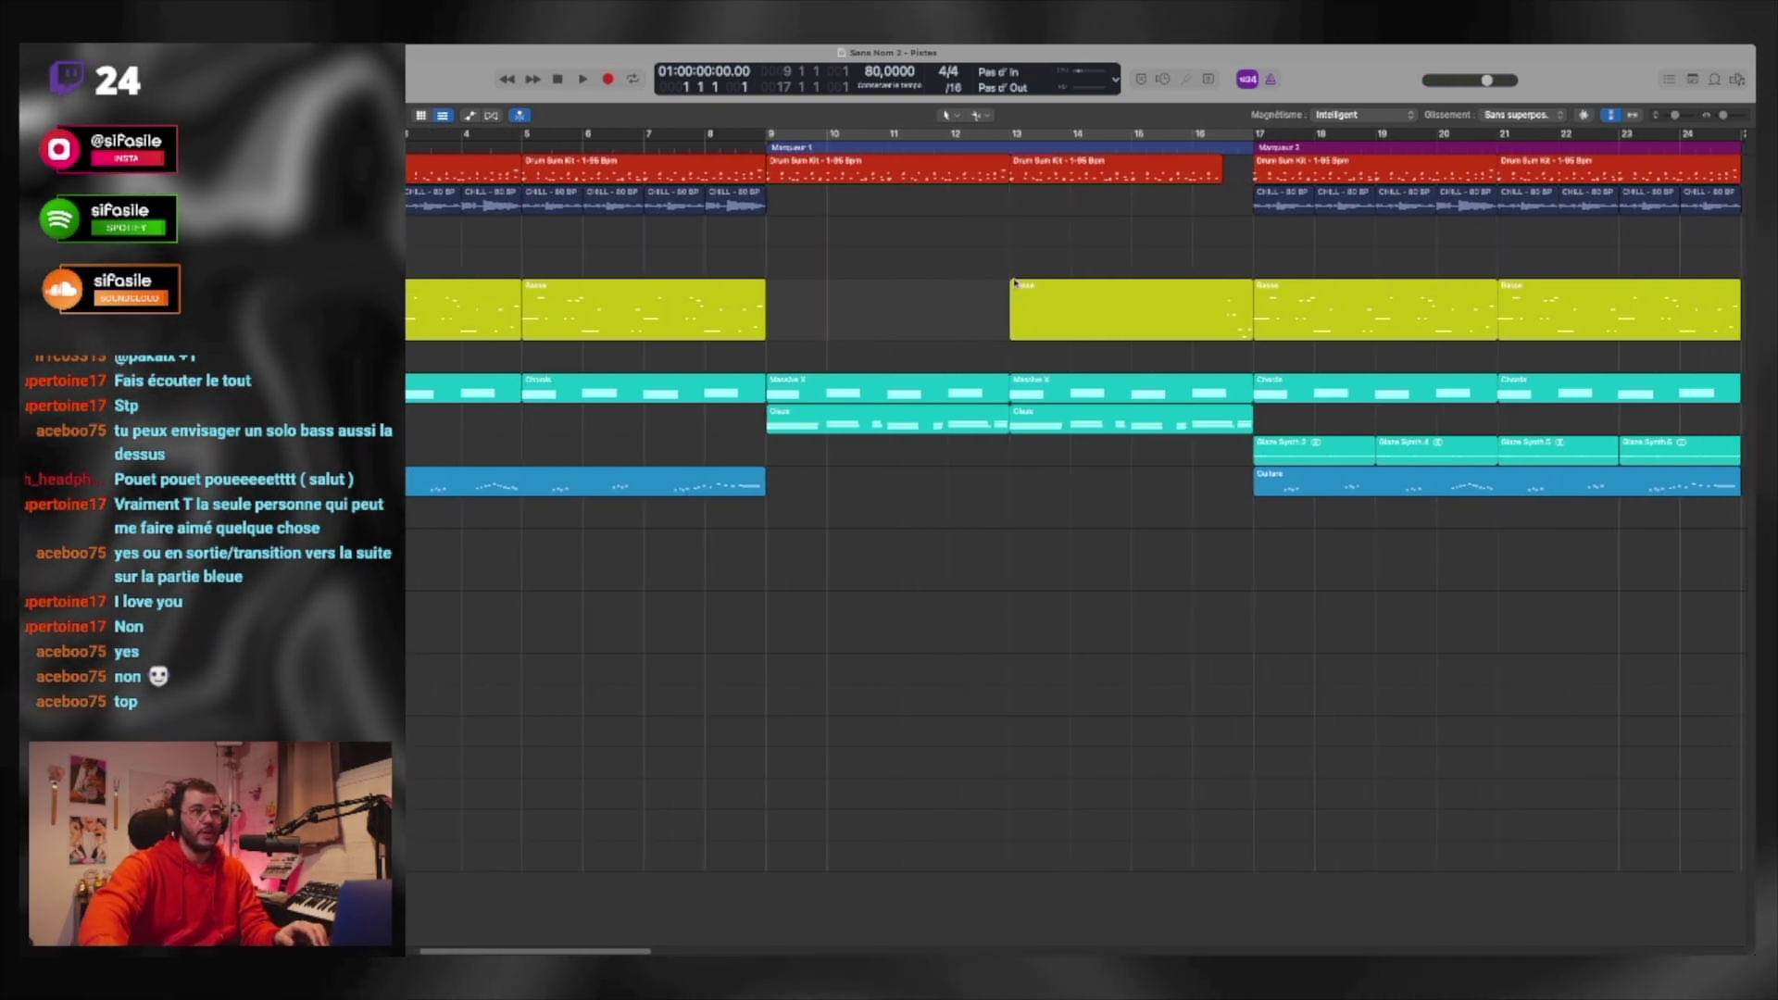
click(1009, 147)
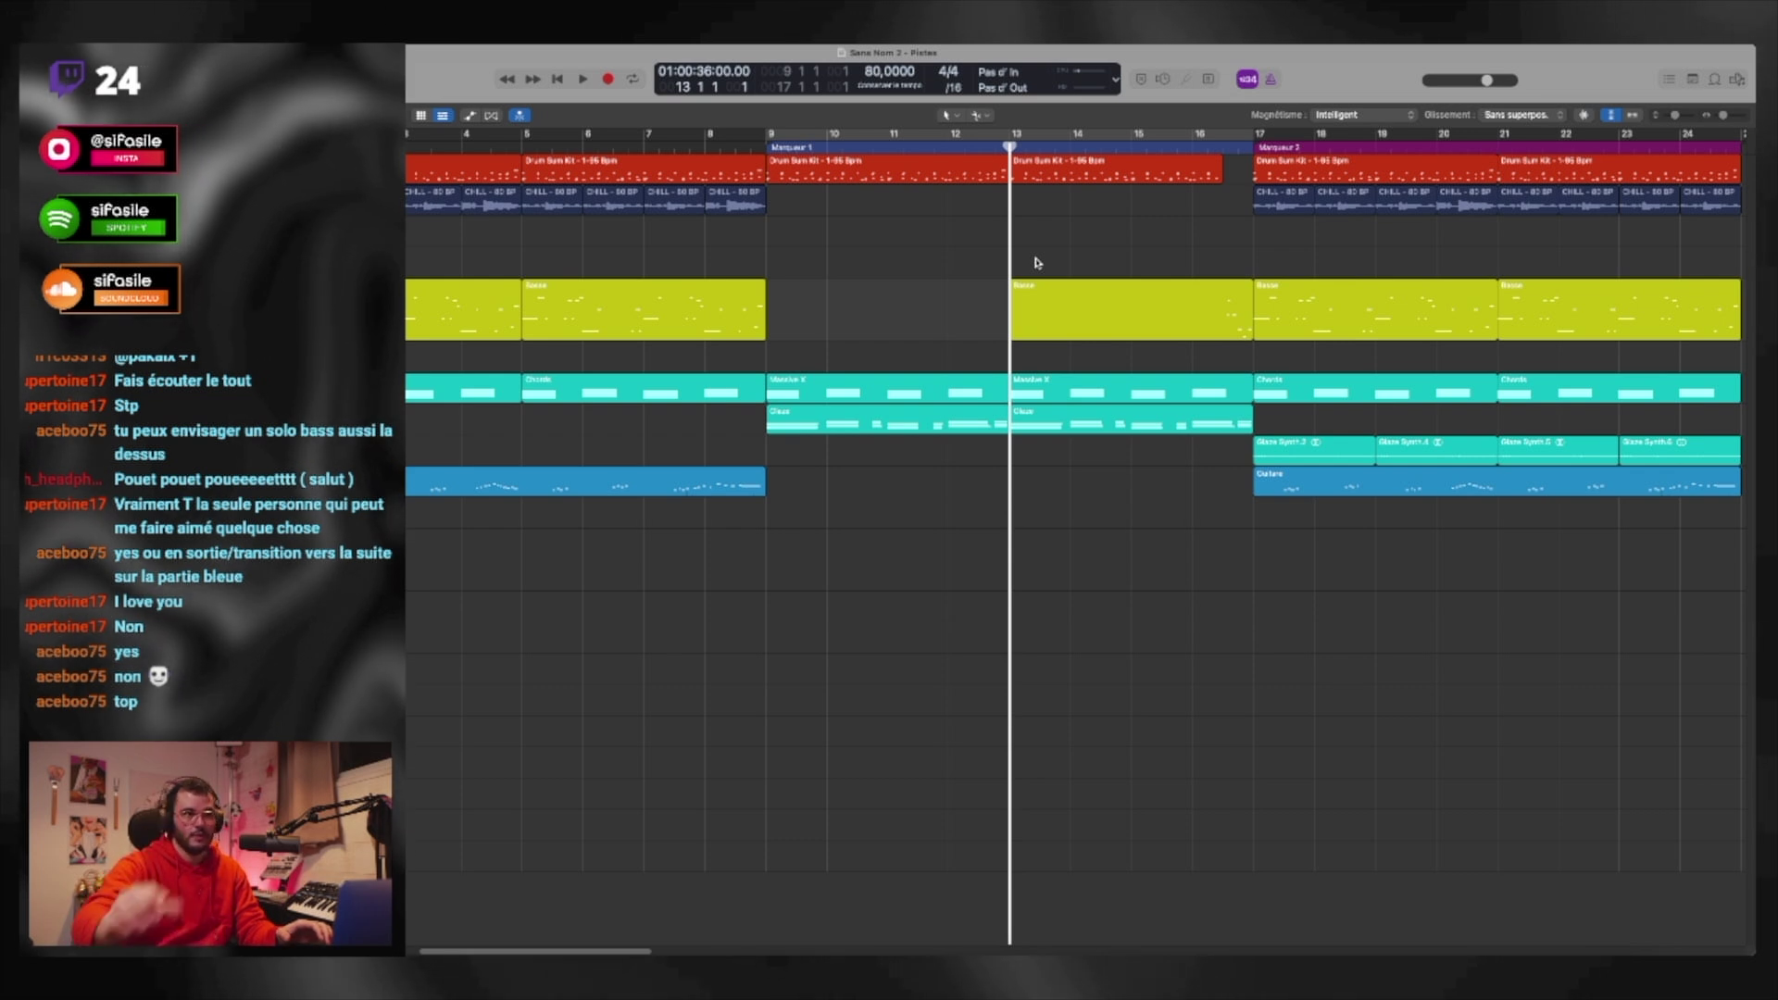
scroll(1036, 263, left, 2)
click(1053, 331)
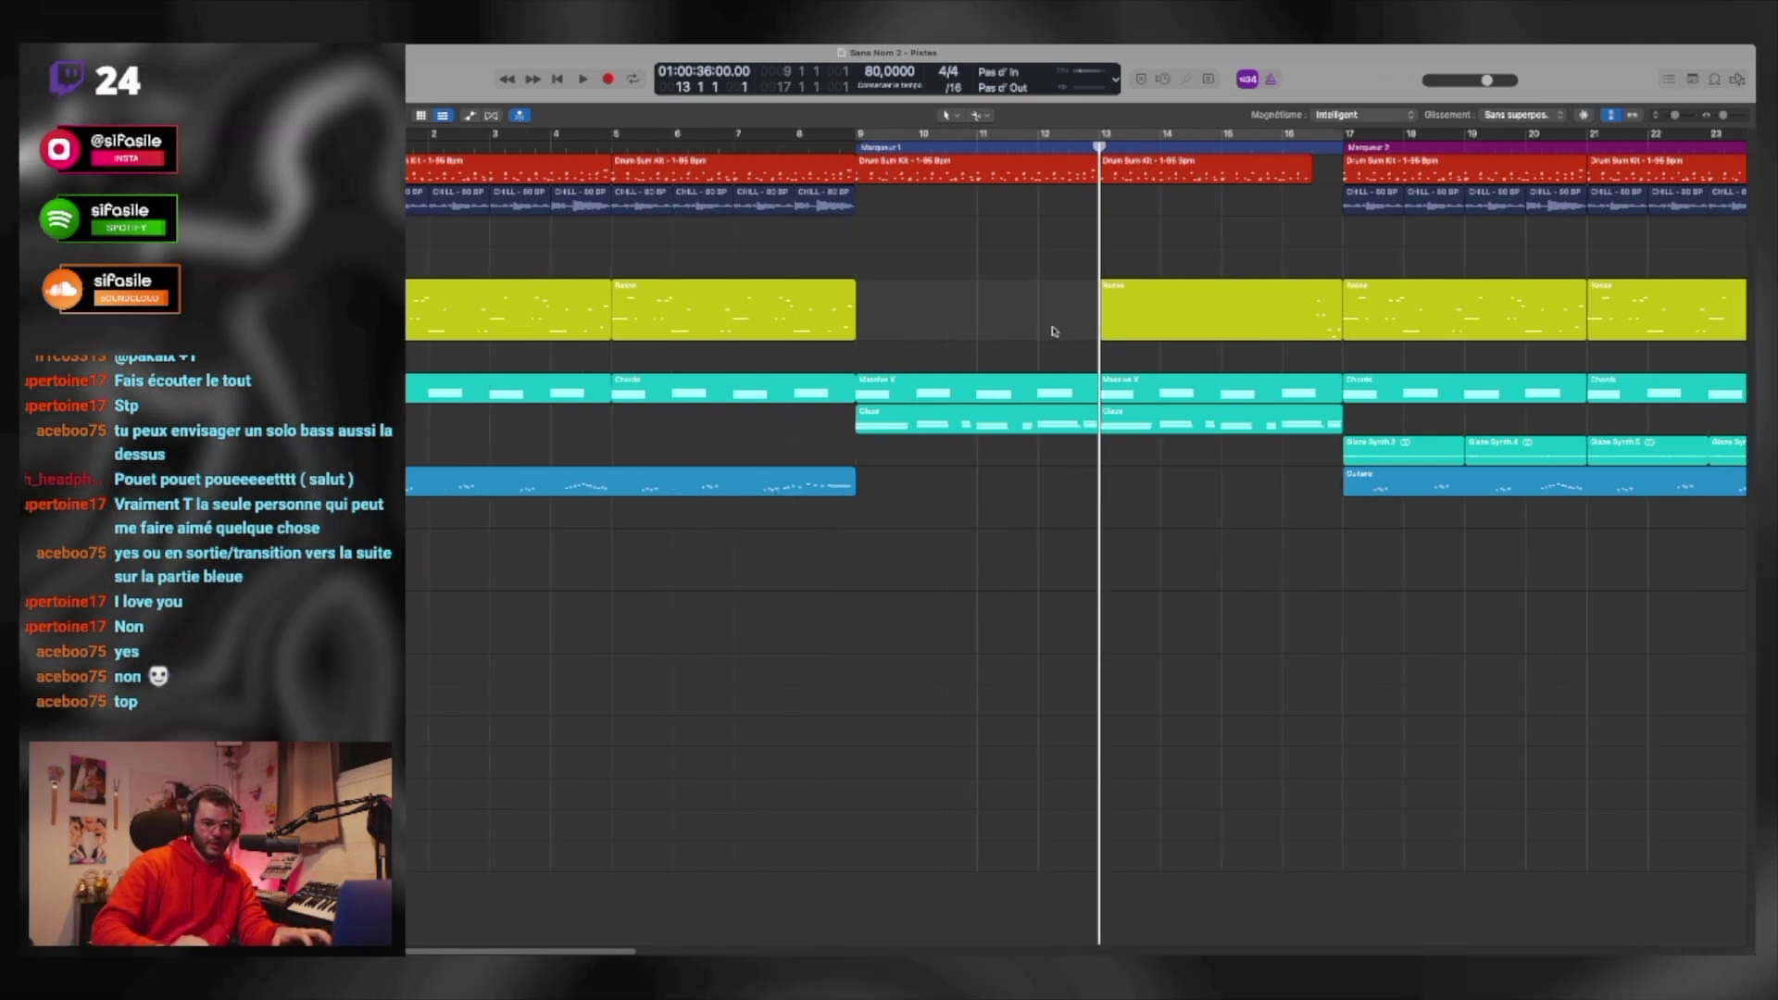
key(r)
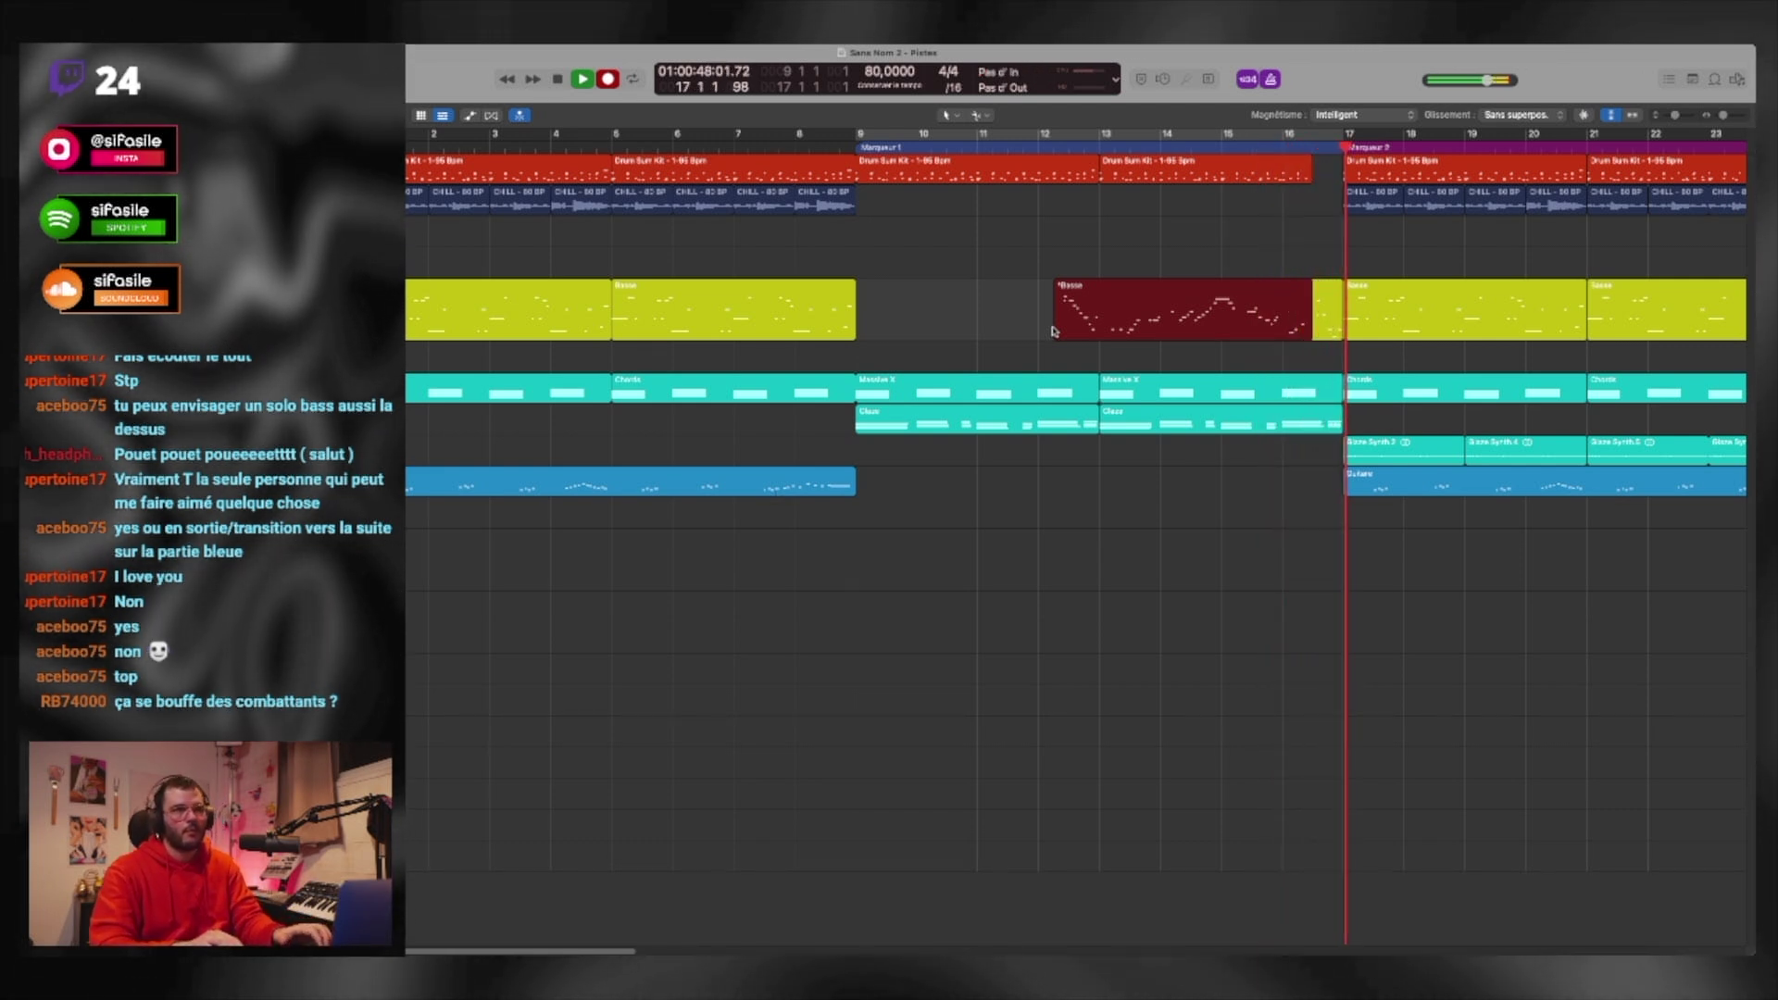
key(space)
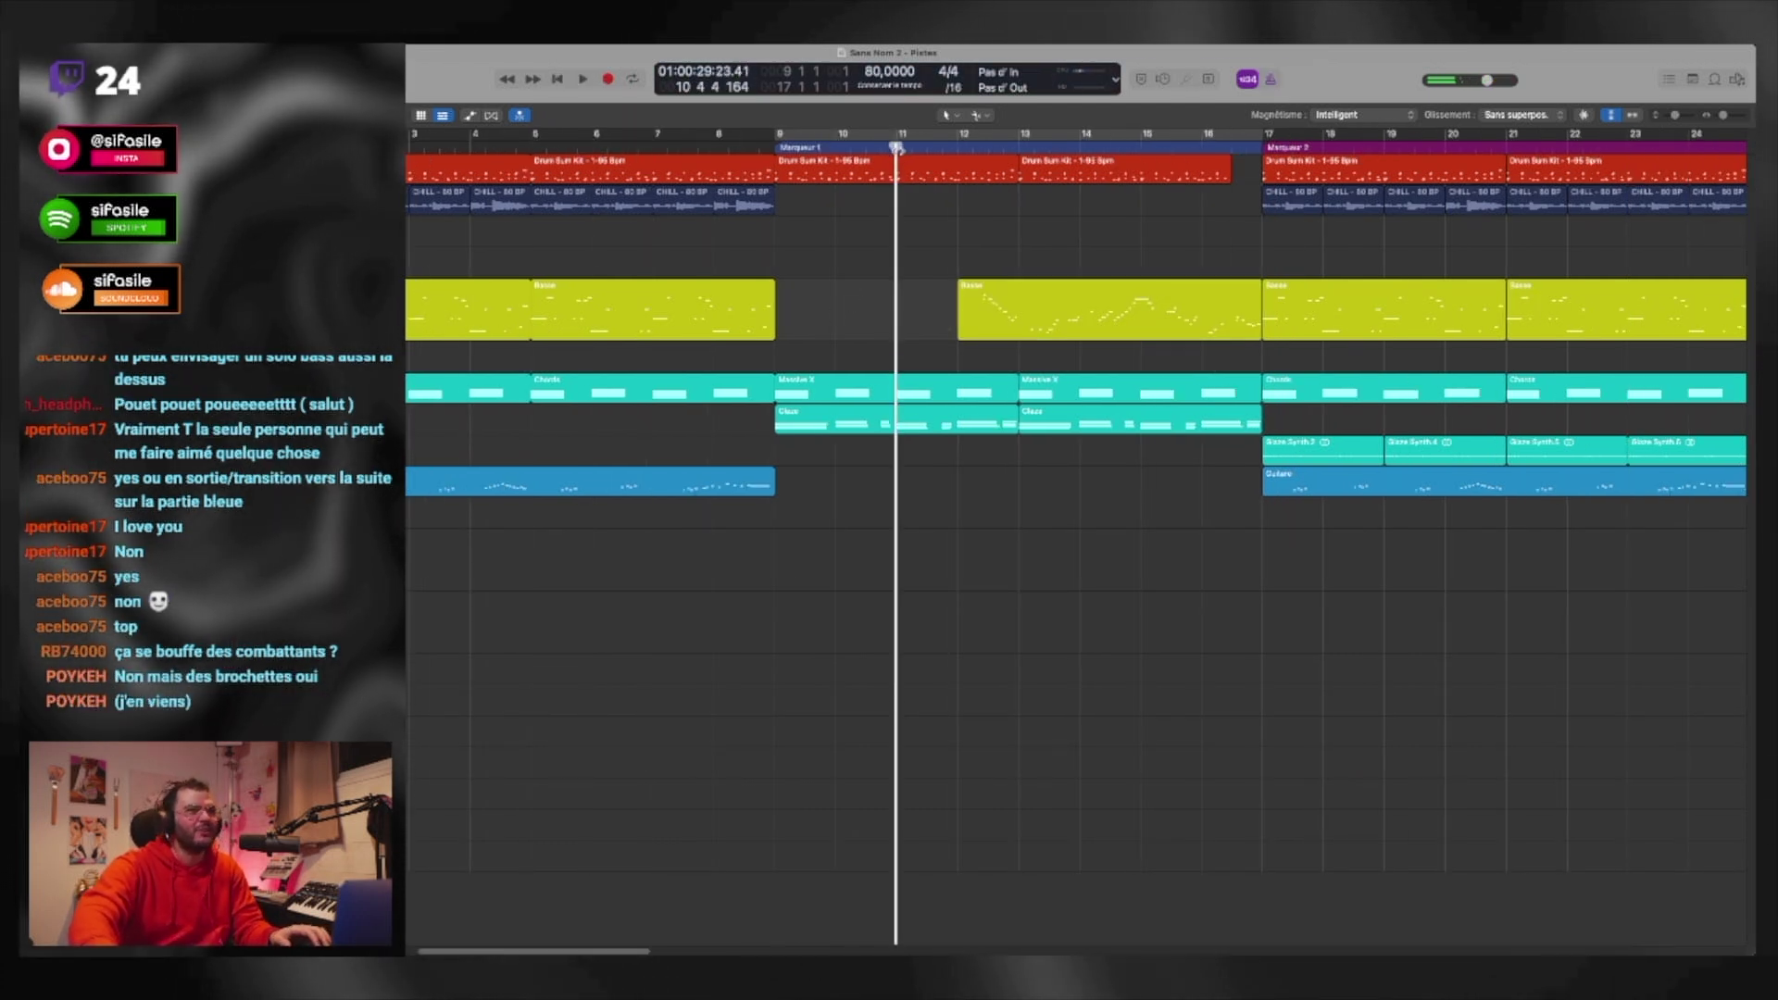
key(space)
drag(875, 332, 962, 283)
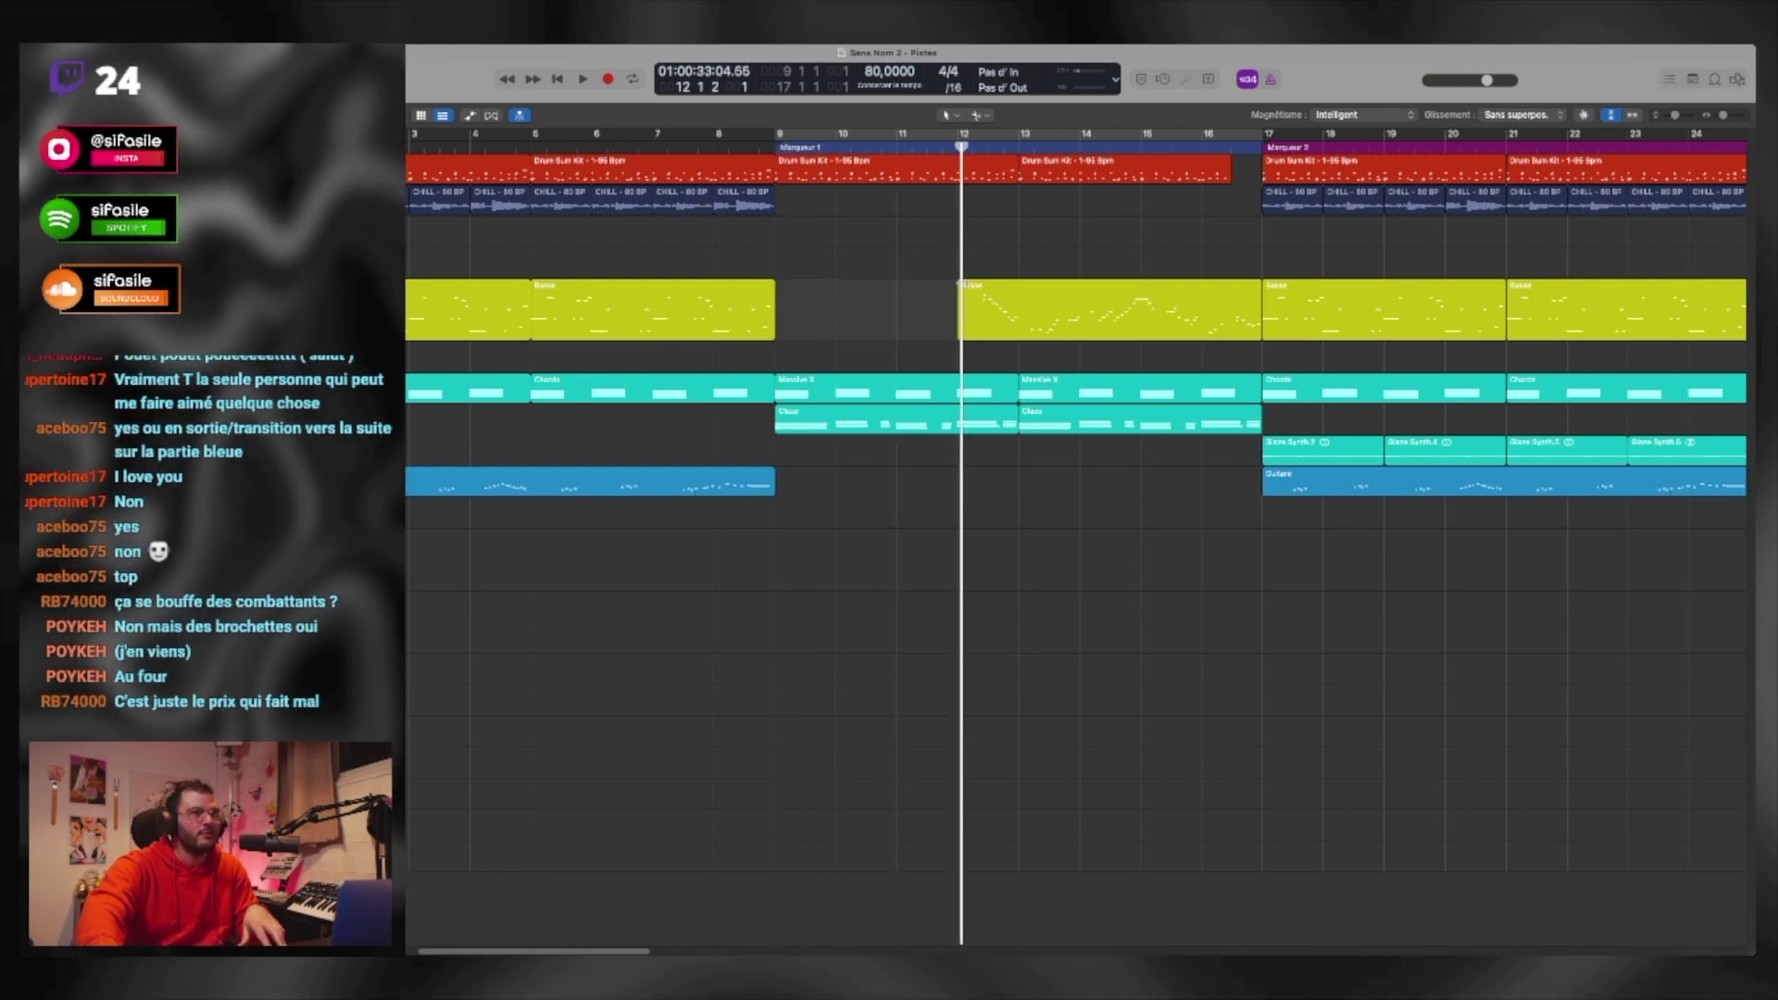
Step: Return the playhead to bar 9 and reposition the Synth Juno track's instrument window to uncover the arrangement
click(785, 148)
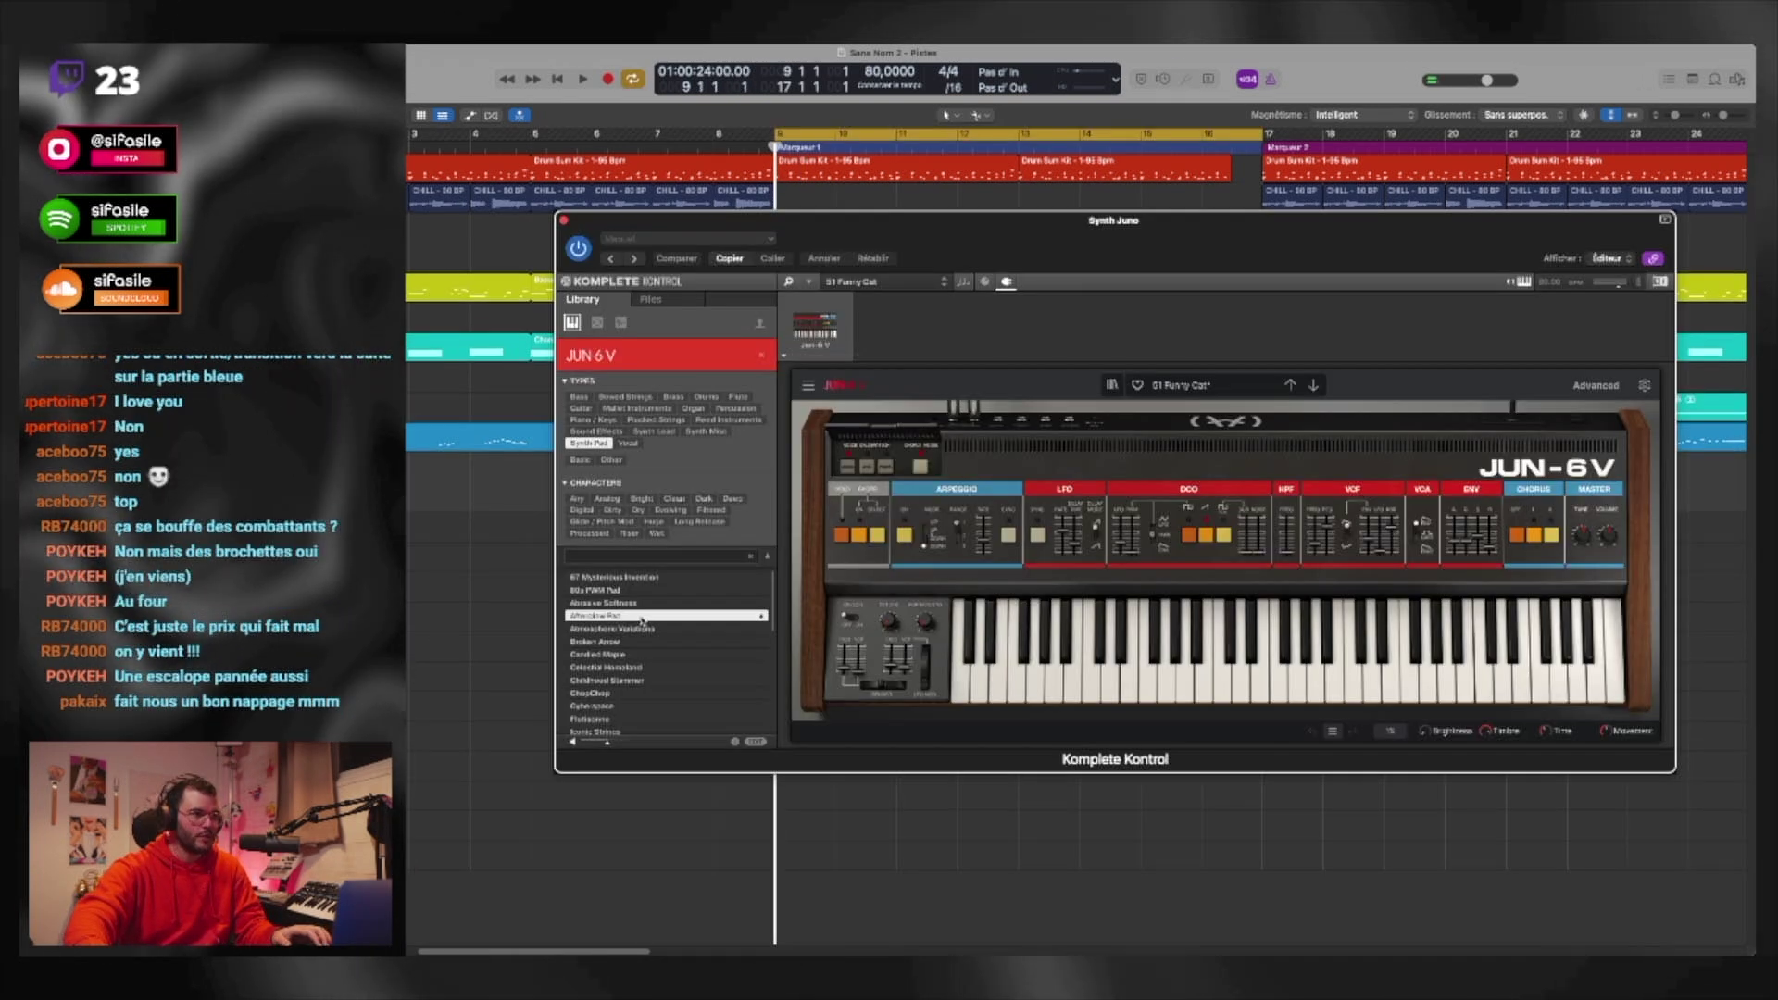
drag(891, 250, 806, 396)
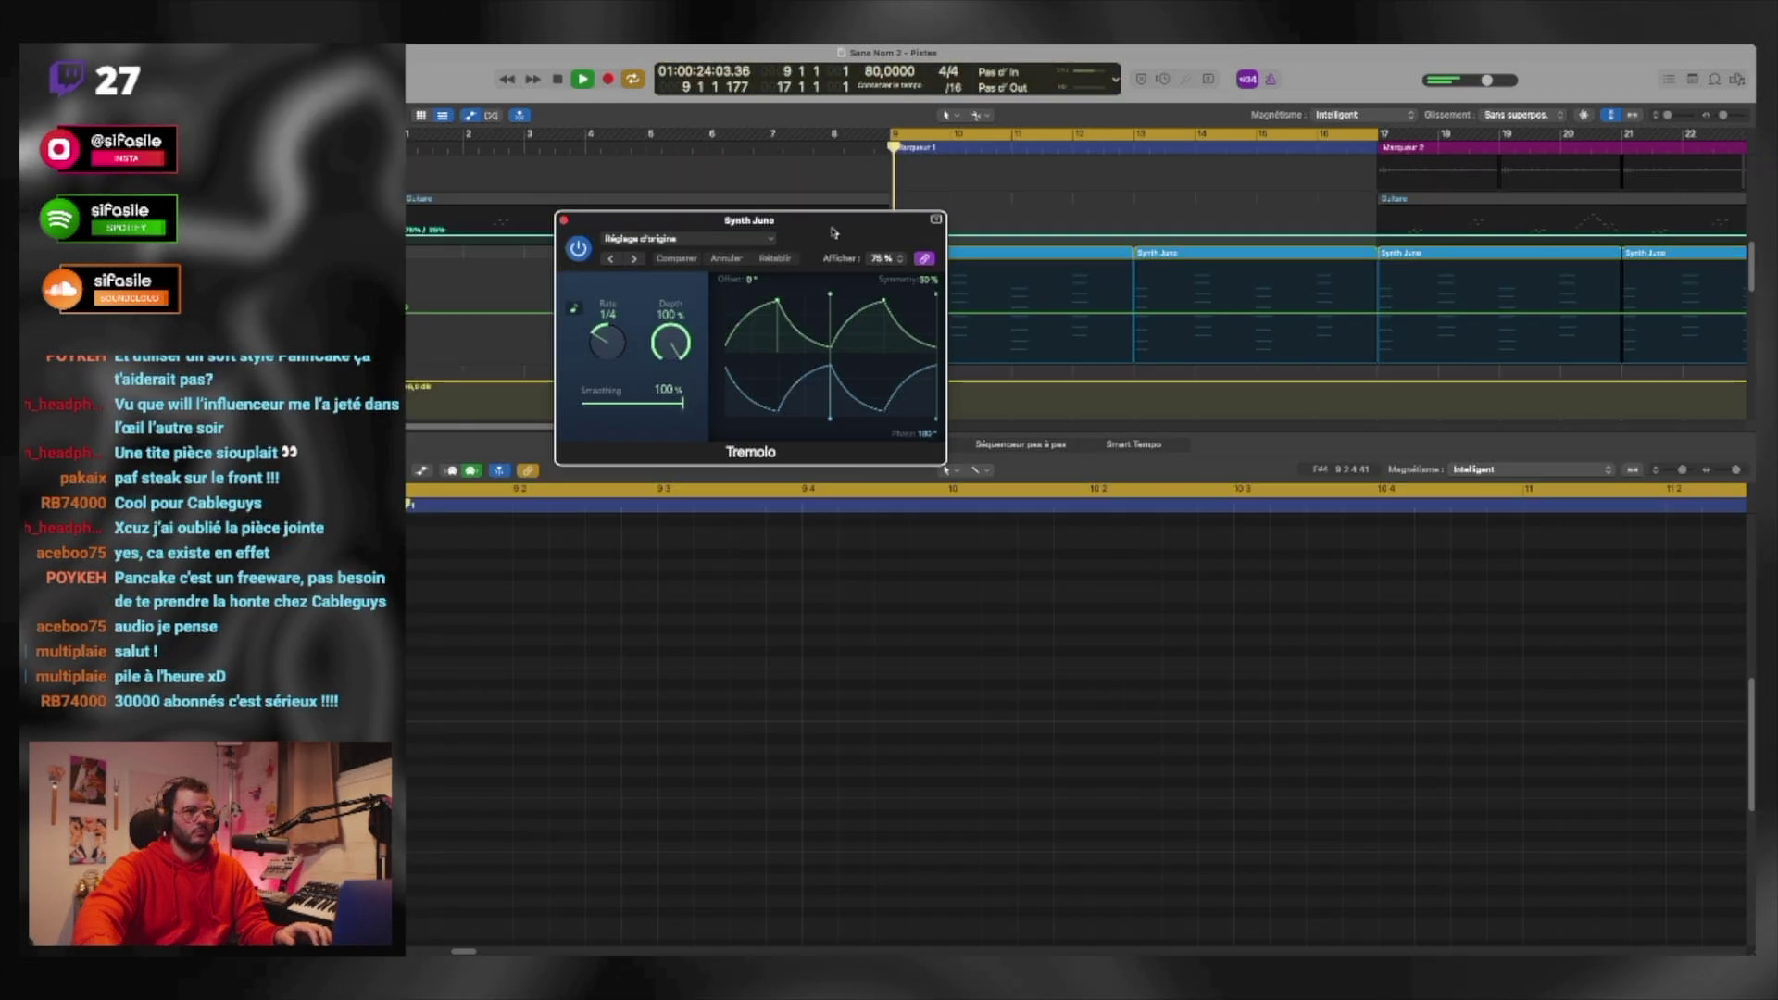
Step: Play the section from bar 9 and move the Synth Juno track's Tremolo window aside to reveal the regions
drag(834, 231, 1119, 380)
key(space)
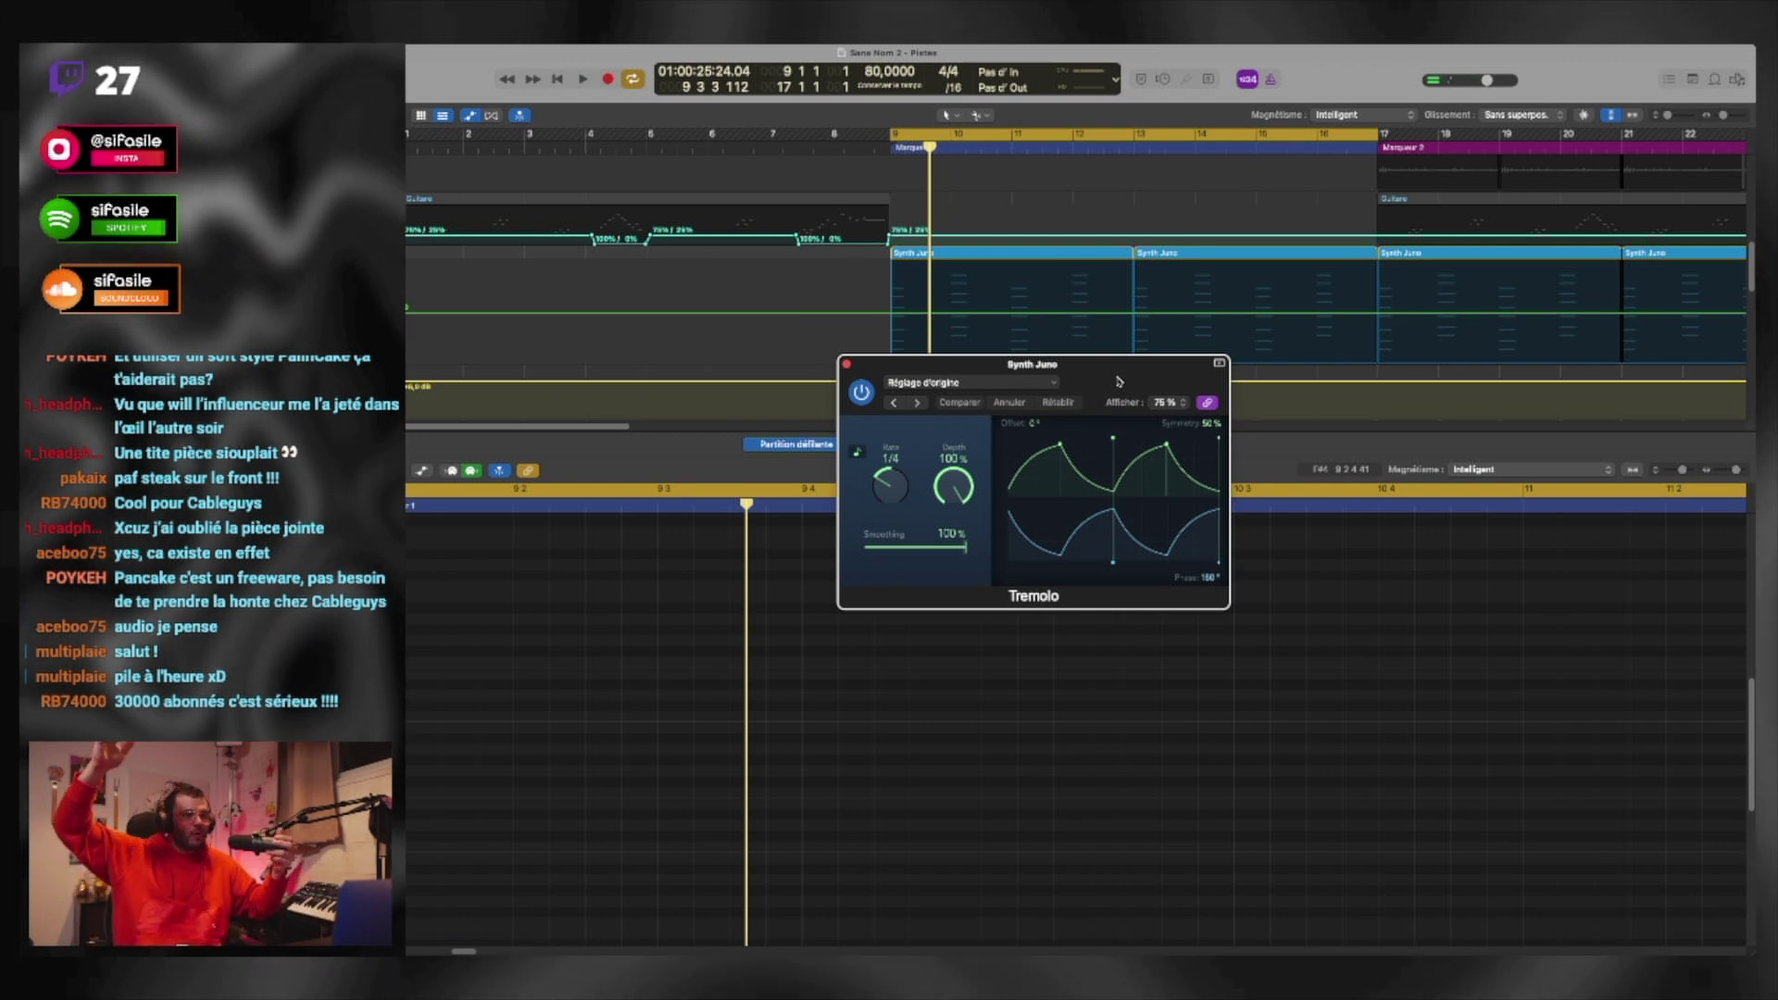
drag(1119, 381, 974, 258)
key(space)
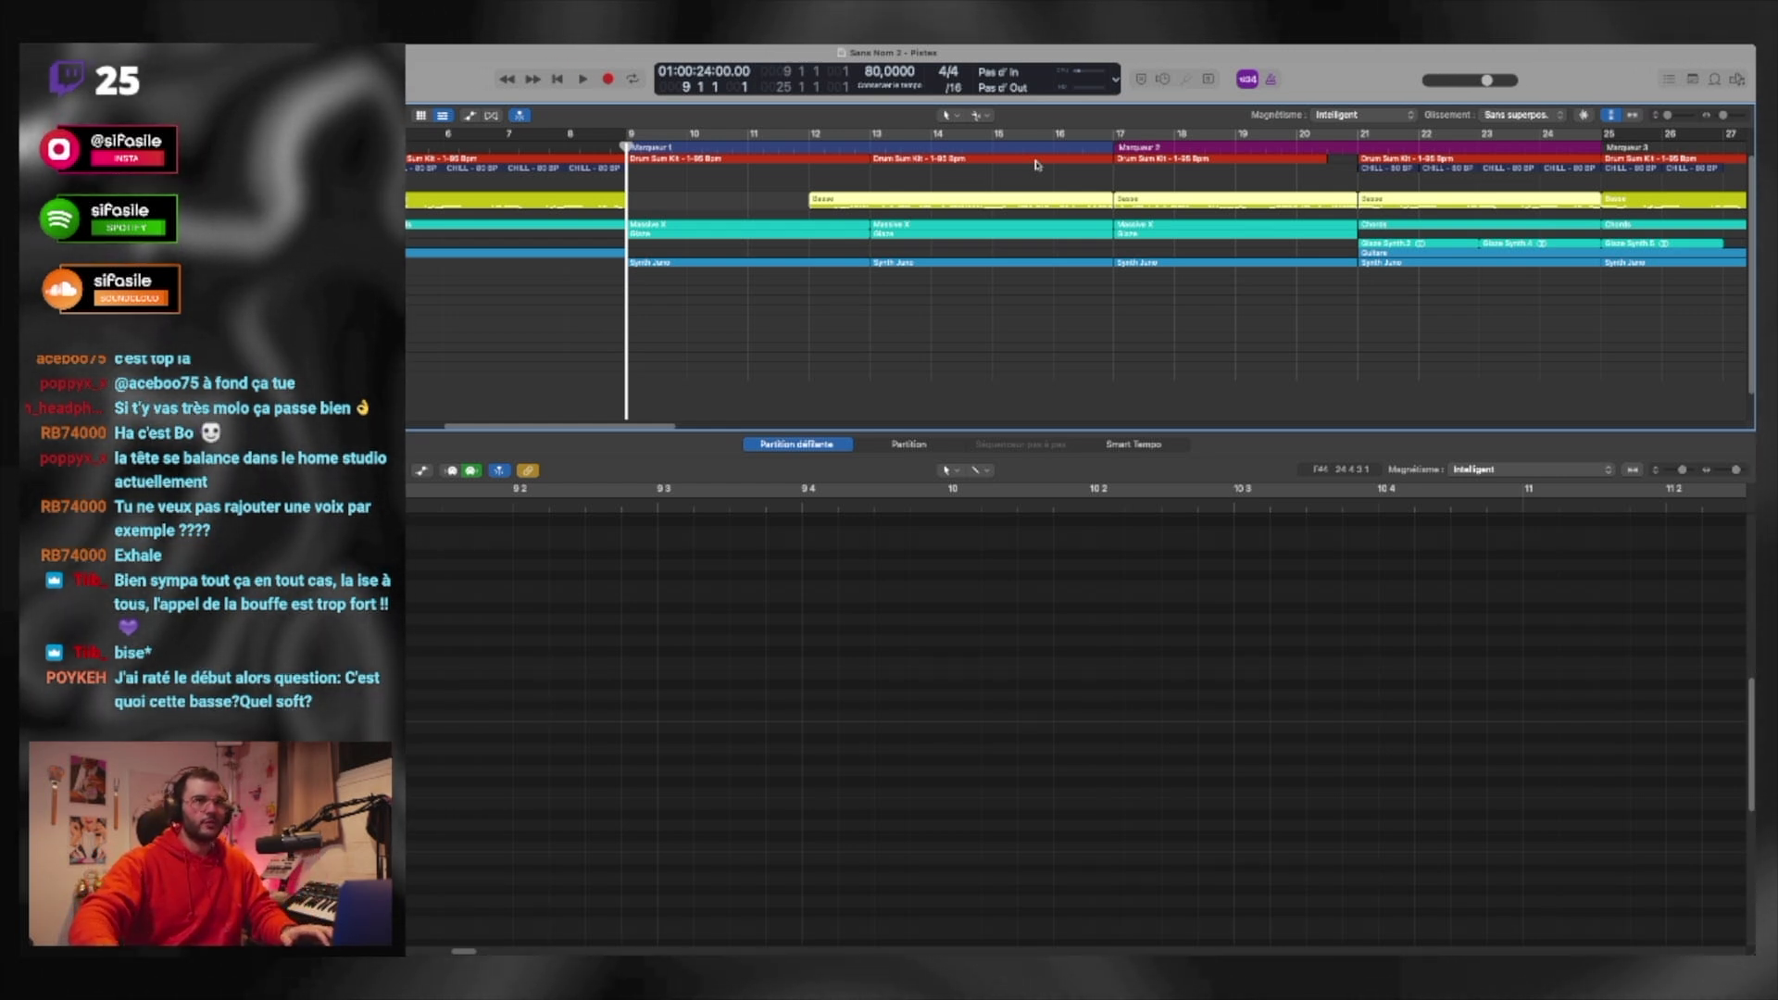
Step: In the online sample library, audition and download the female vocal sample vocal_vocoder_turning_me_on_A#m, and place it at bar 9 of the arrangement
click(1069, 181)
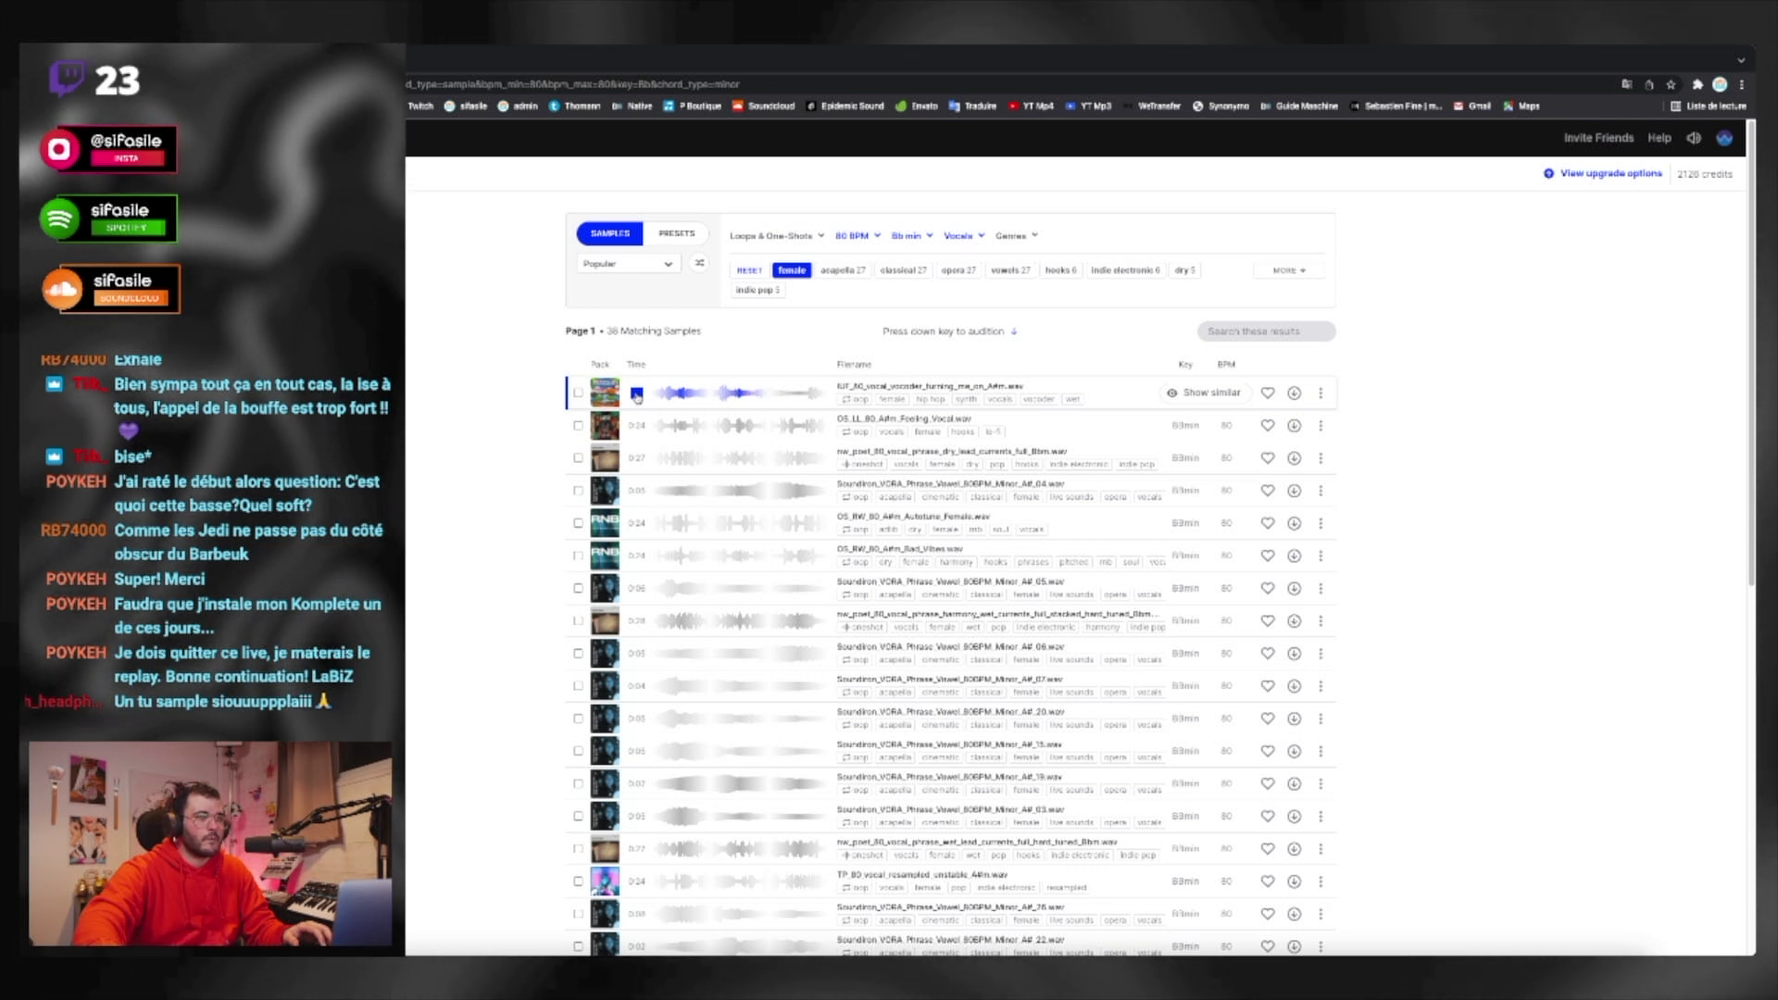
click(637, 397)
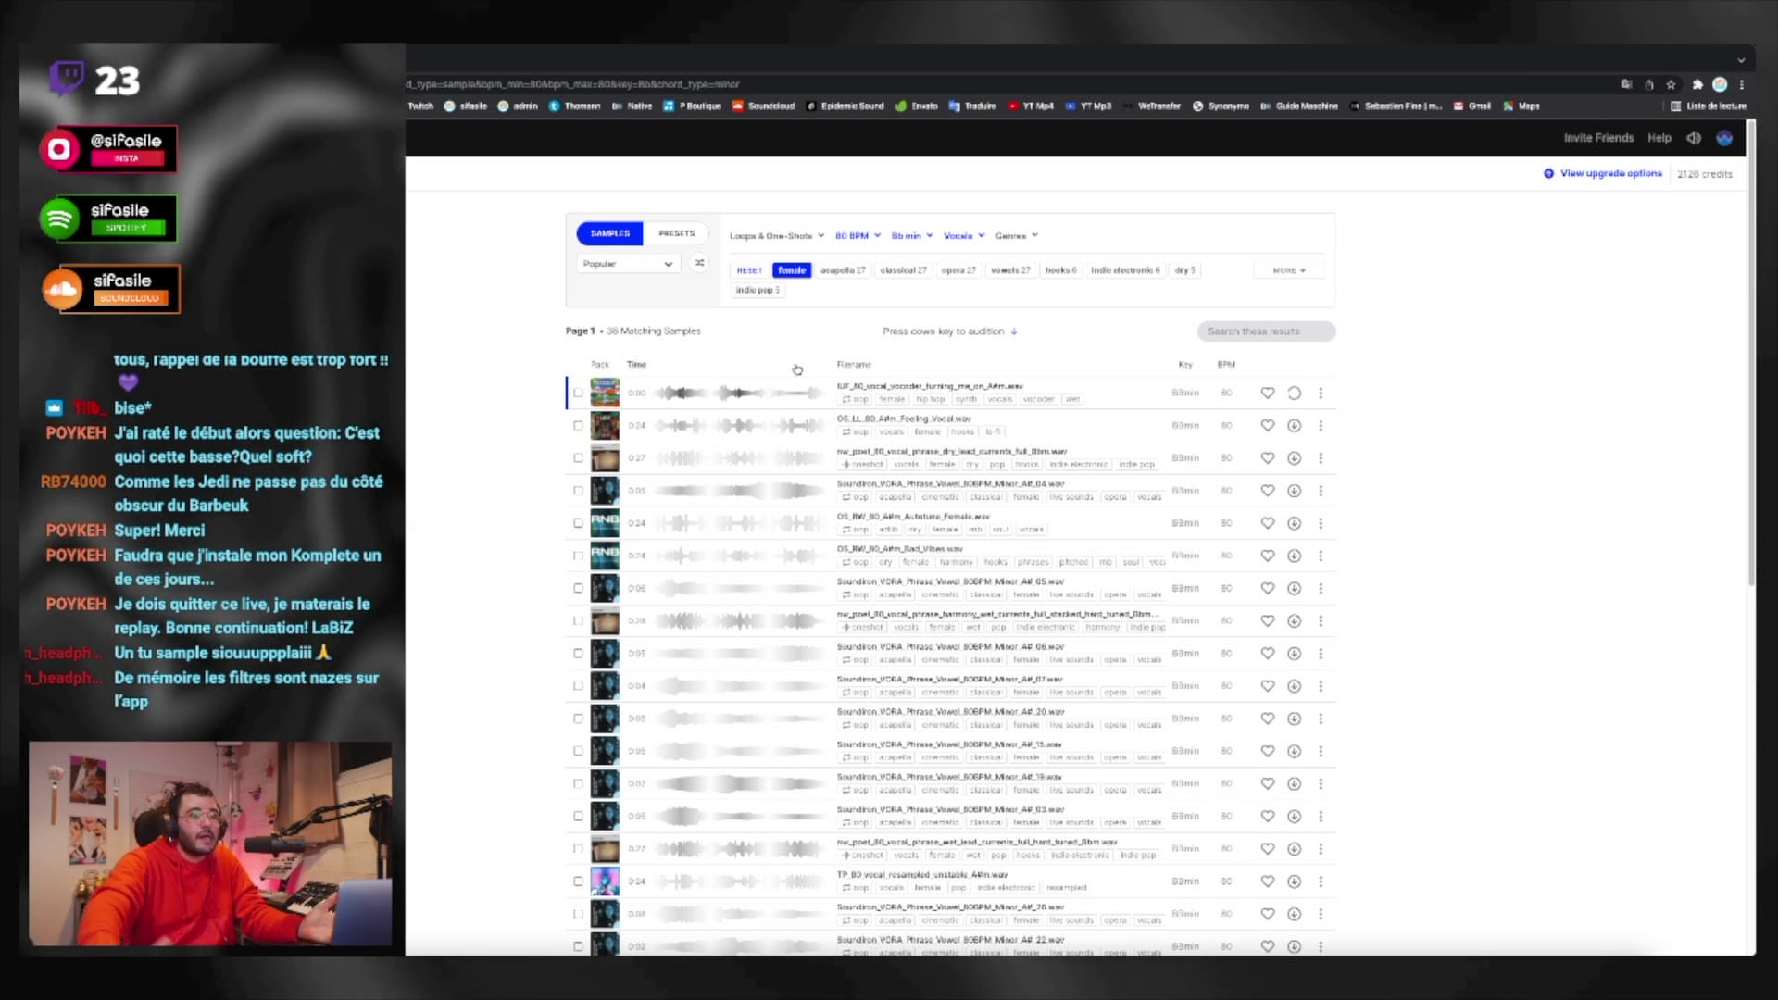
click(636, 397)
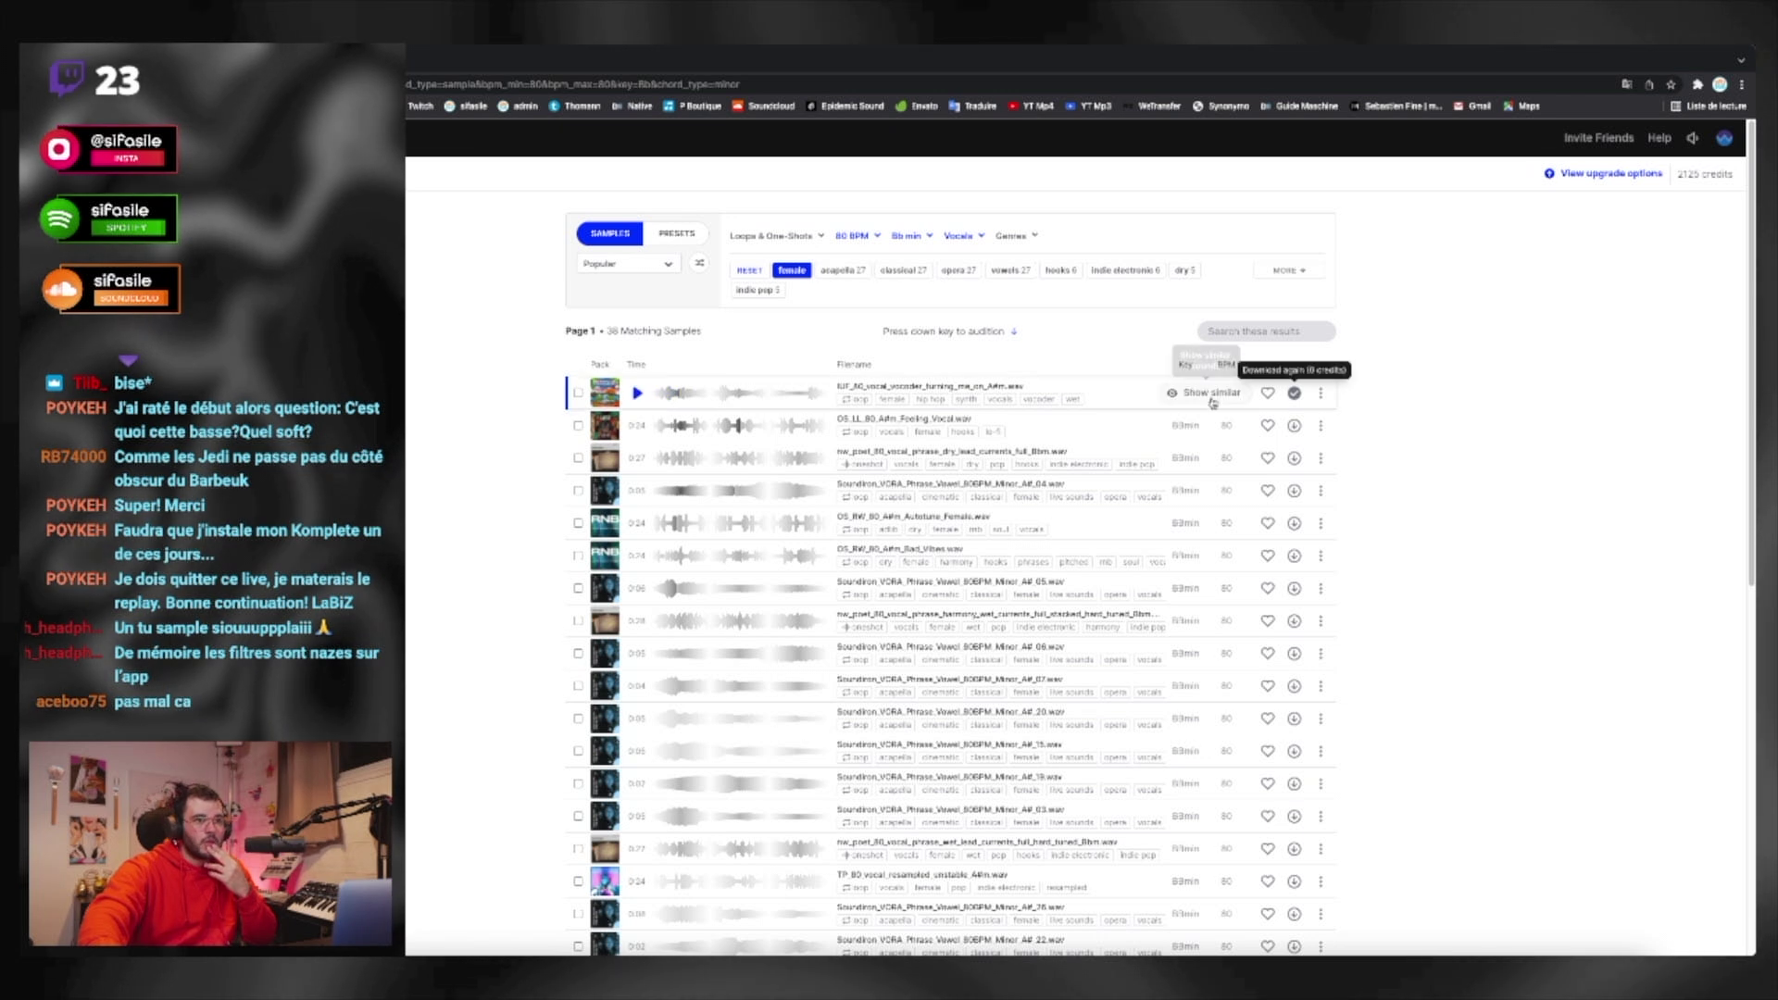
key(super+Tab)
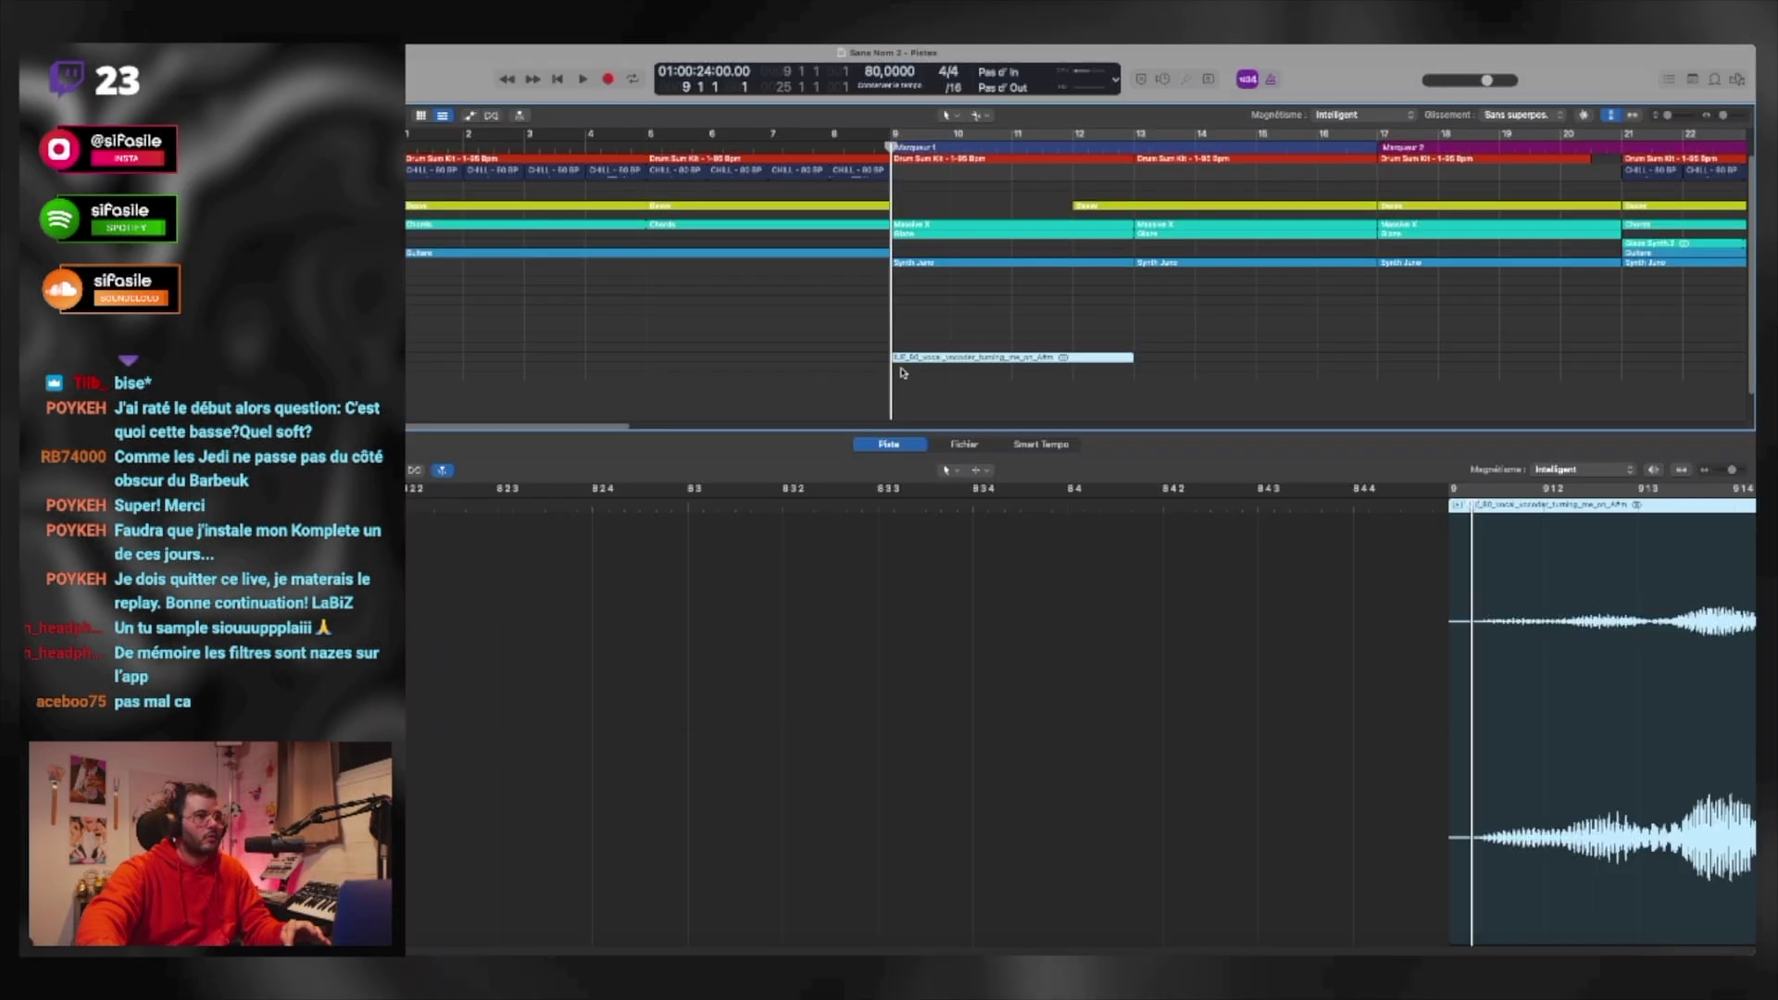
Step: Play the new vocal vocoder region from bar 9 and repeat it back to back up to bar 21
key(space)
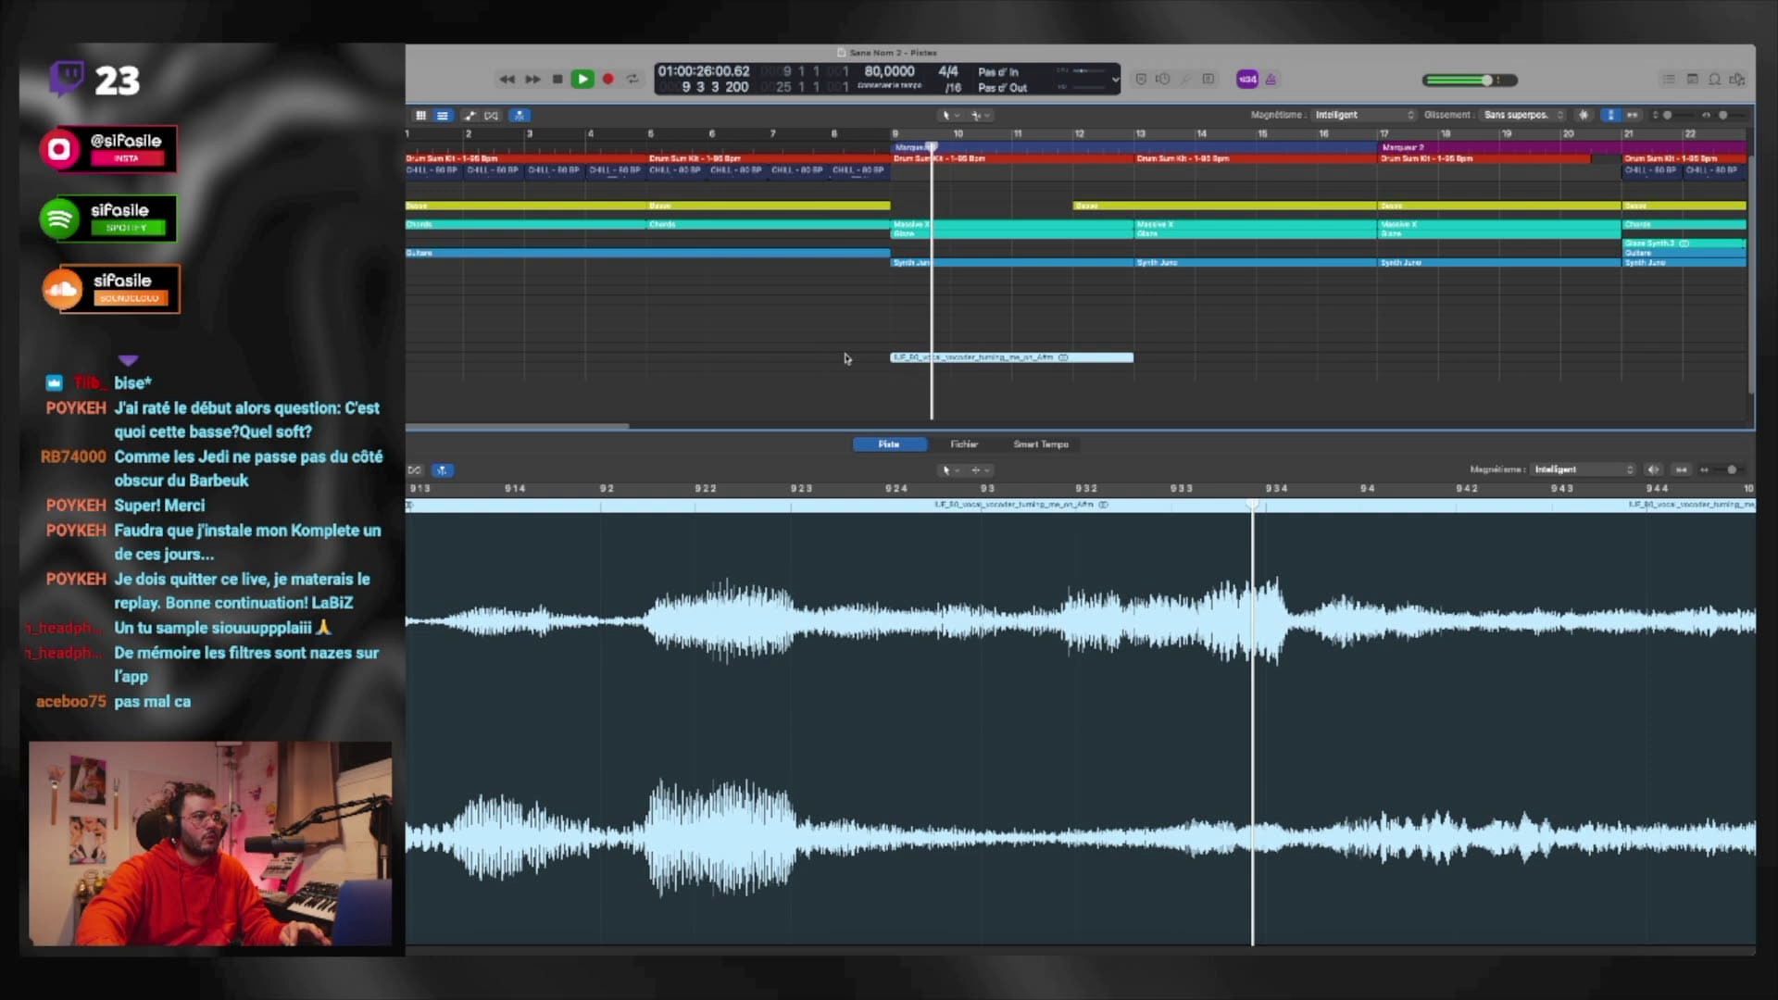
scroll(884, 358, right, 2)
scroll(884, 357, right, 1)
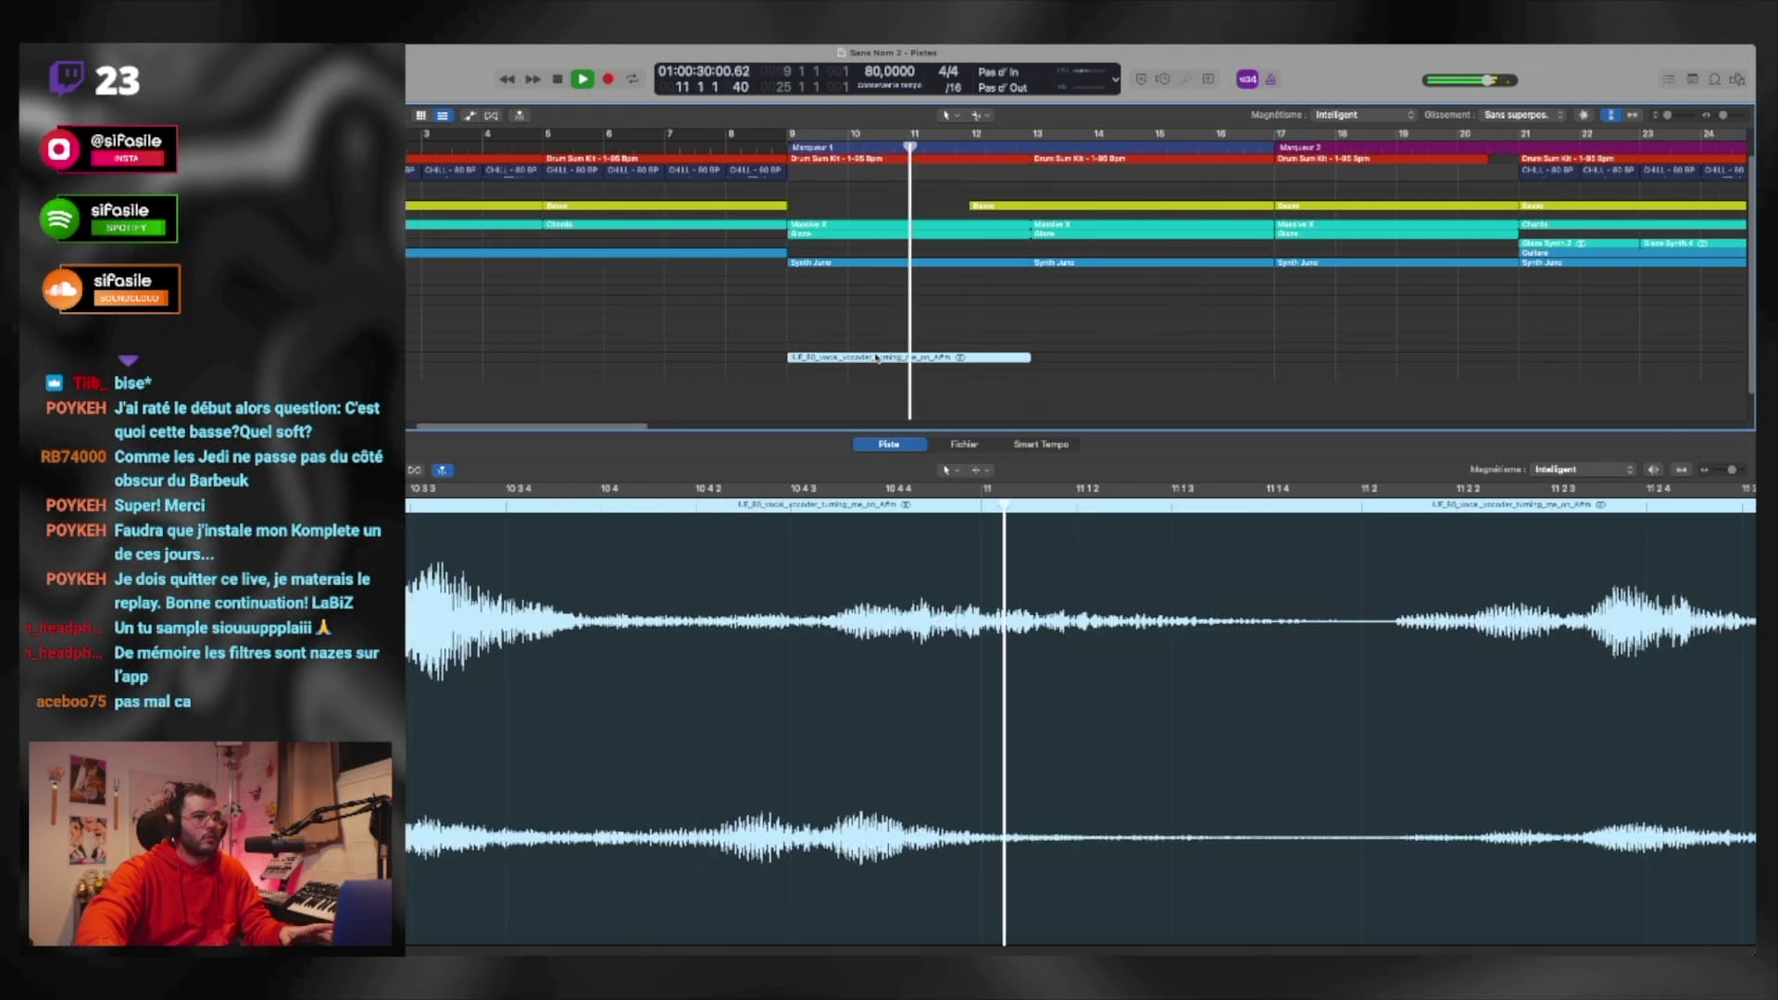
key(e)
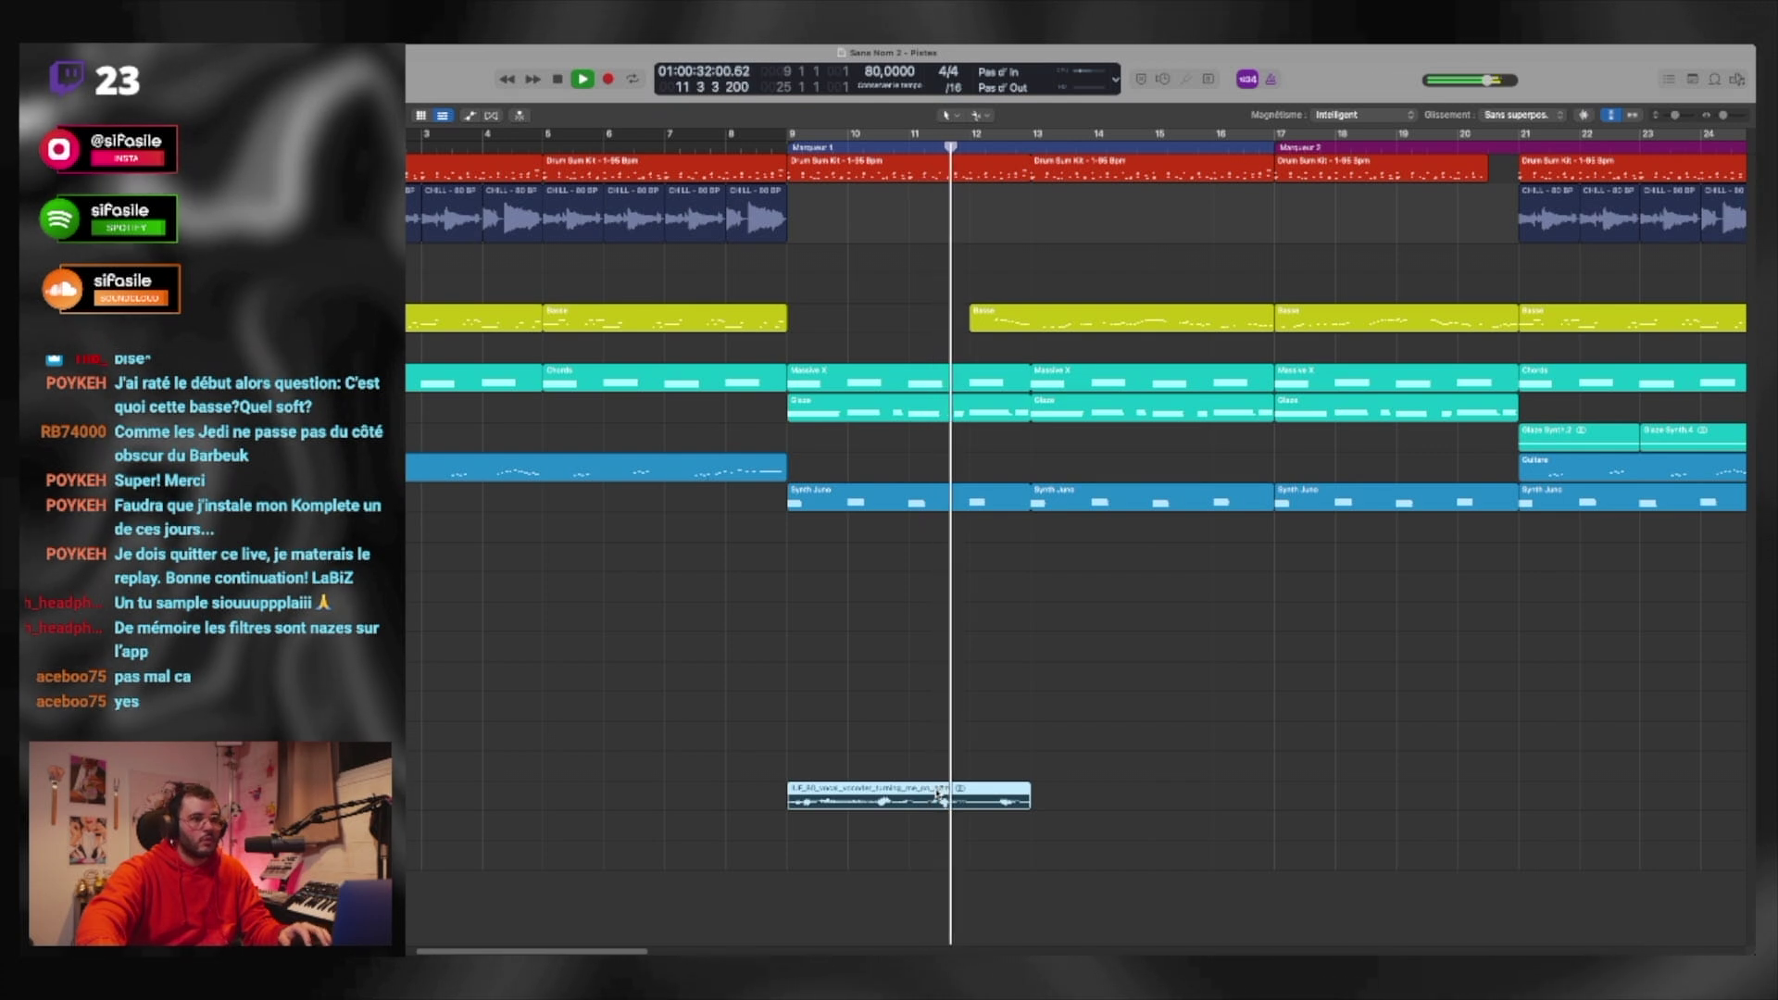
key(super+r)
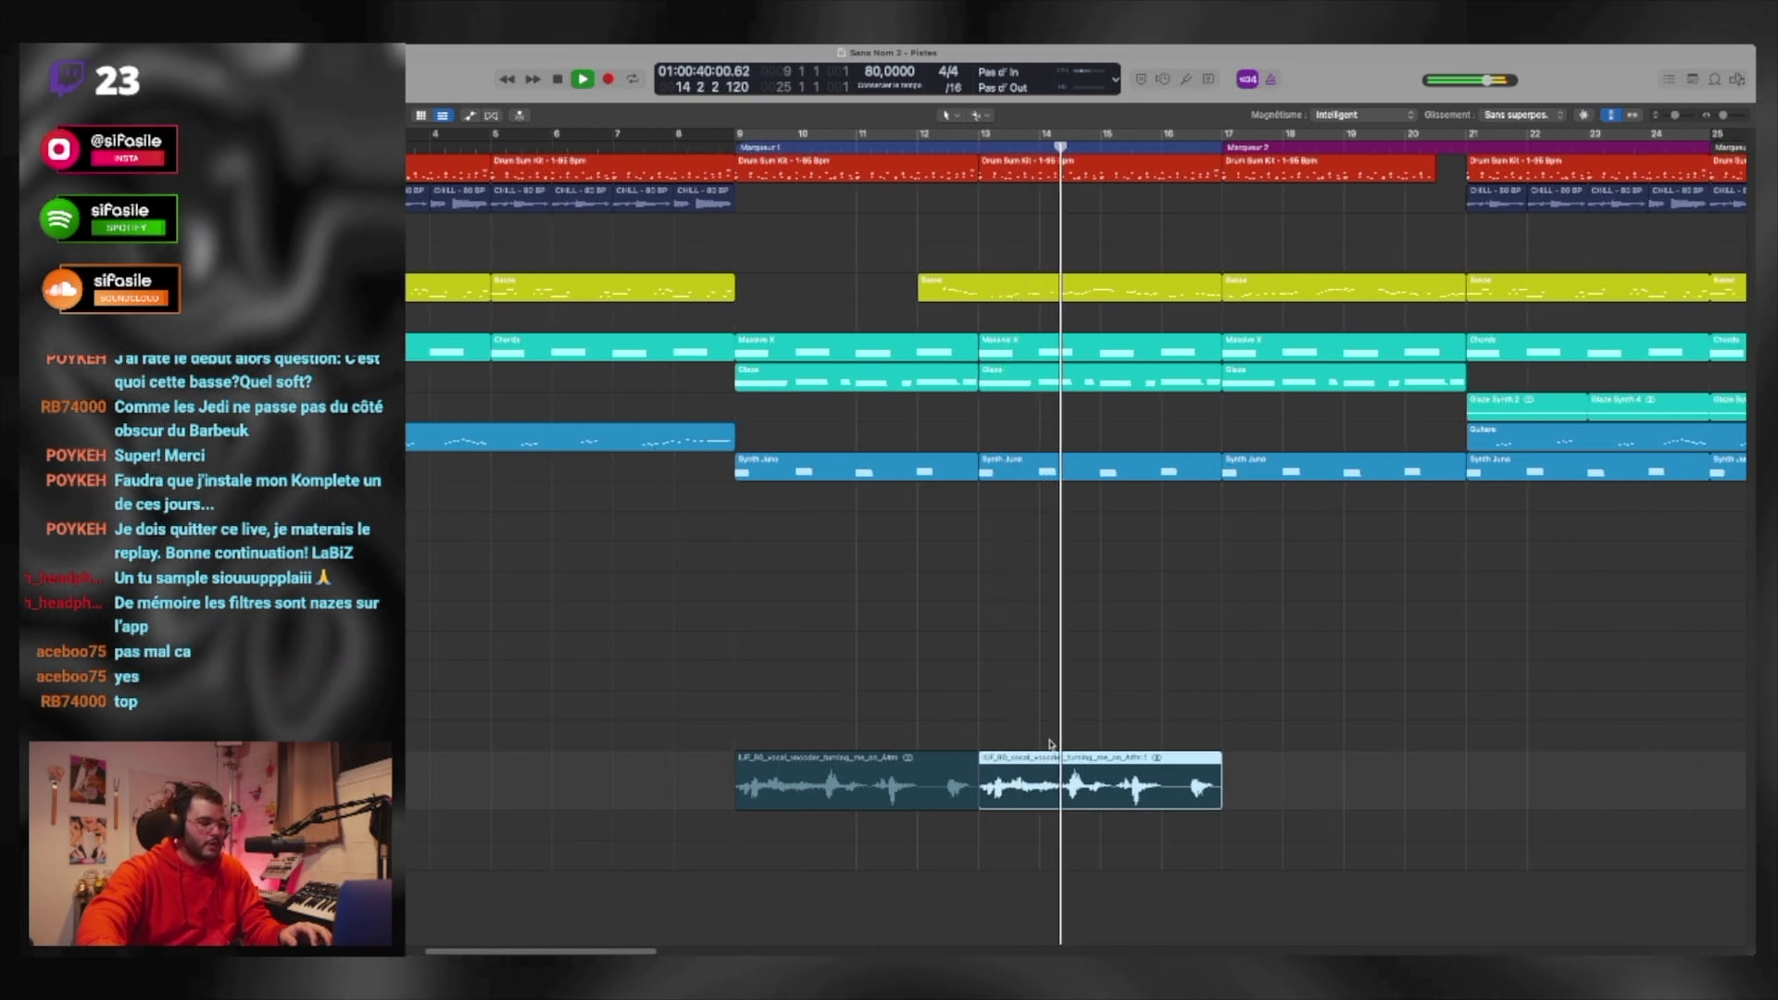
key(Right)
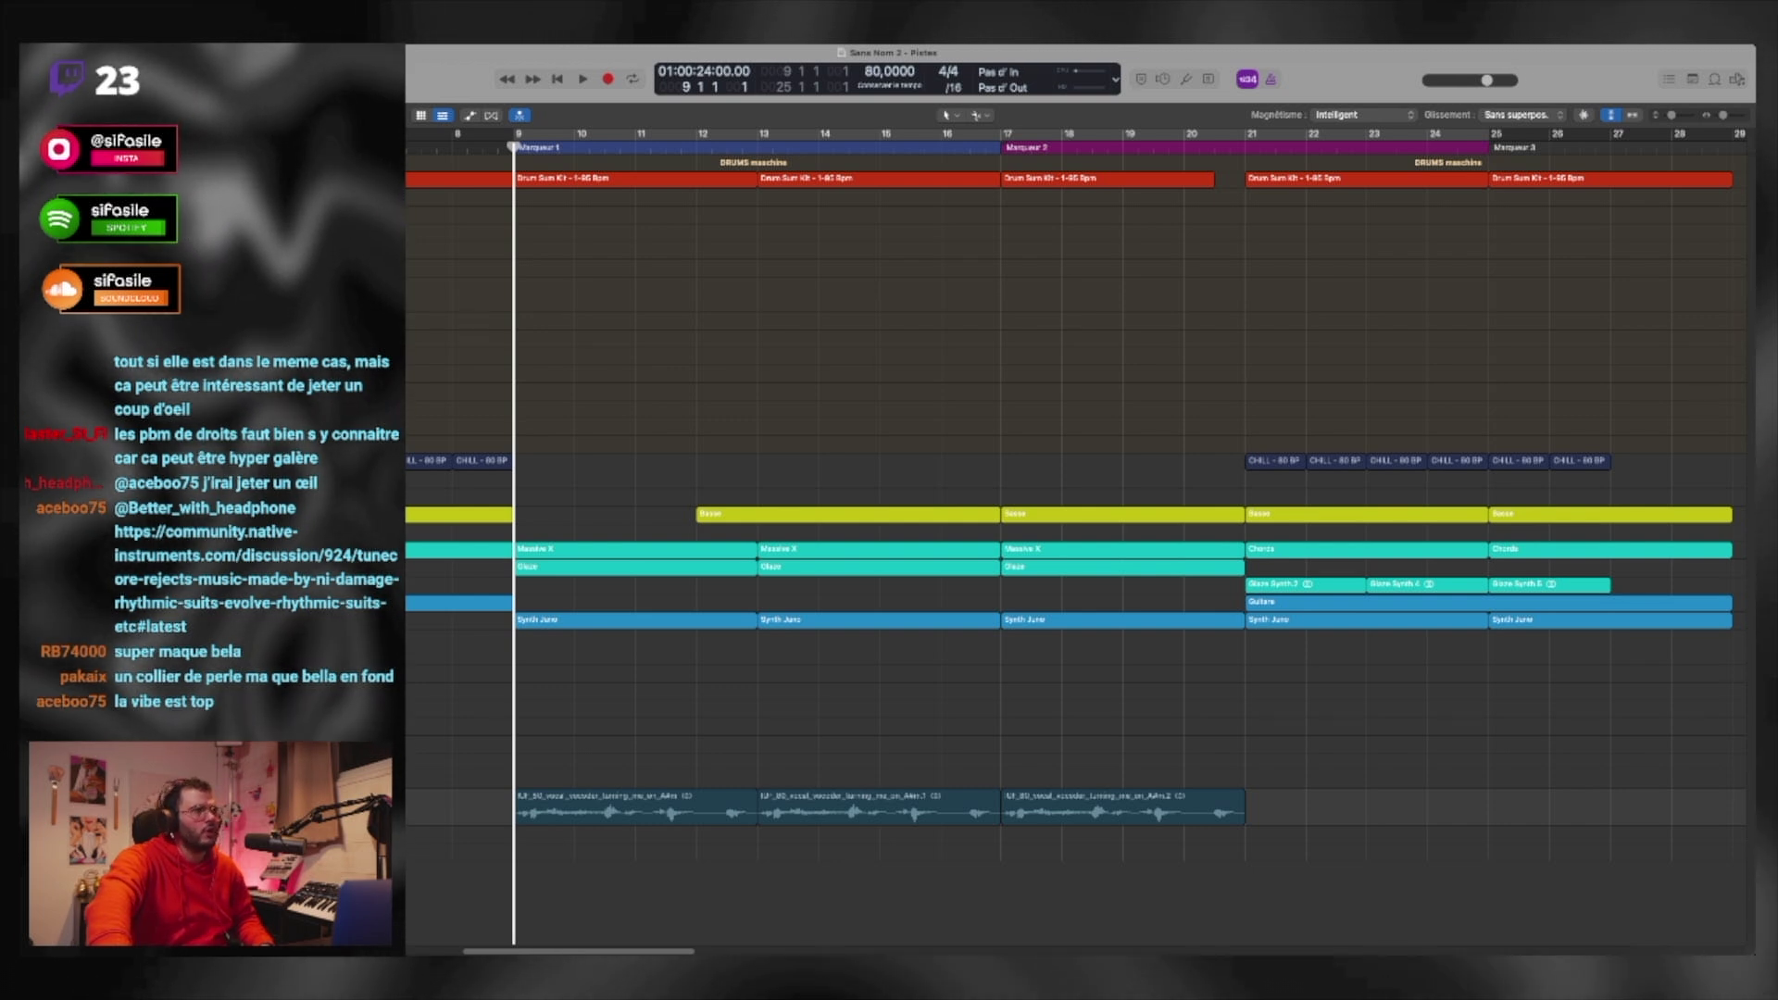
Step: Set up the Piano track with Kontakt's Ma Que Fiesta Drums and the Raum reverb, and audition it from bar 9
click(223, 163)
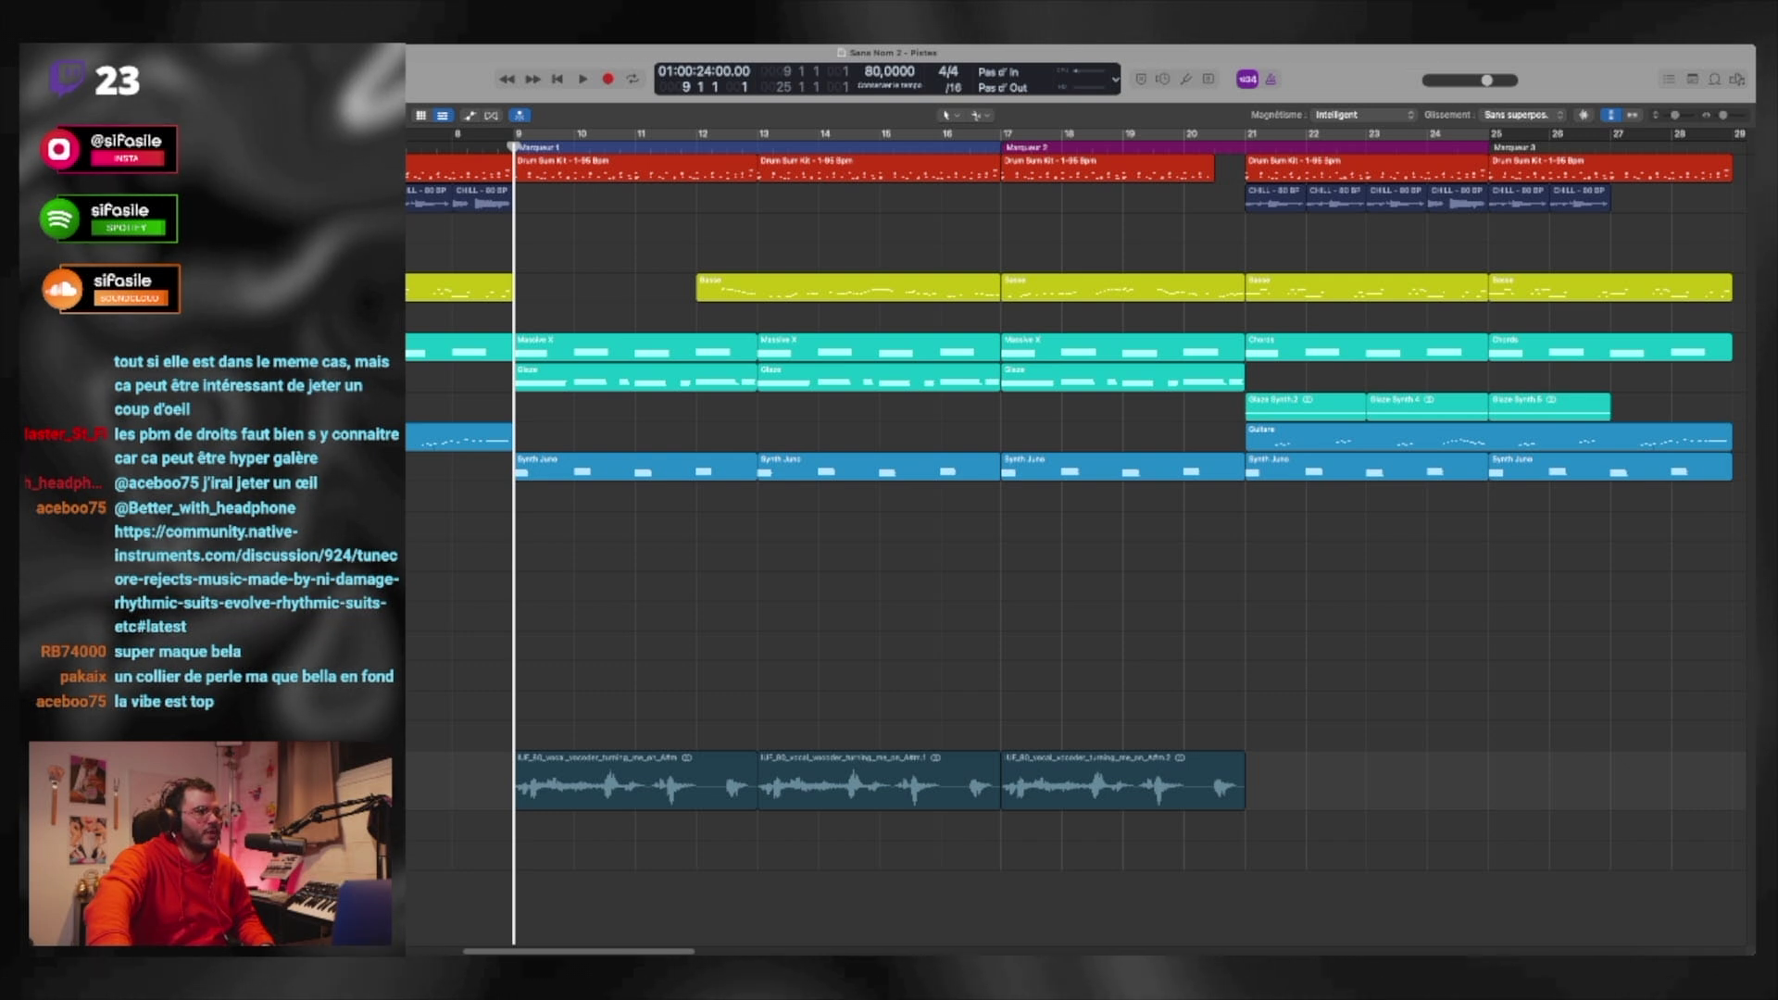
click(306, 497)
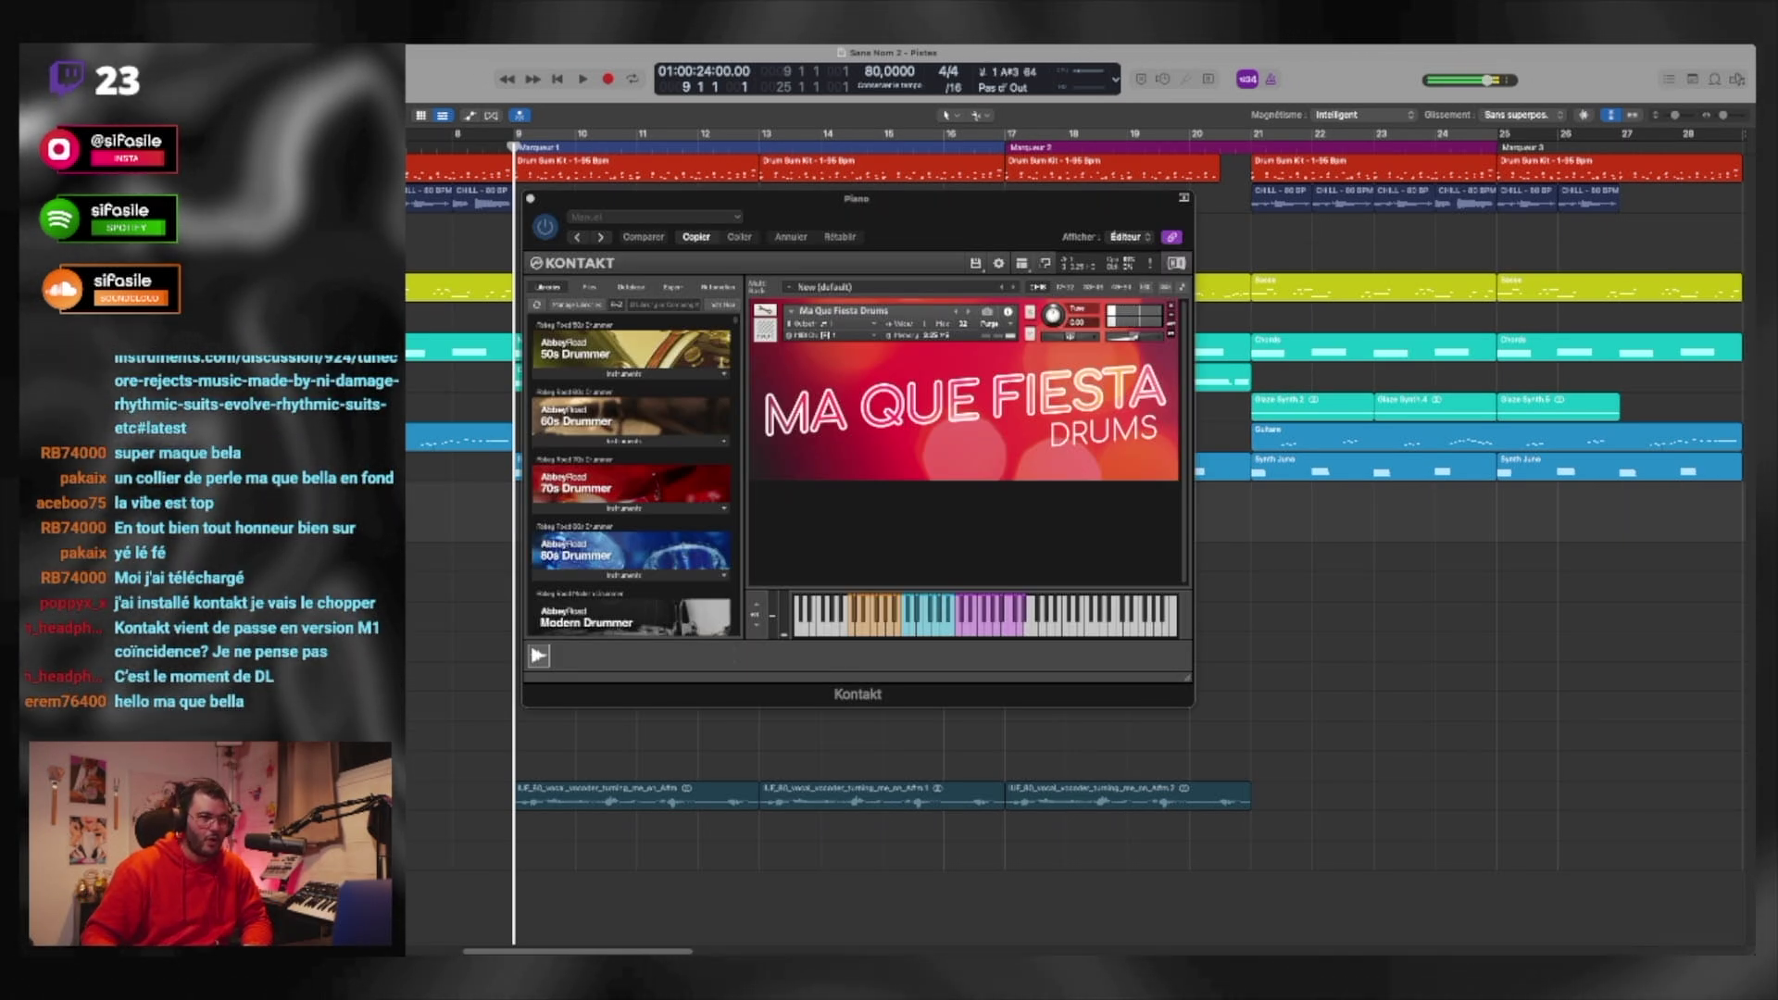
key(space)
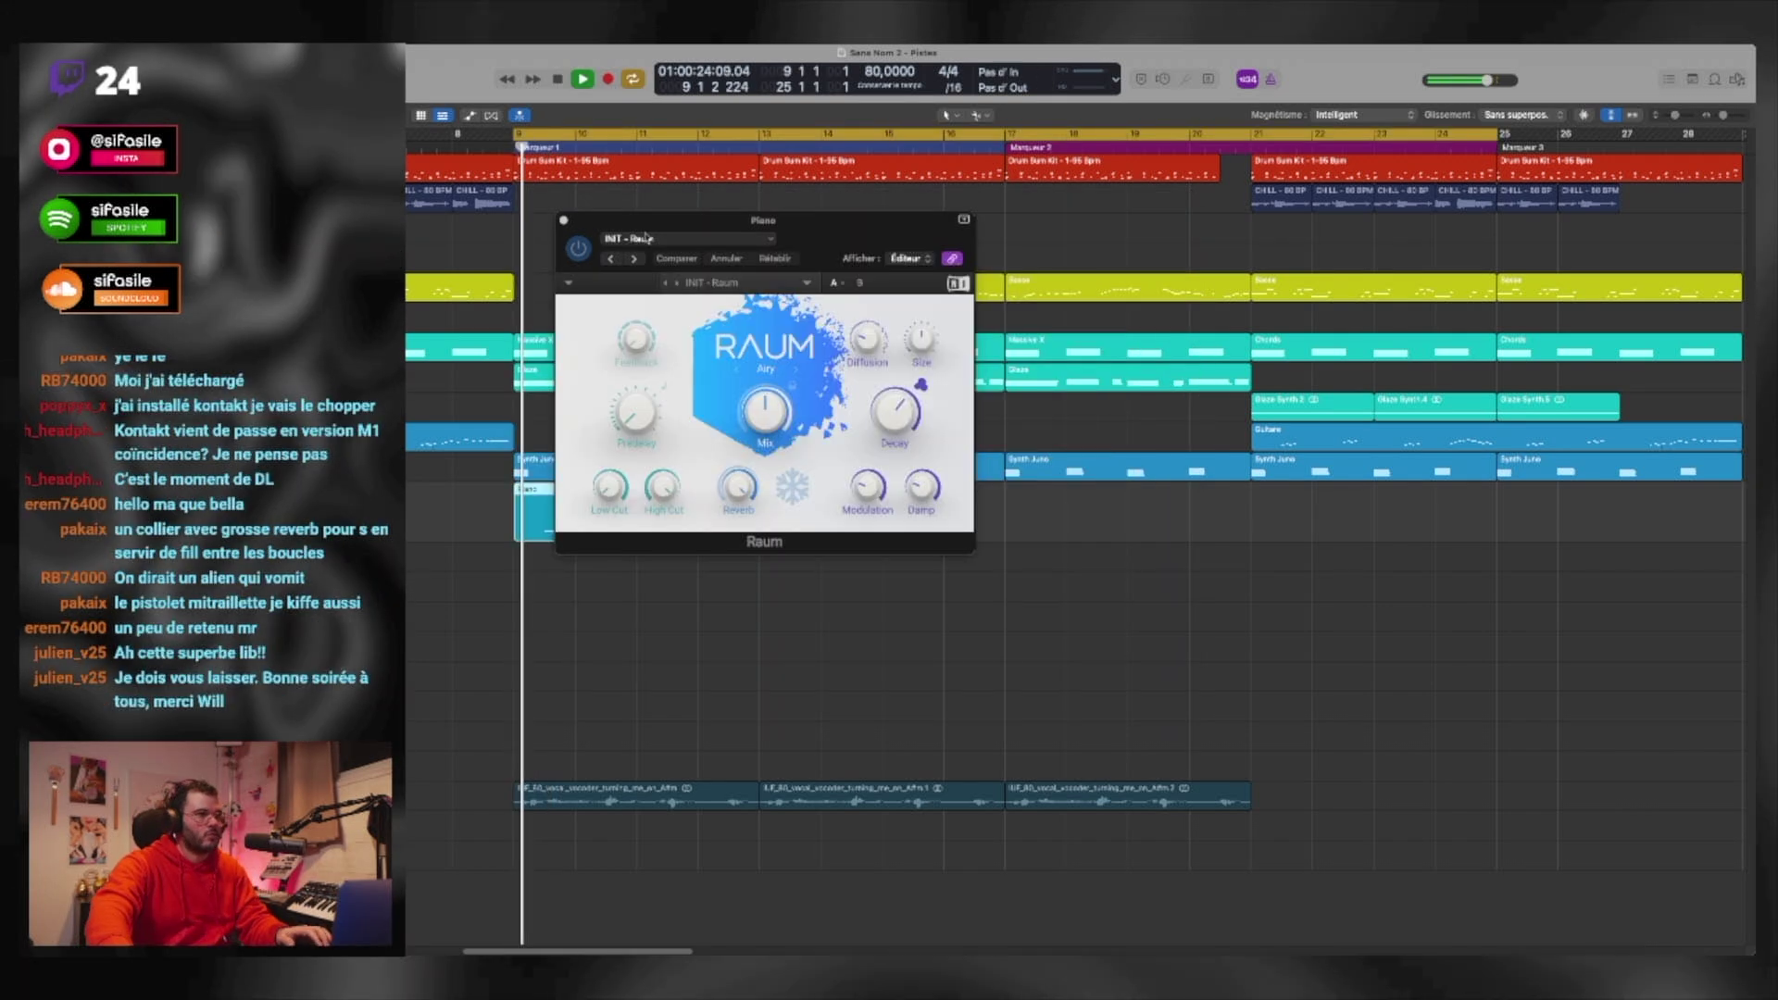
drag(659, 221, 866, 267)
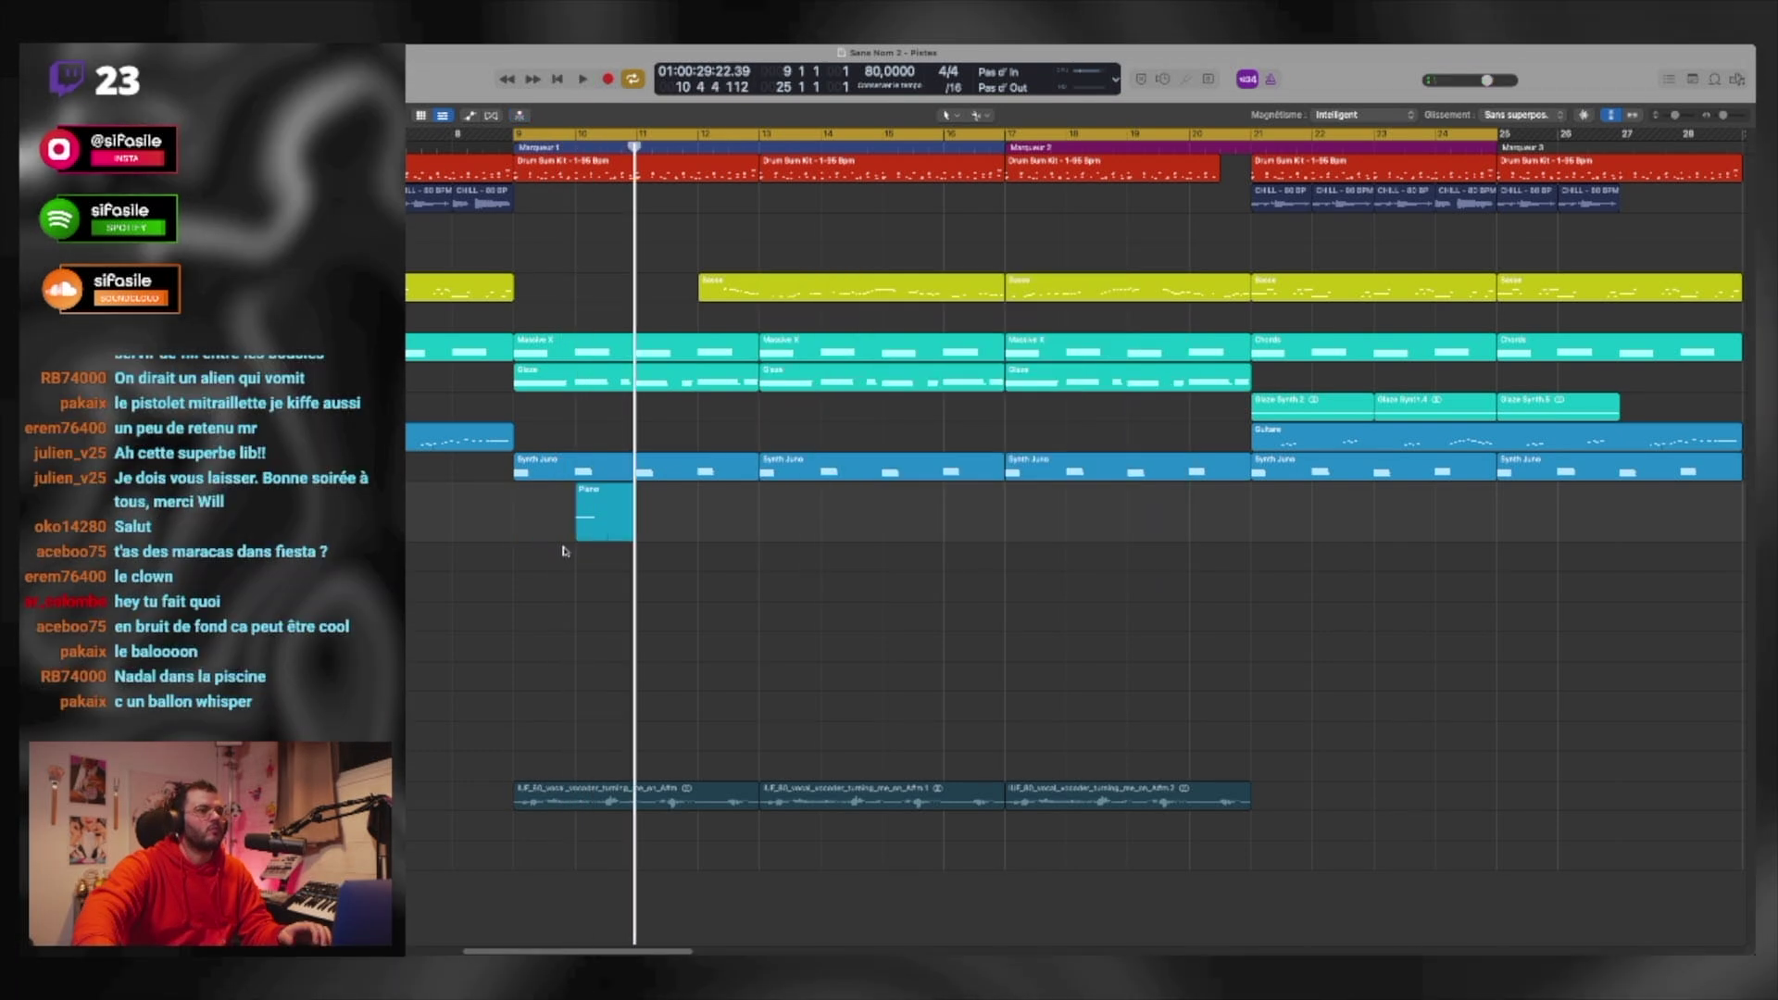
Step: Copy the one-bar Piano region to bar 16 and move the original from bar 10 to bar 12 while playing
key(space)
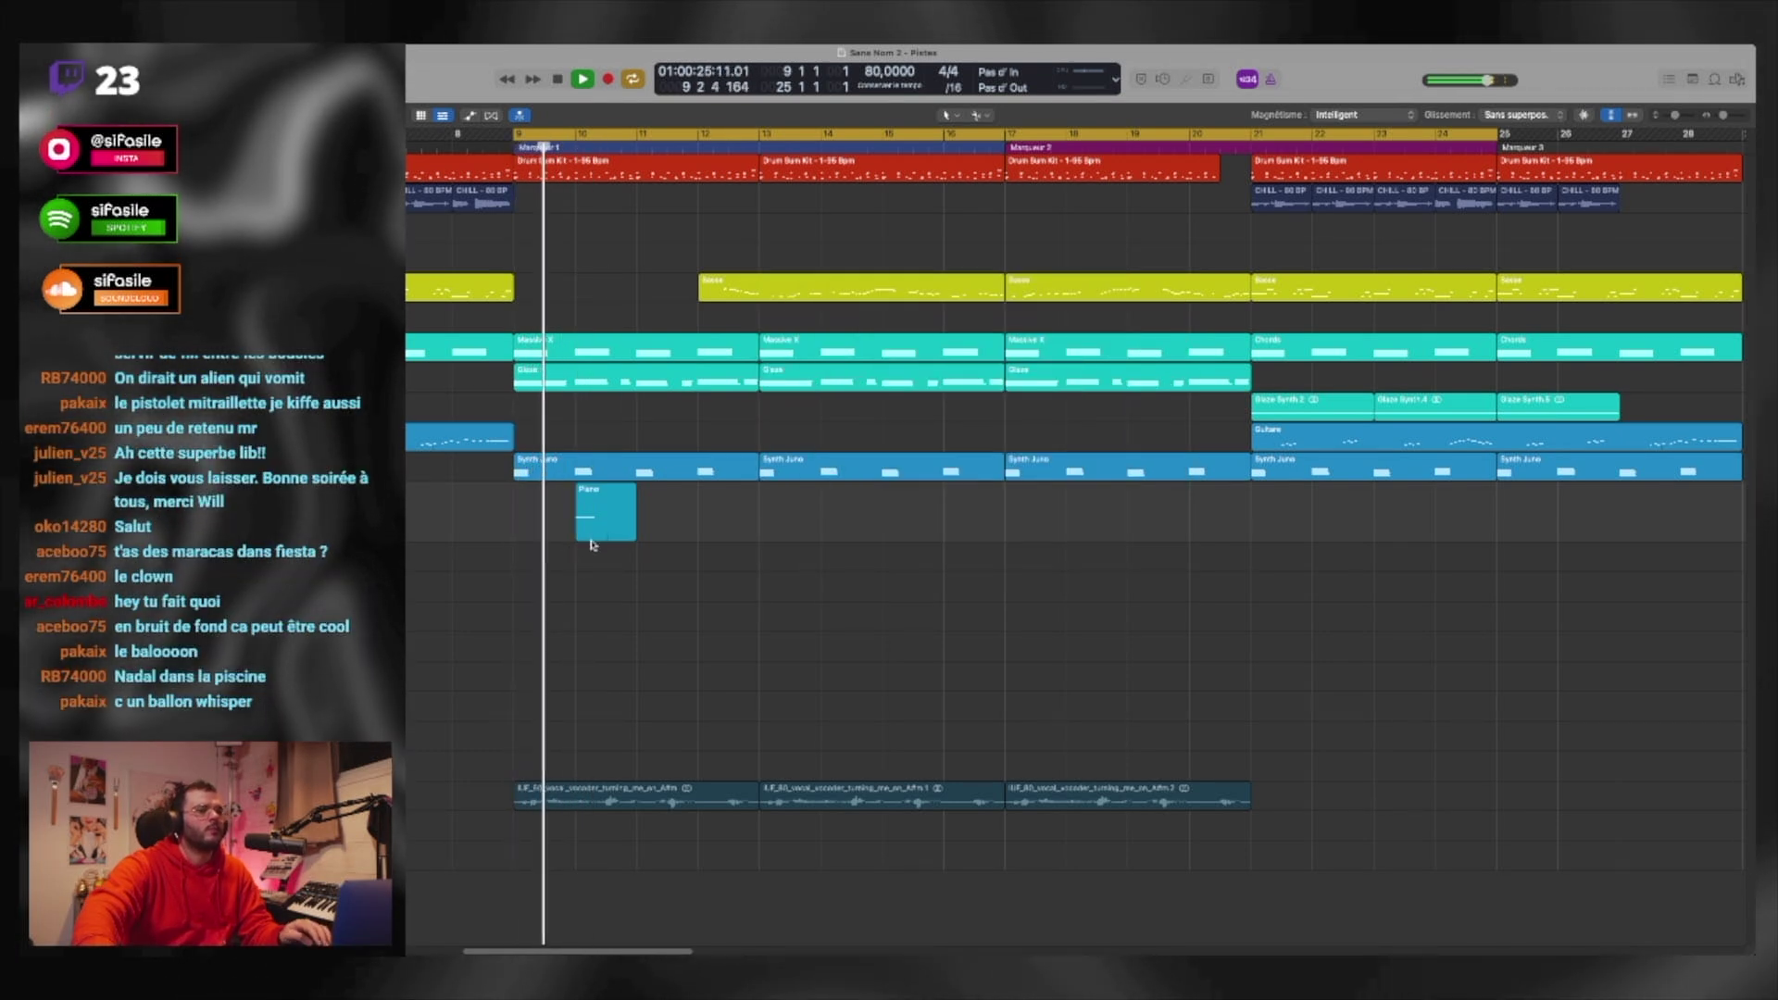
drag(604, 531, 973, 540)
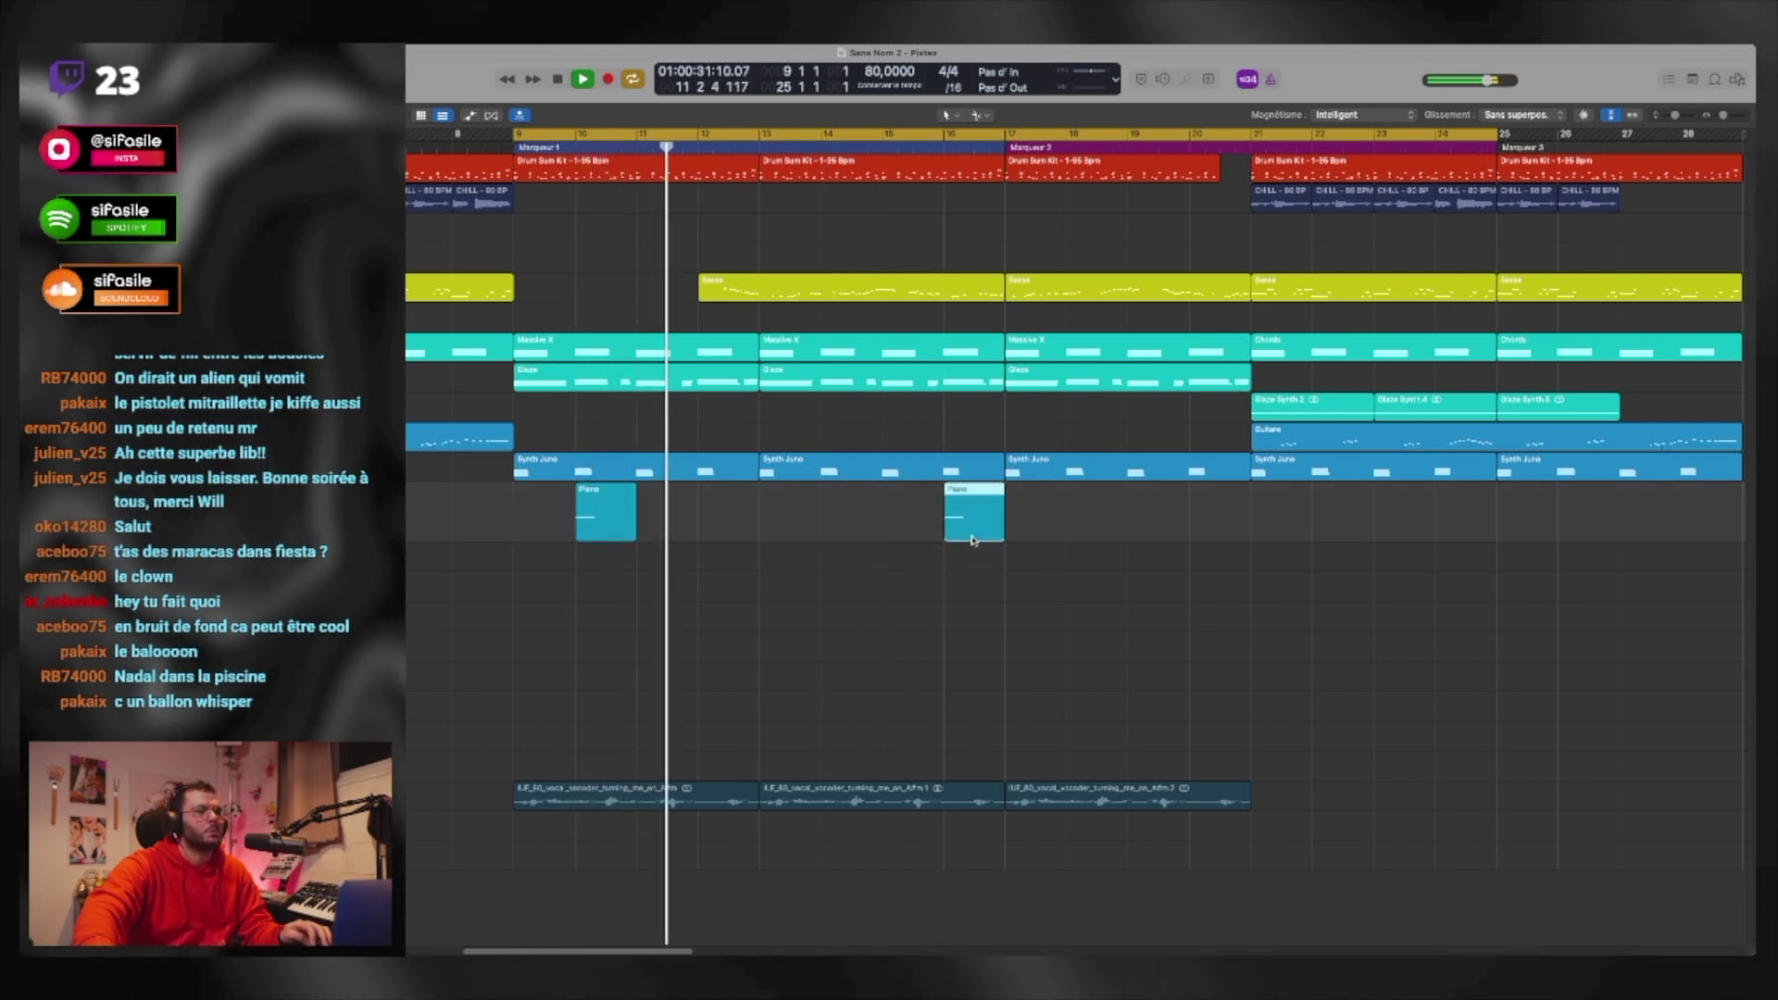
drag(584, 535, 707, 535)
key(space)
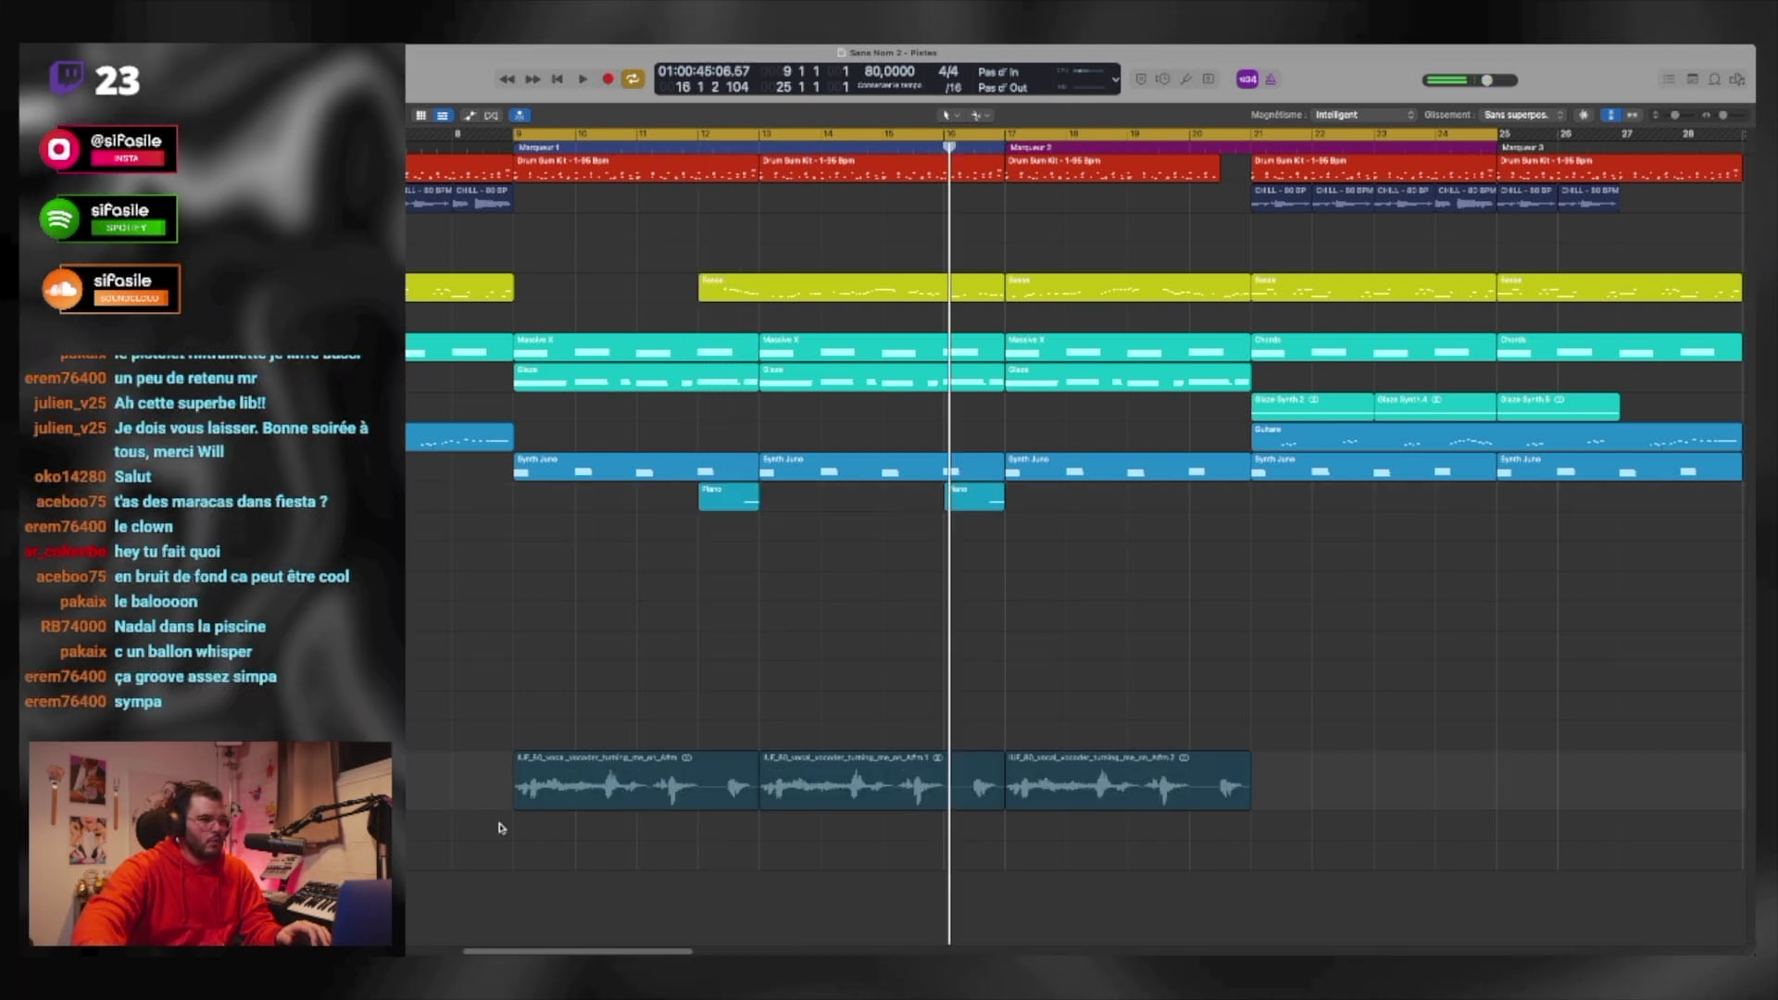
Step: Solo the vocal vocoder track, play it from bar 9 and add the Looperator effect to it
click(560, 784)
key(space)
key(s)
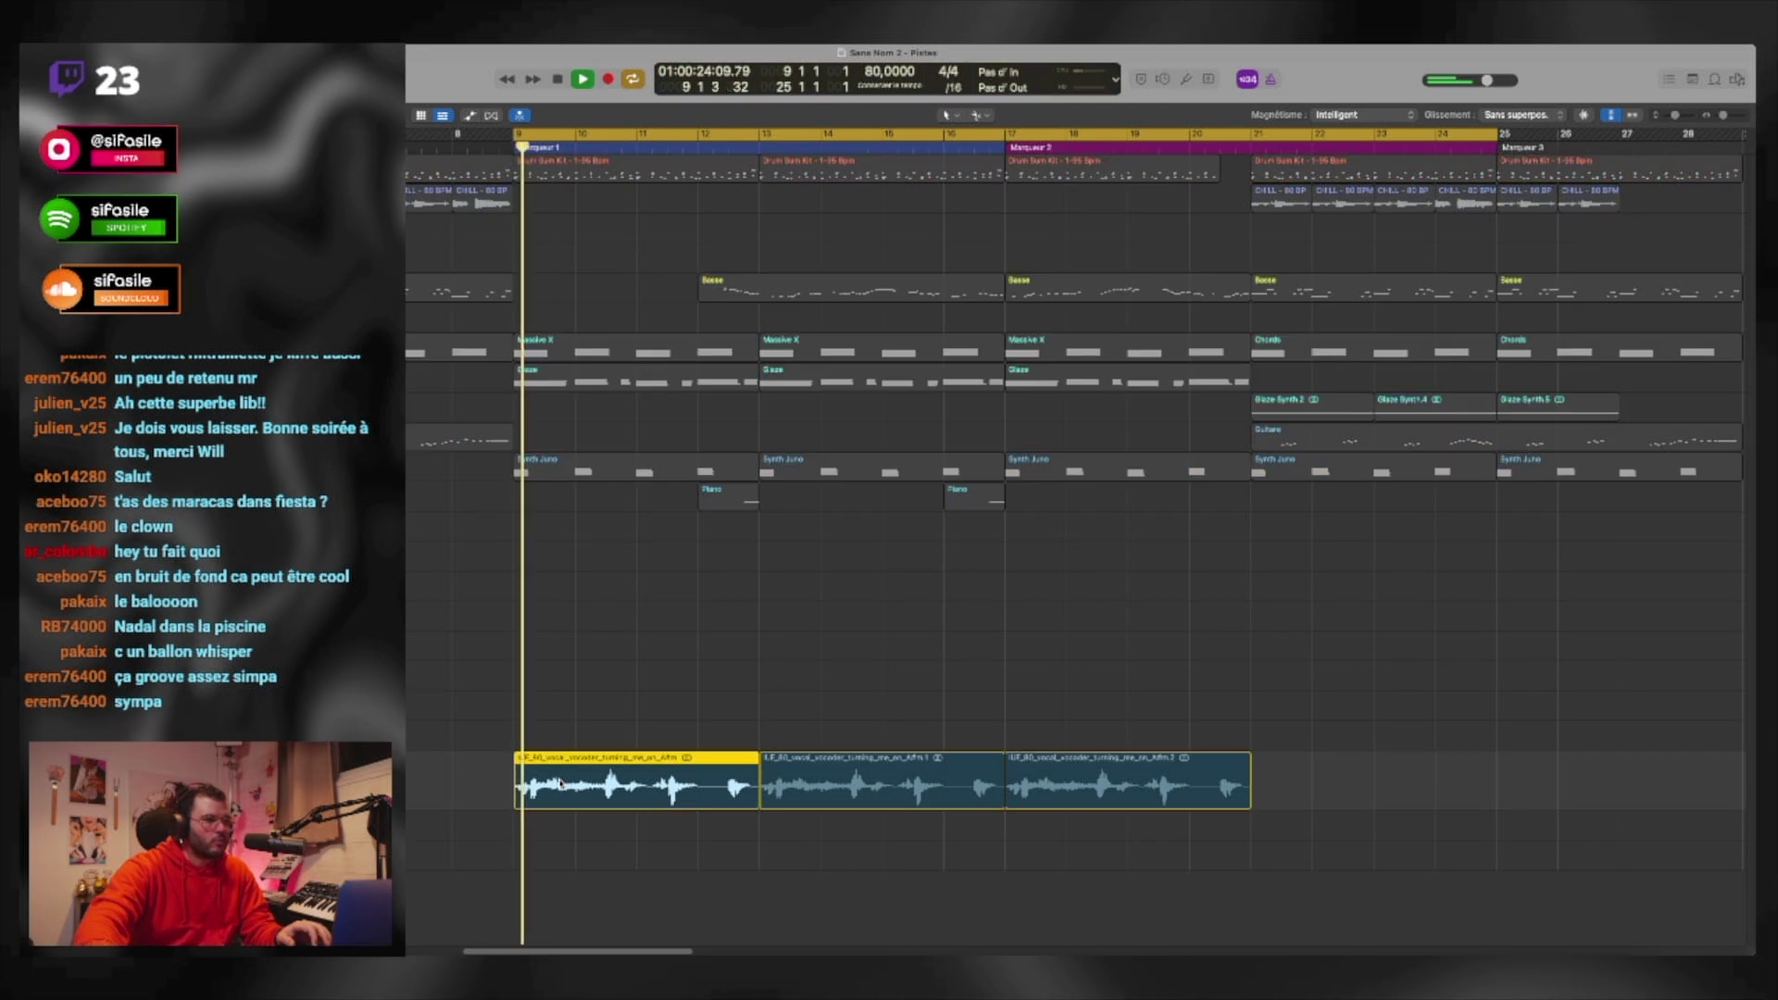
key(space)
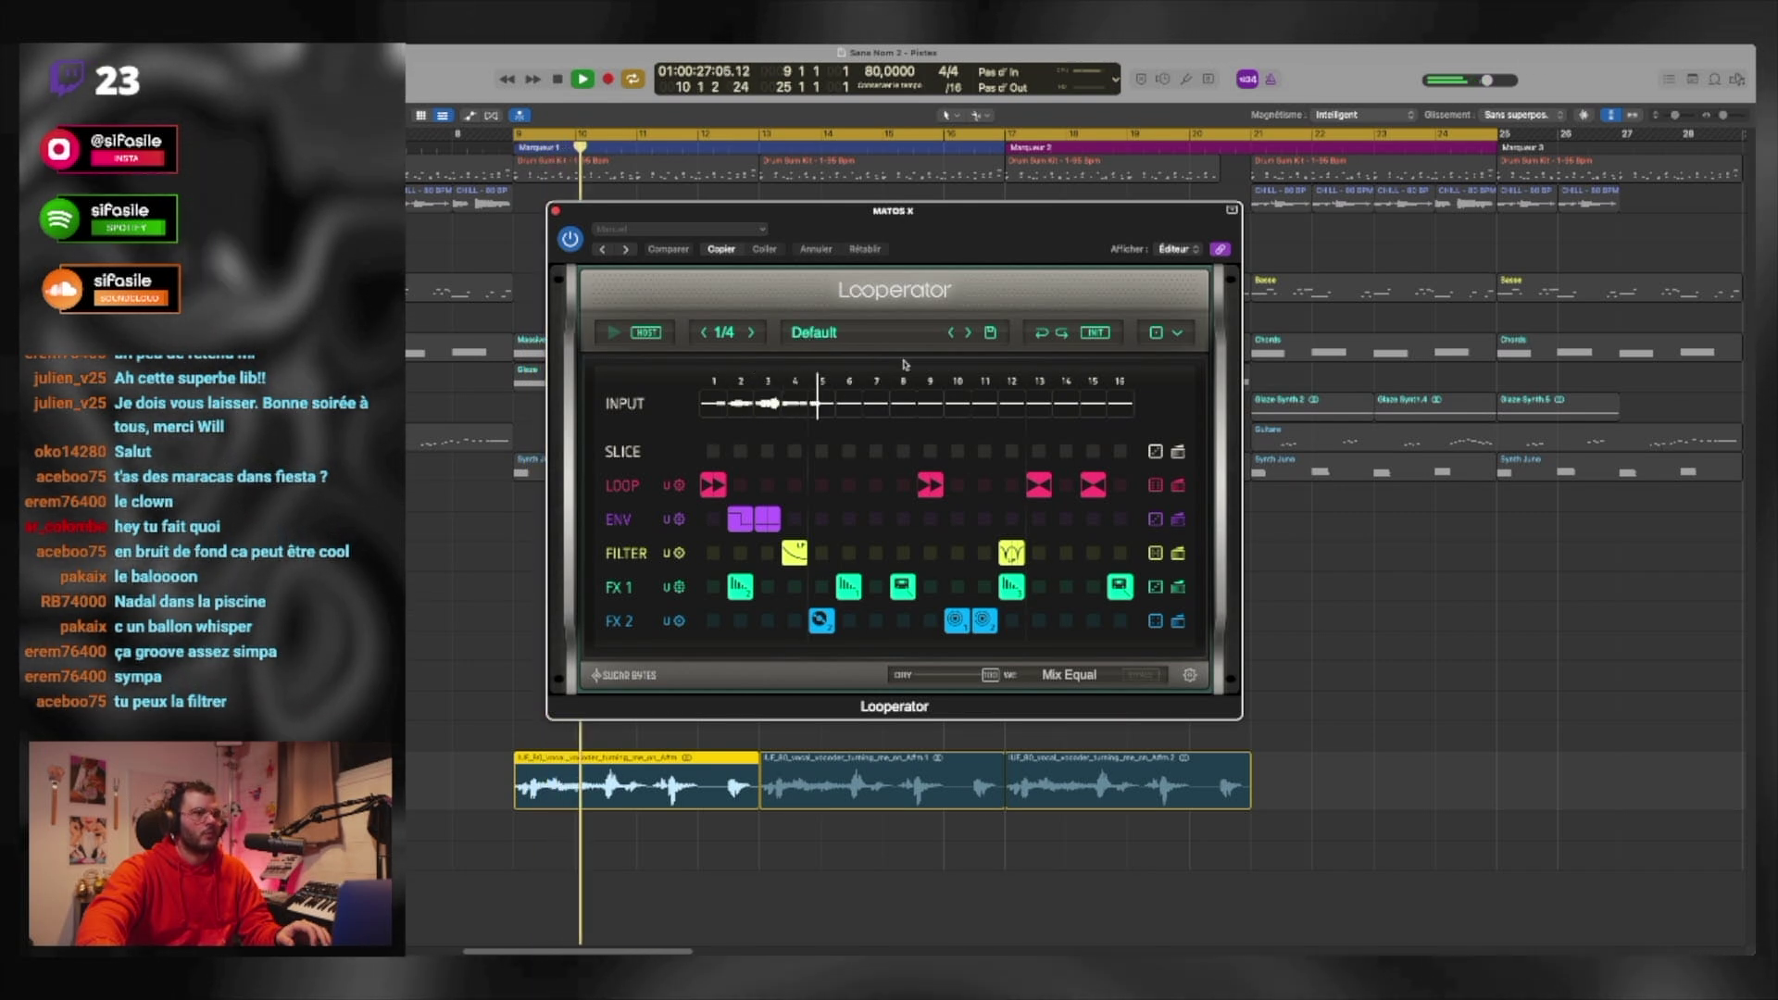
Step: Reset Looperator's pattern and program Loop on steps 1, 5 and 11, FX 1 on step 4, and FX 2 on steps 6 and 15
click(1095, 331)
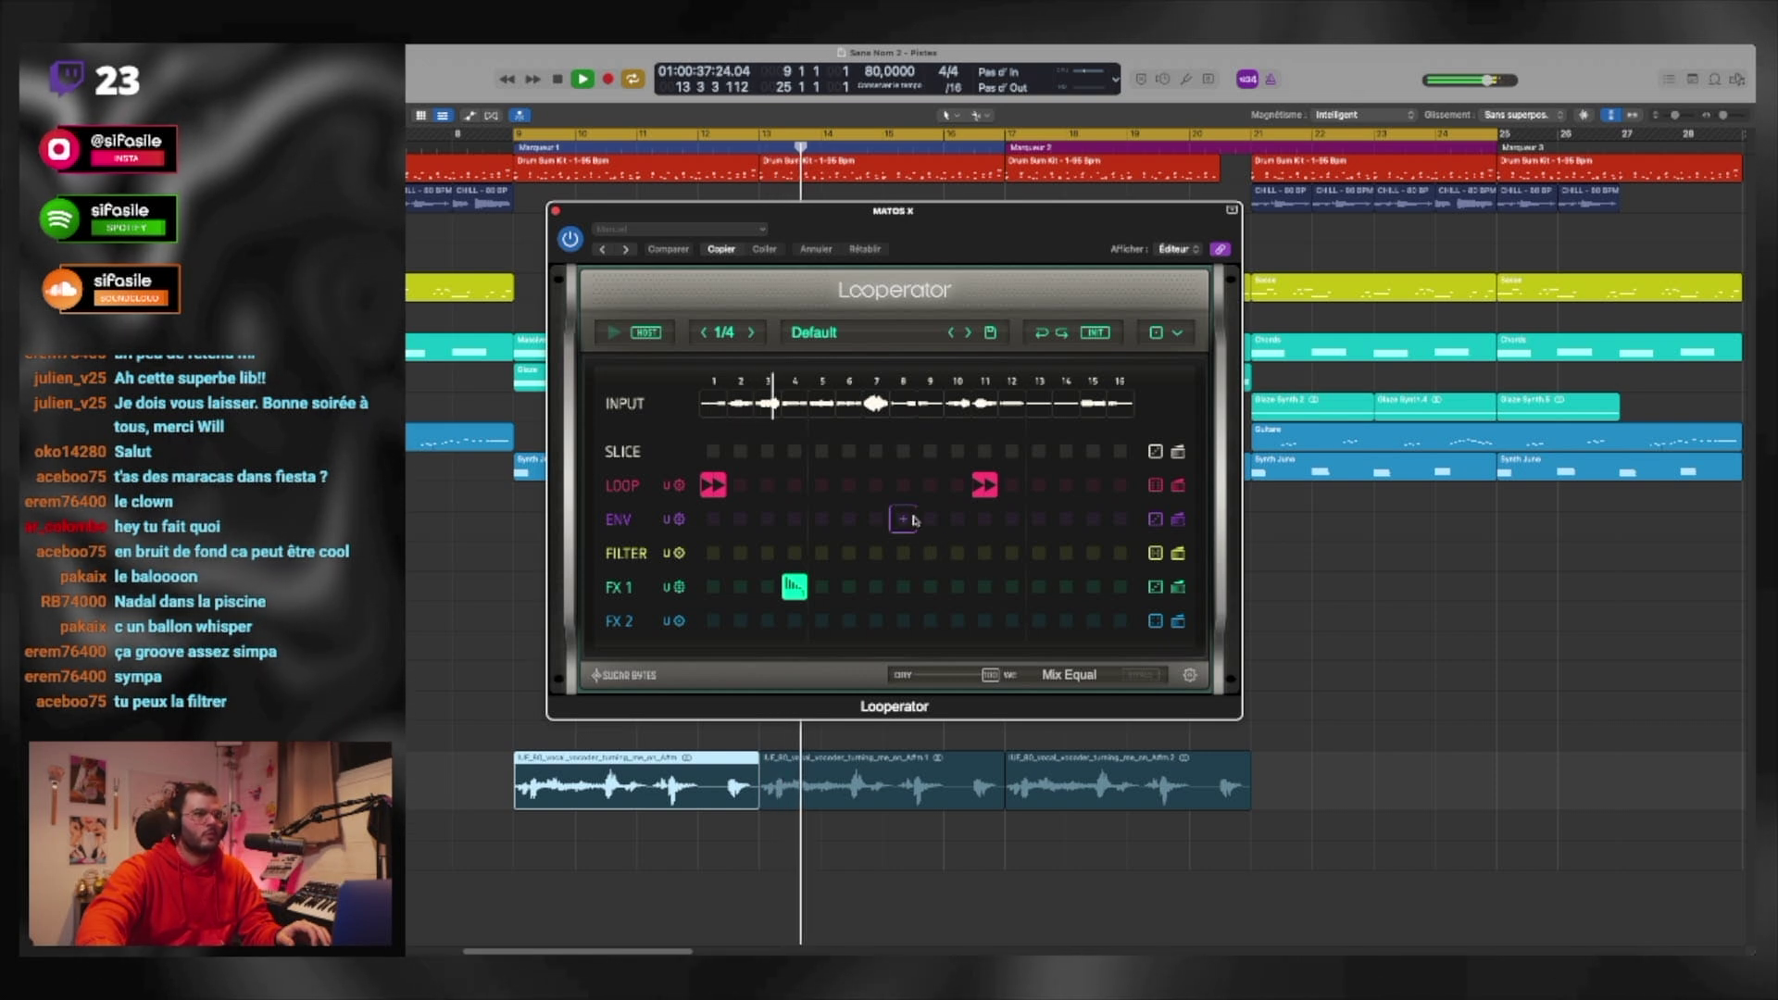
key(space)
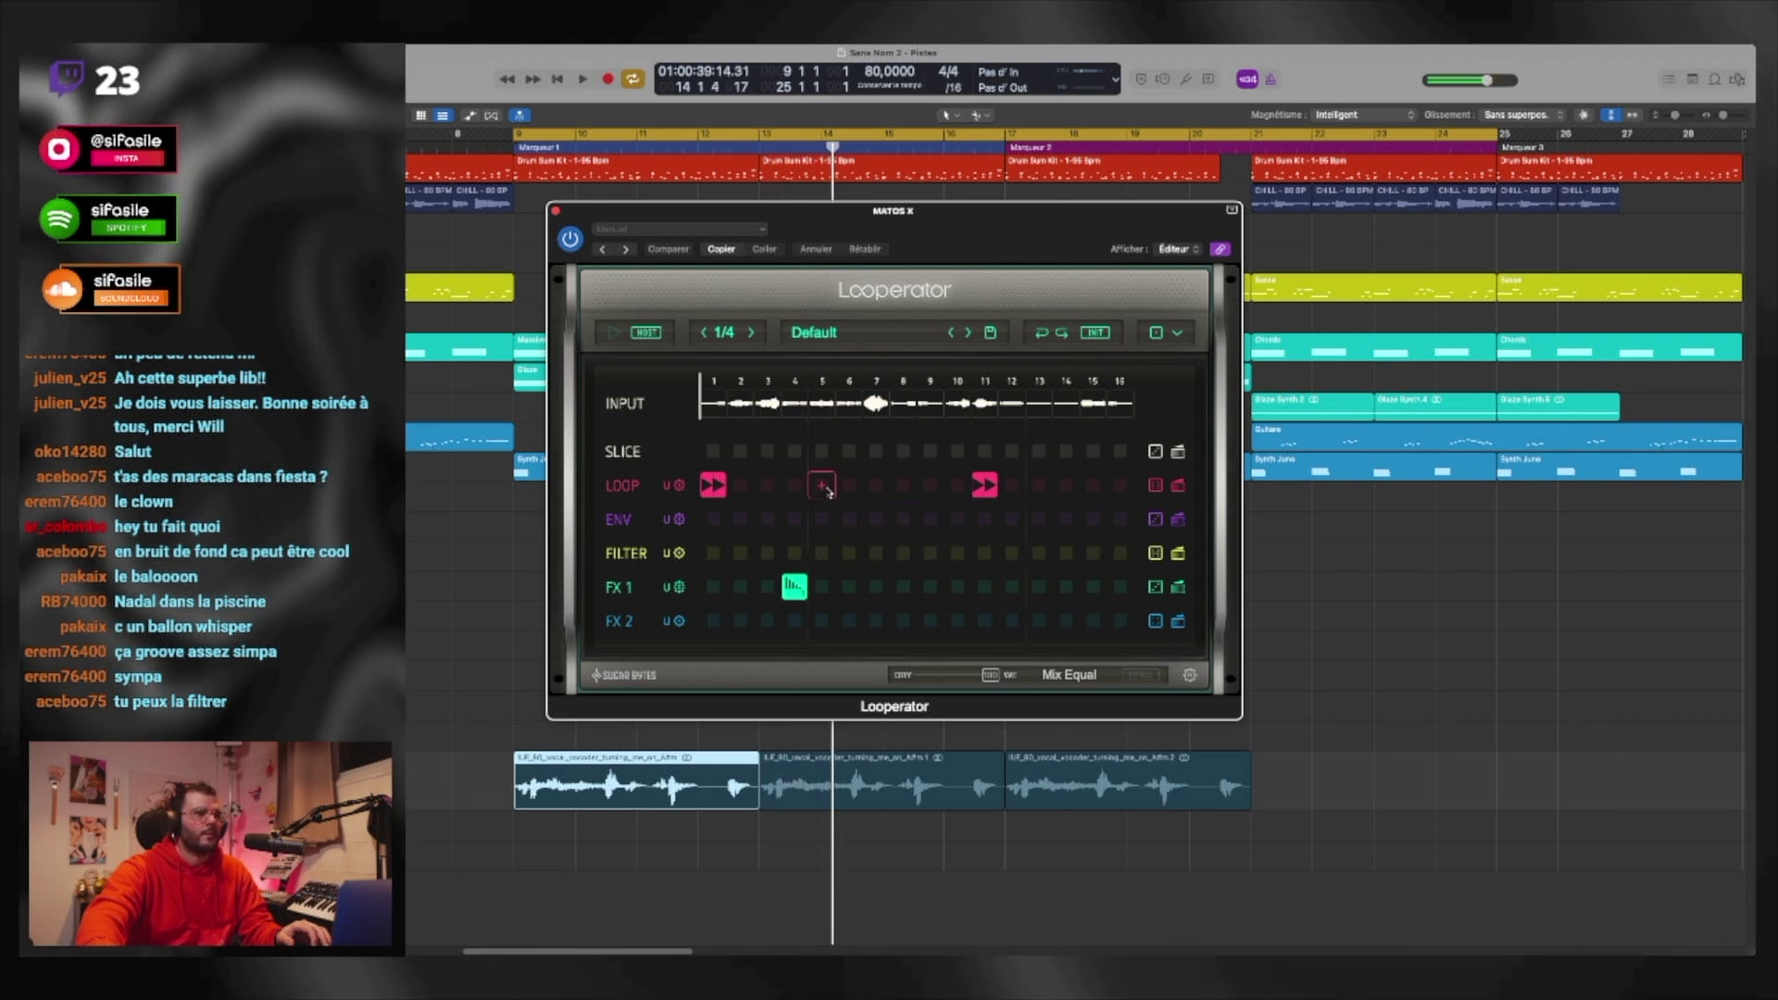
click(823, 486)
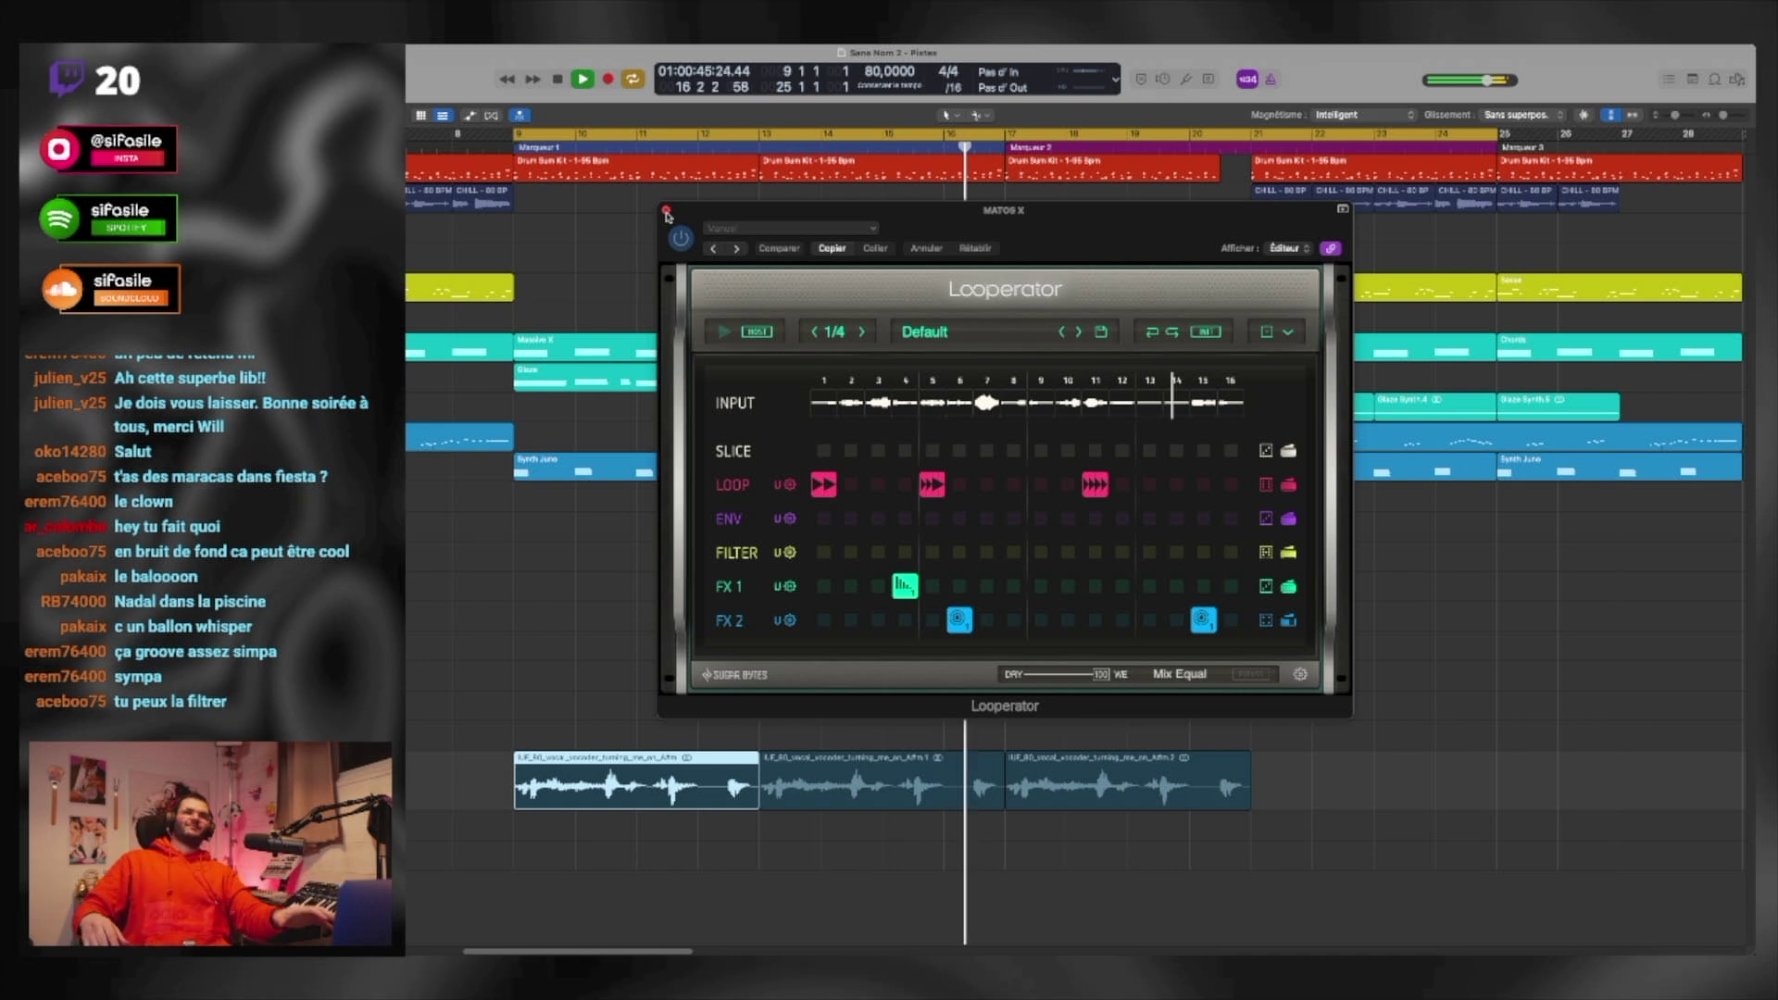
key(space)
drag(730, 218, 723, 233)
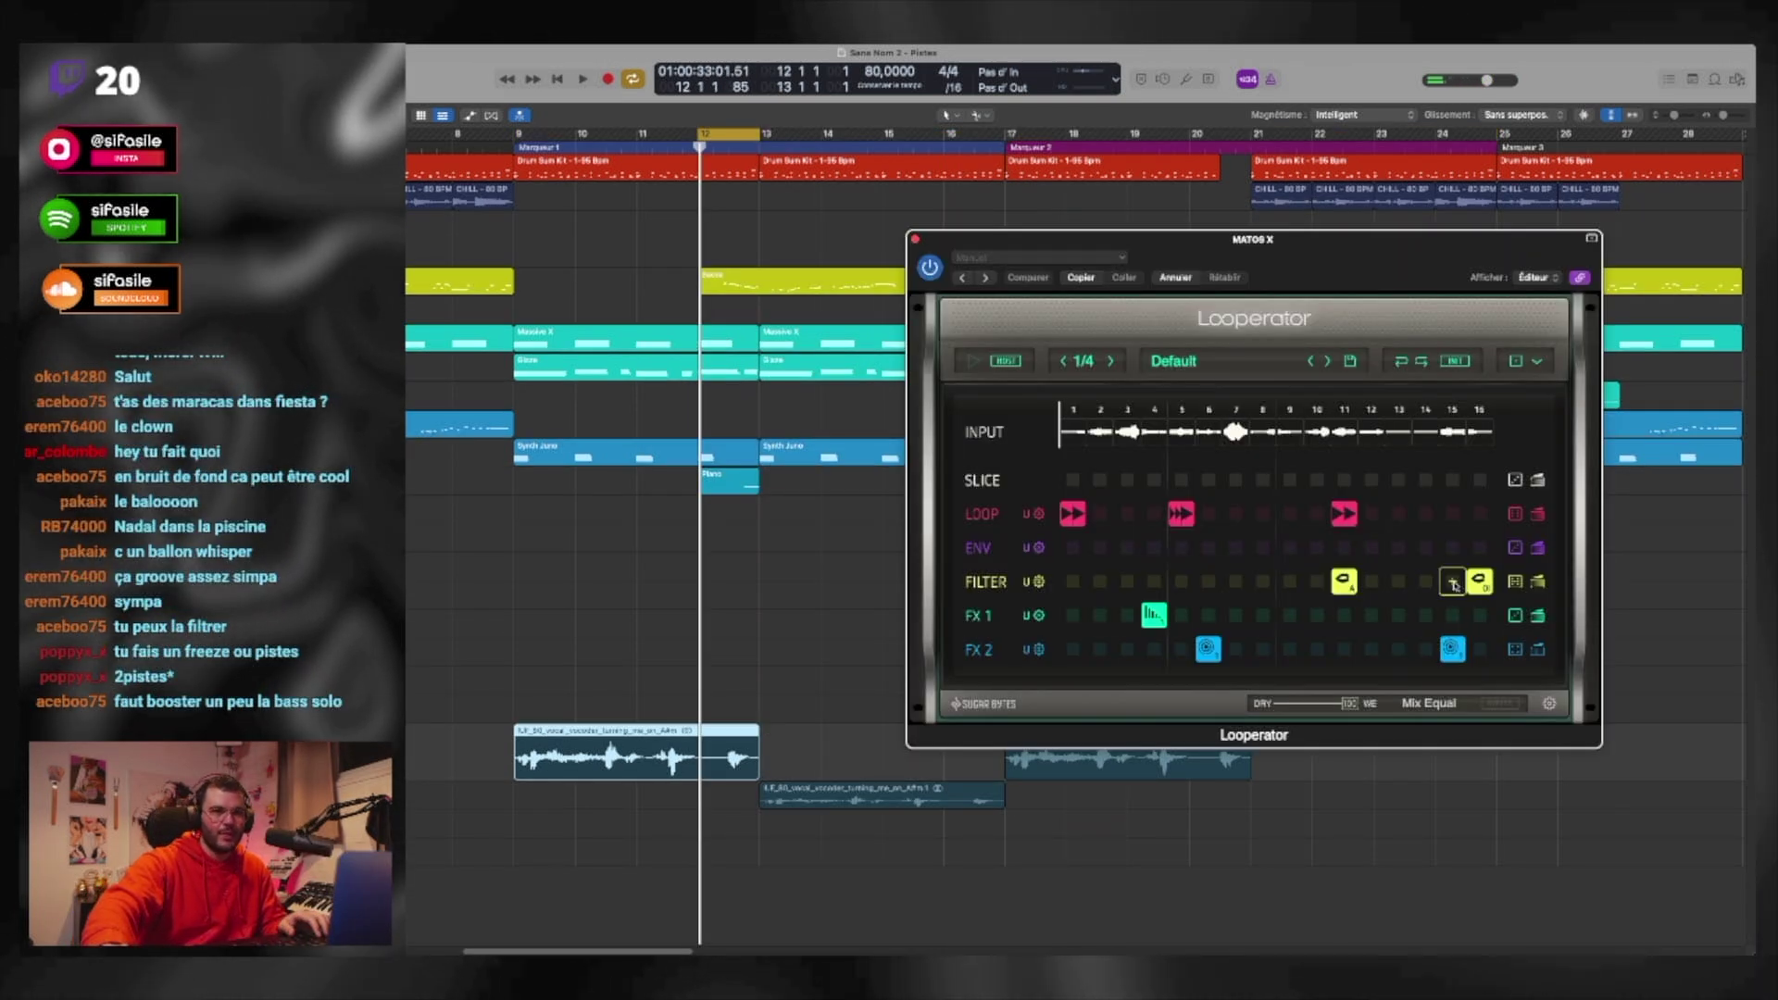
Step: Set Looperator's Filter step 15 to Vowel Transition A -> I x2
click(1455, 584)
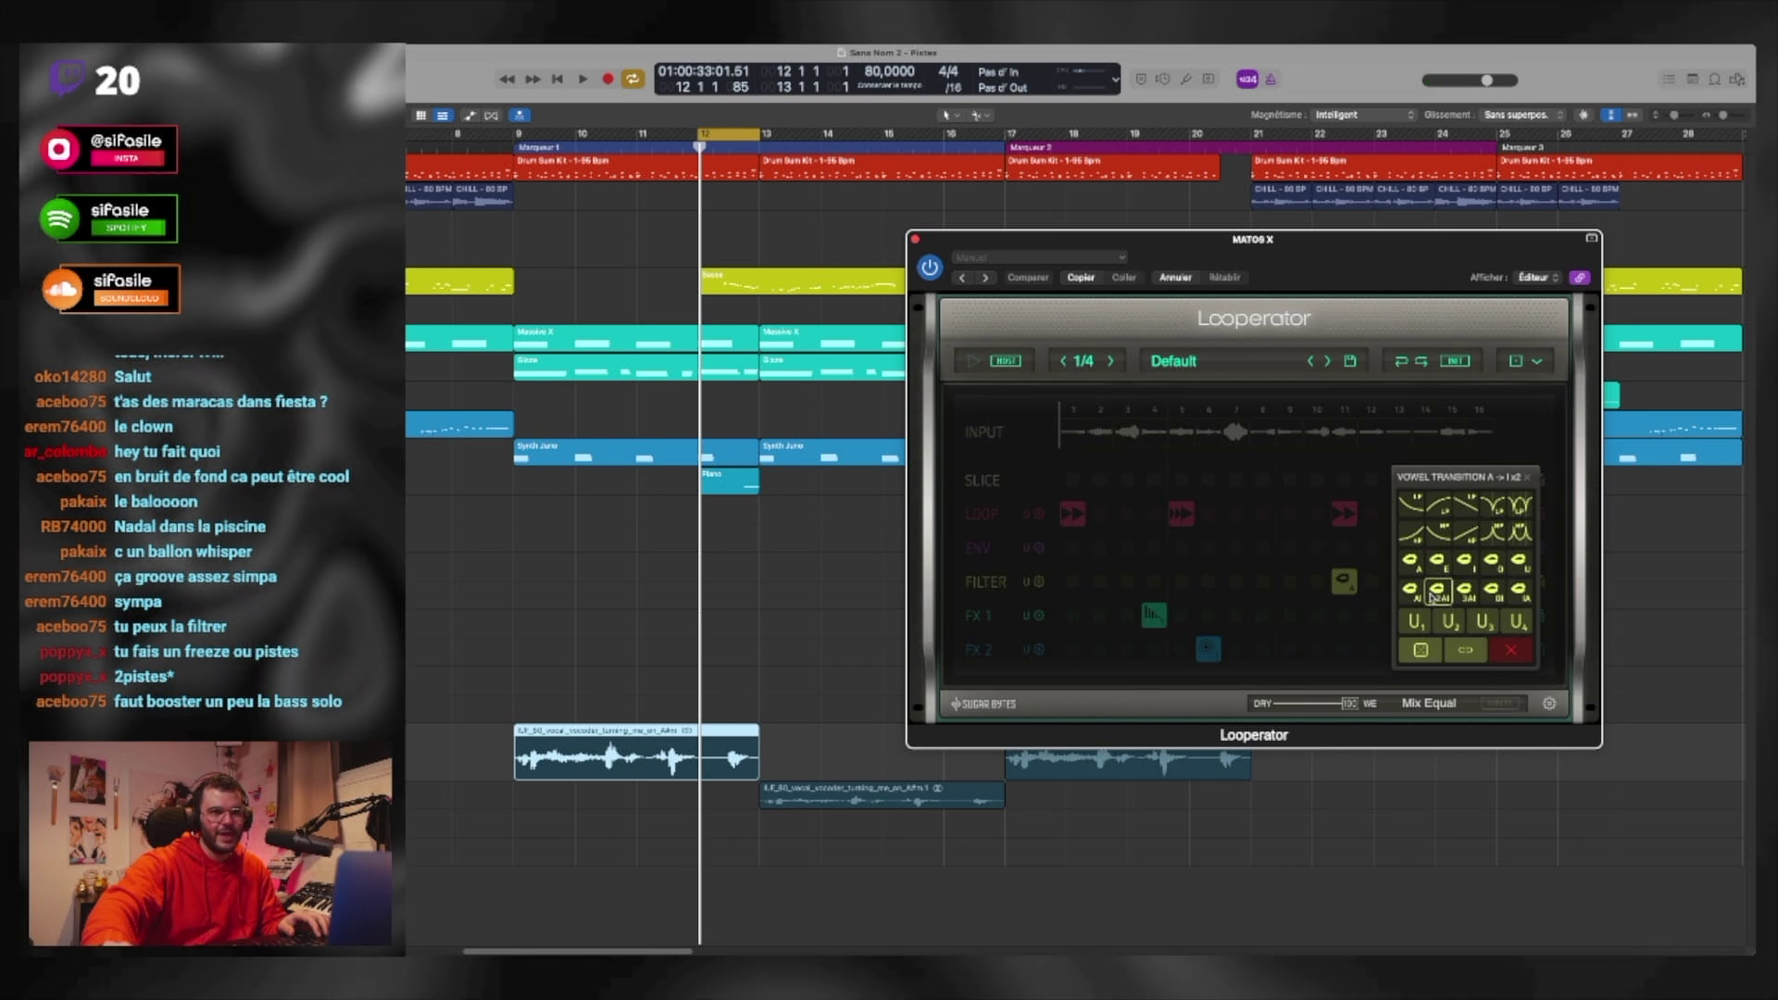
click(1439, 590)
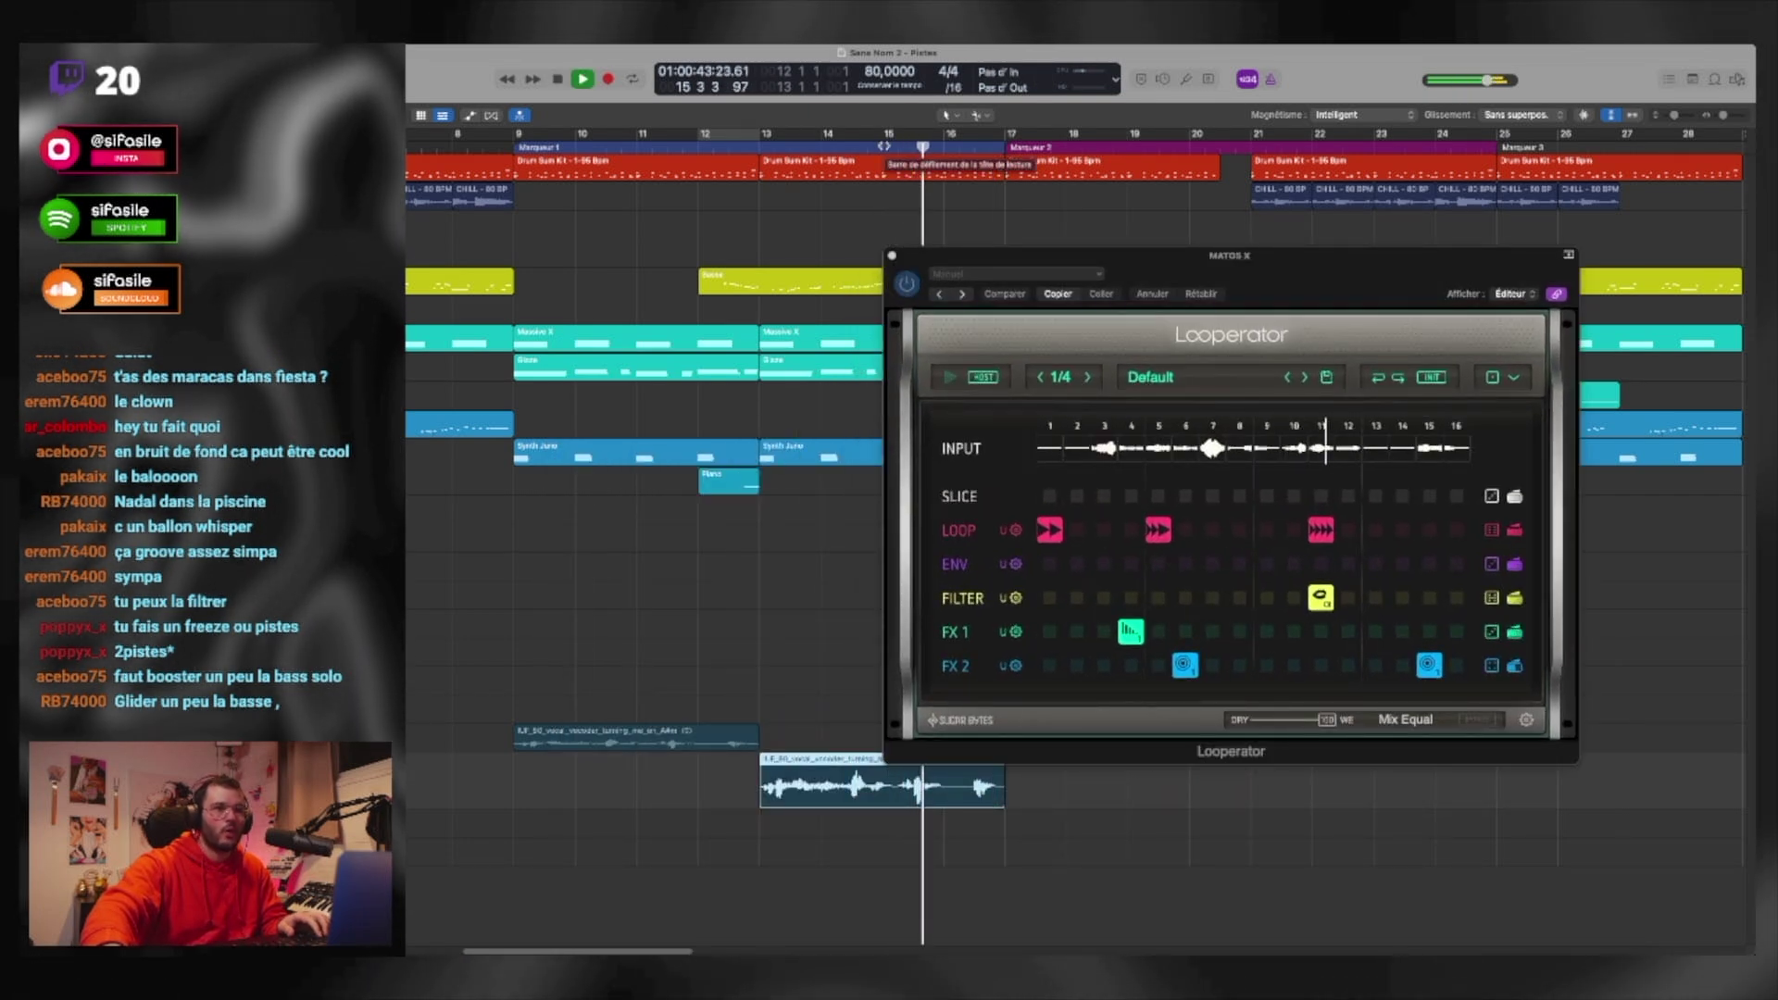
Step: Check the Looperator on the vocal track that starts at bar 13 and move its window off the arrangement
click(893, 257)
key(v)
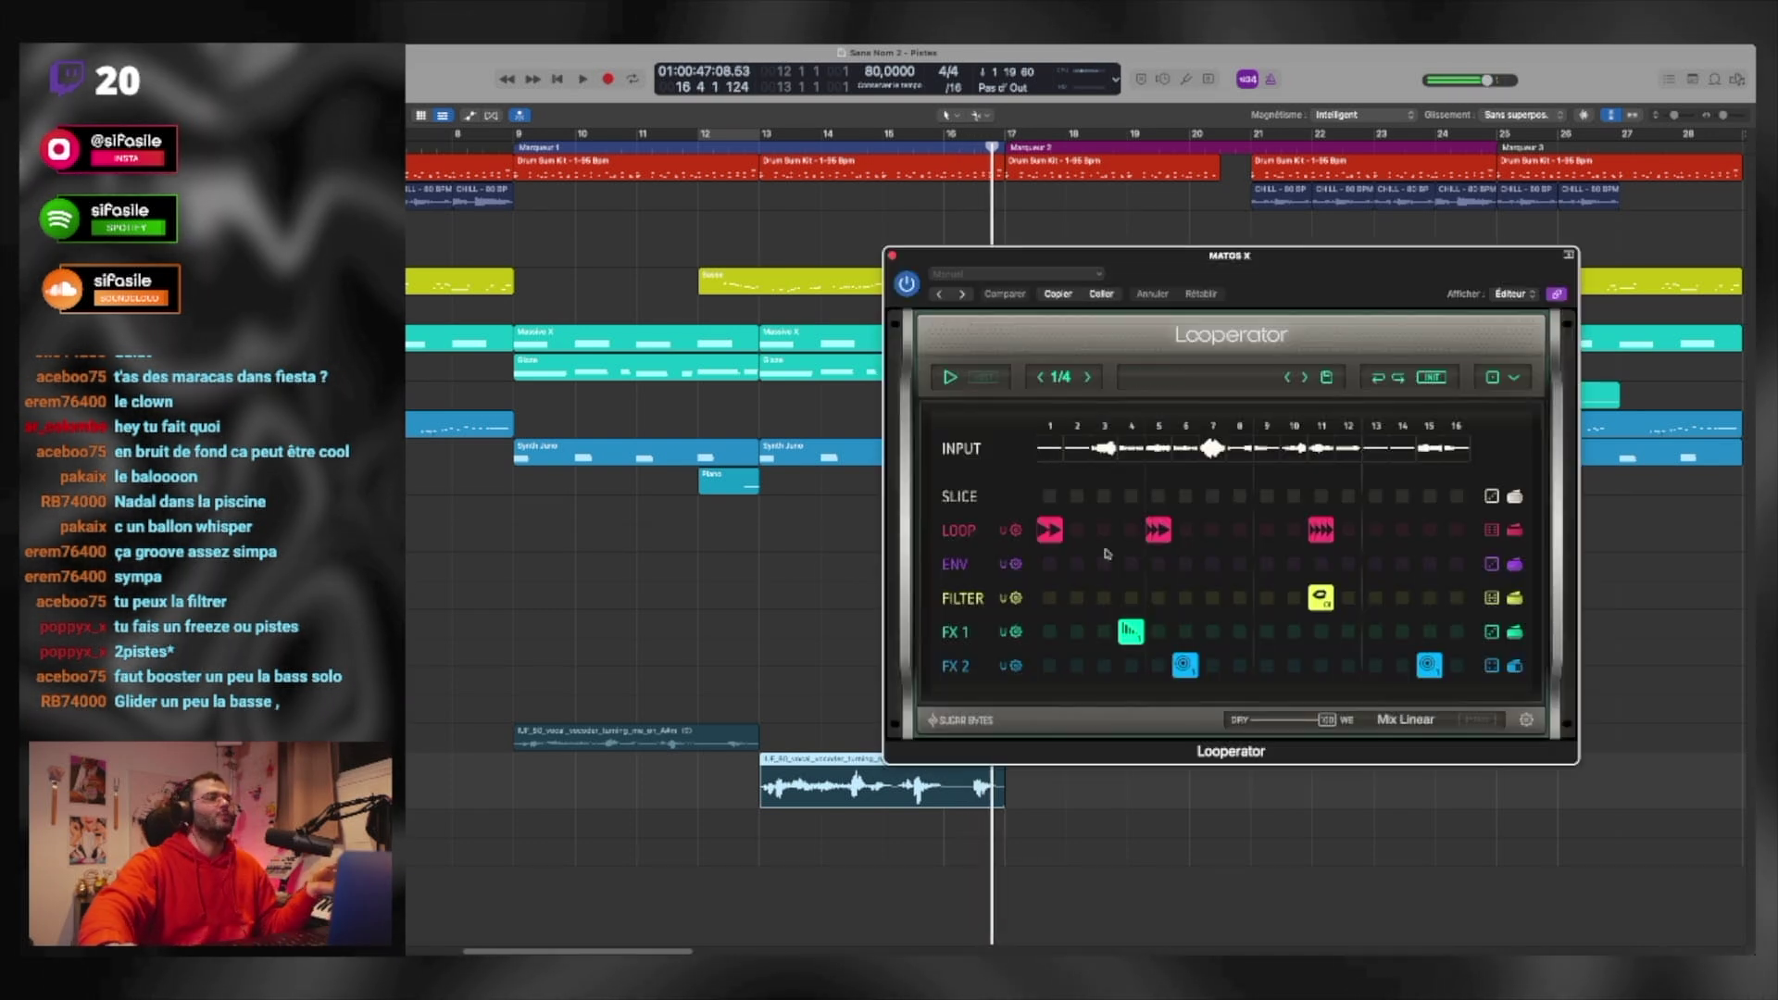
drag(1111, 255, 852, 229)
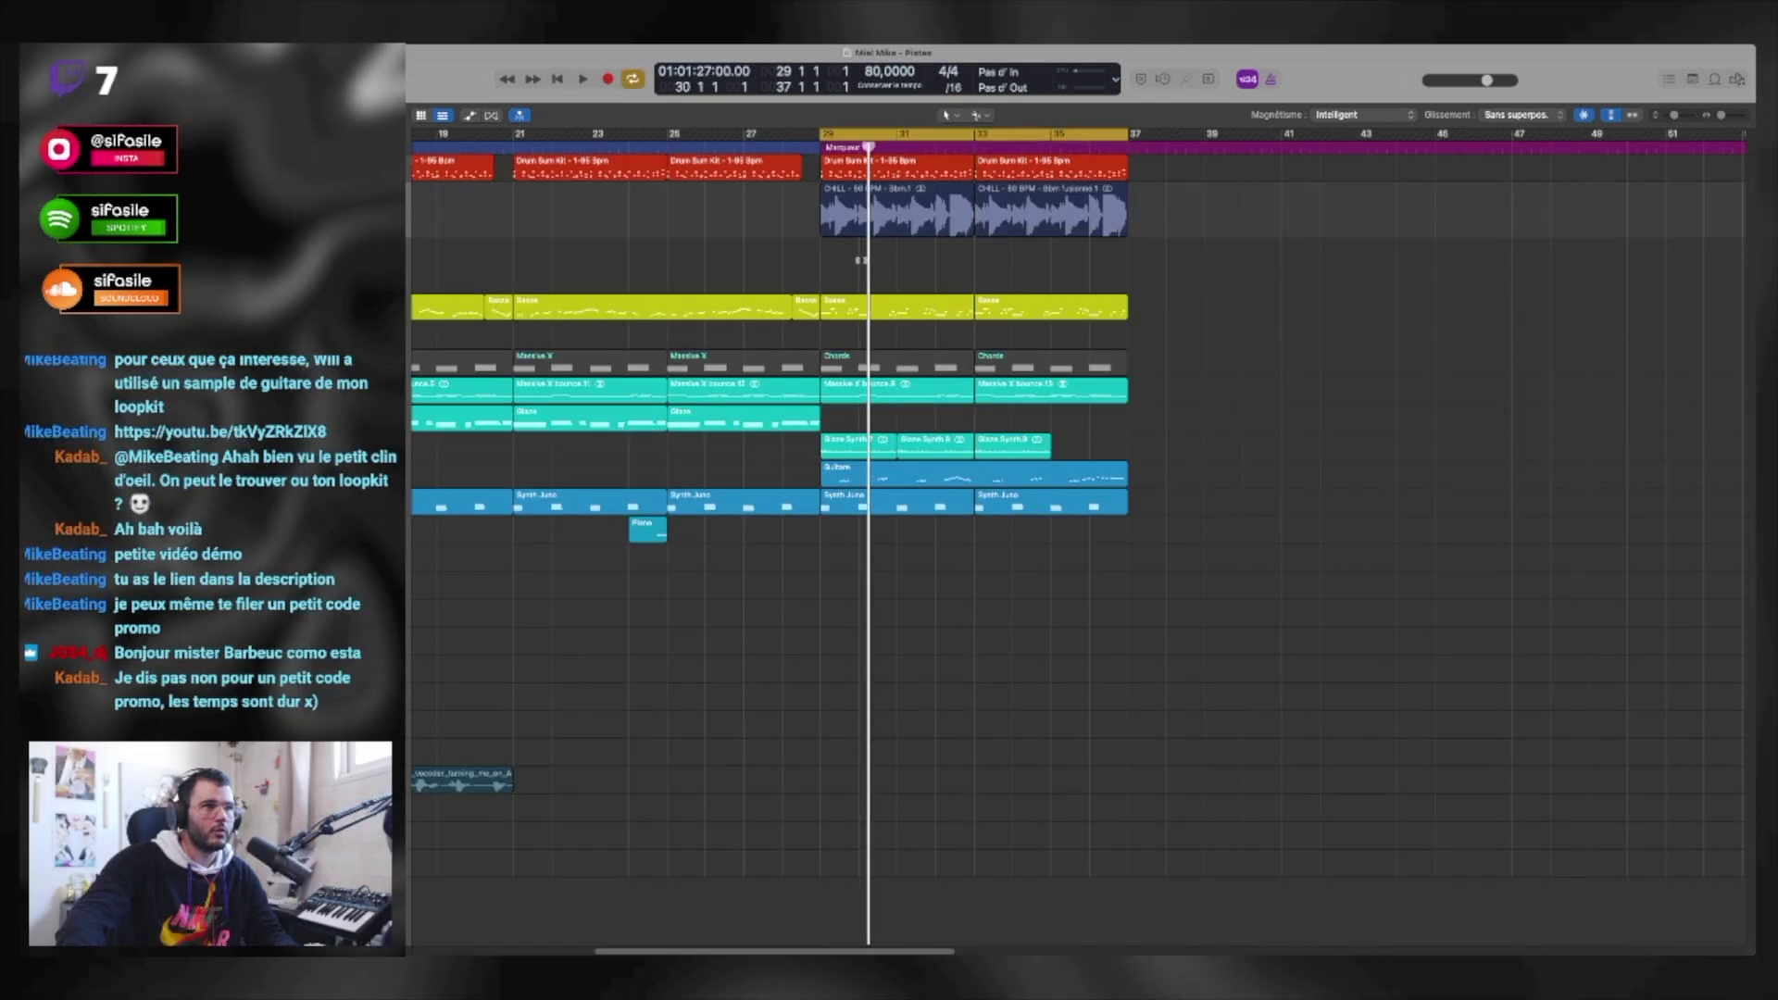
drag(869, 266, 972, 276)
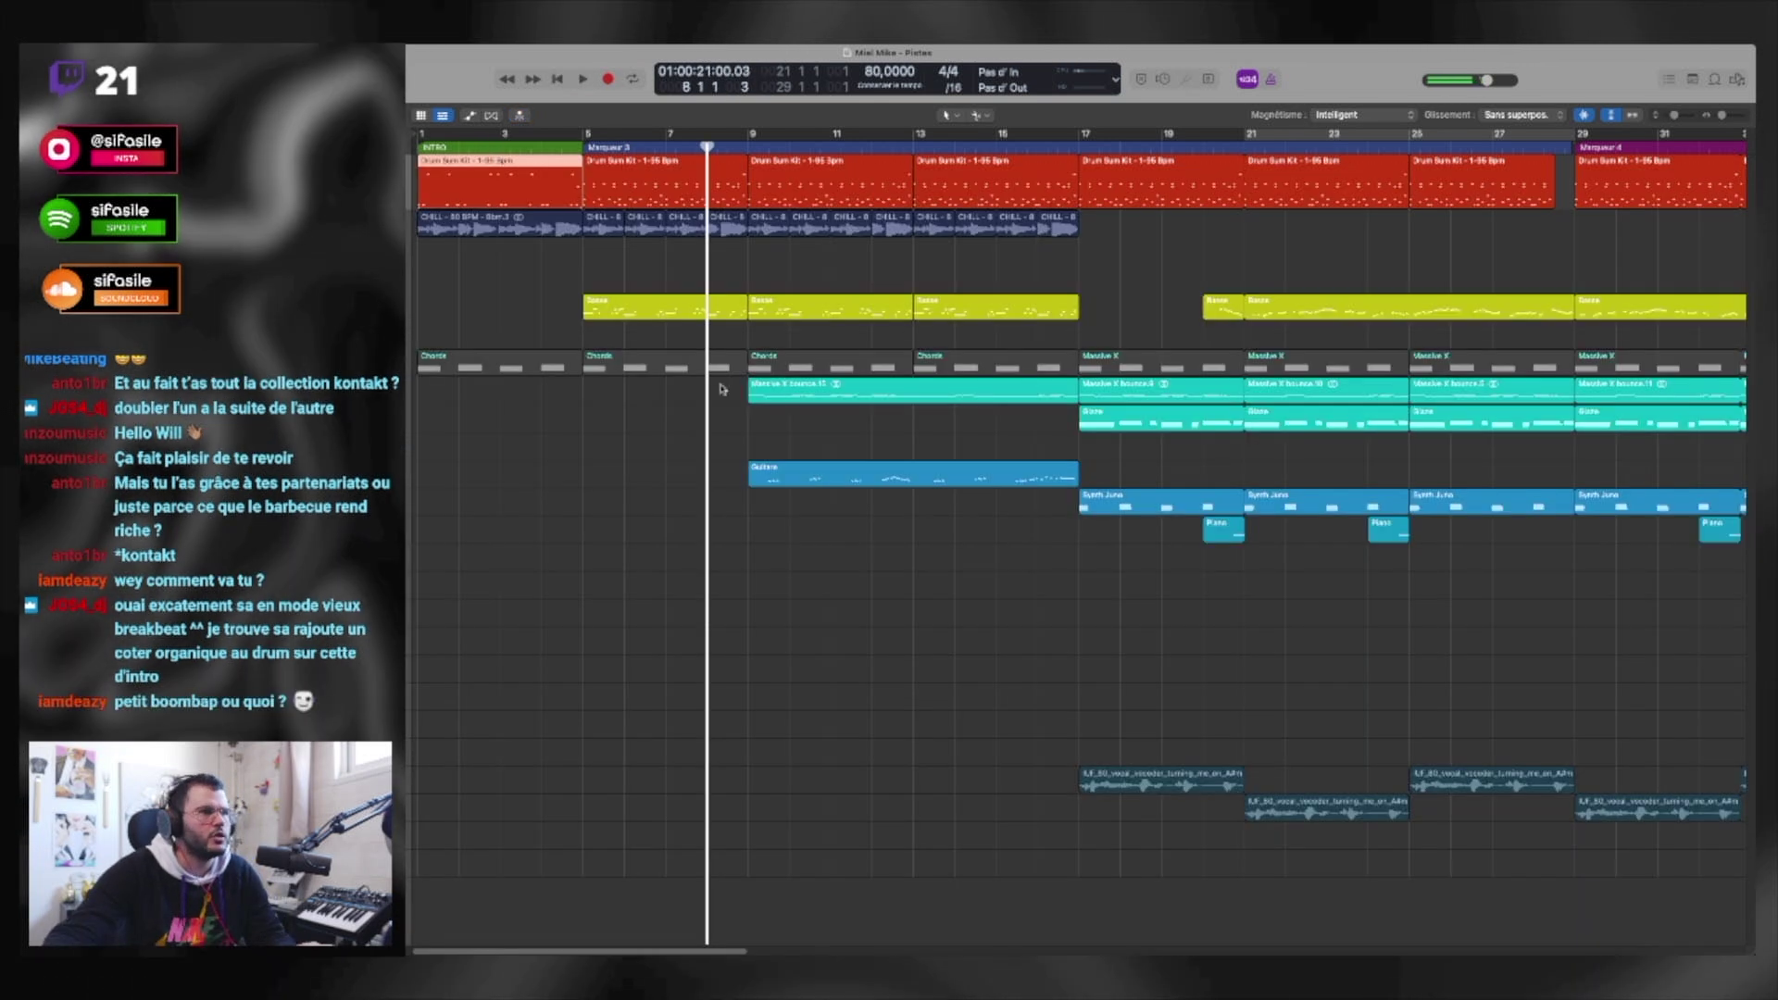
Step: Discard a trial eight-bar Massive X bounce copy at bar 1 and copy the four-bar bounce region from bar 17 to bar 5
drag(790, 393, 442, 396)
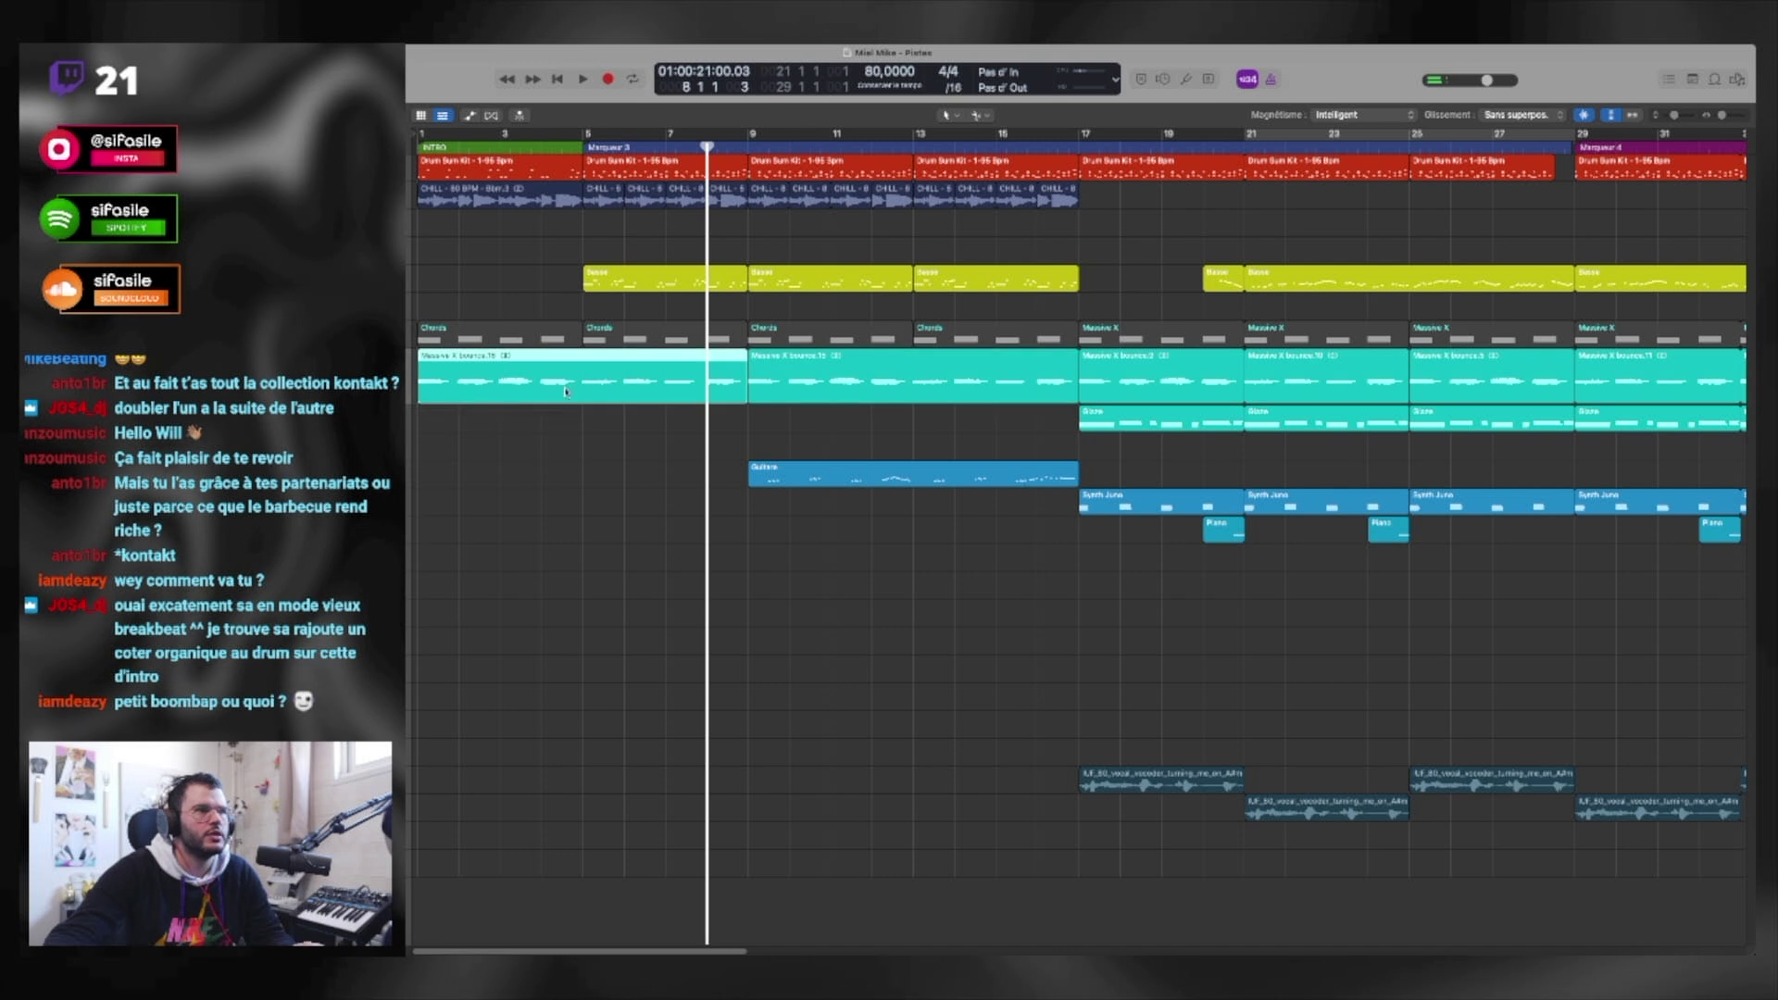
key(BackSpace)
drag(1151, 385, 655, 387)
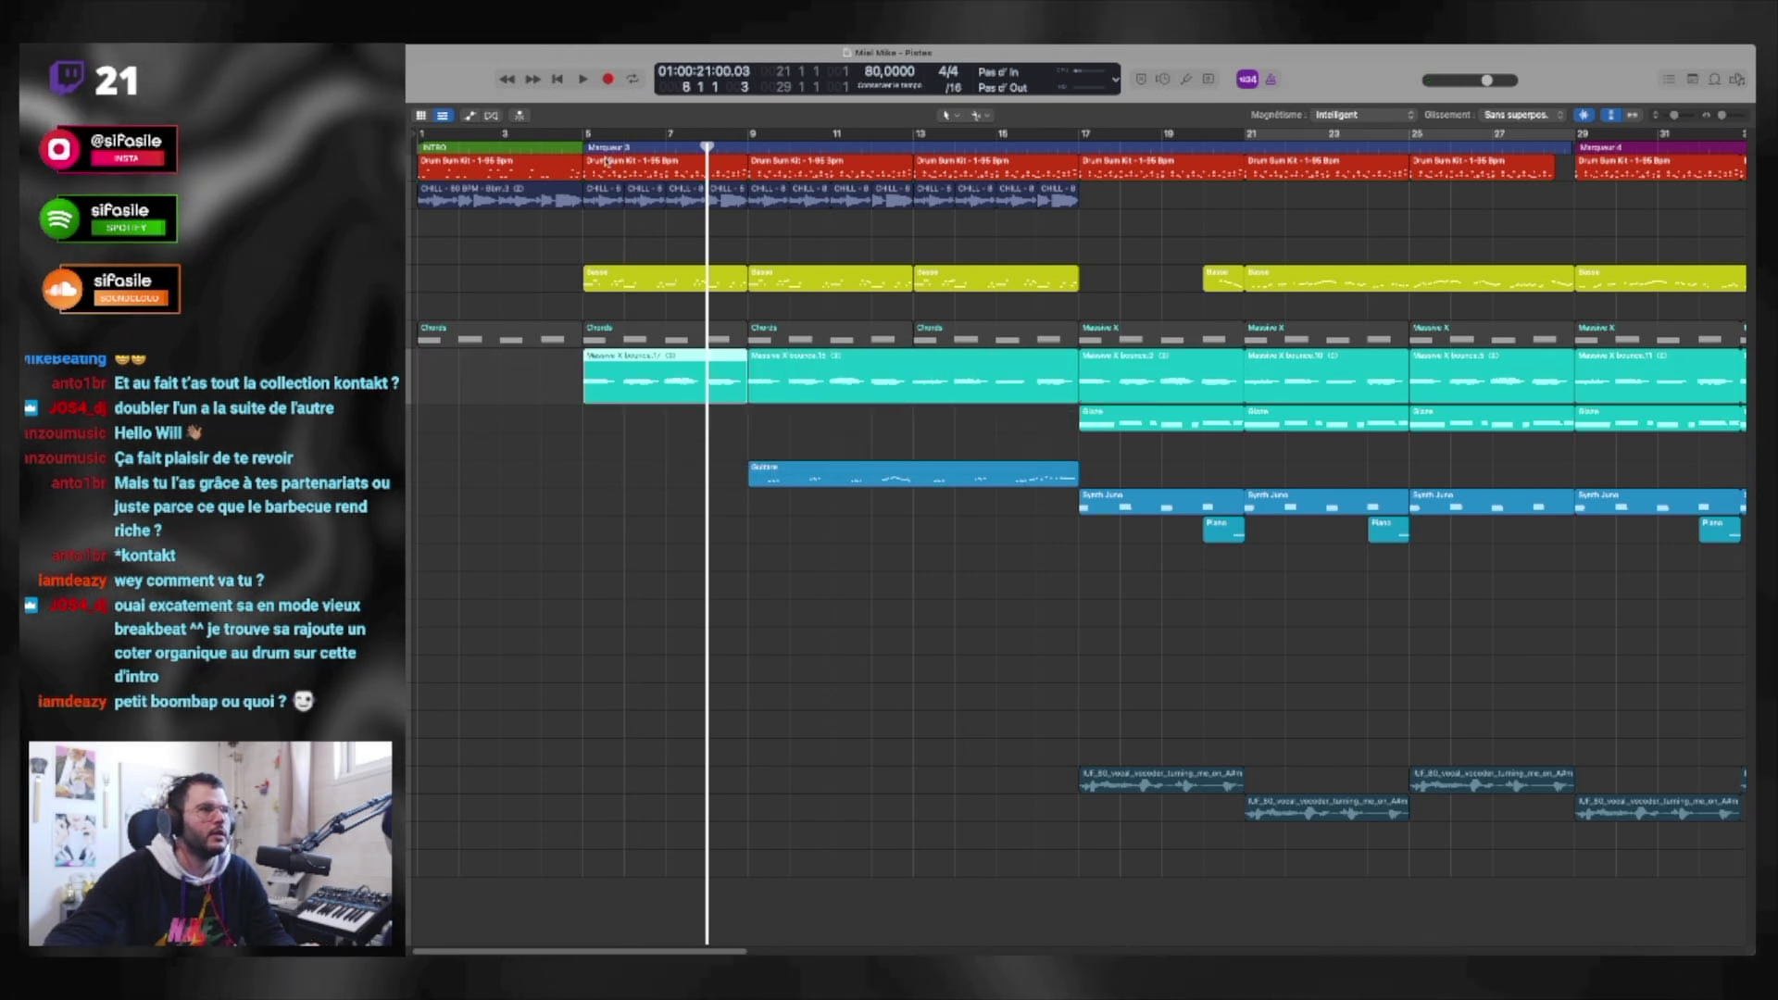
Step: Play from bar 5 and compare the passage with the Massive X bounce track muted and unmuted
click(581, 149)
key(space)
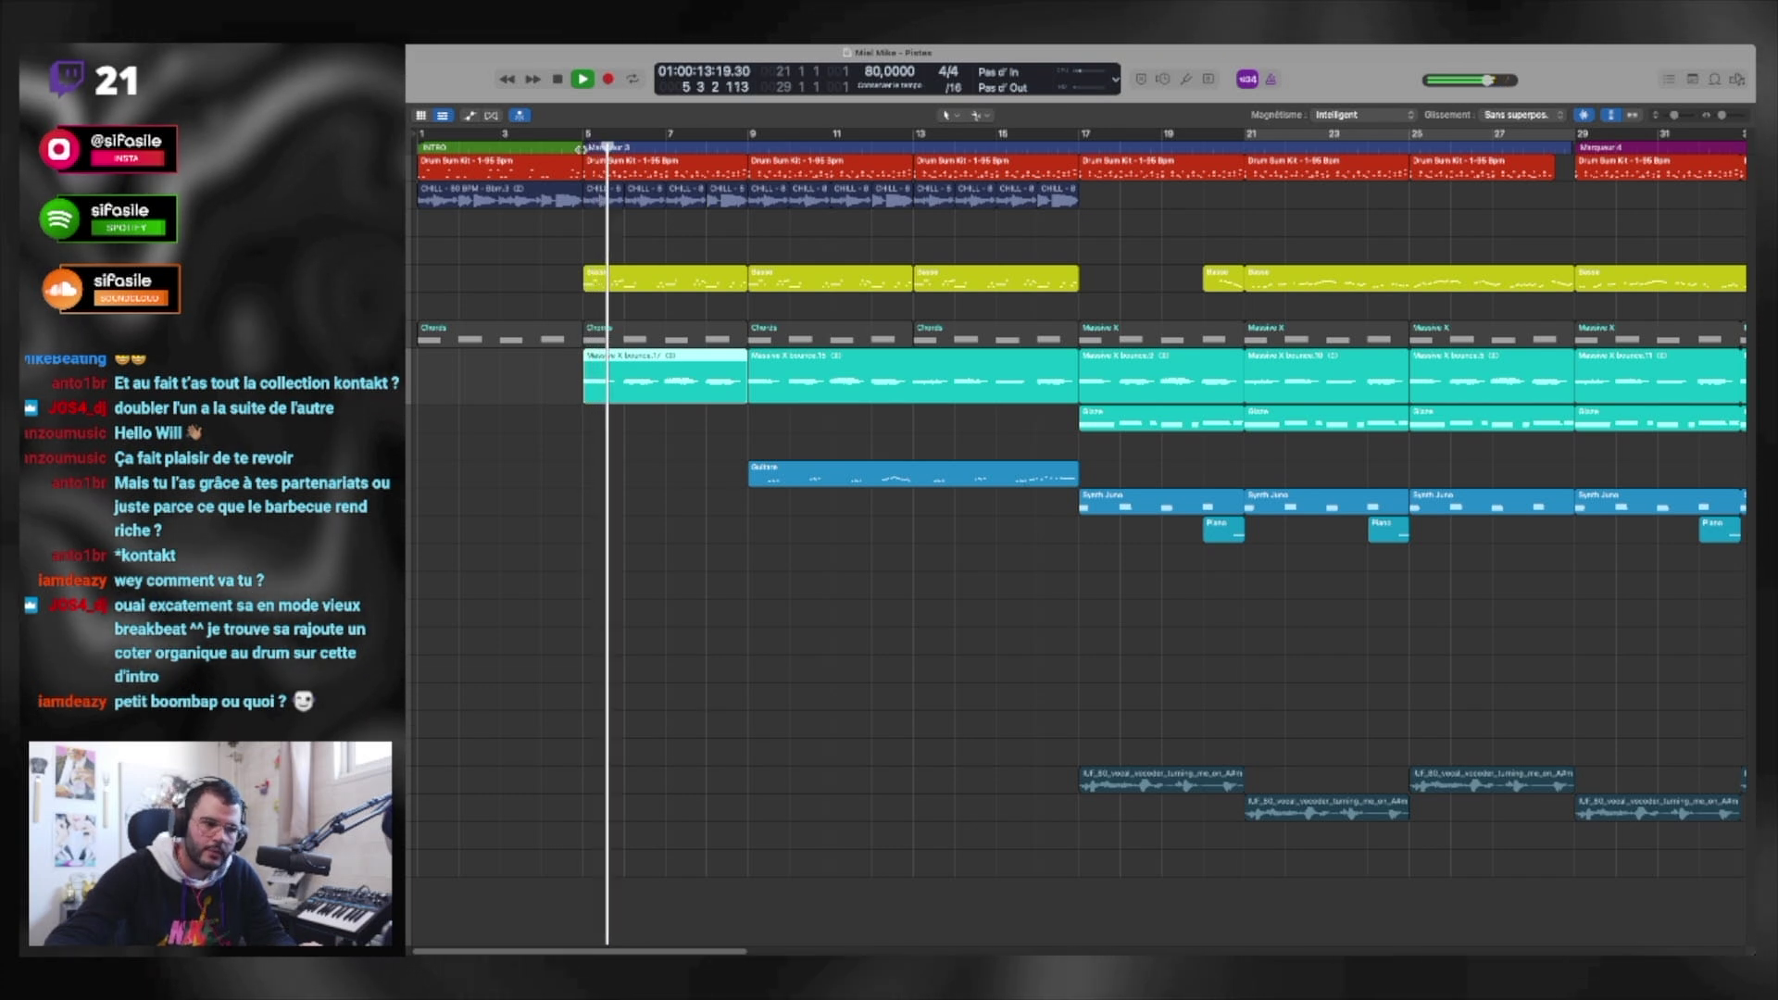
key(space)
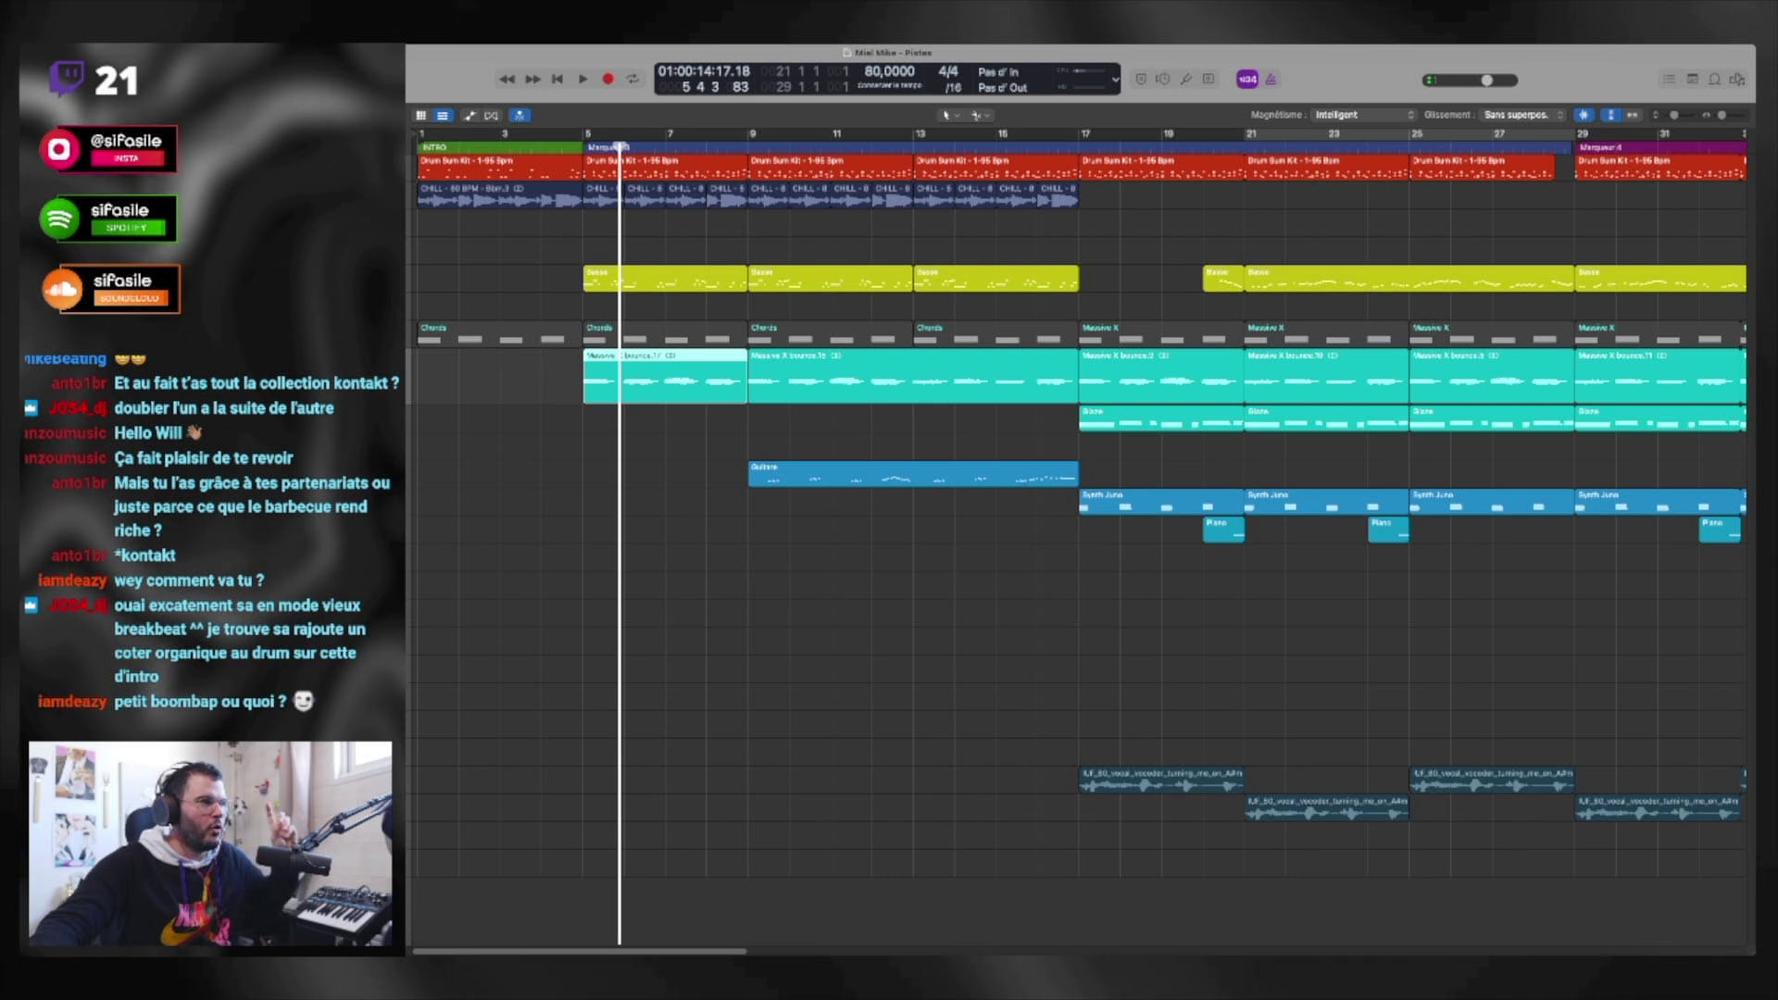
key(m)
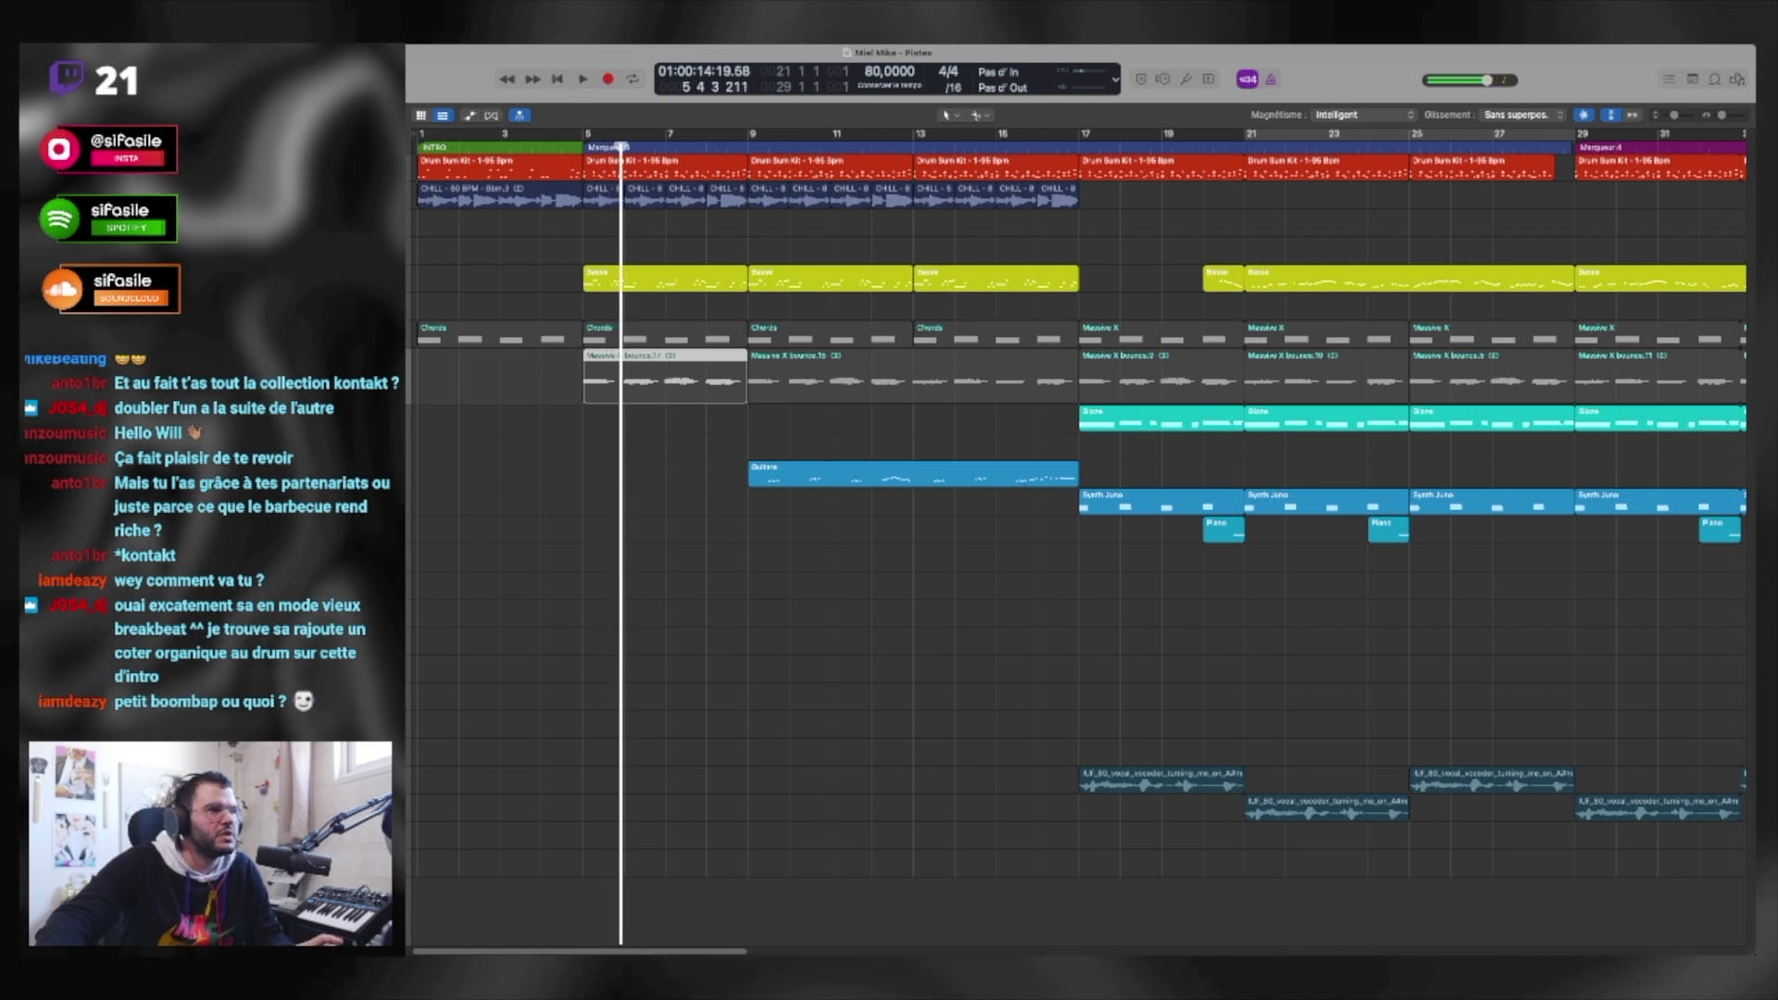
key(m)
key(space)
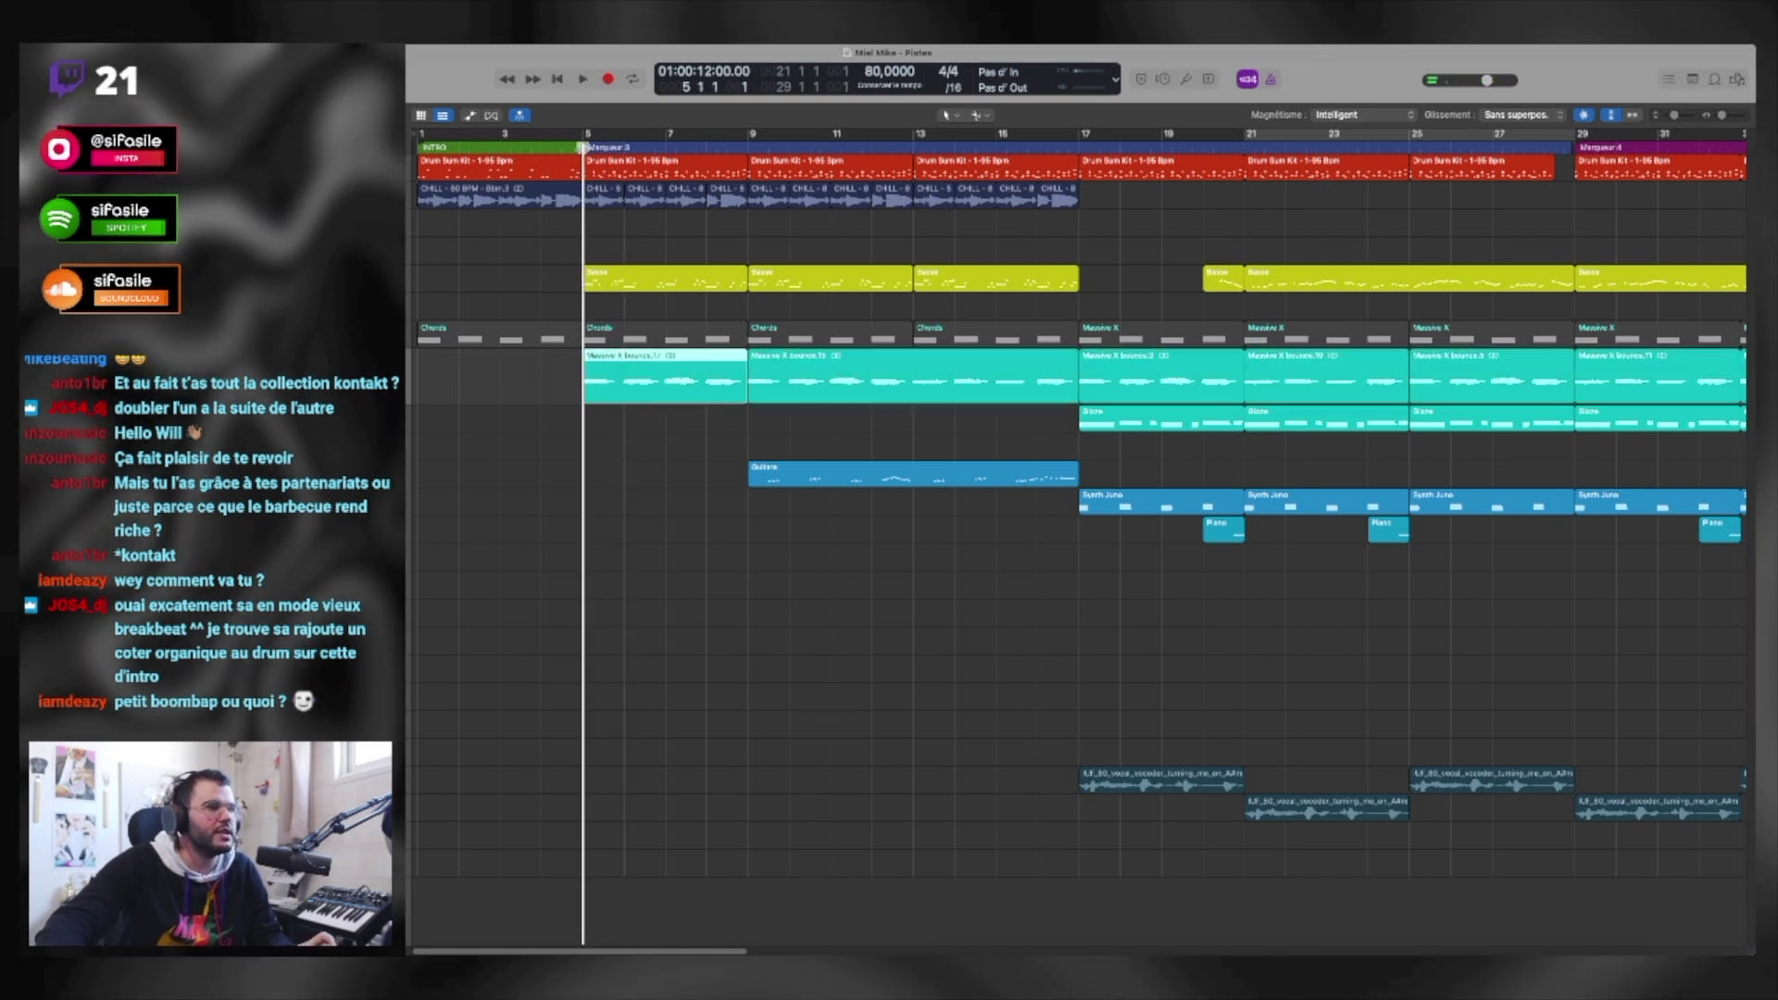
Step: Play the passage from bar 5 and review the following sections of the arrangement
key(space)
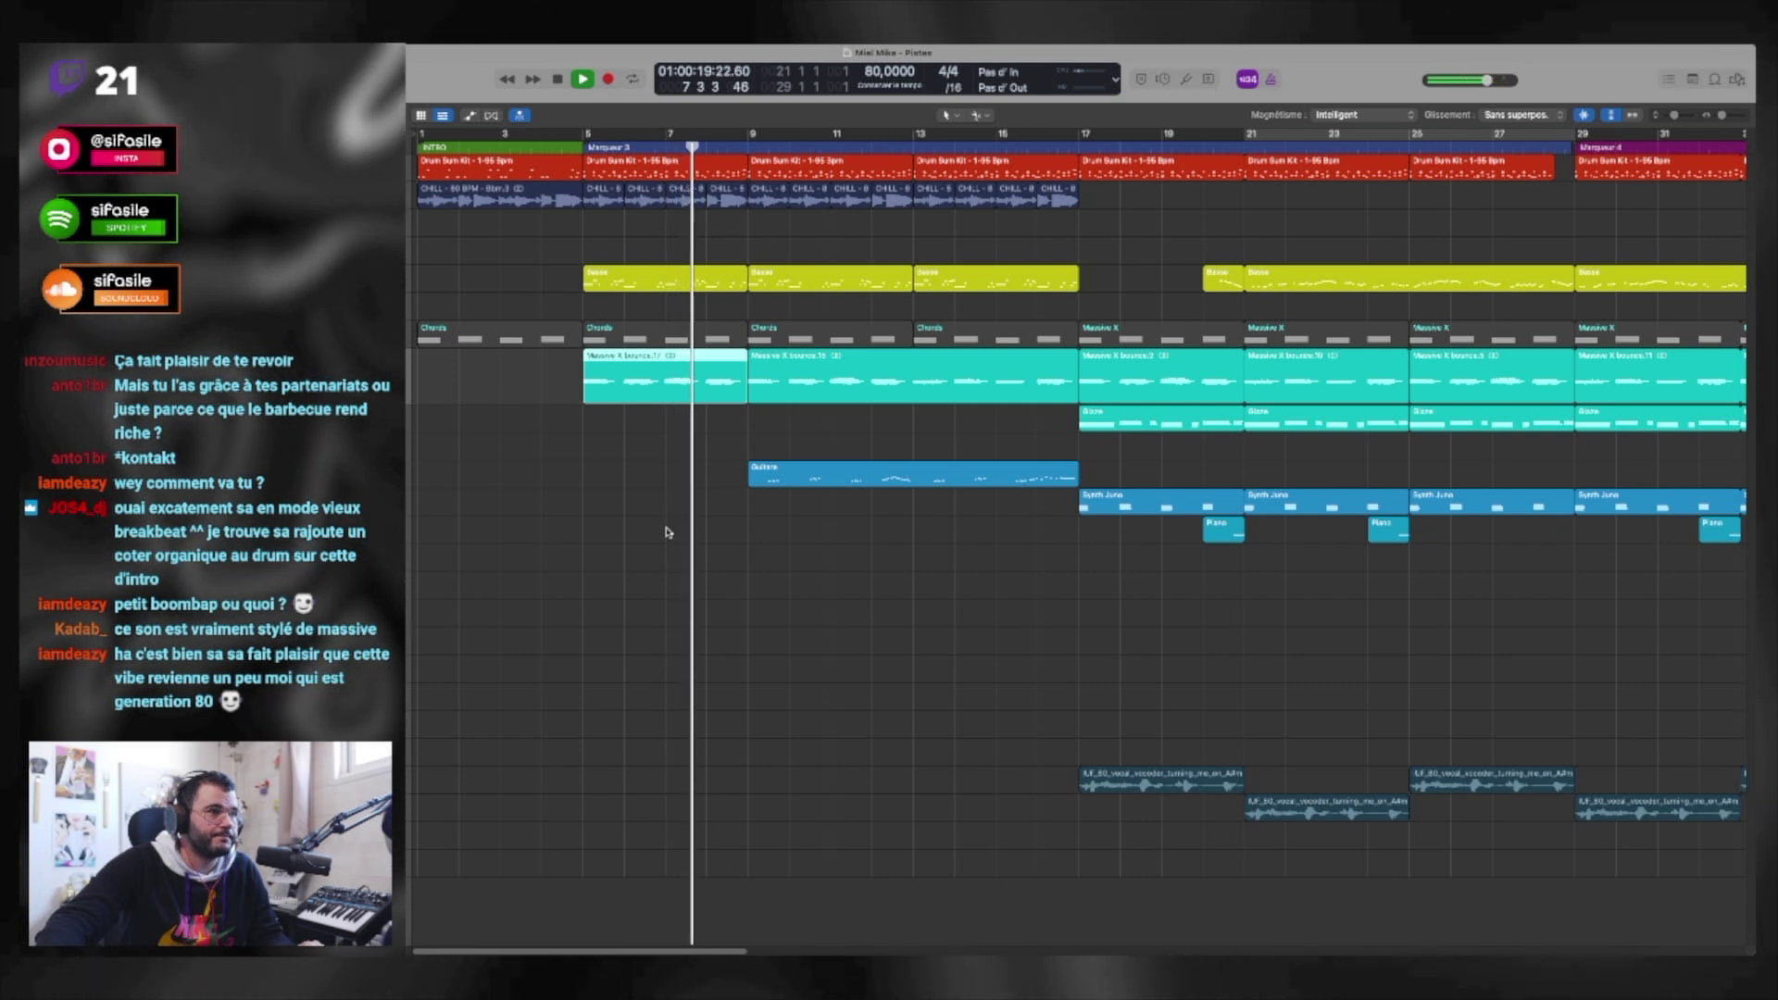
key(space)
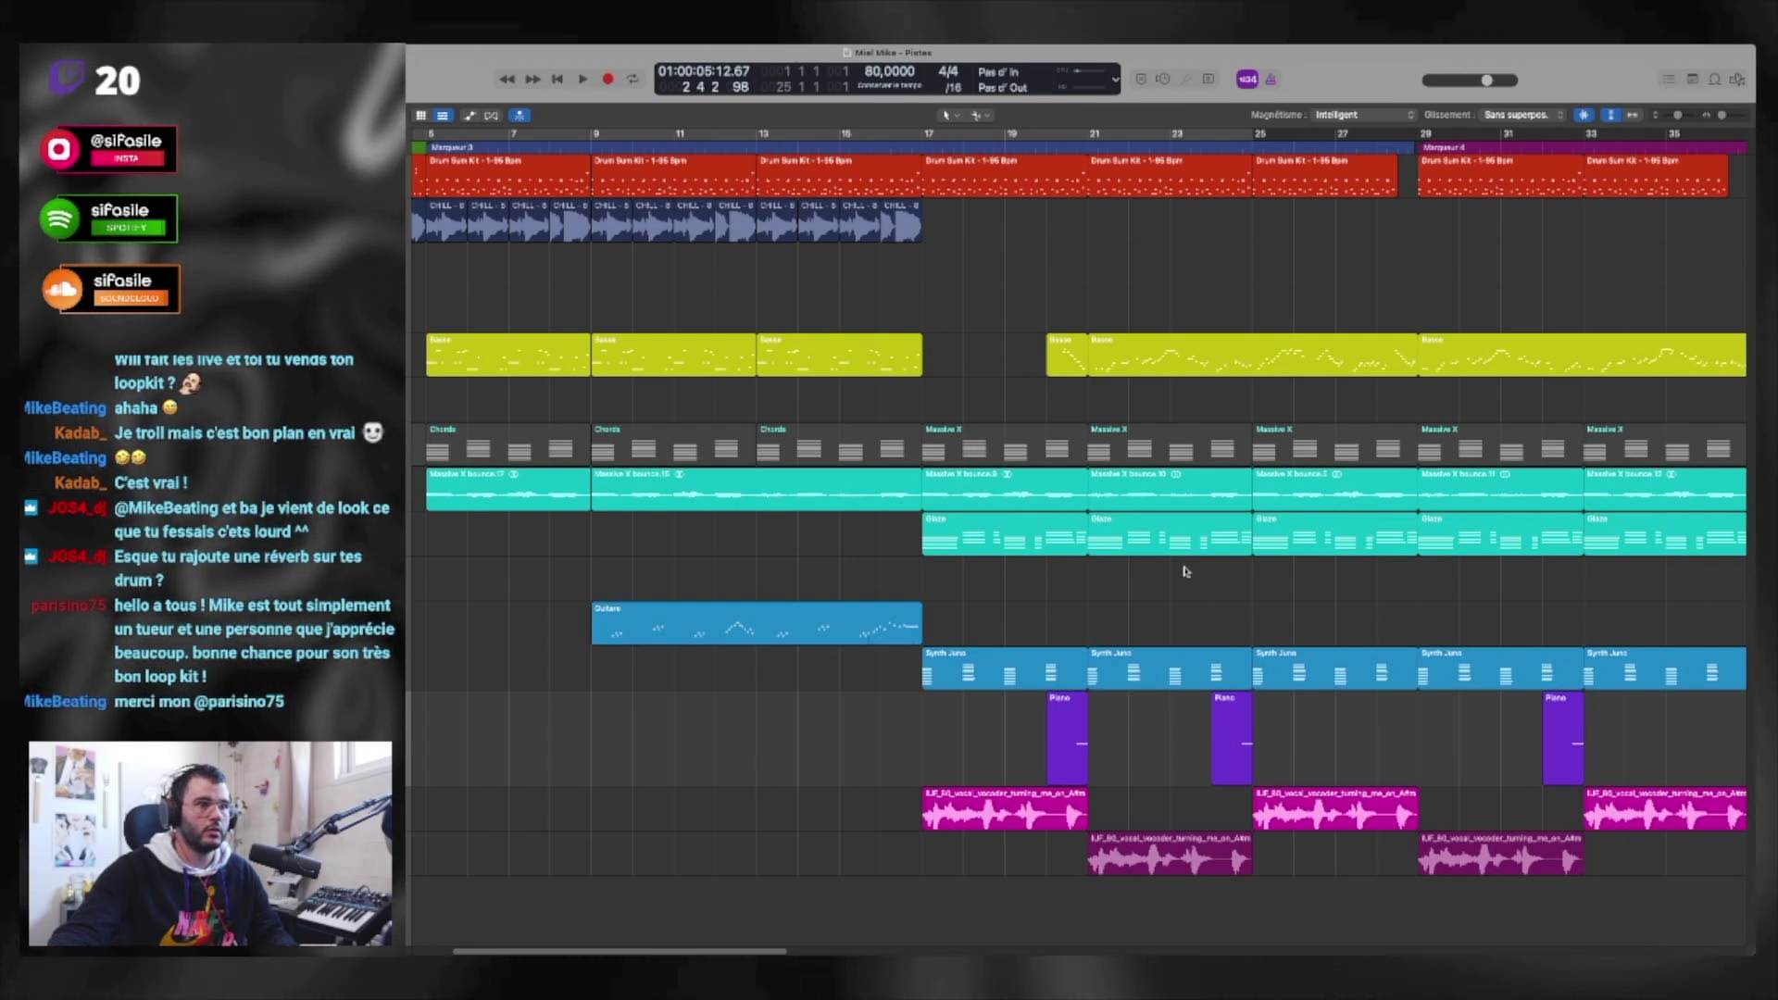
scroll(833, 814, right, 5)
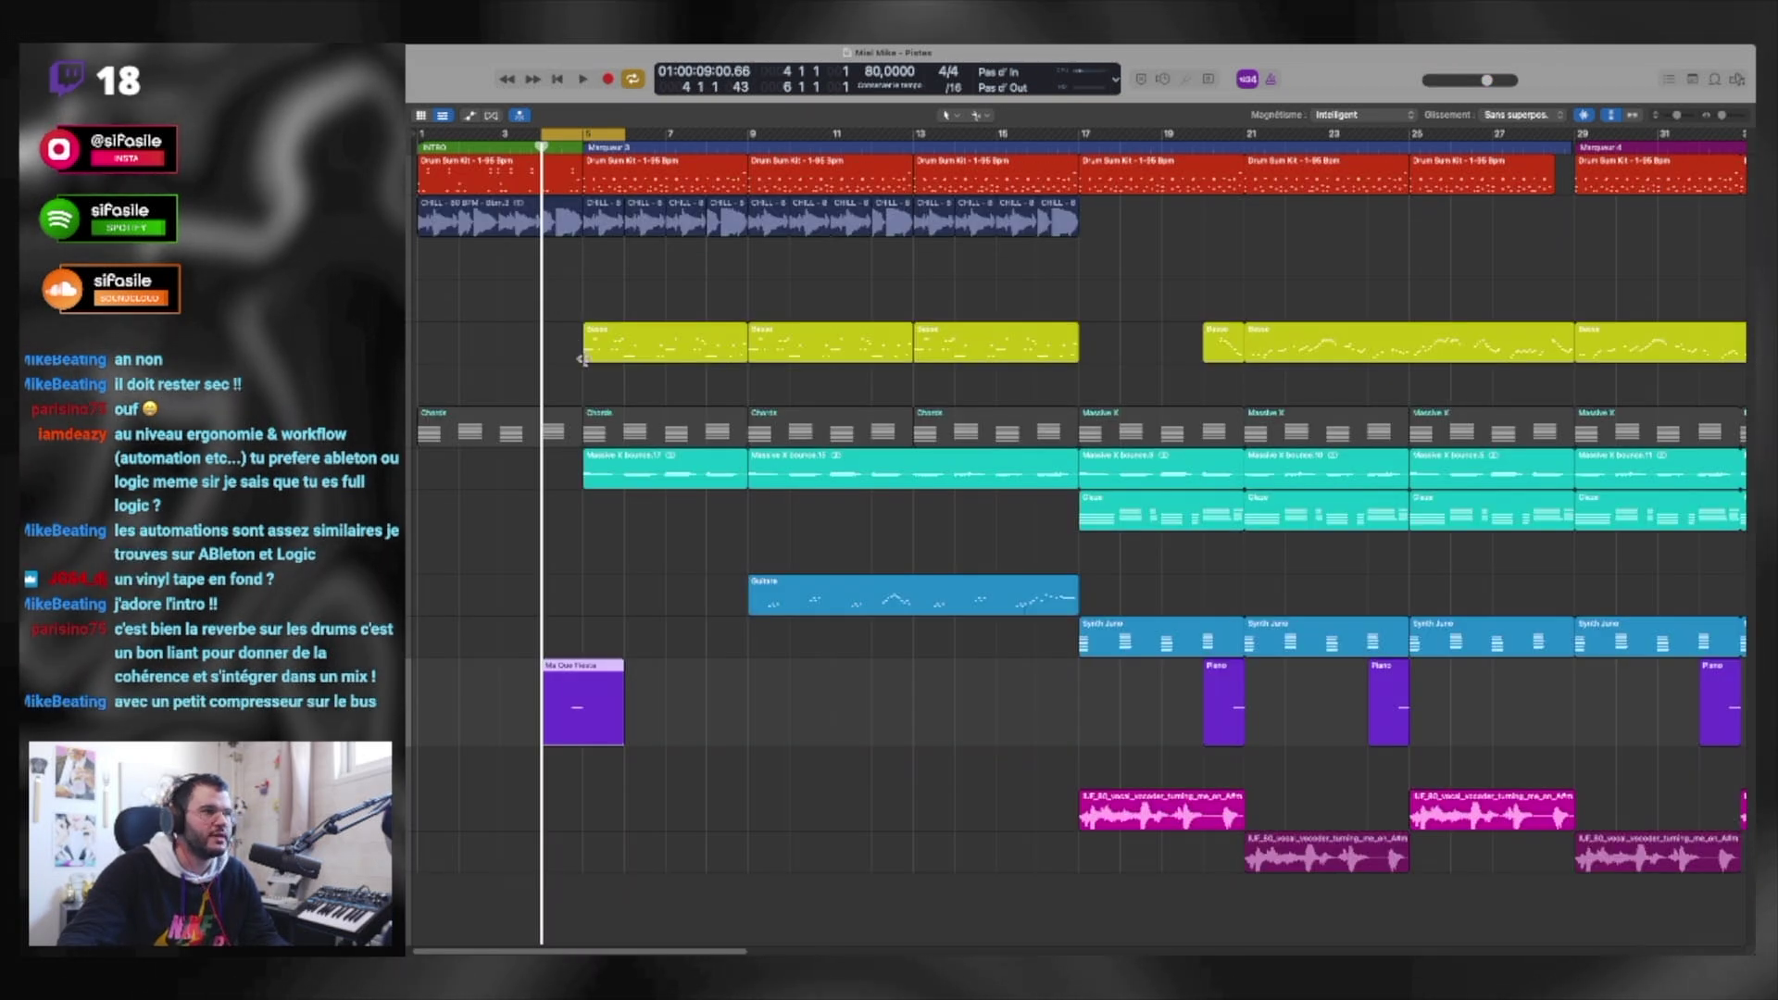
Step: Extend the first bass region back to bar 4 and record a bass lead-in into bar 5
drag(583, 361, 569, 363)
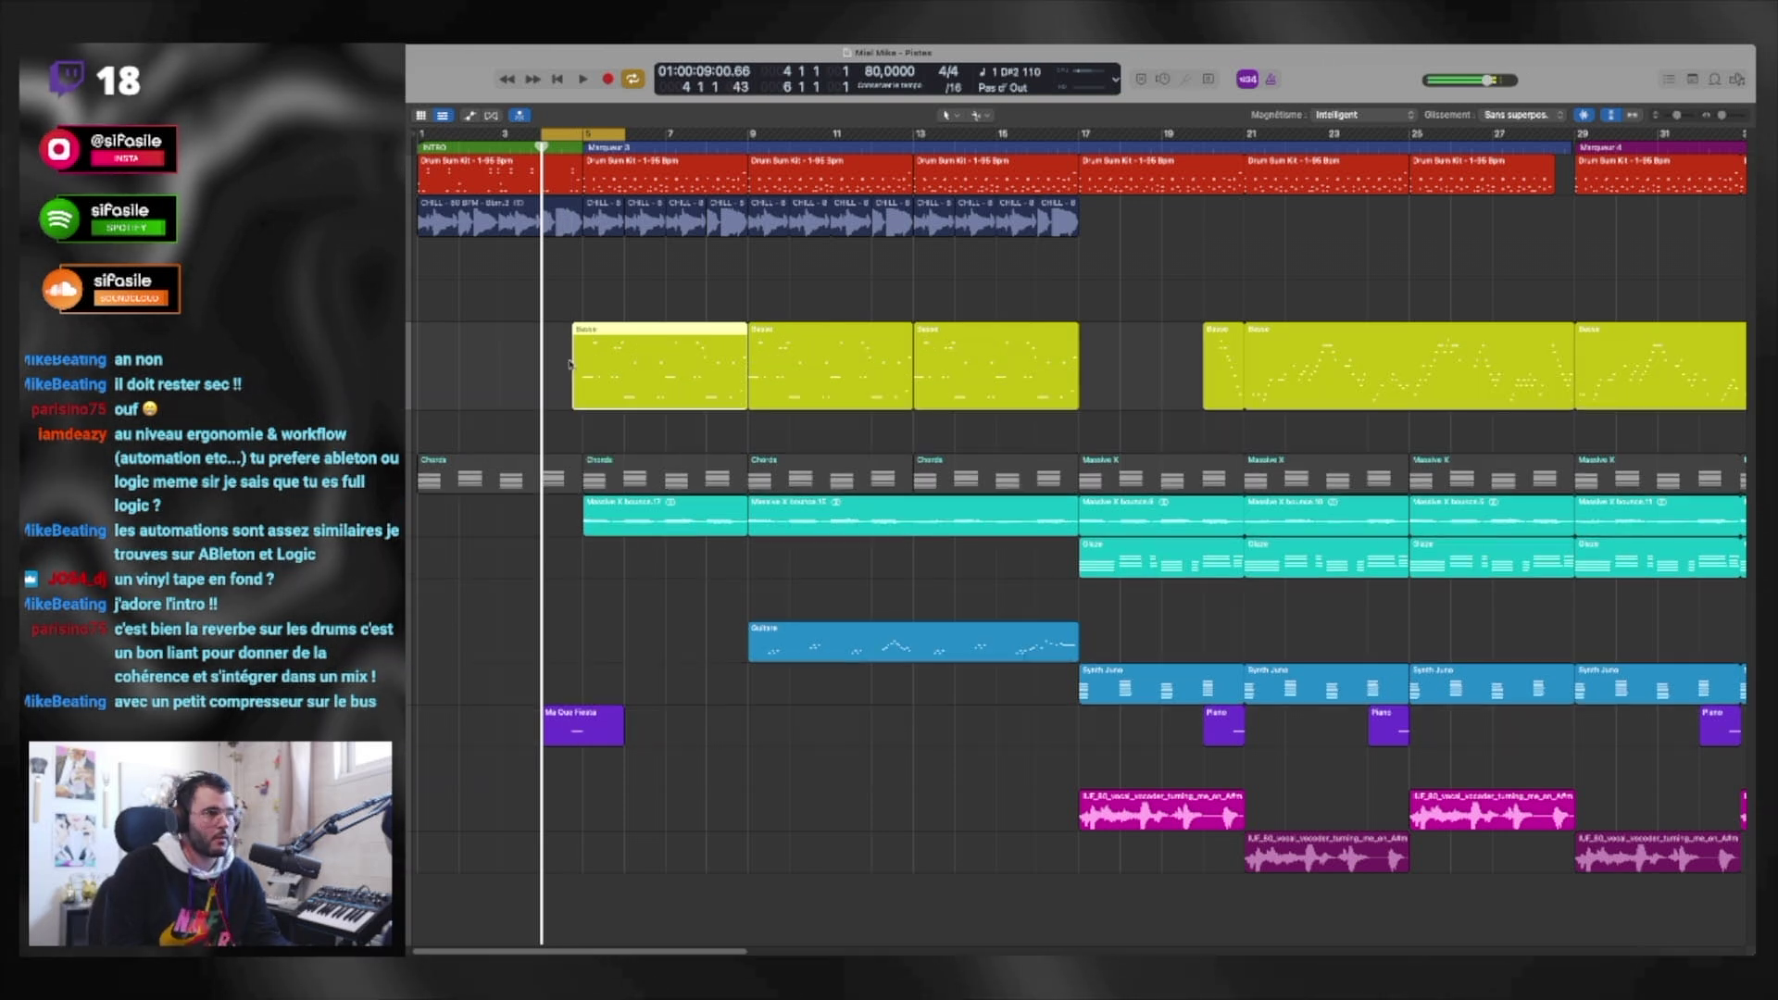
key(space)
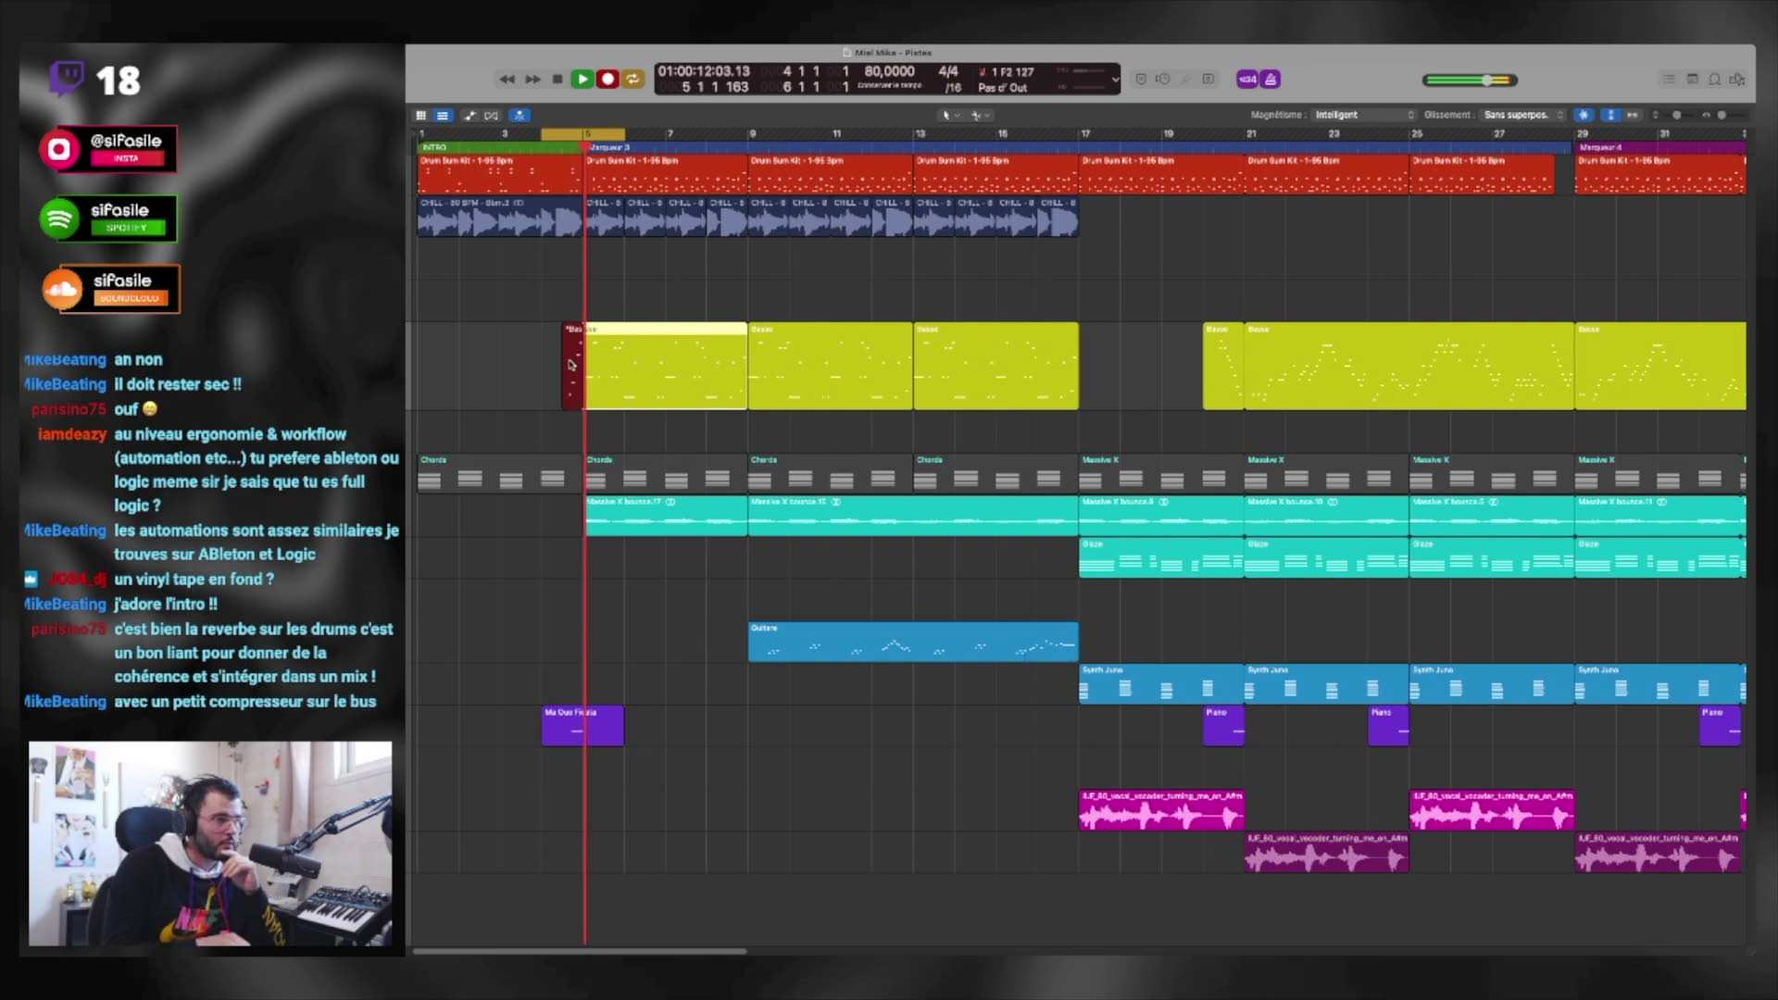
key(space)
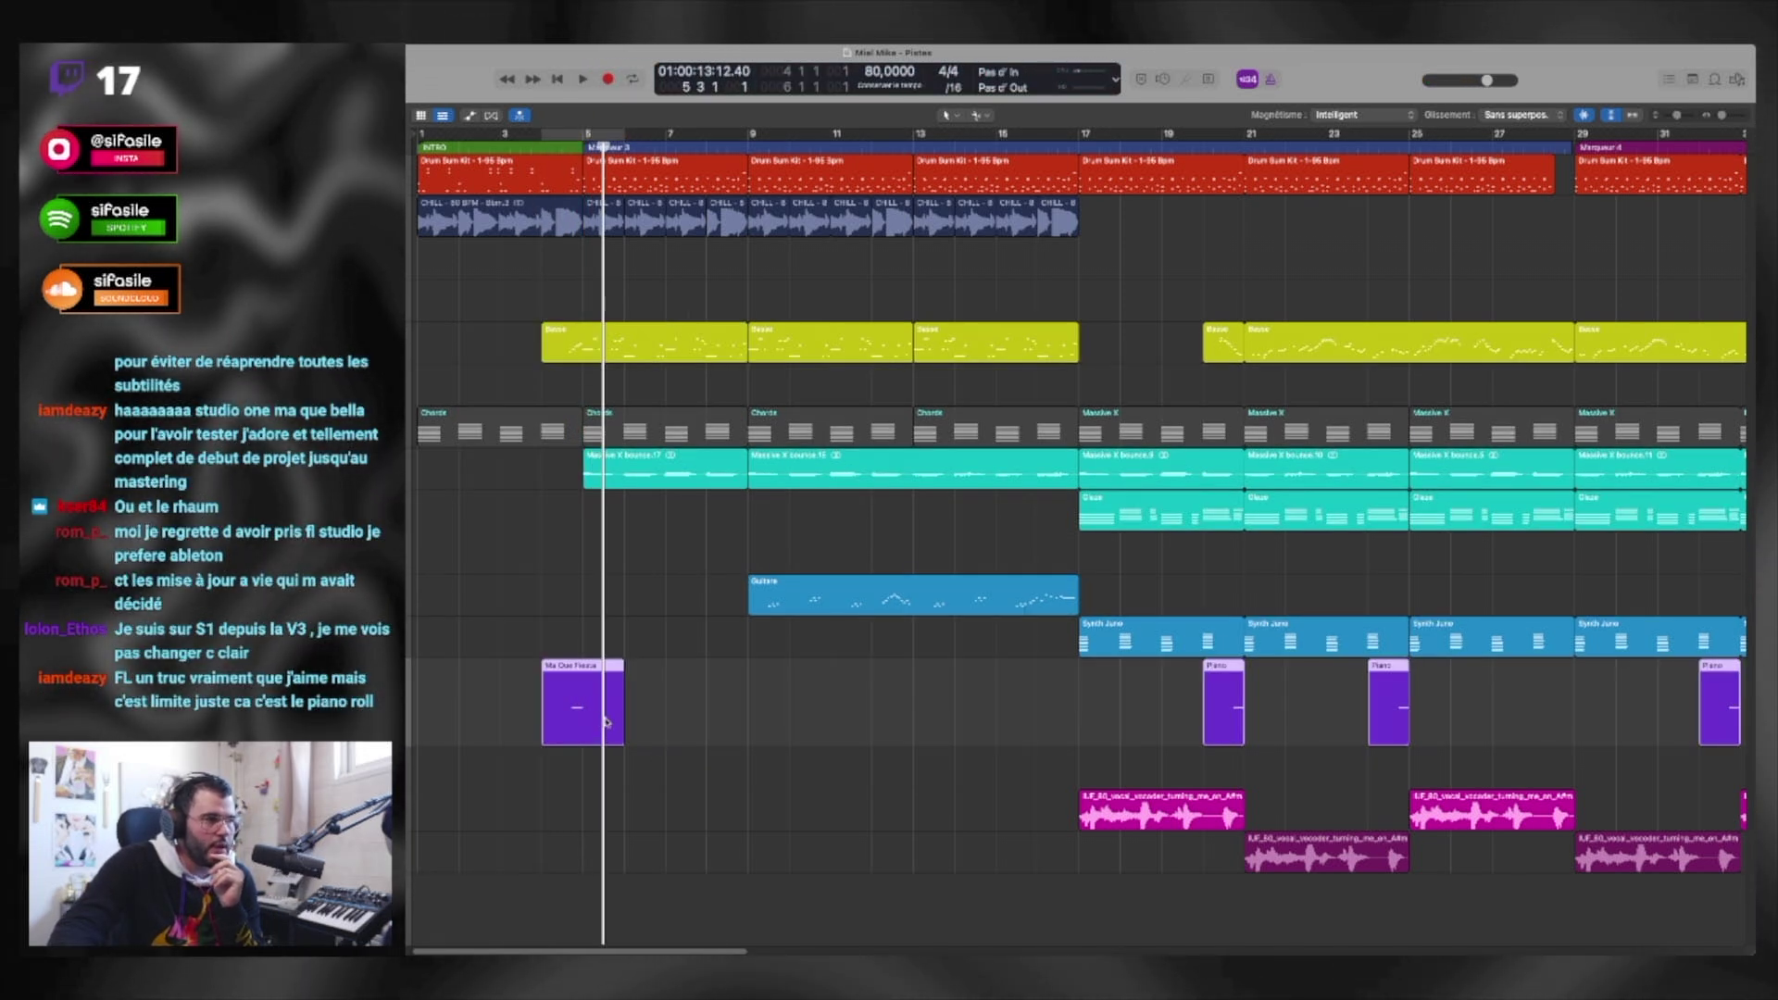
Step: Play from bar 5 to check the bass lead-in together with the Ma Que Fiesta sound
drag(602, 724, 603, 728)
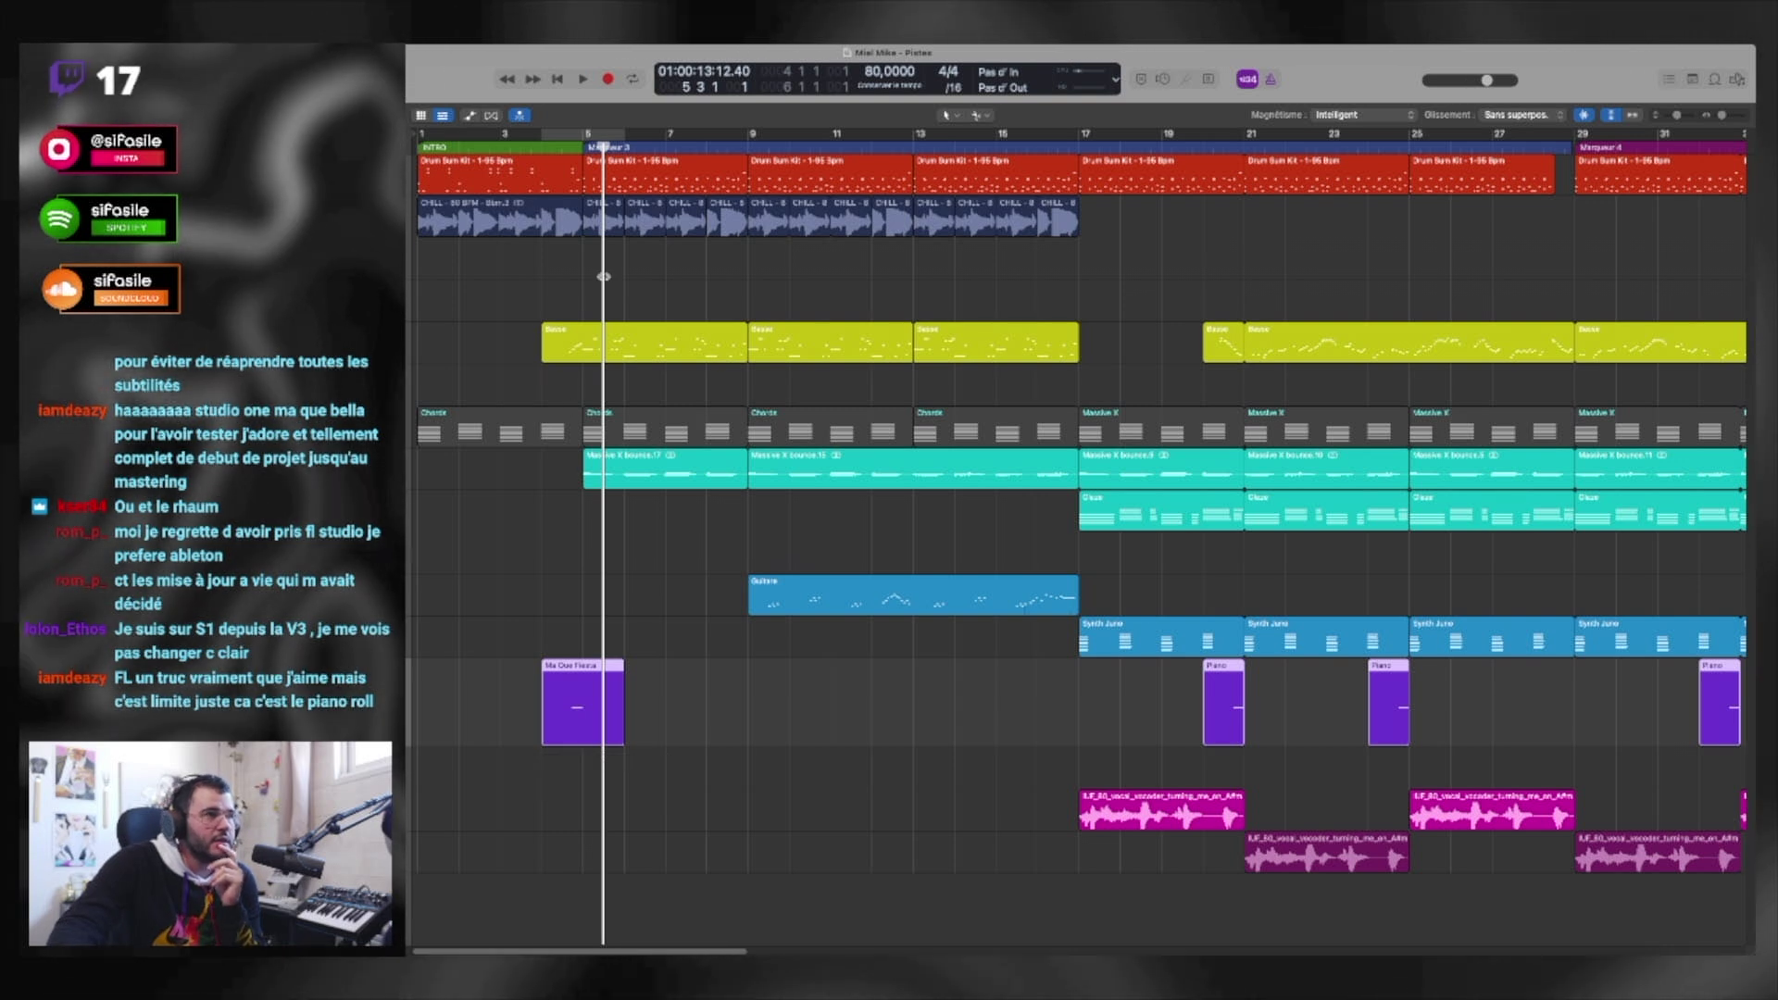
drag(606, 277, 641, 293)
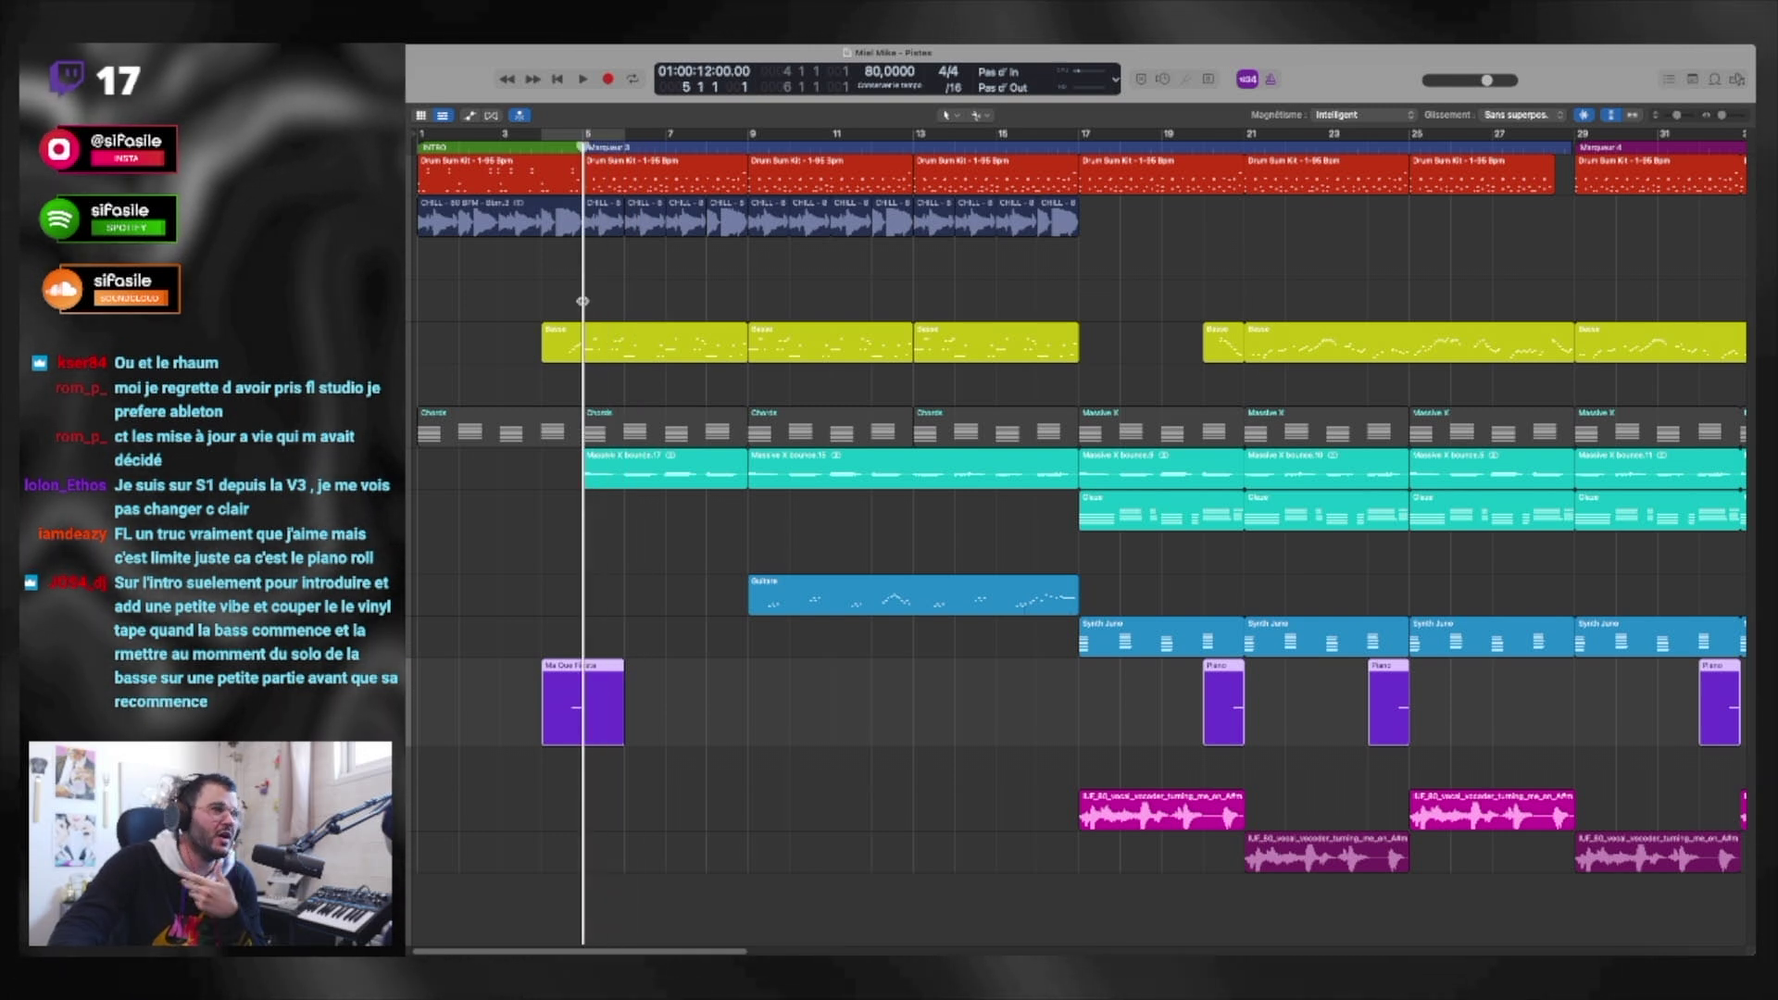
key(space)
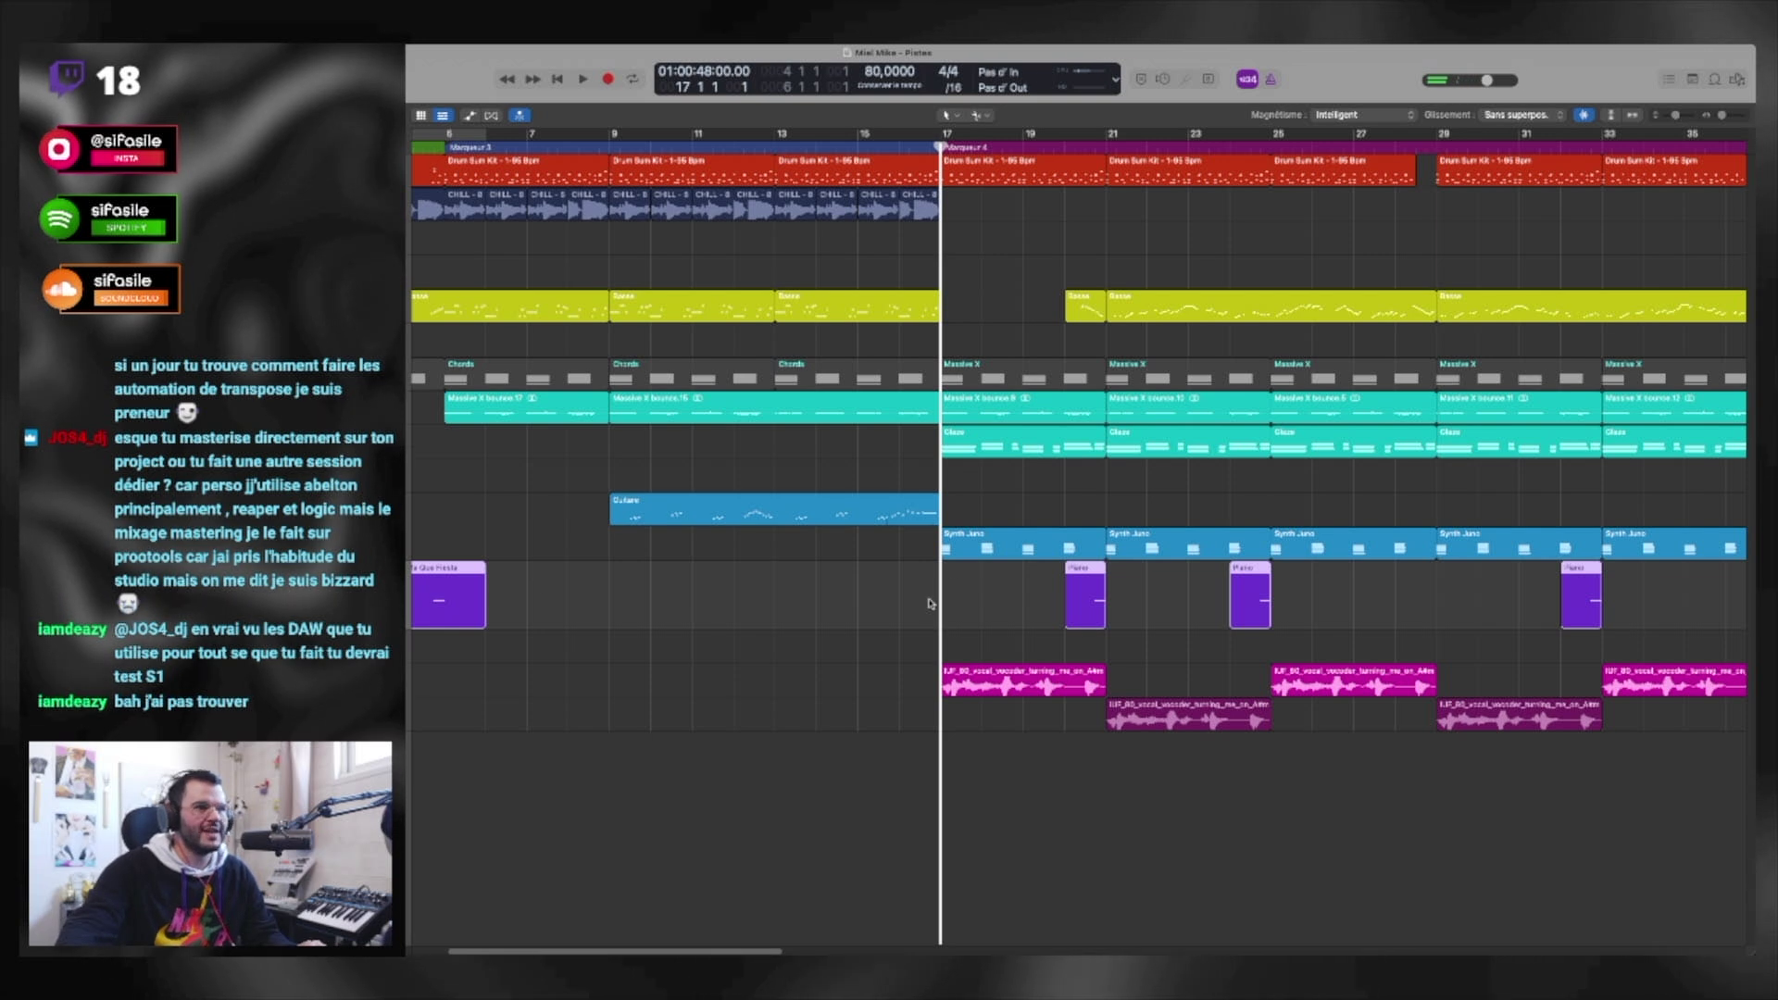
Step: Record a Ma Que Fiesta fill spanning bars 16 to 18 and play back the transition at bar 17
key(r)
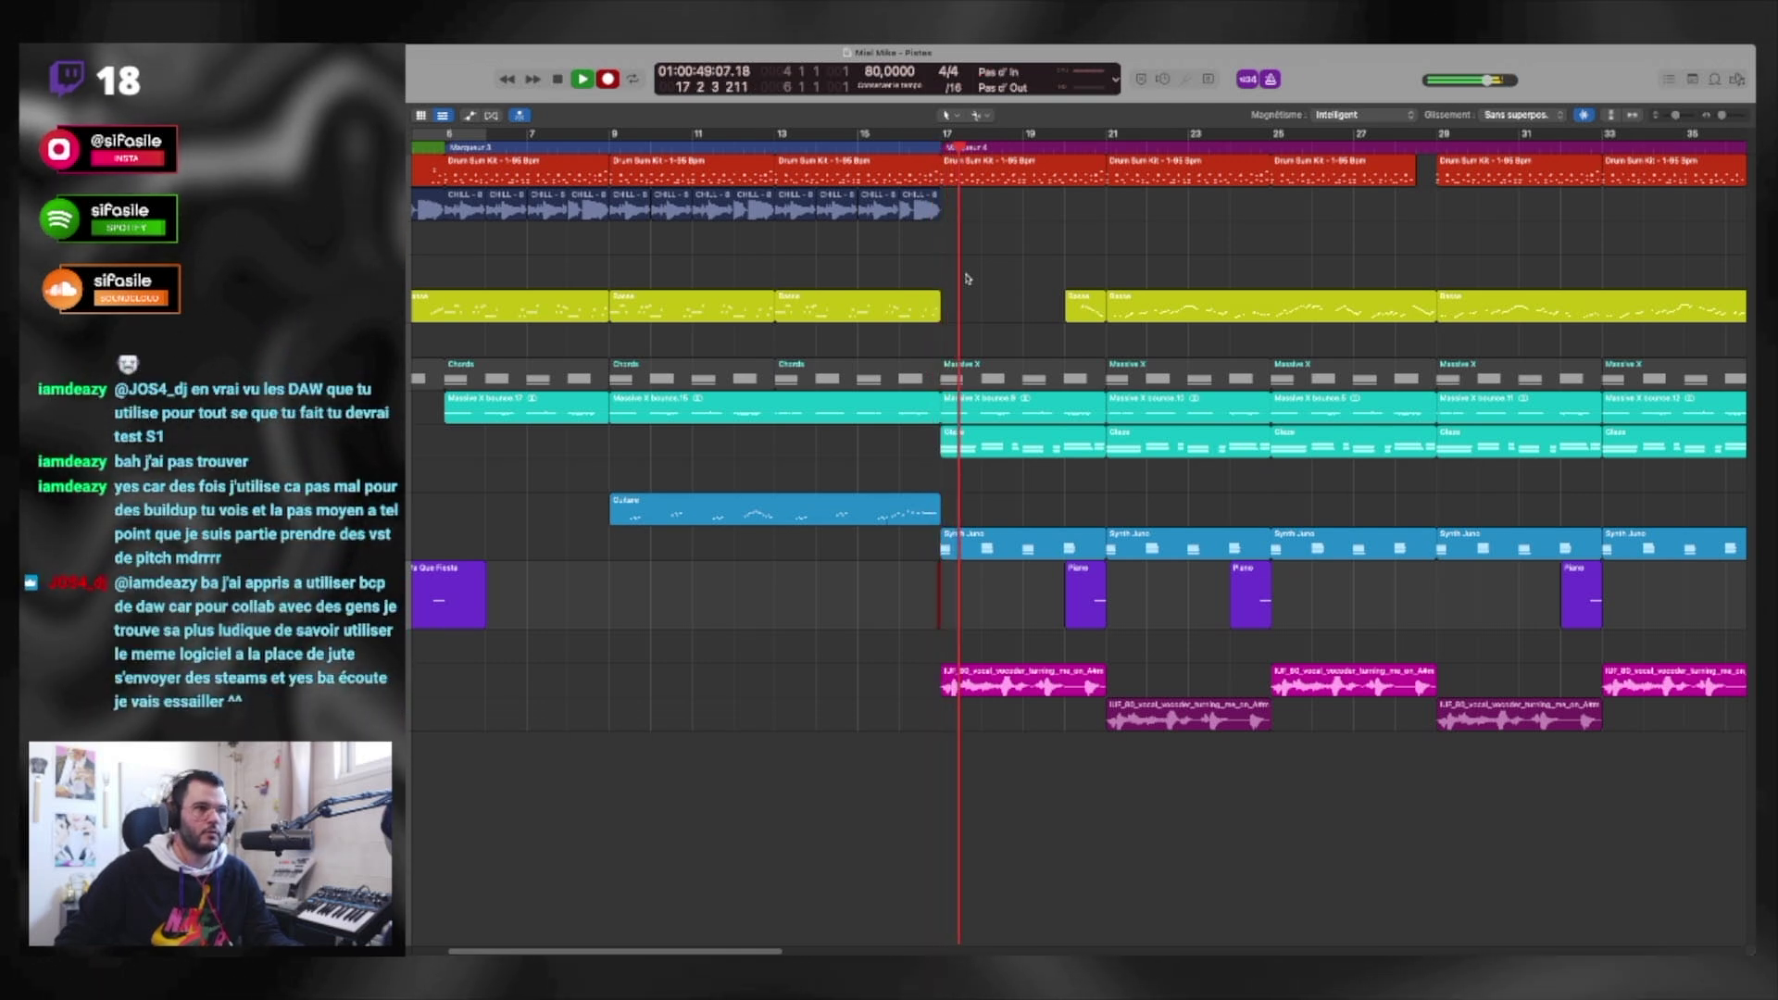
key(space)
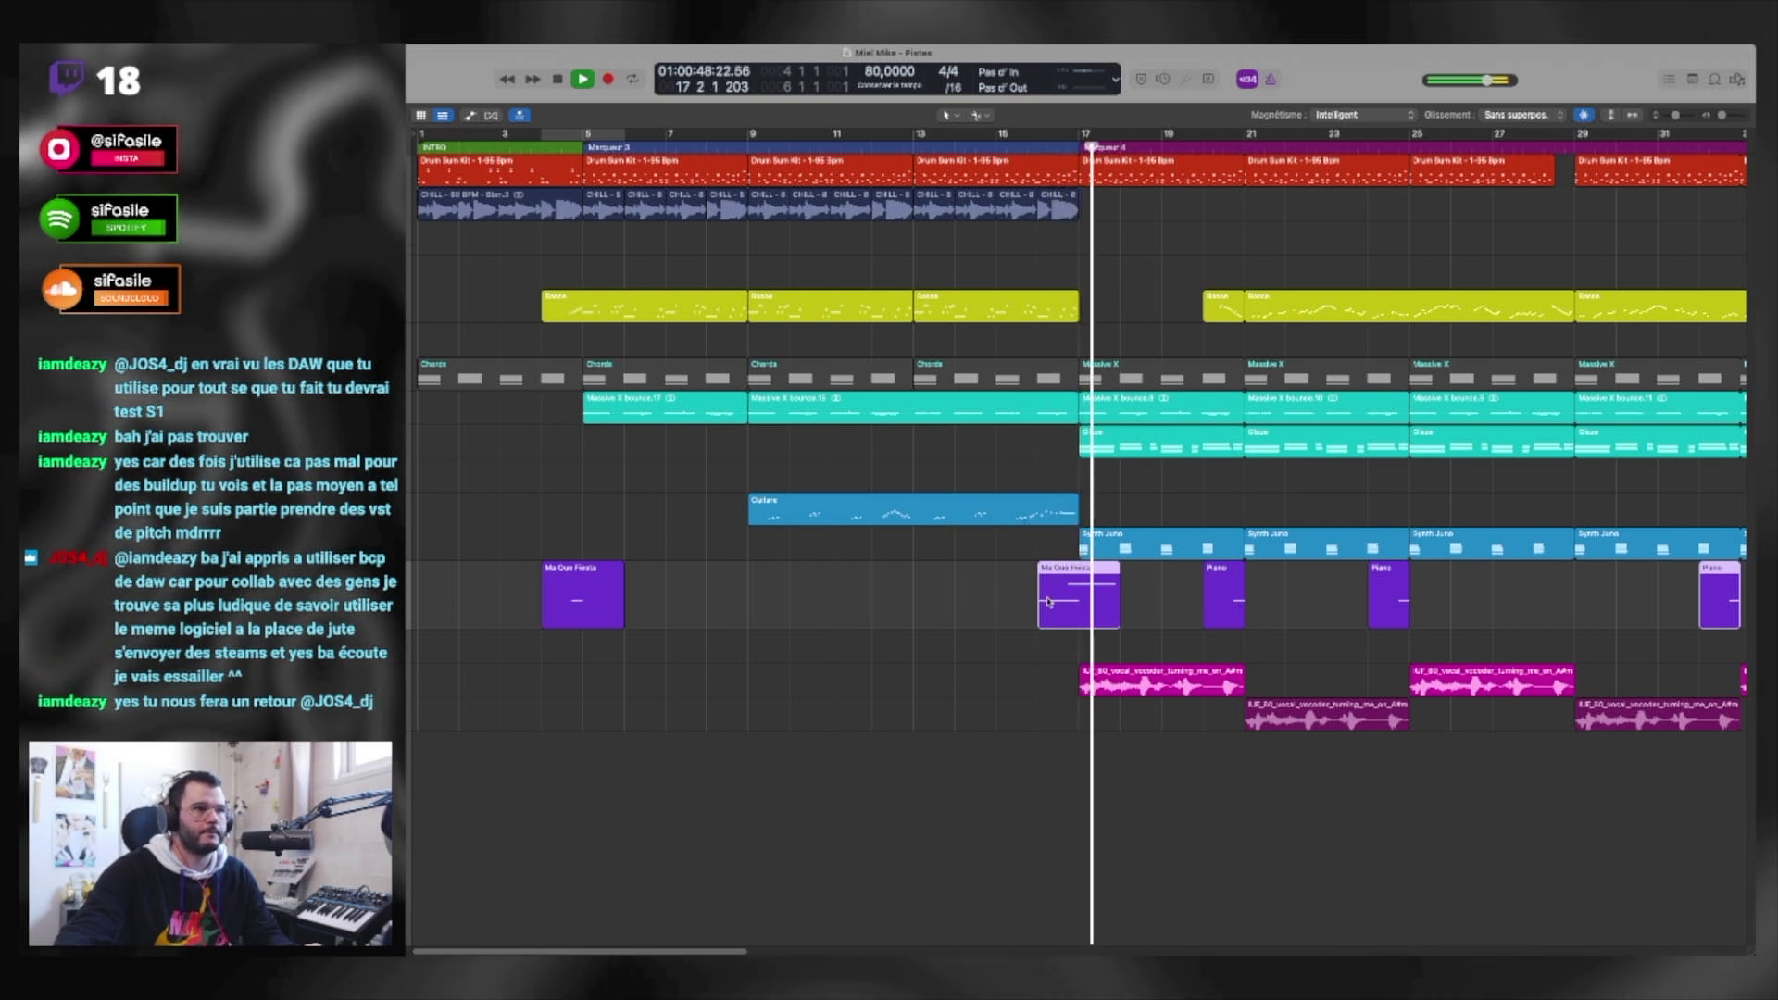
key(space)
Step: Automate a volume rise on the new Ma Que Fiesta fill from bar 16 to about beat 16.4 and play it
double_click(1049, 601)
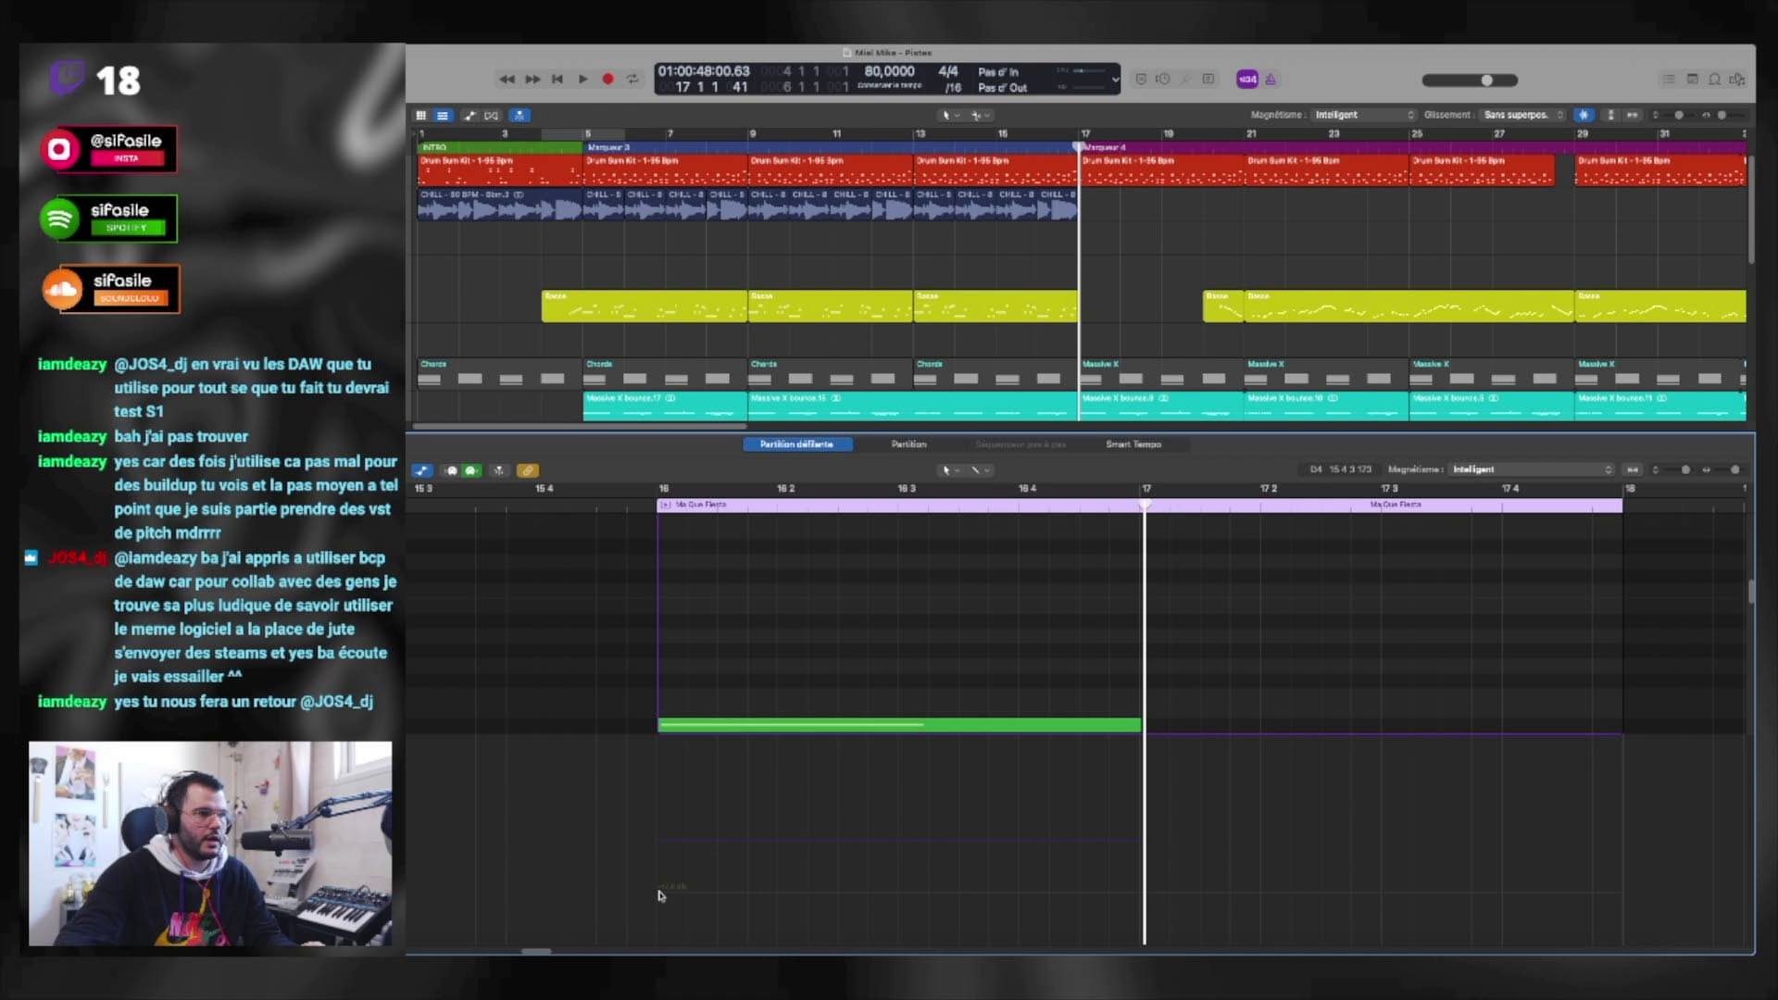
drag(658, 893, 657, 921)
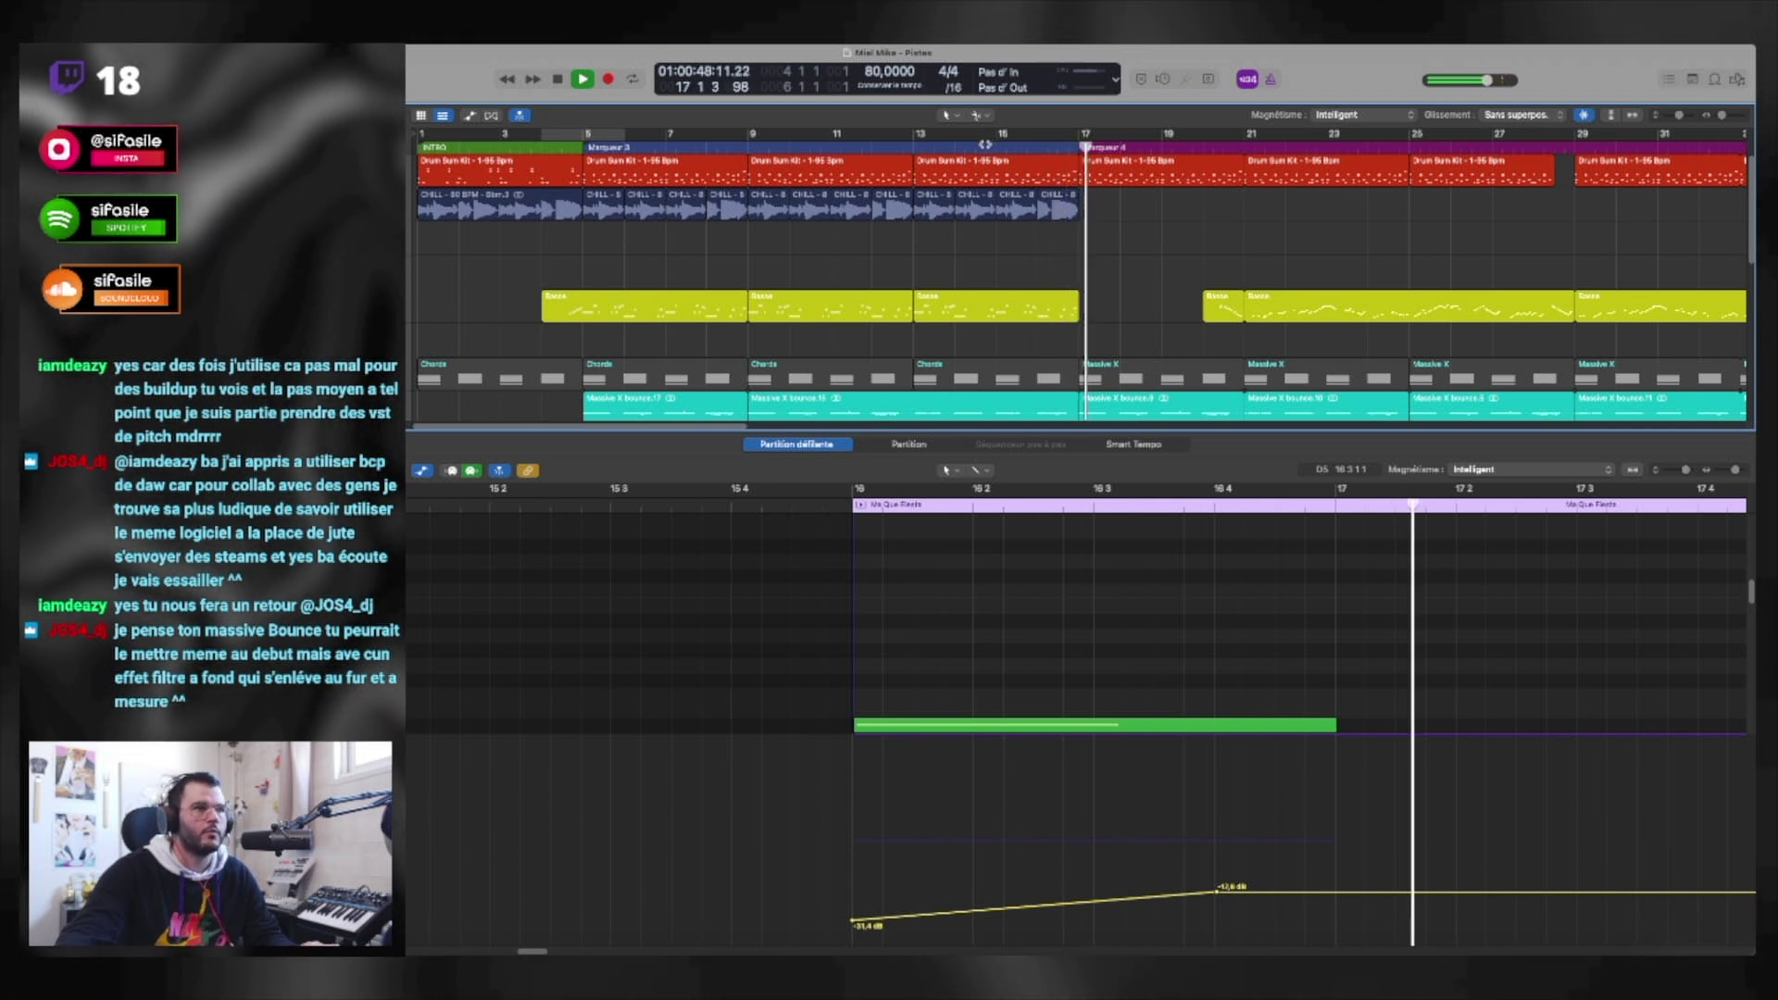
key(e)
key(space)
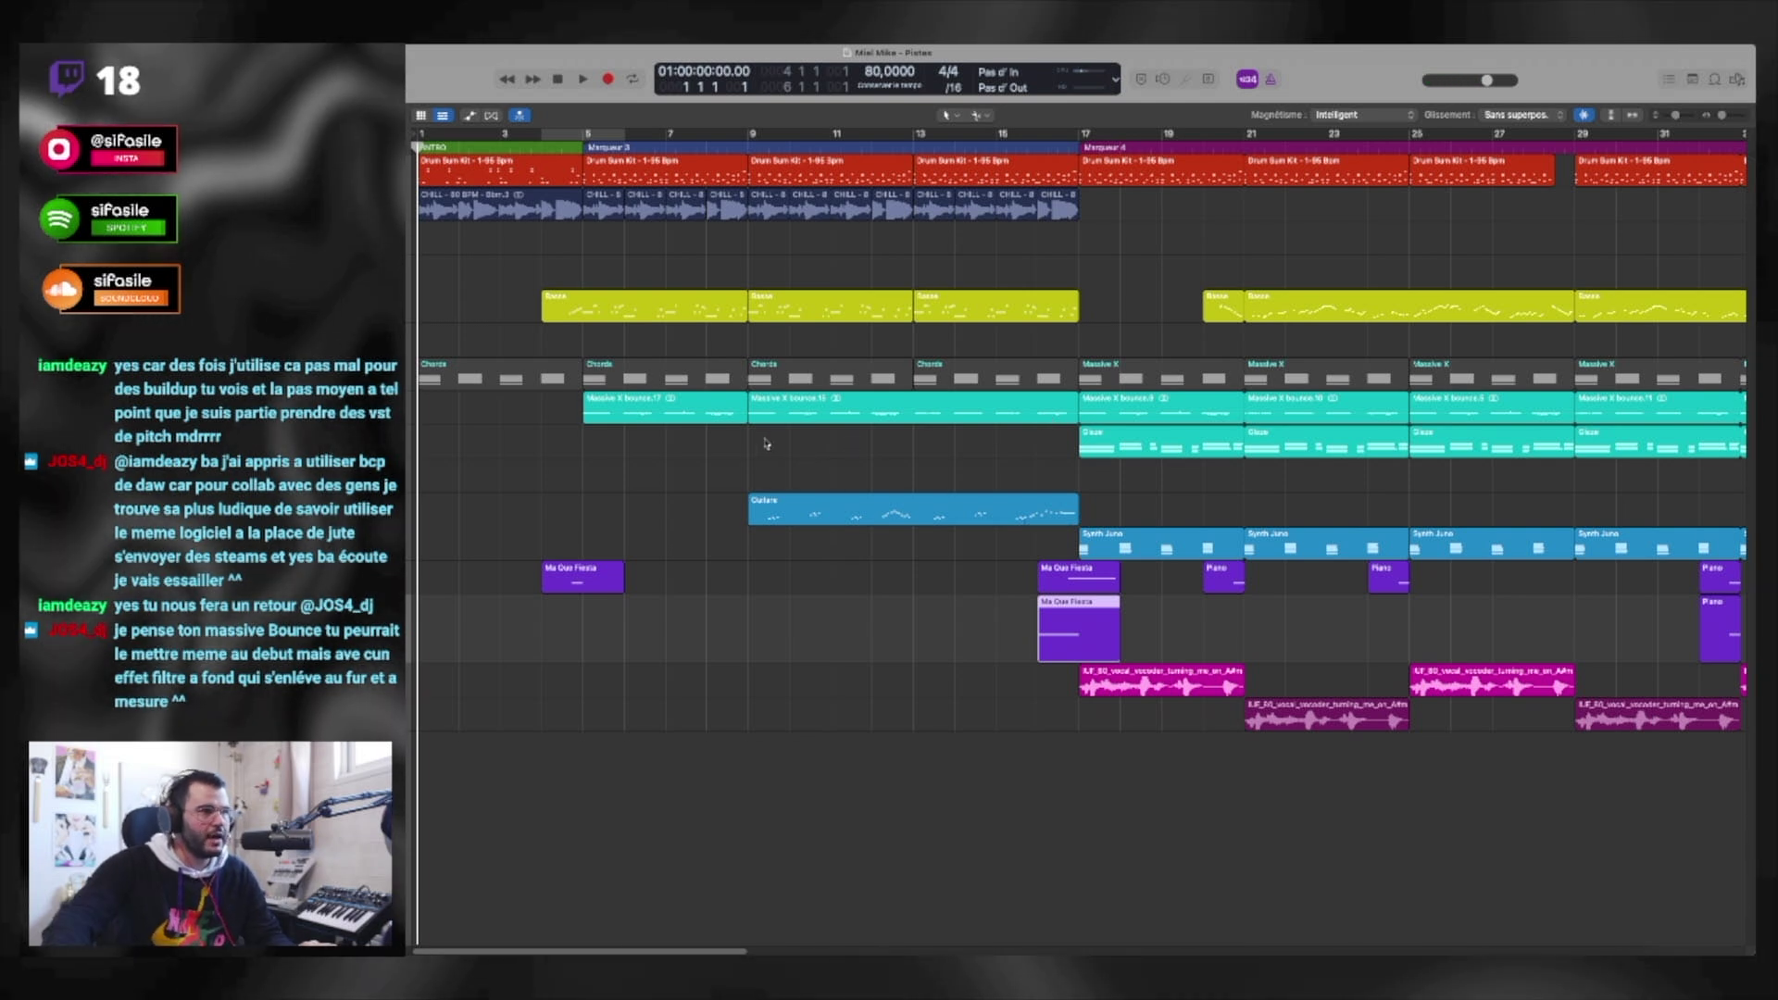
Step: Copy the four-bar Massive X bounce region from bar 5 to bar 1 and play it briefly
click(572, 415)
drag(572, 415, 505, 420)
key(space)
key(space)
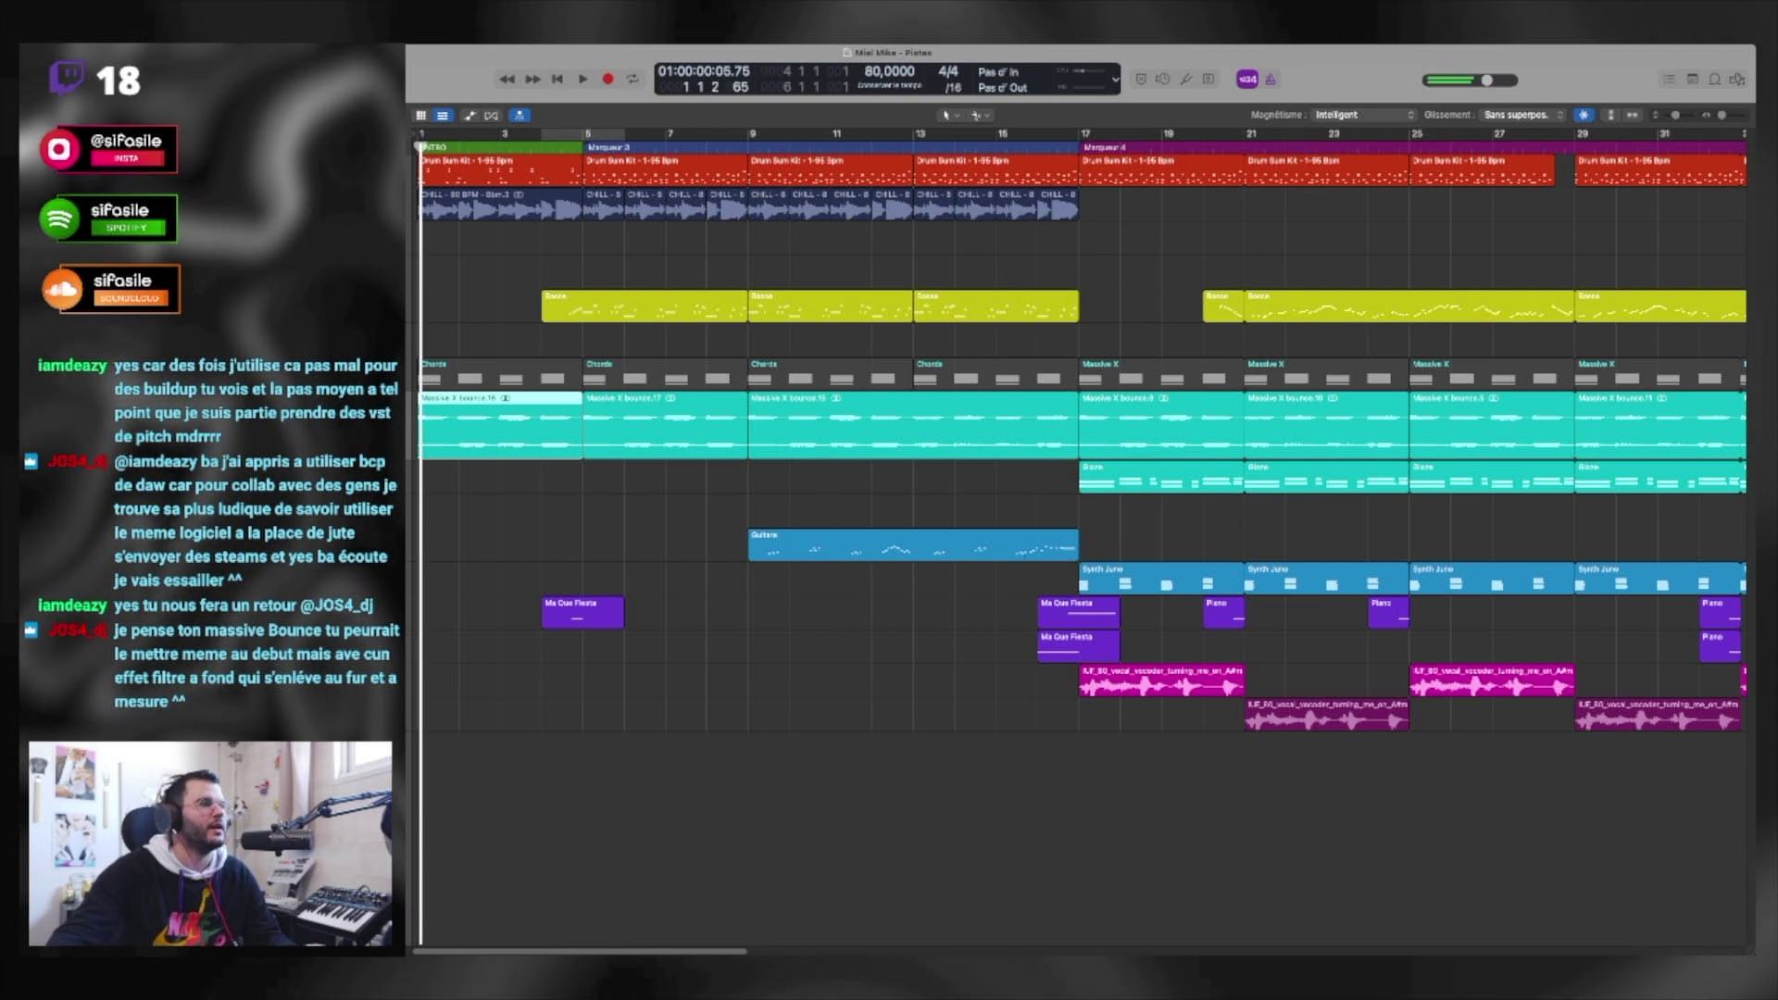
Step: Automate the Filter on the Massive X bounce track so it rises steadily from bar 1 to bar 5
click(384, 424)
key(Return)
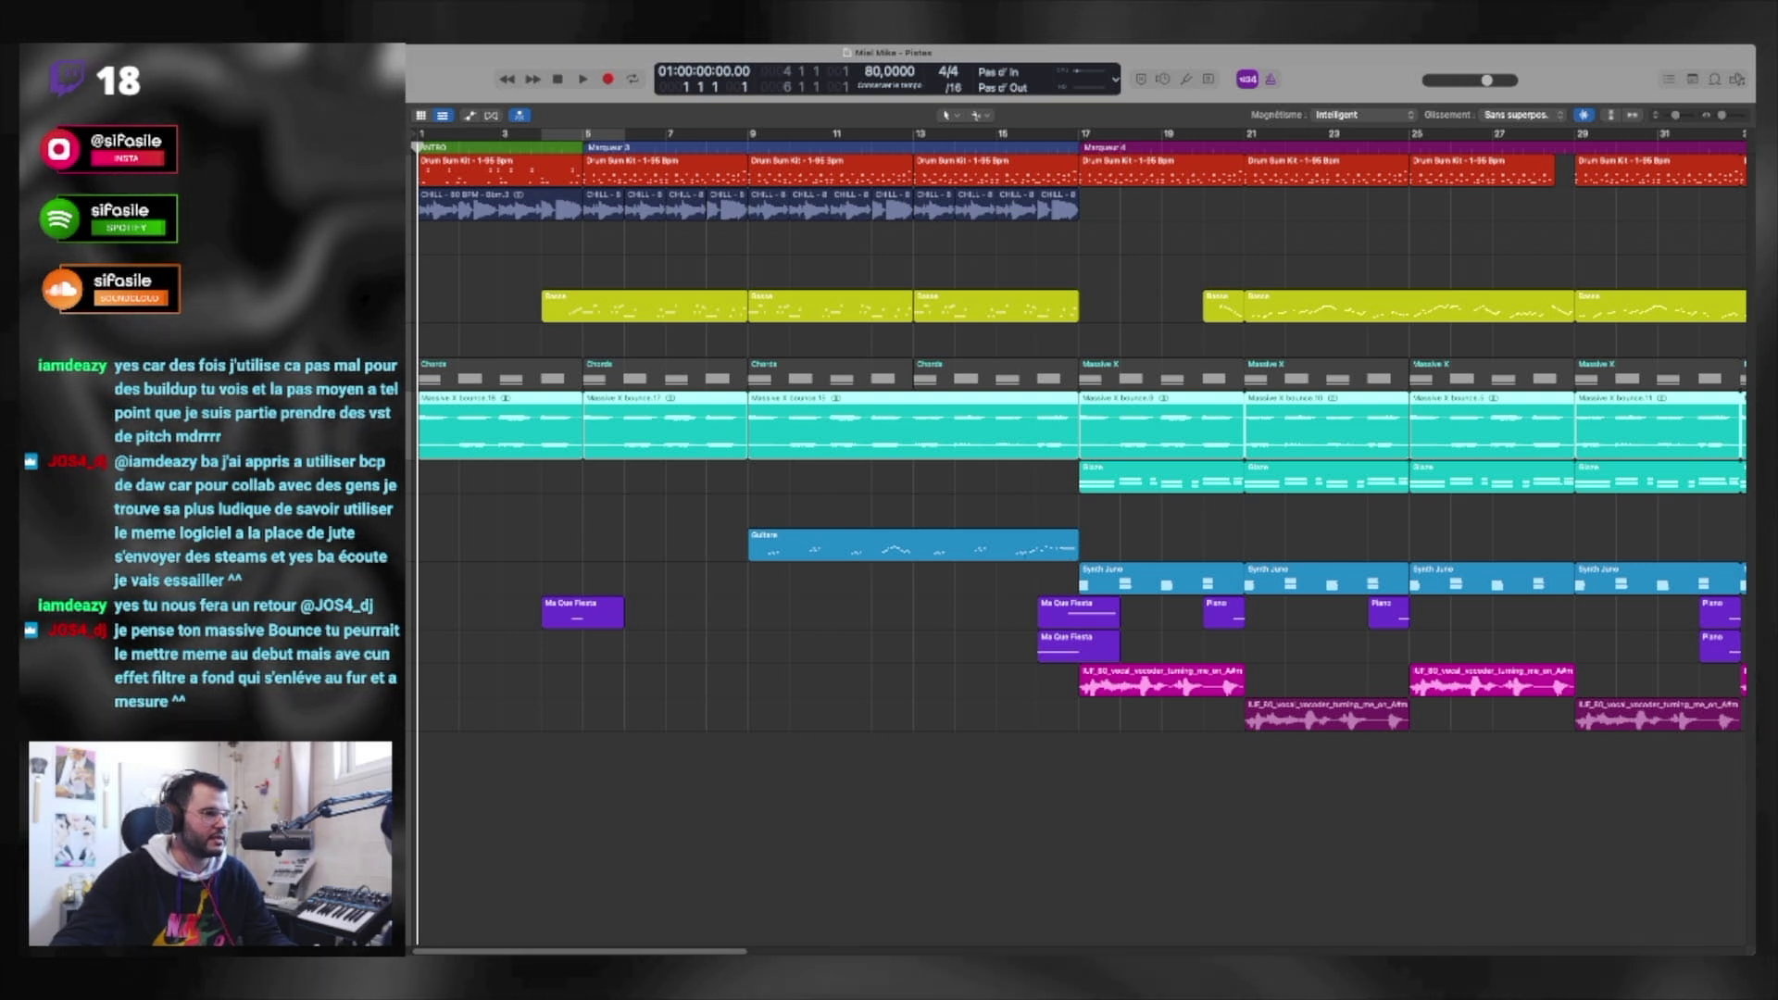
key(space)
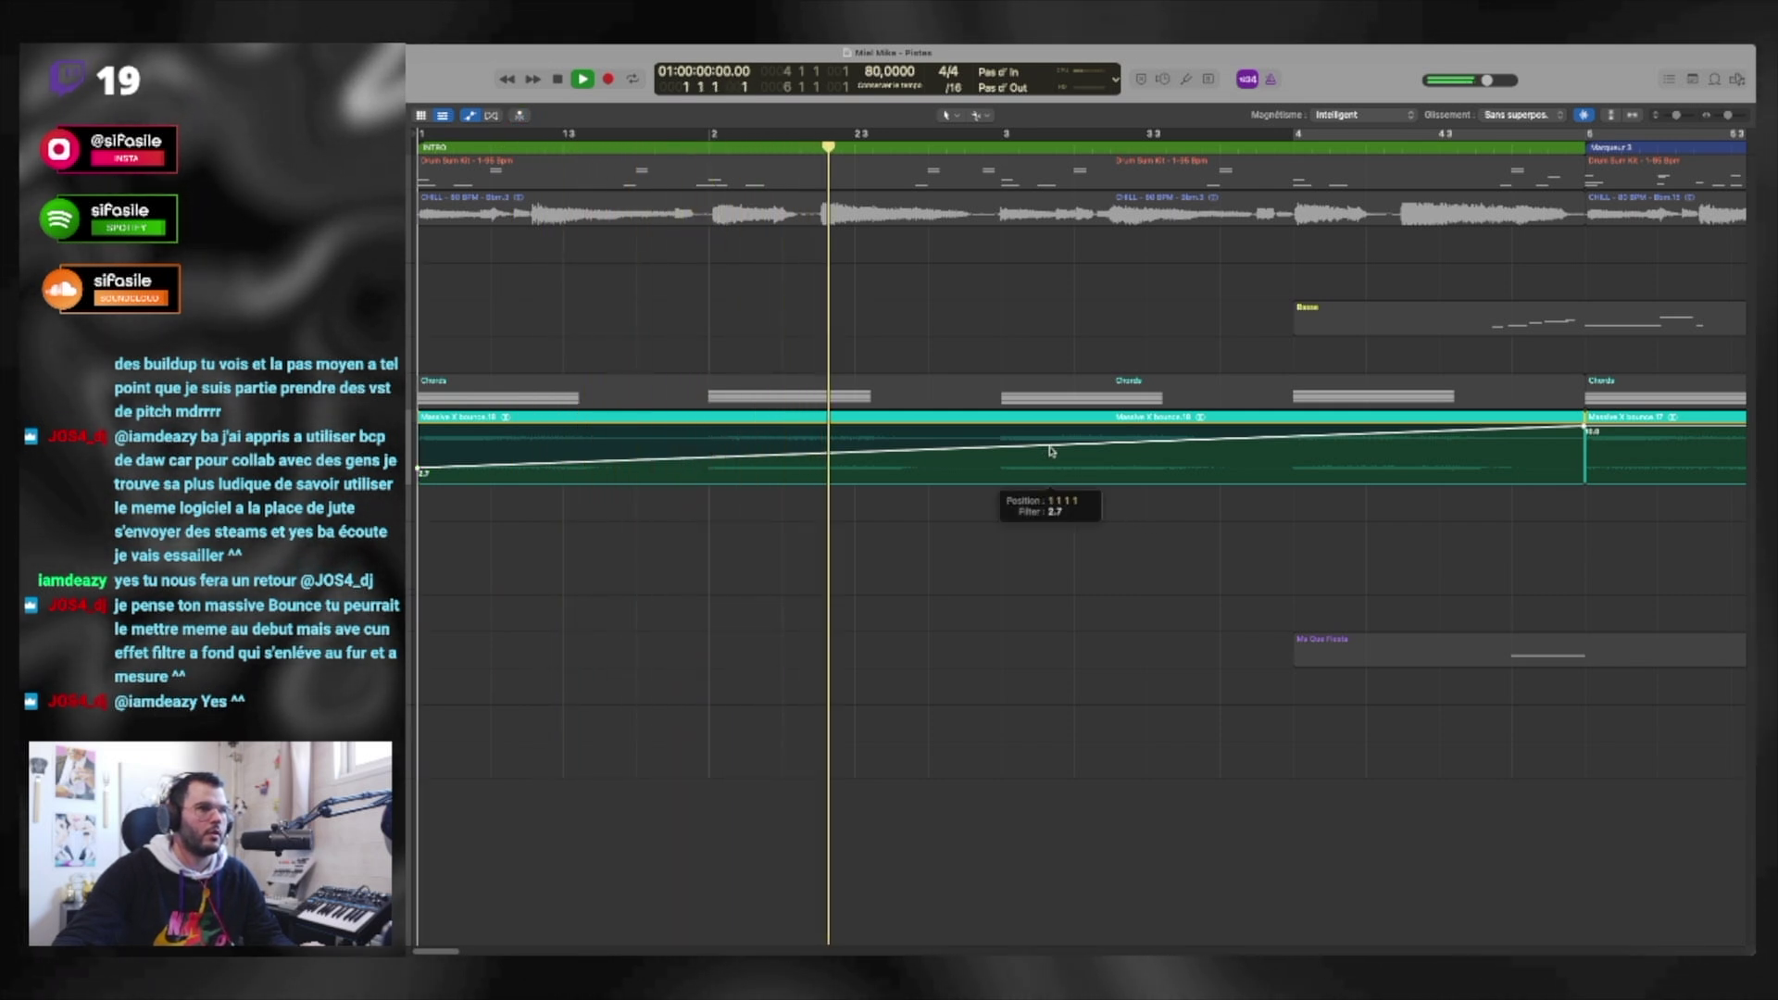
key(space)
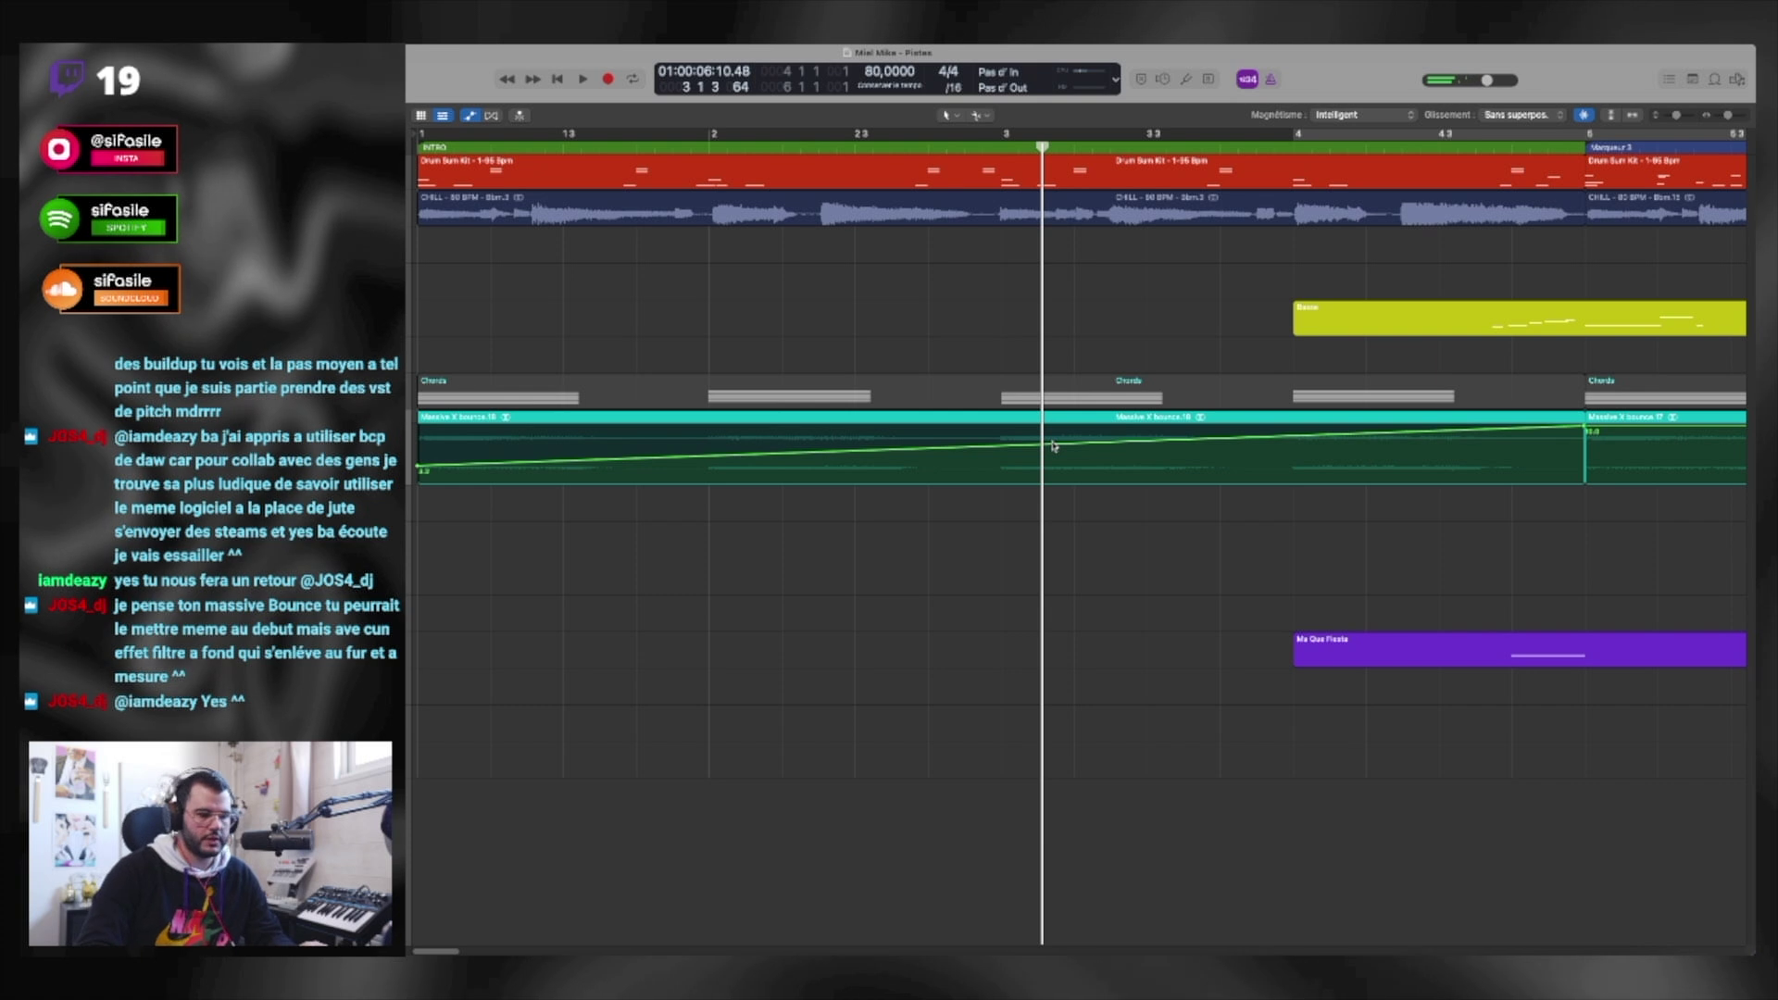
Step: Add a low Filter automation point at bar 3, about 3.2, to delay the rise, and play the intro into bar 5
key(Return)
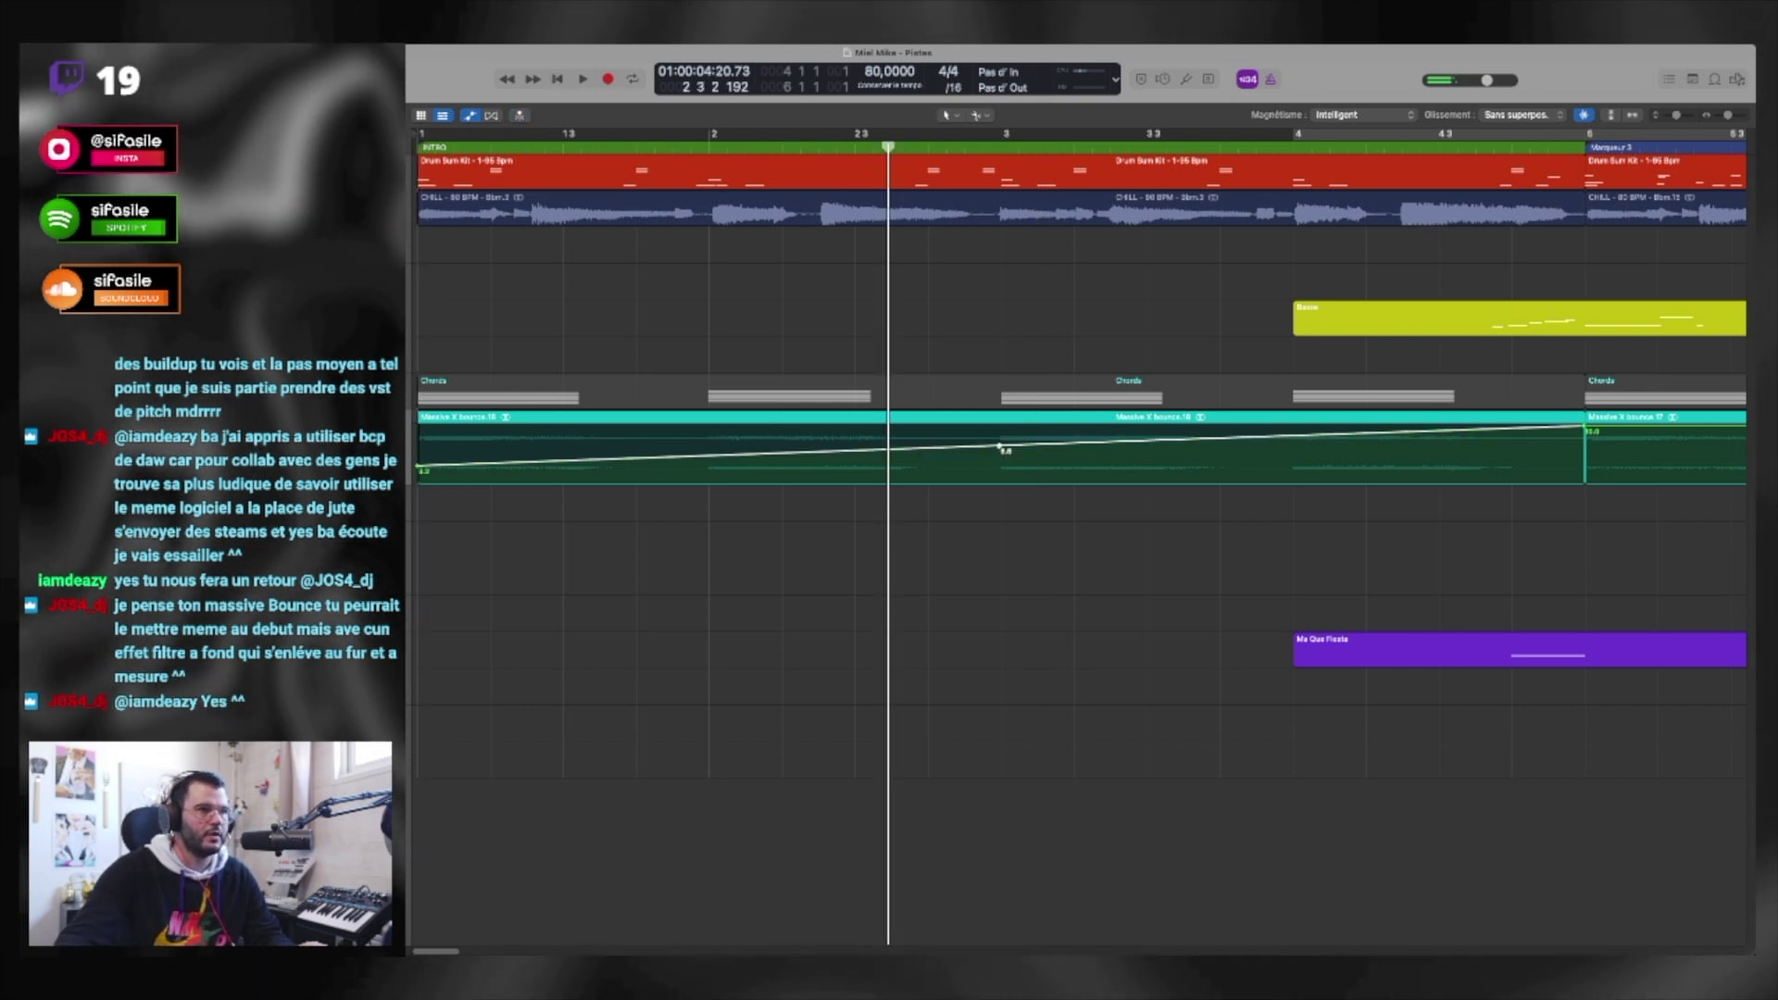
drag(1001, 447, 1001, 468)
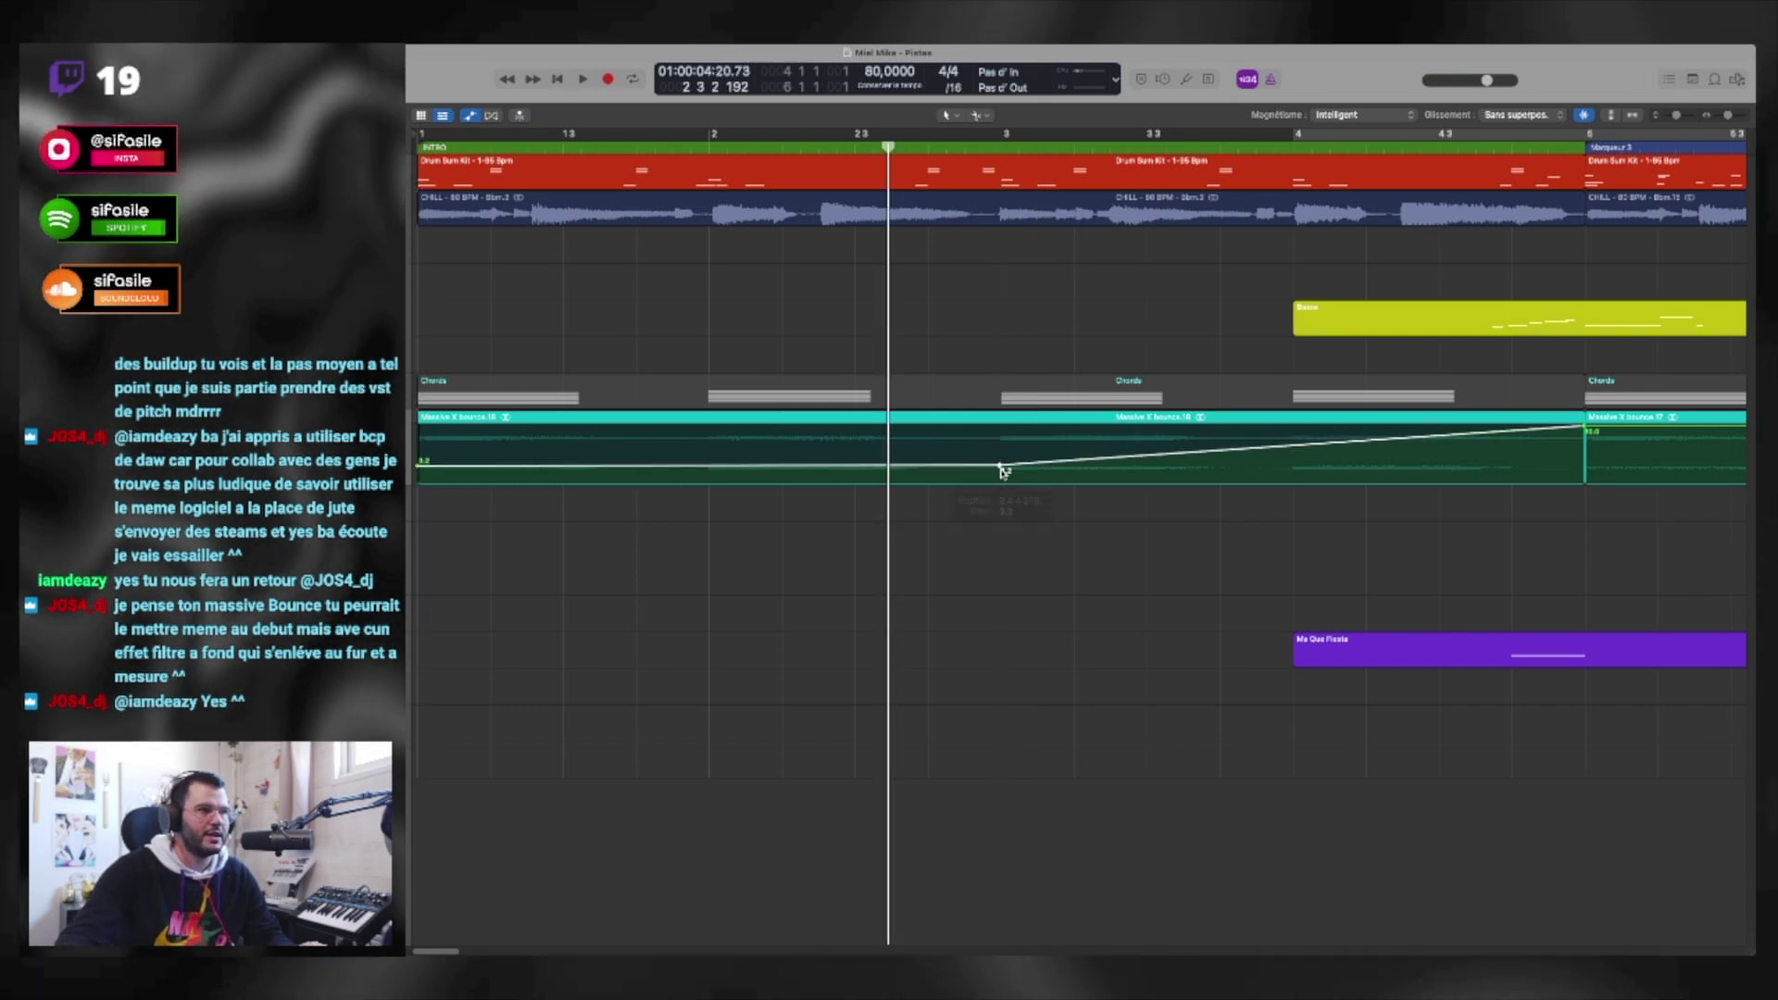
key(Return)
key(space)
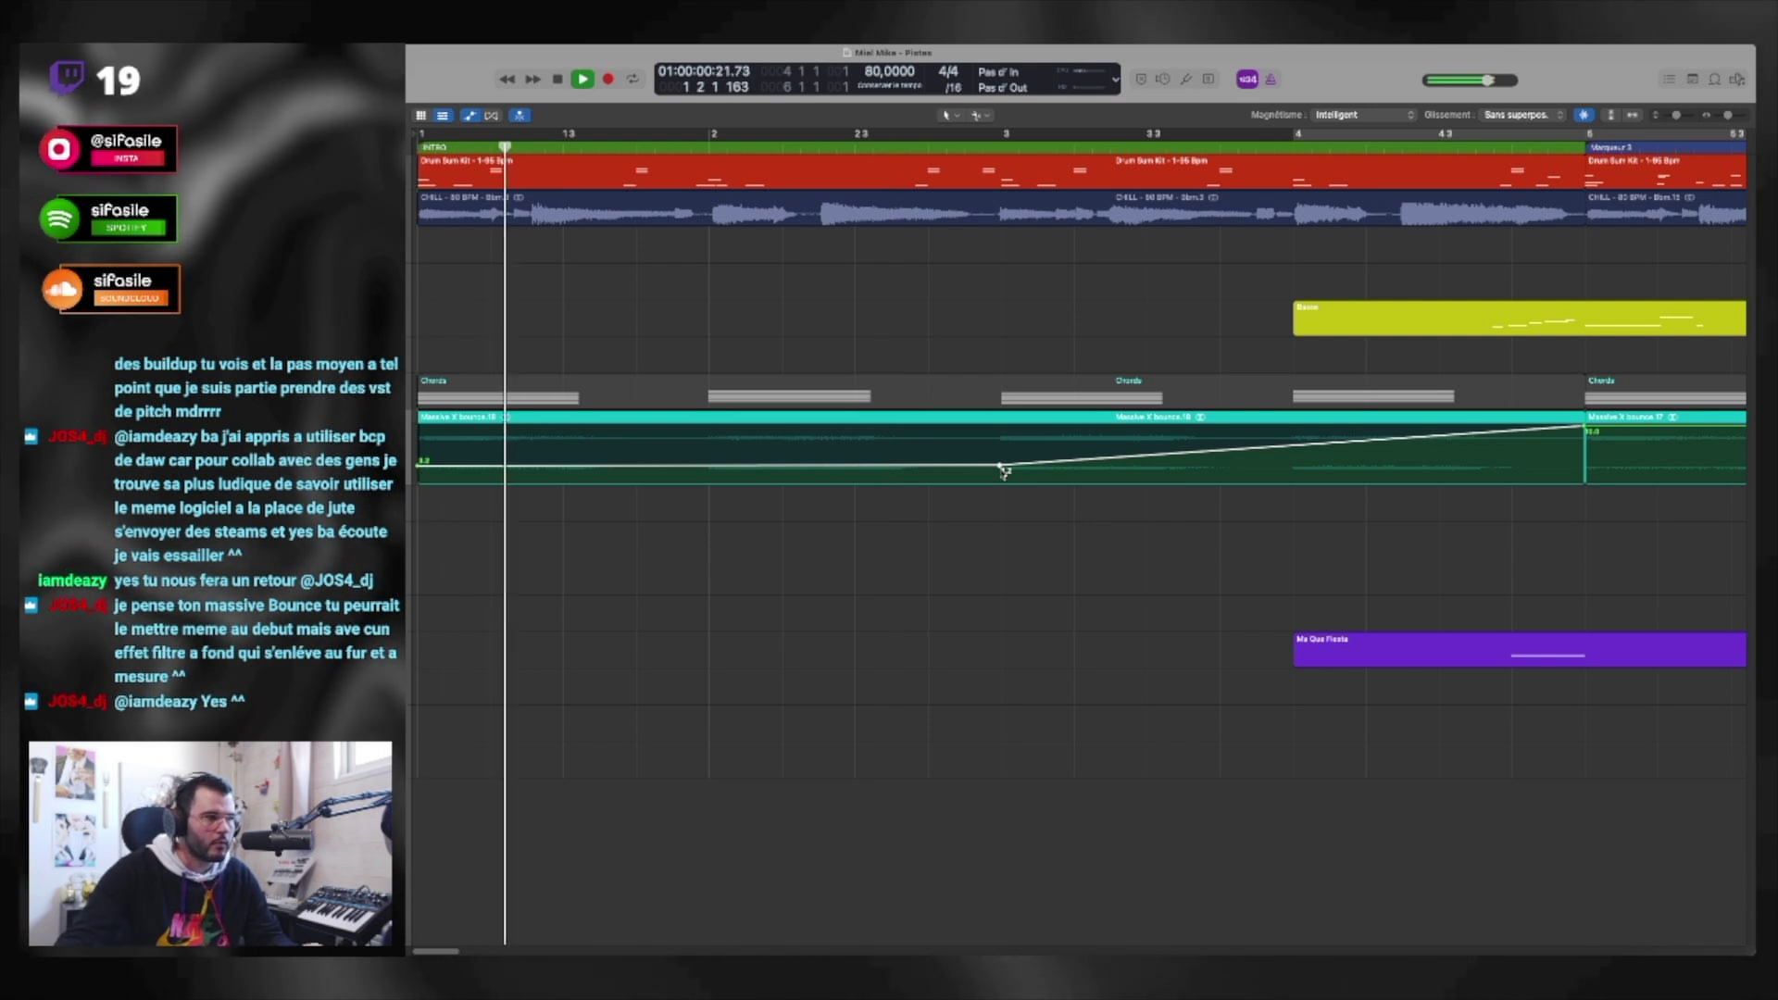
scroll(924, 500, right, 2)
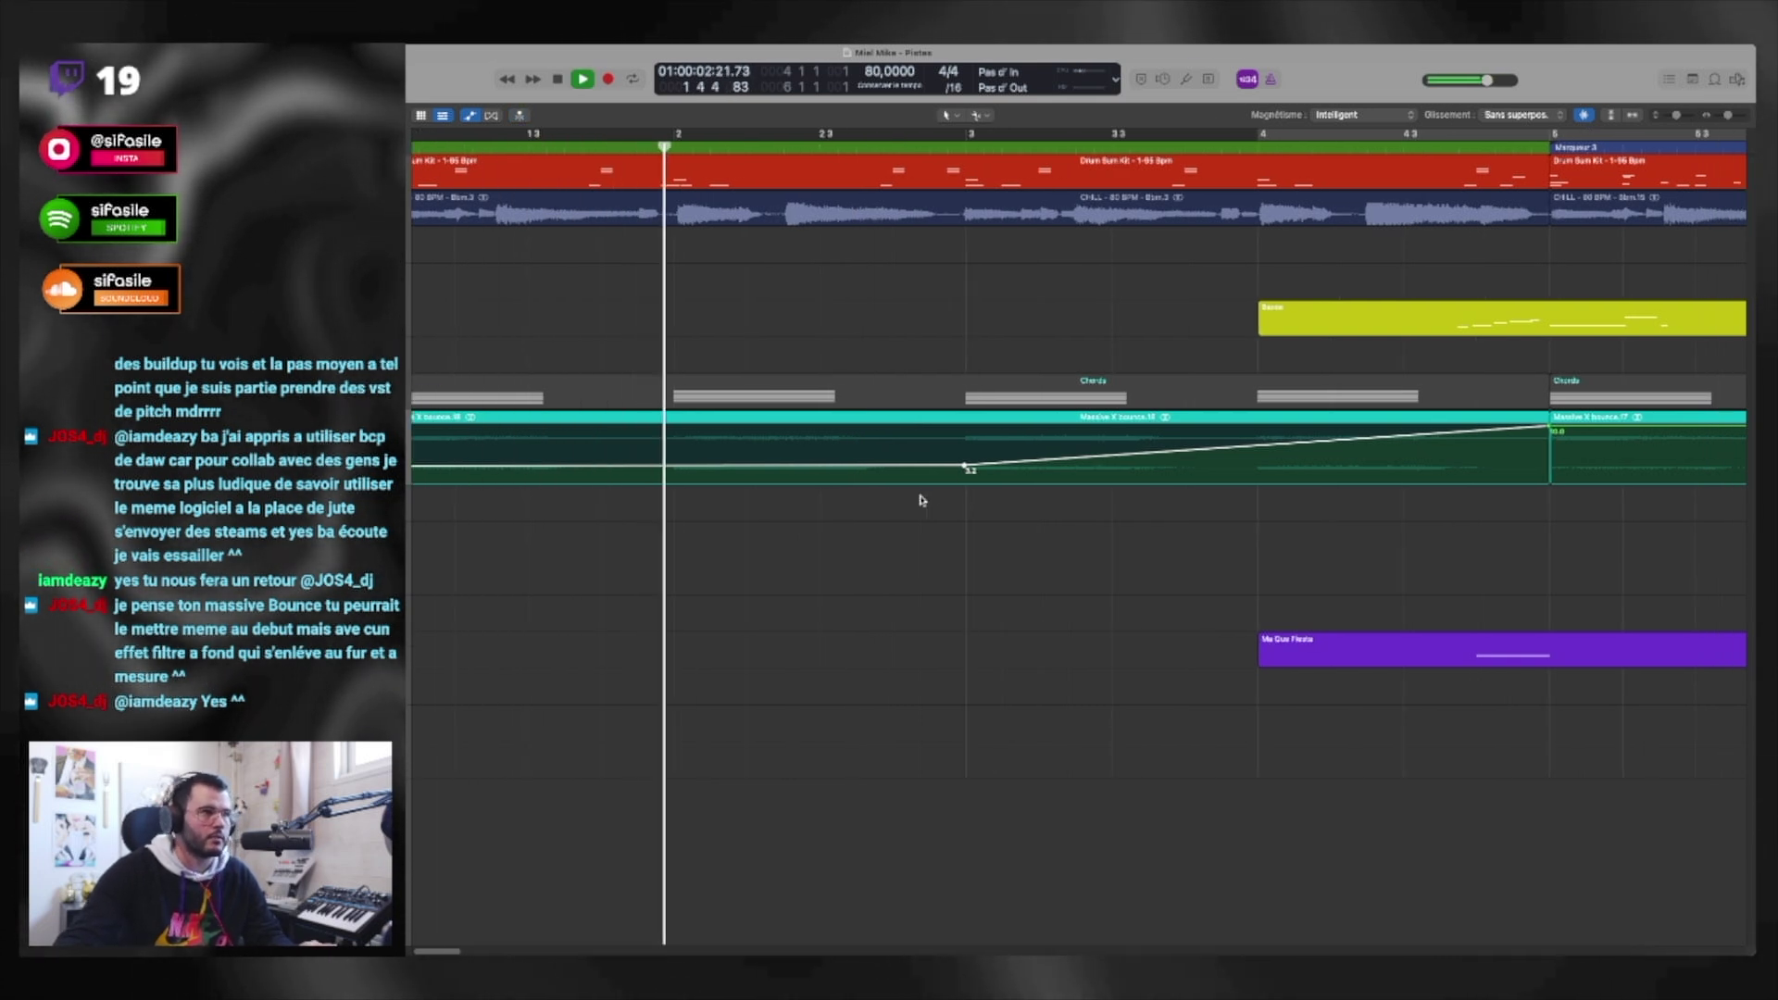
scroll(920, 505, right, 1)
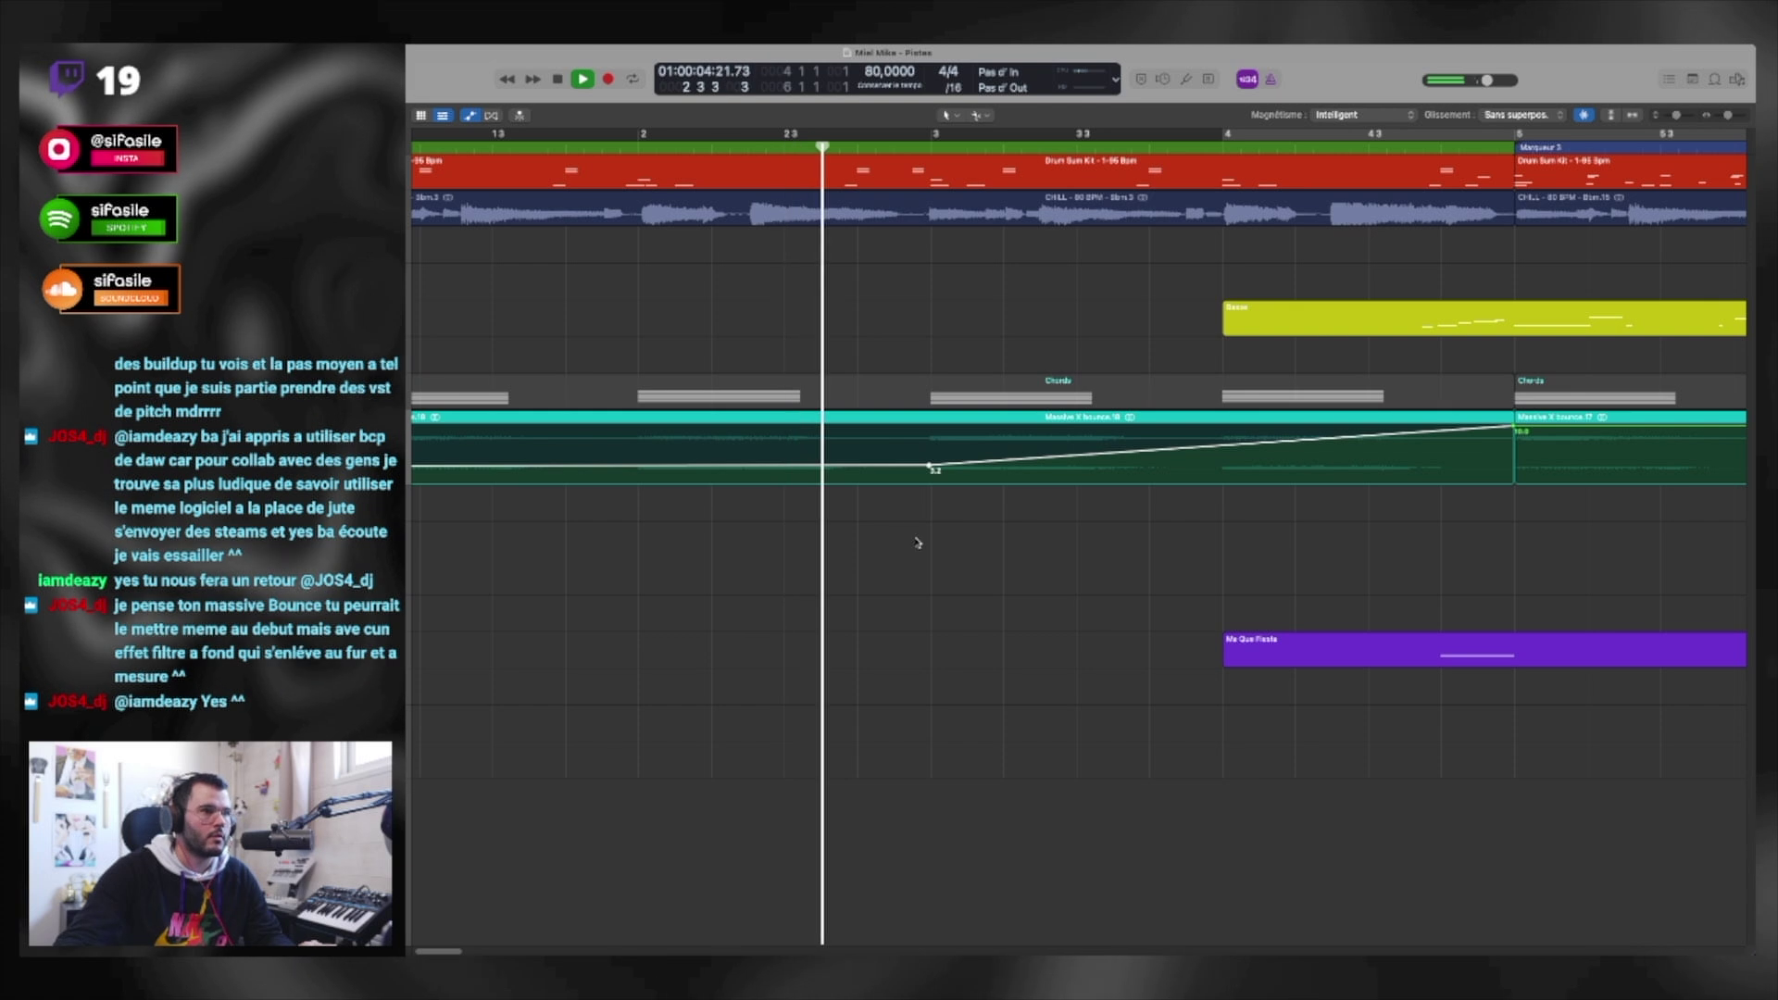
scroll(915, 551, right, 2)
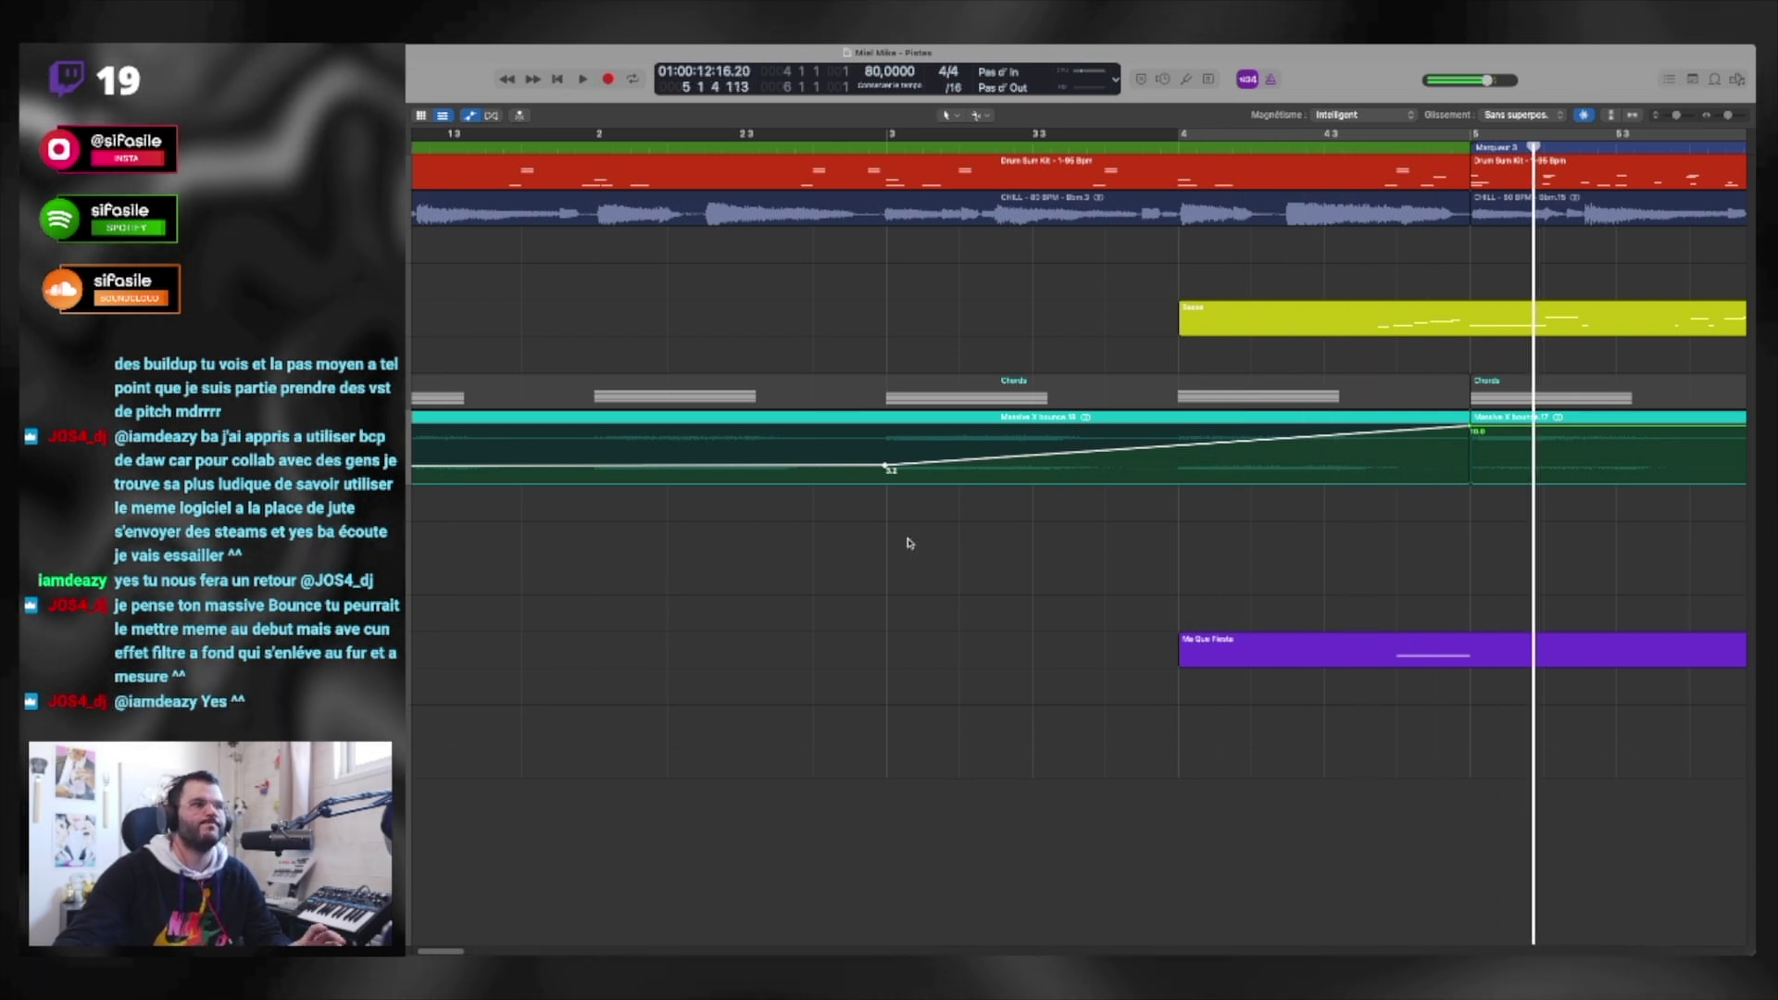
key(space)
Step: Try a second Massive X bounce track holding a copy of the bar 1 region, with the original track muted
click(408, 448)
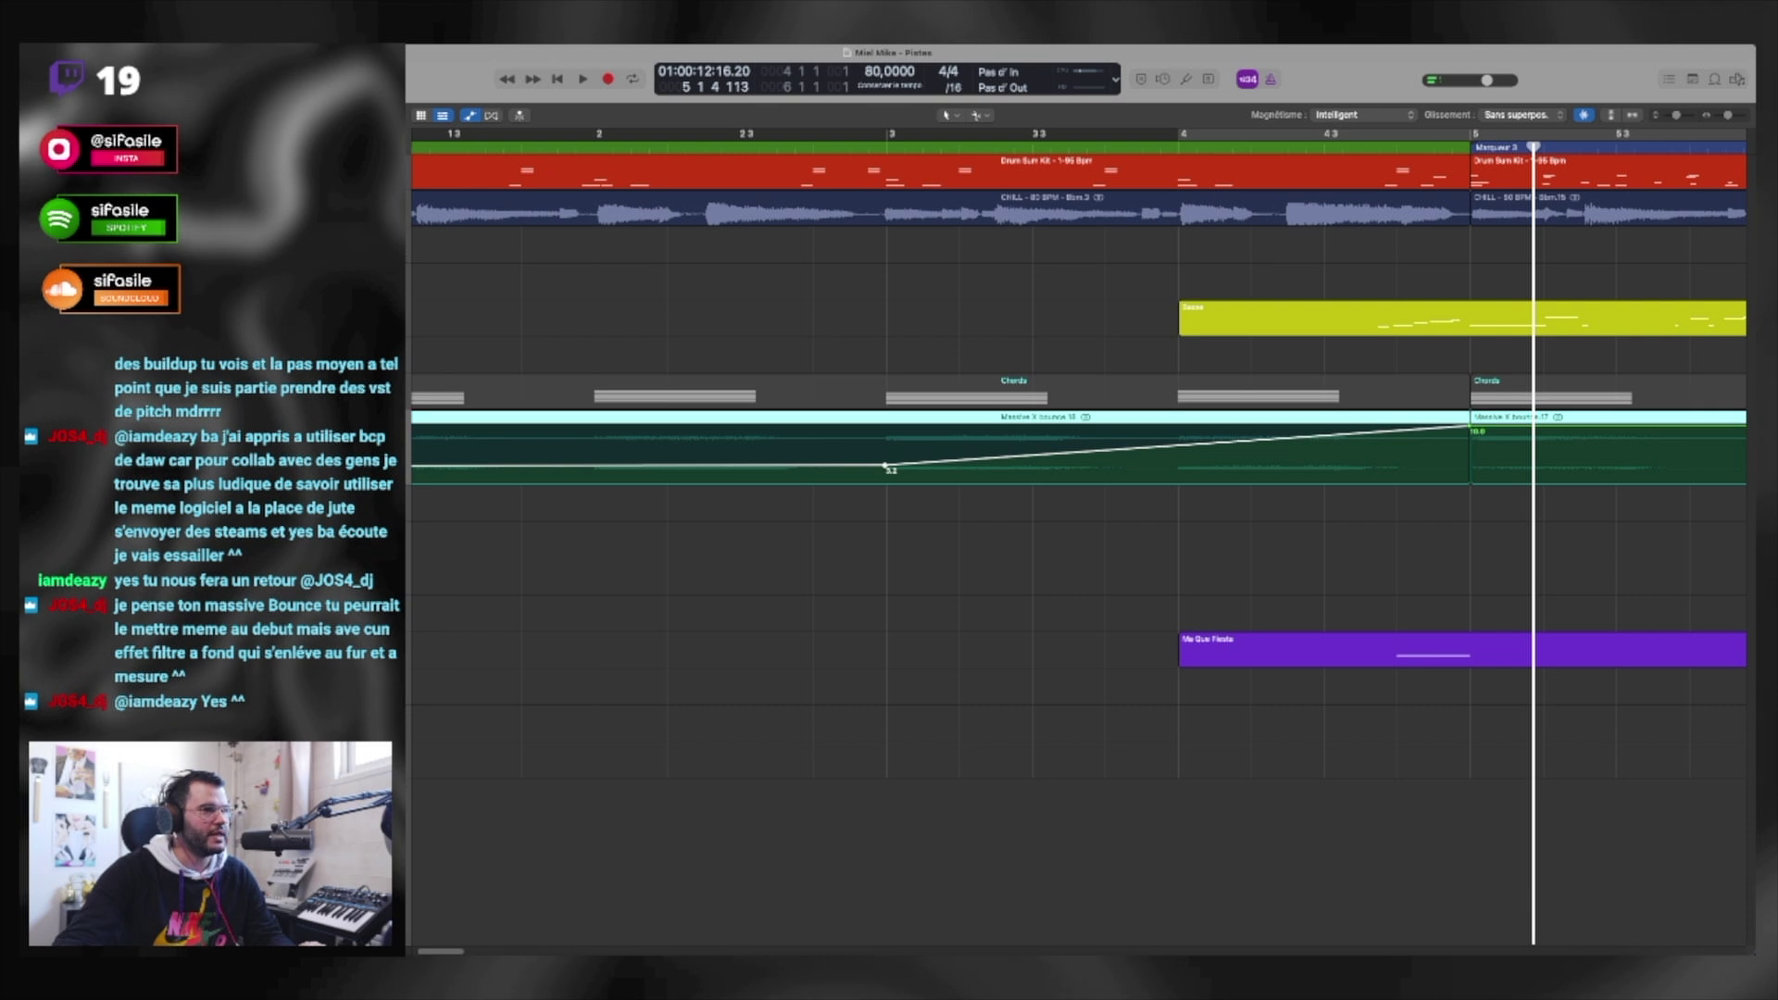
key(a)
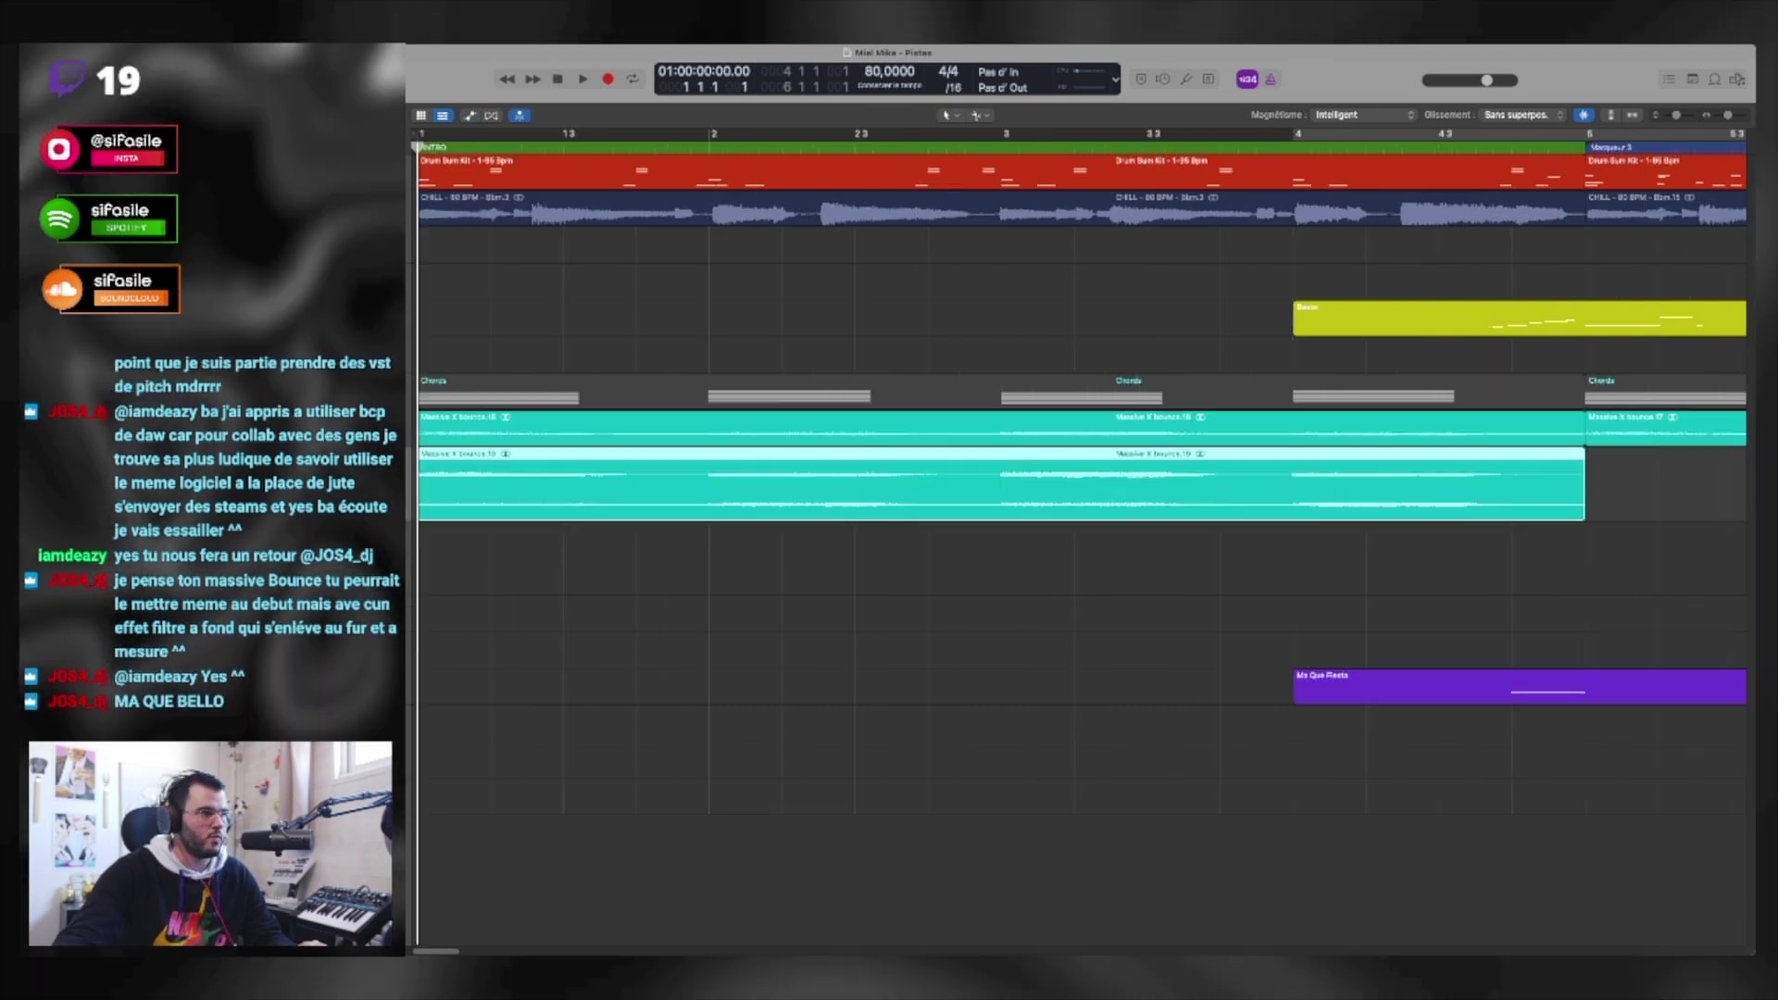
key(Up)
key(ctrl+m)
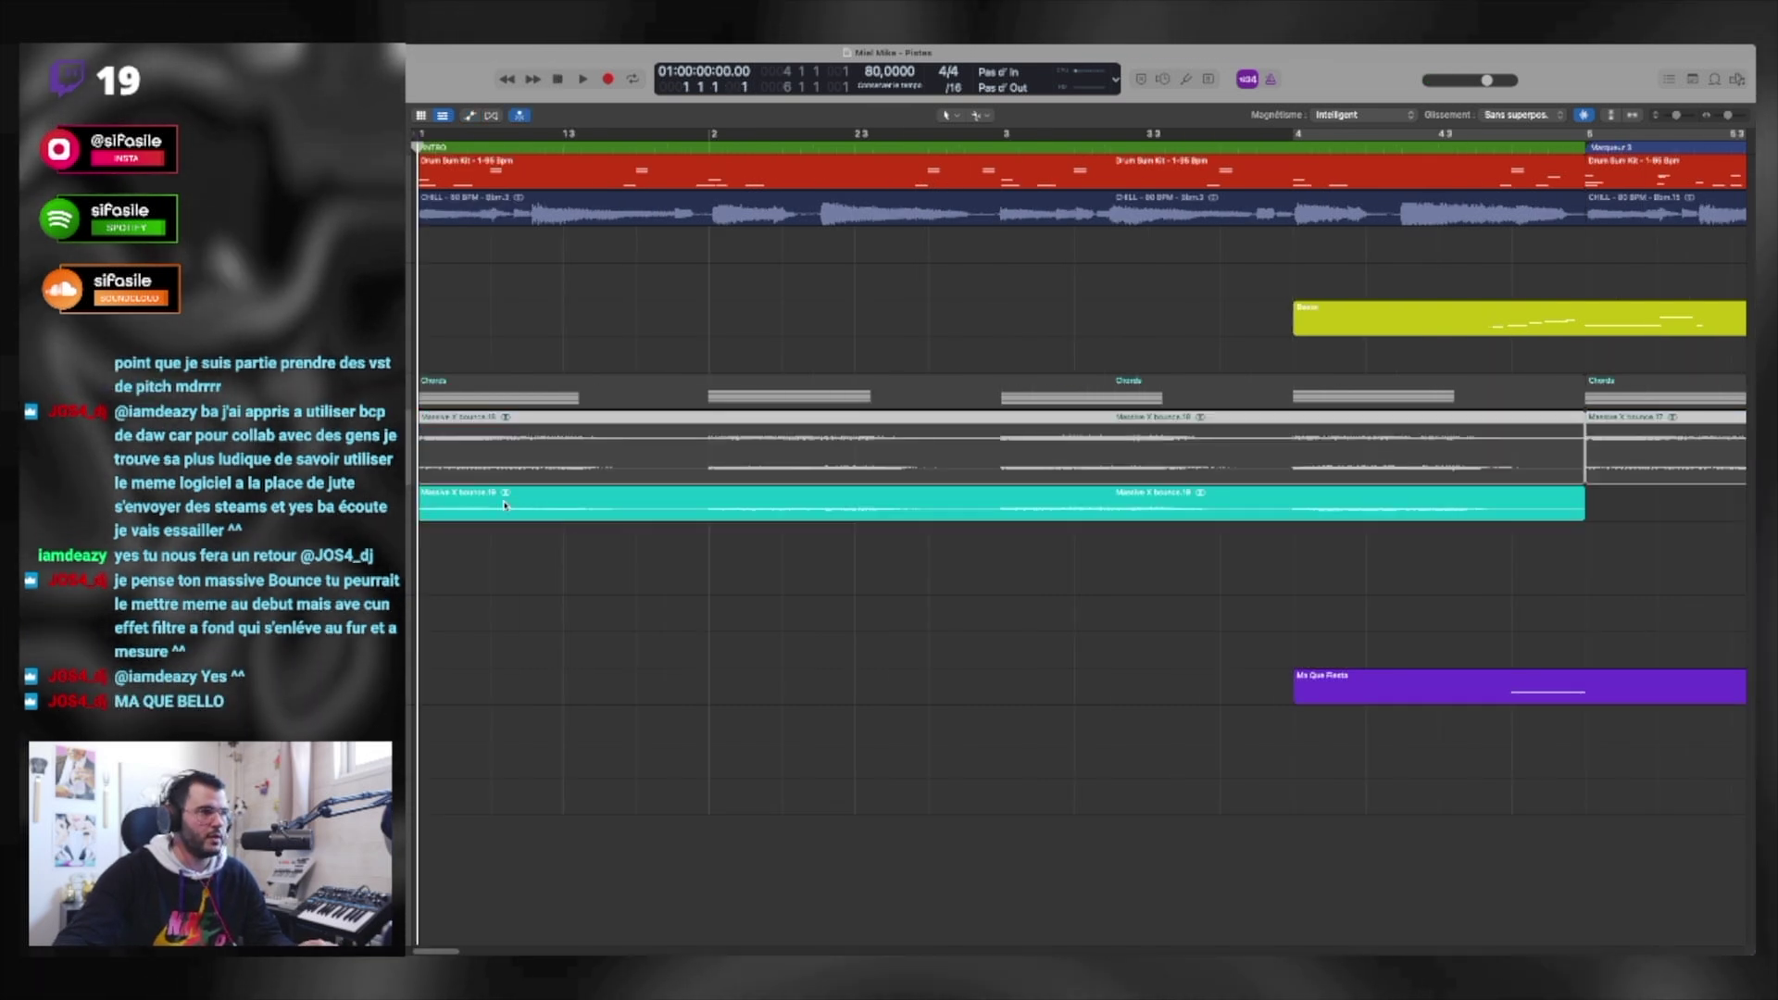
key(Down)
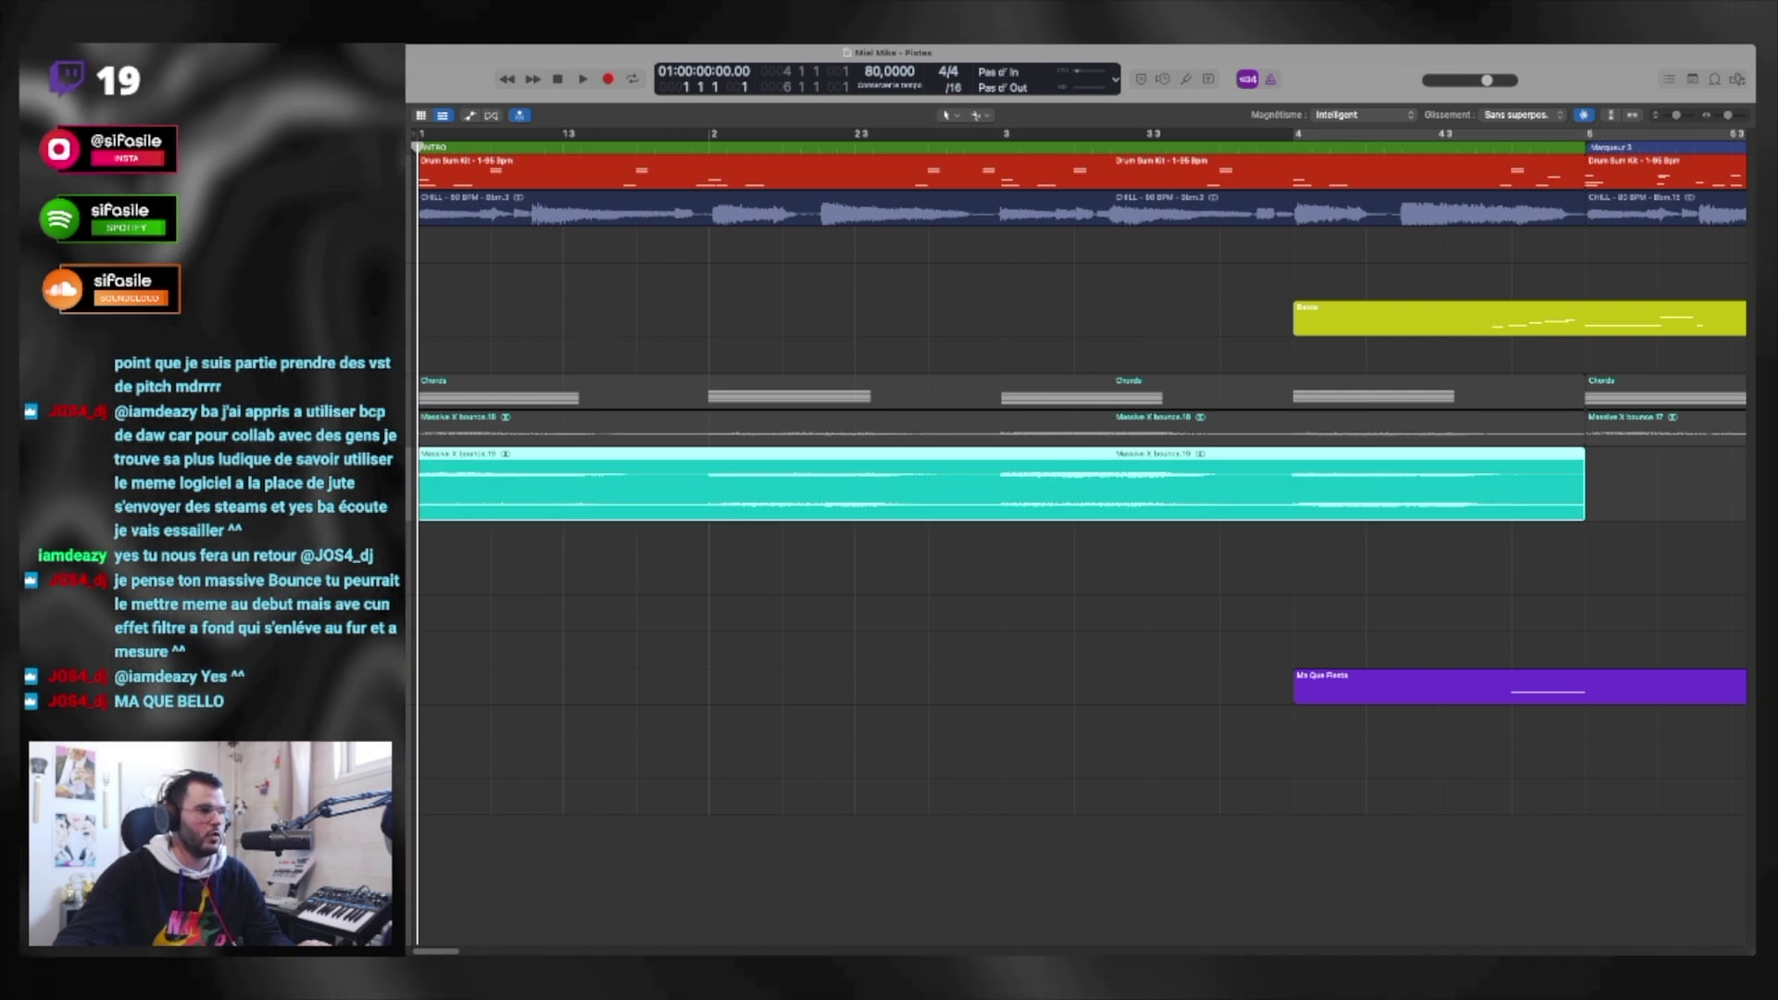
Step: Set vowel transitions on Filter steps 9, 15 and 16 of Looperator on the Massive X bounce track and play the intro
drag(824, 241, 863, 259)
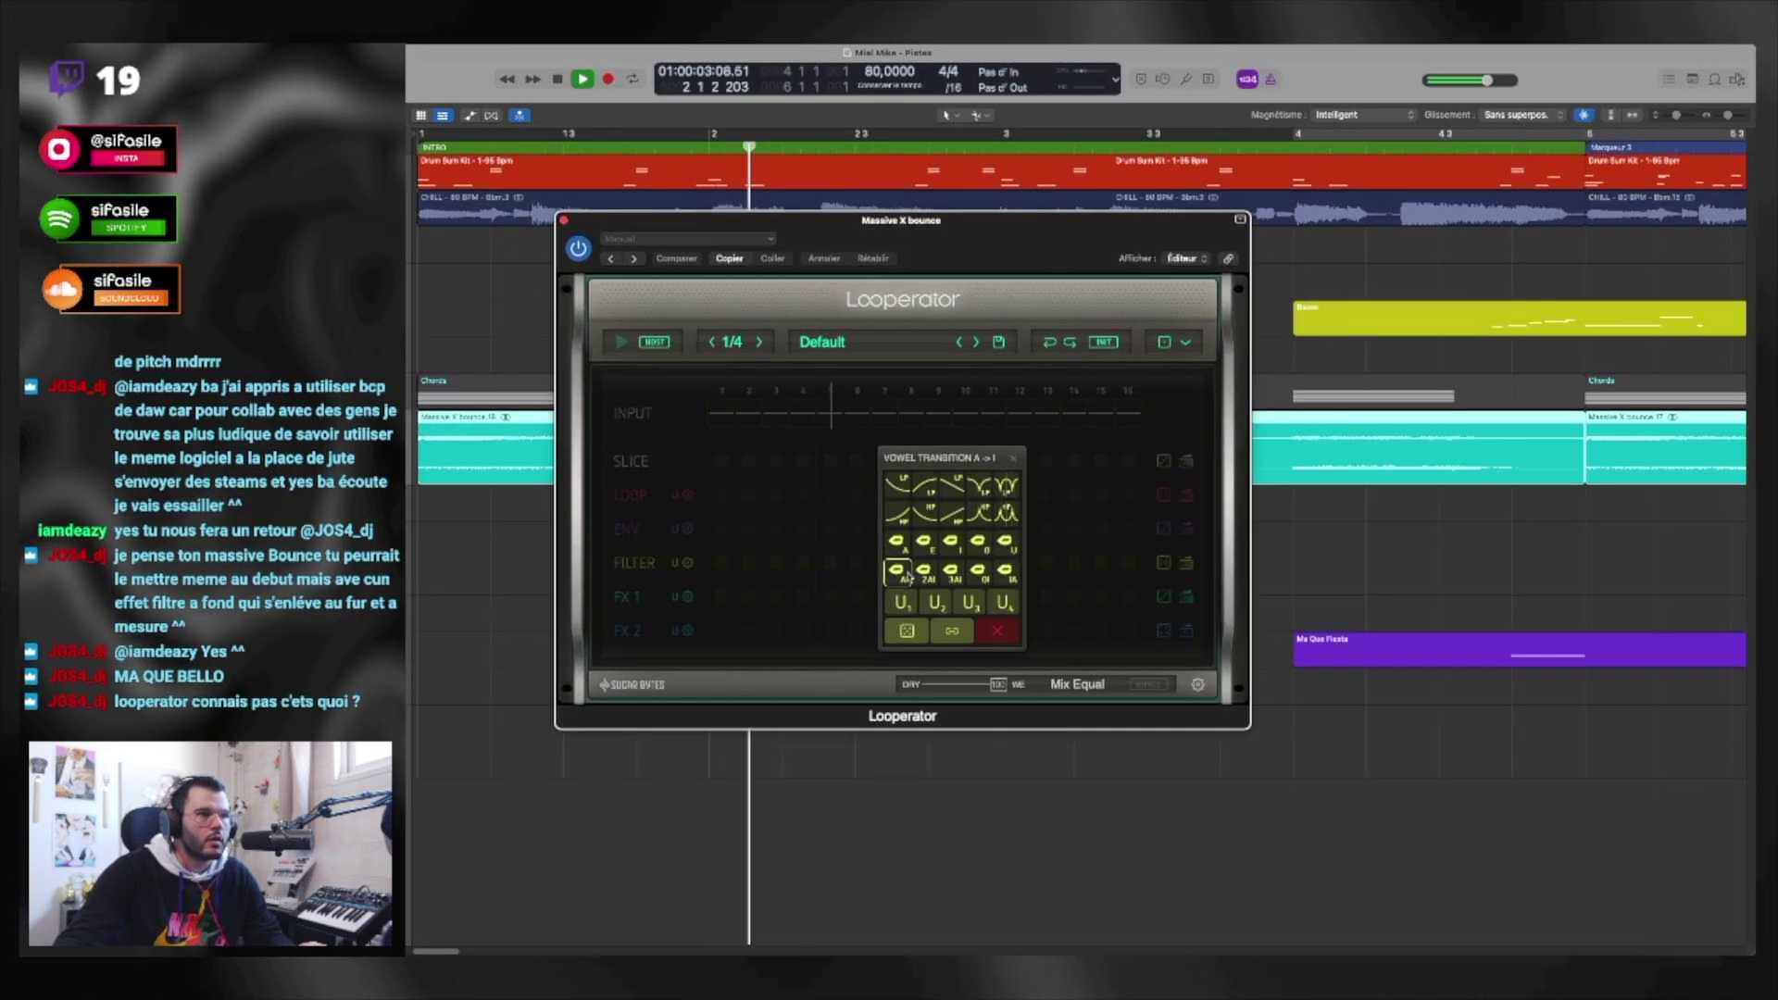
click(904, 585)
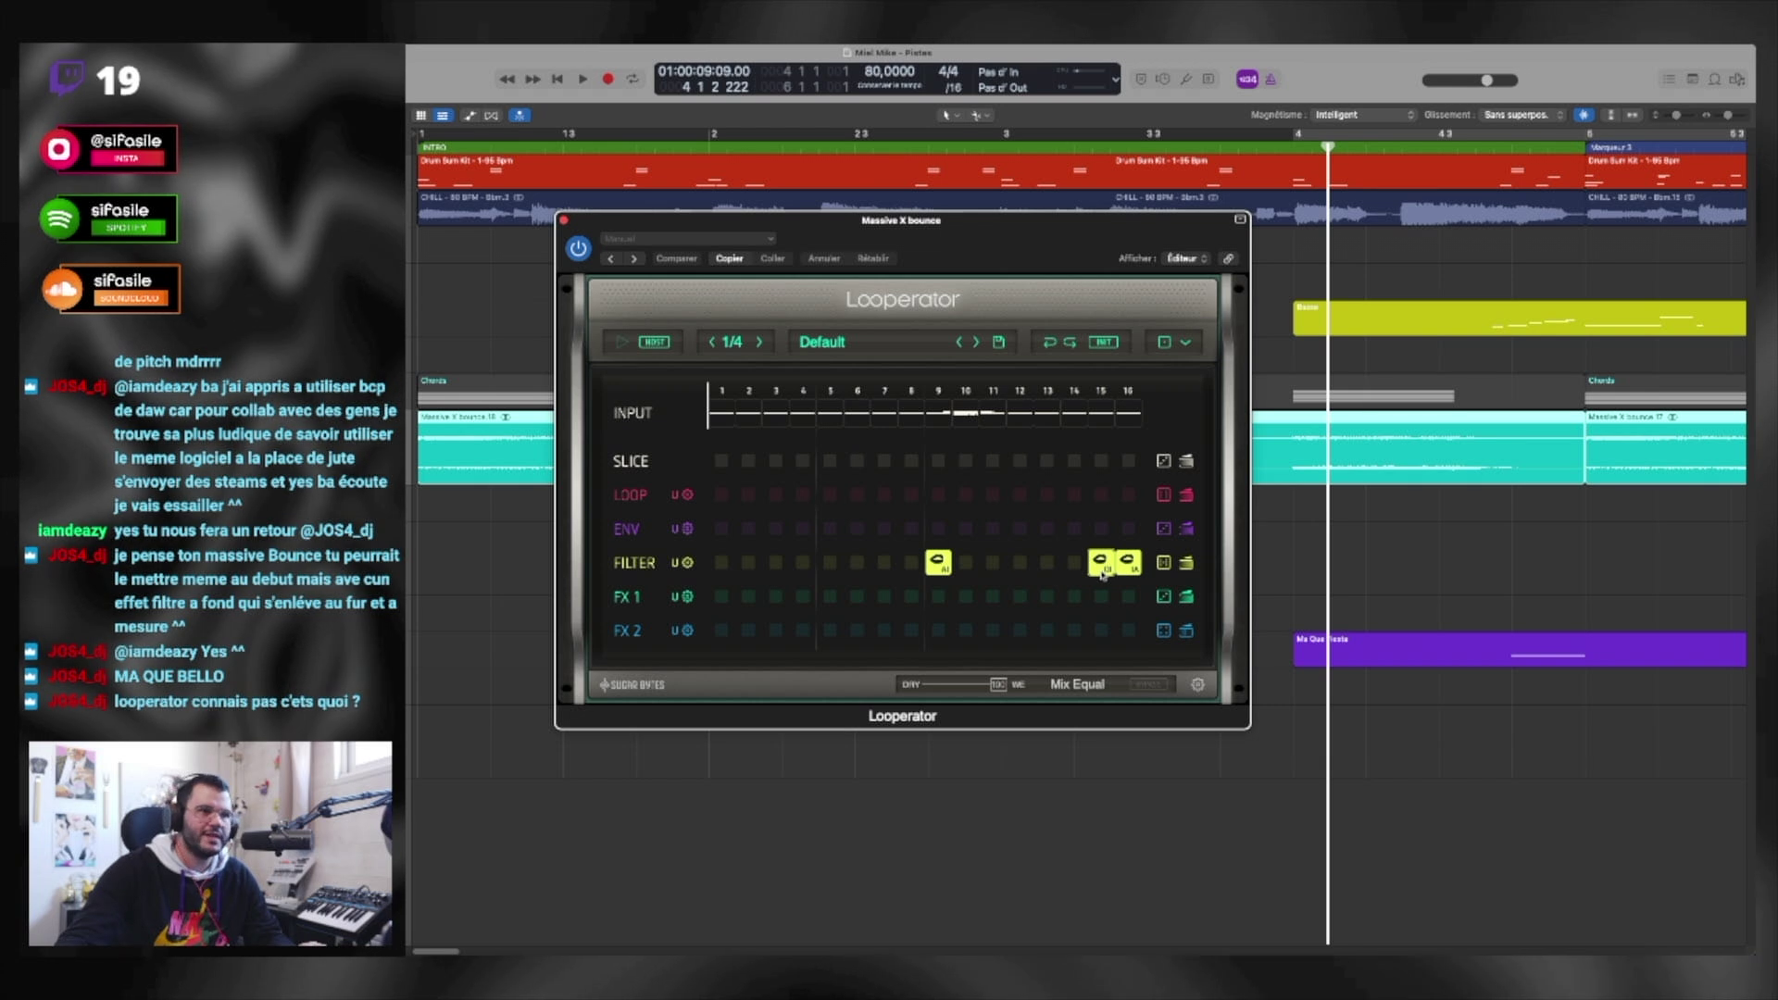
key(Return)
key(space)
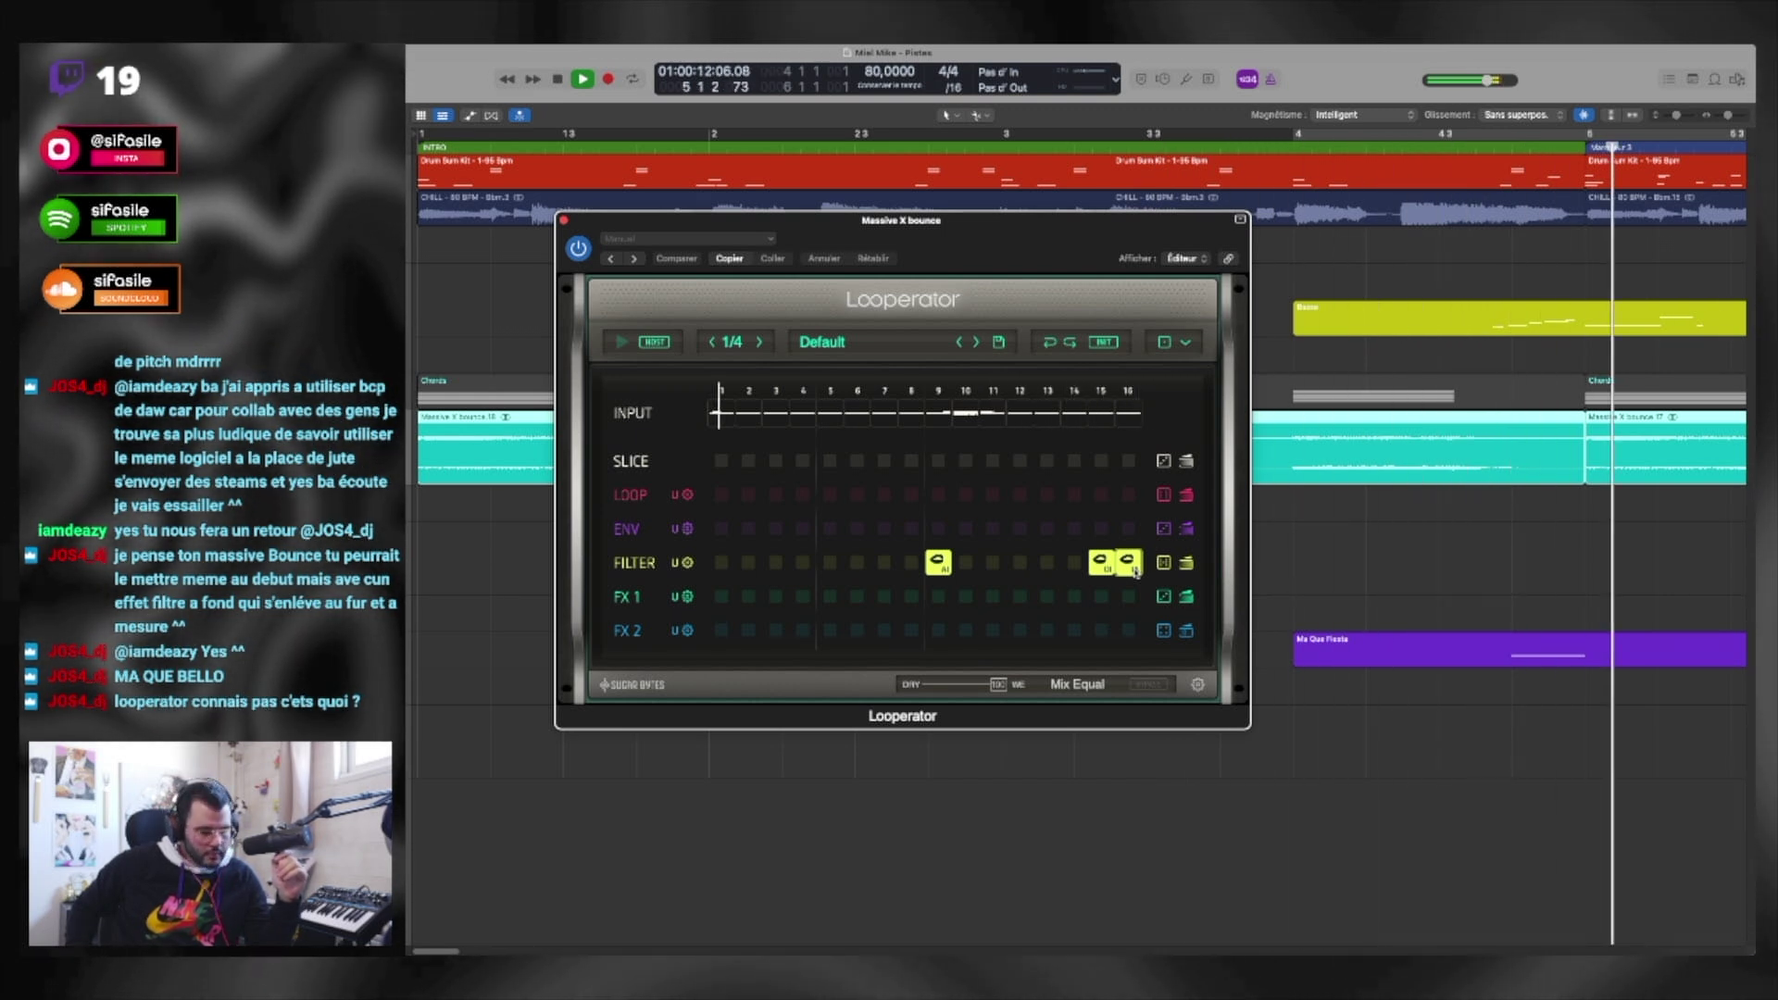
key(space)
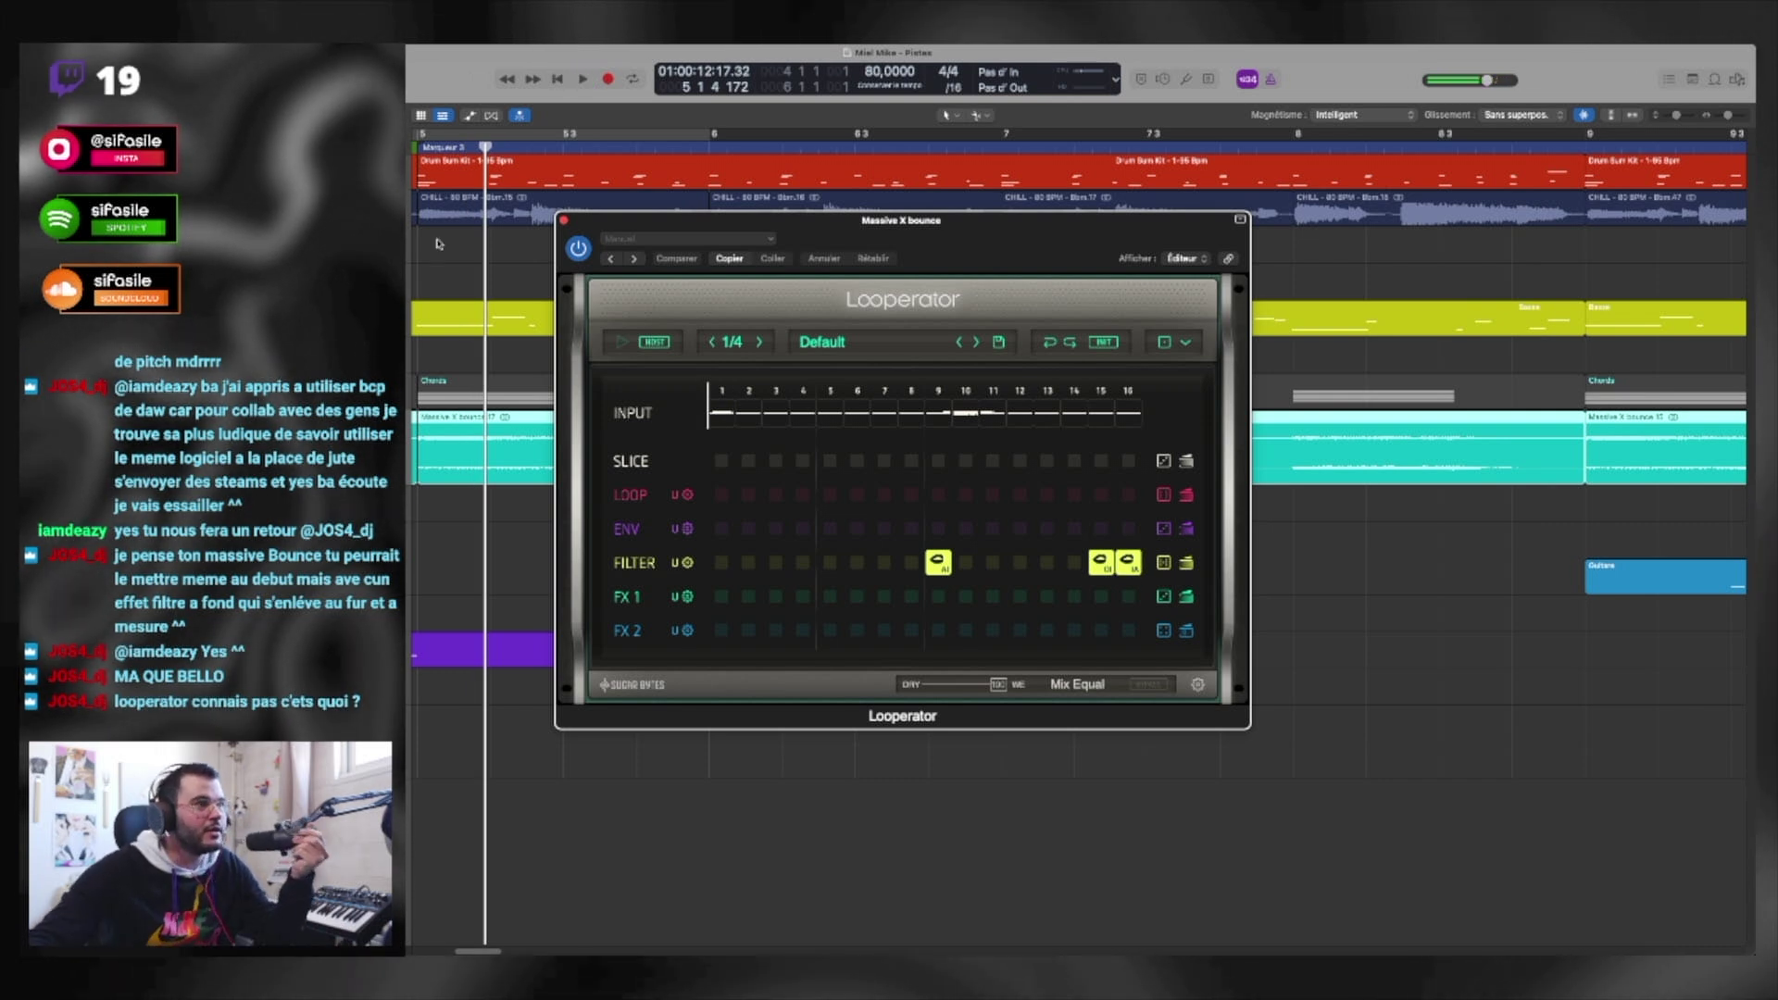
click(563, 221)
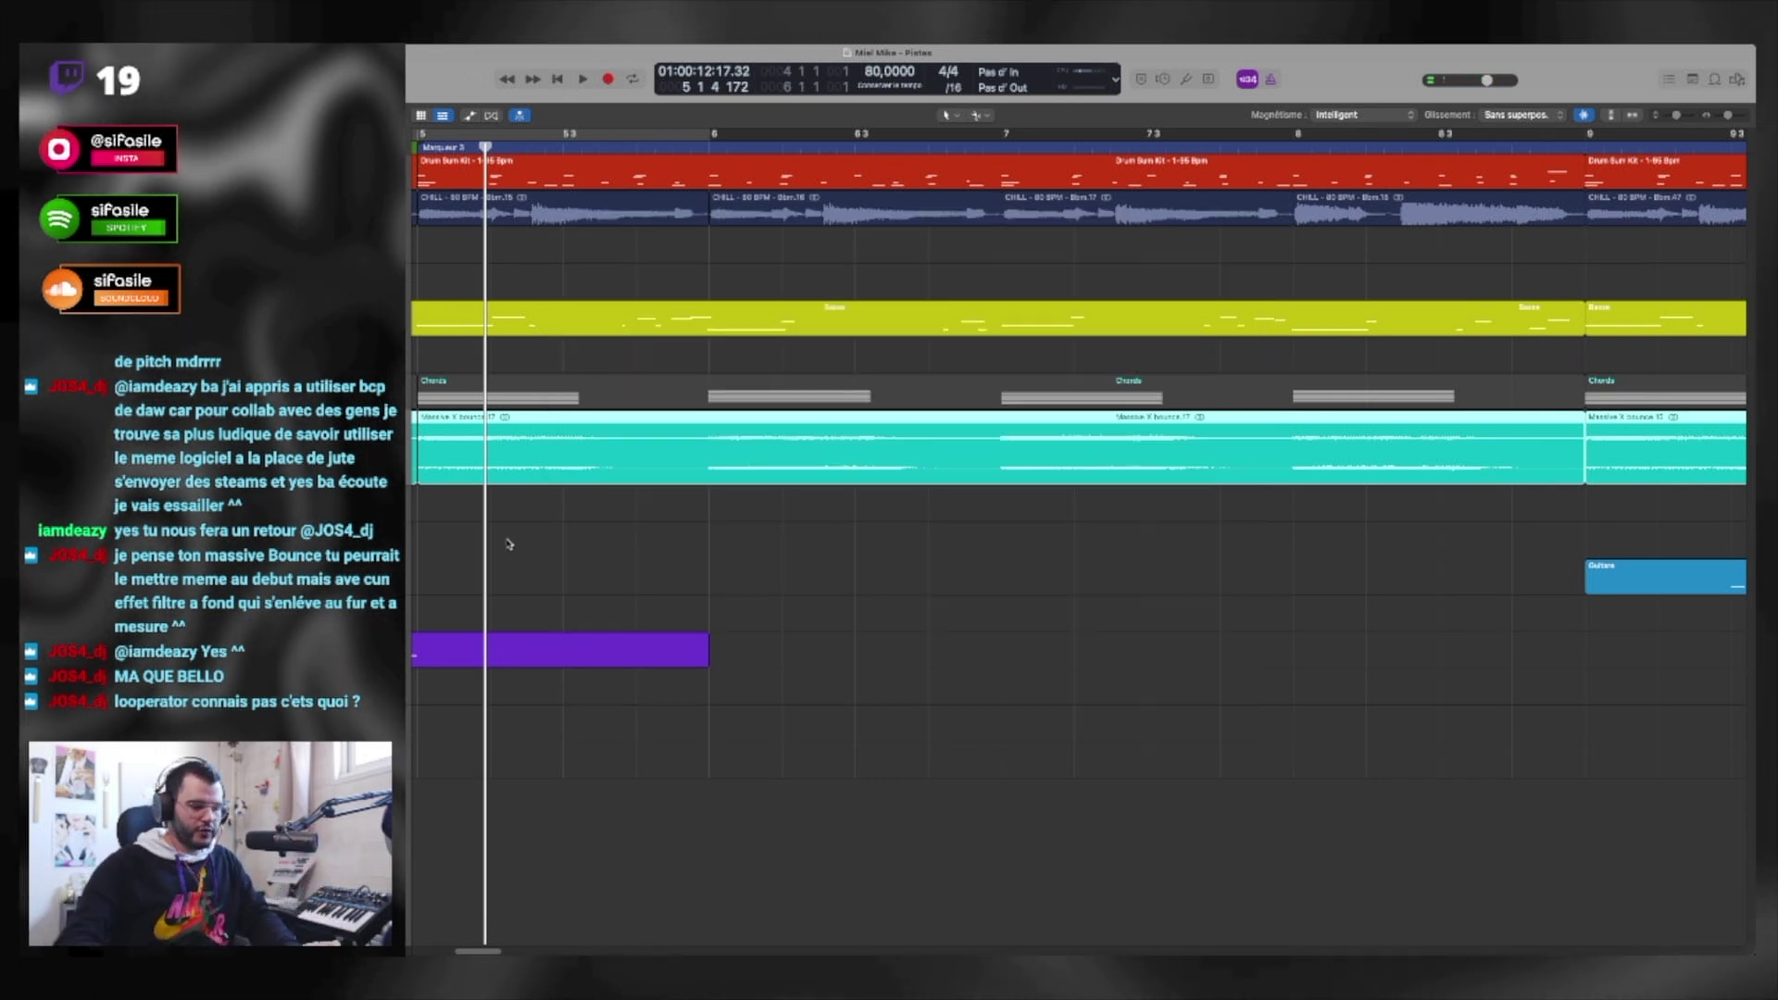
Step: Try Loop effects on Looperator steps 1, 3, 5 (6) and 7 (8) for the Massive X bounce track and play from bar 9
key(Return)
key(z)
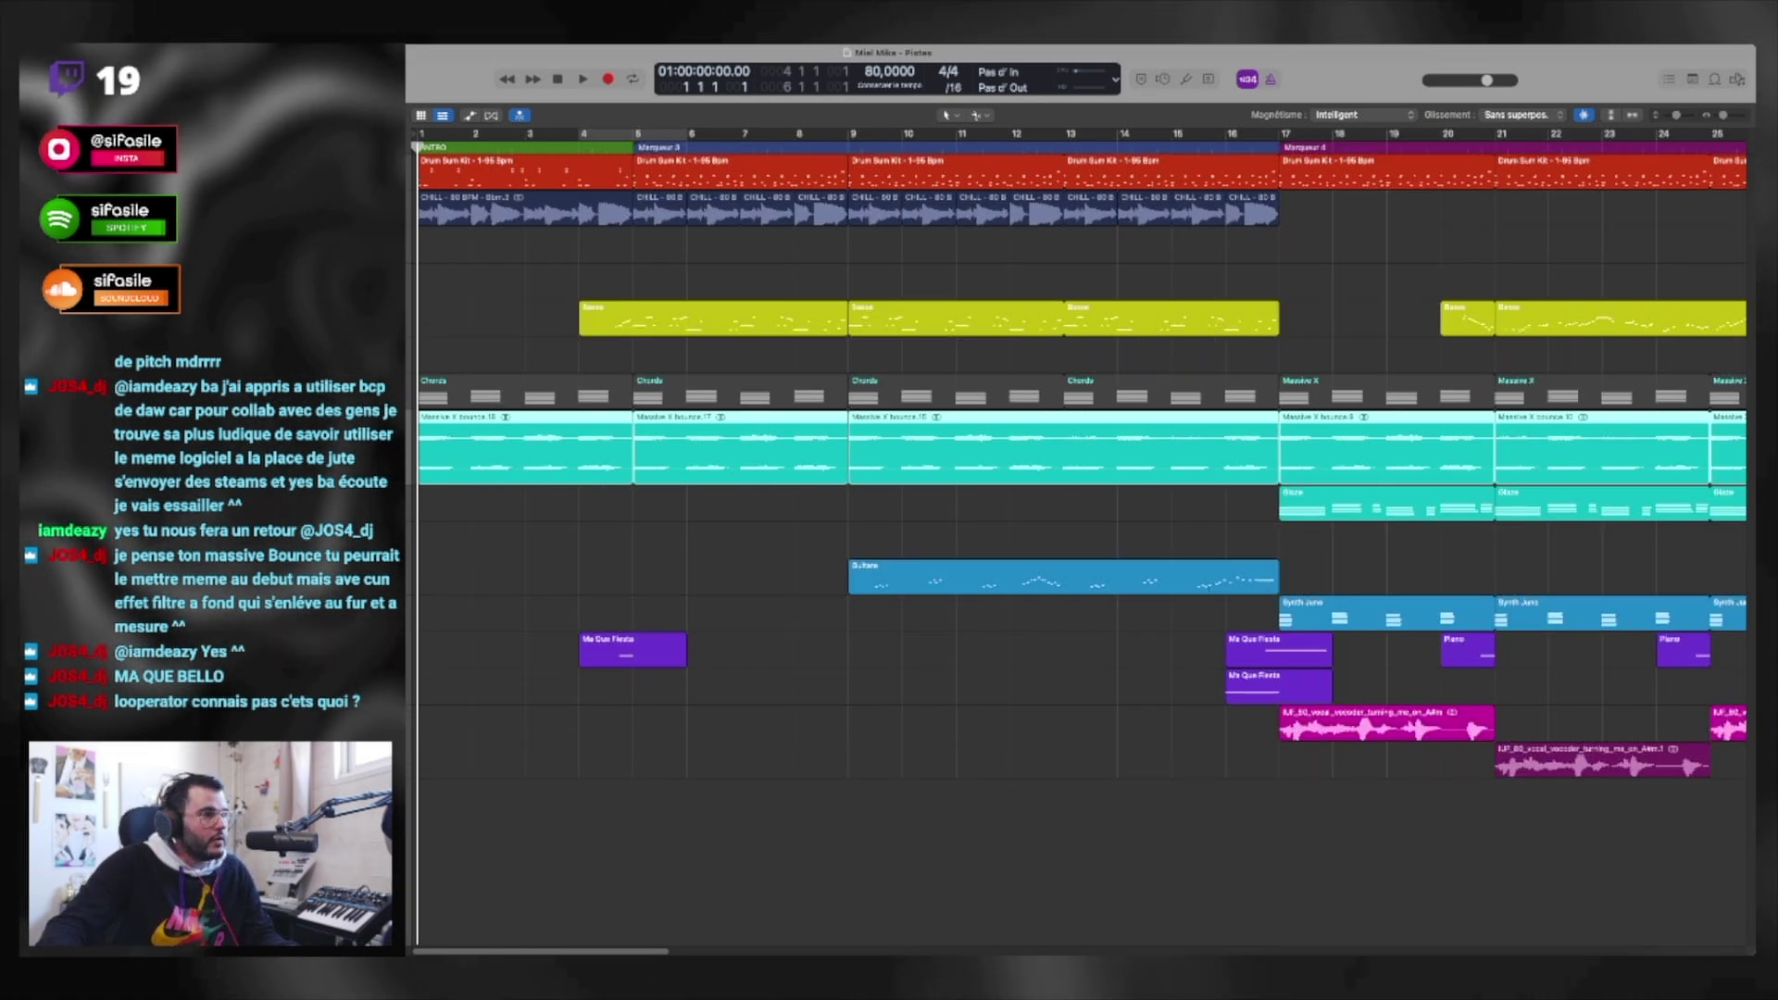
key(v)
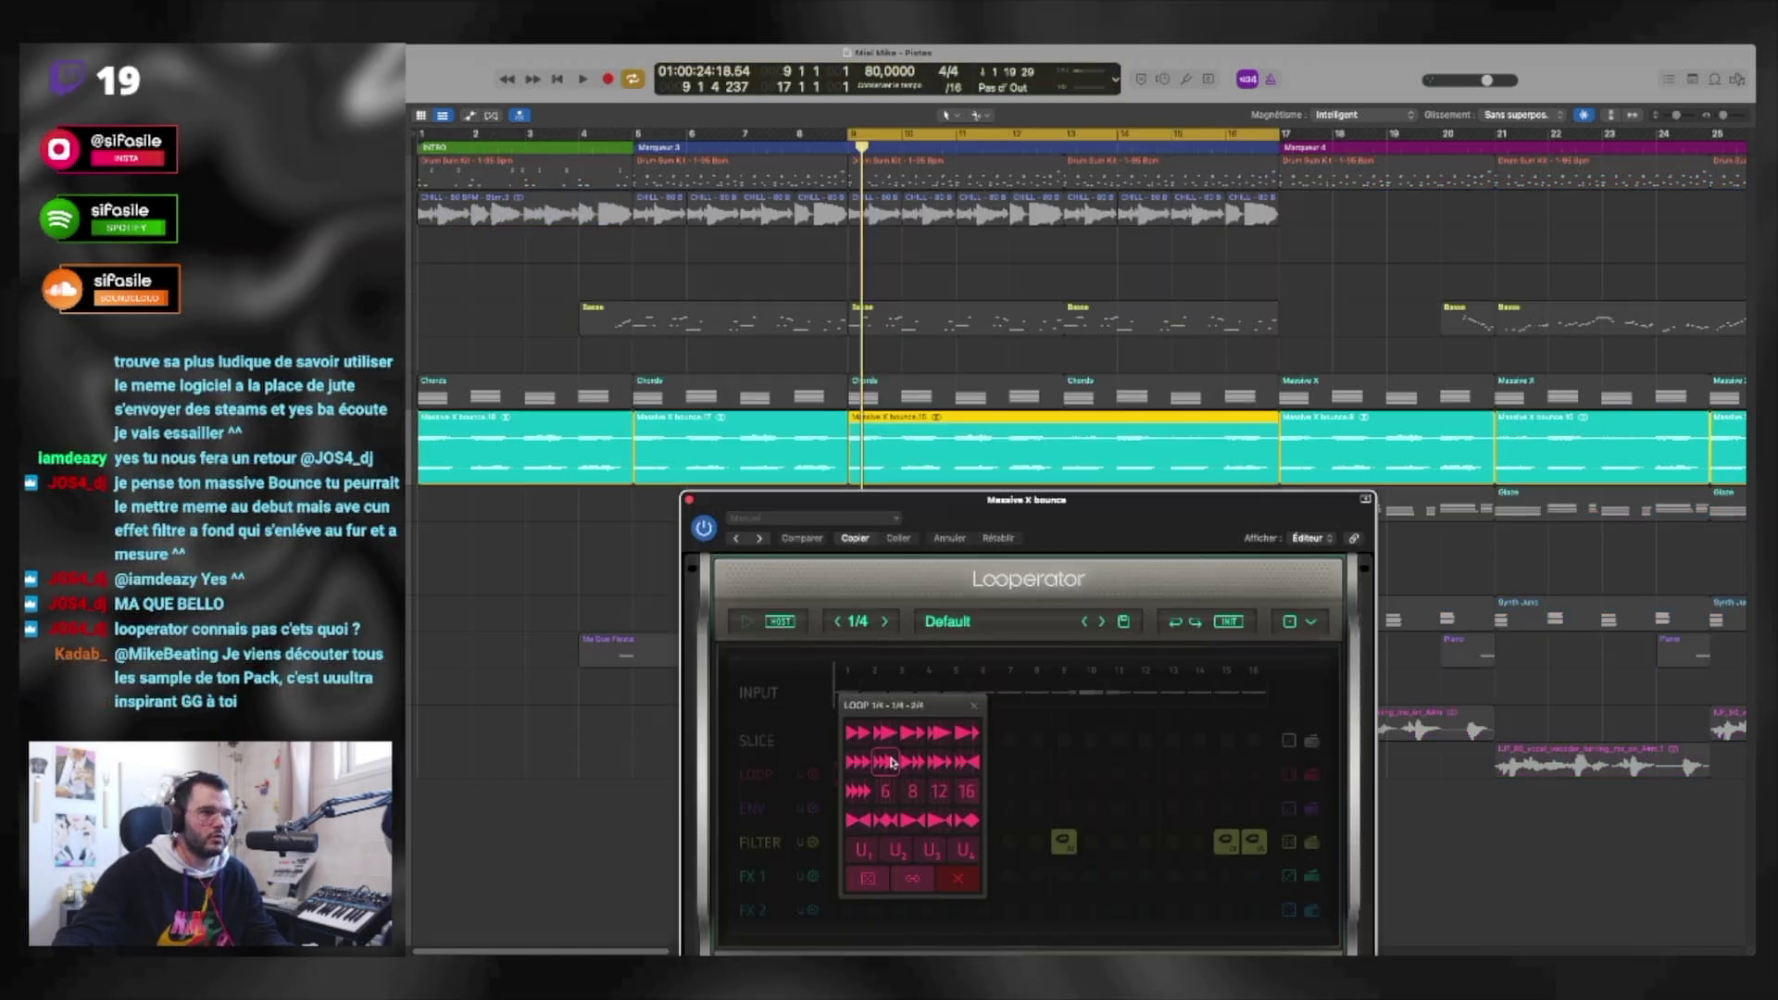
click(959, 780)
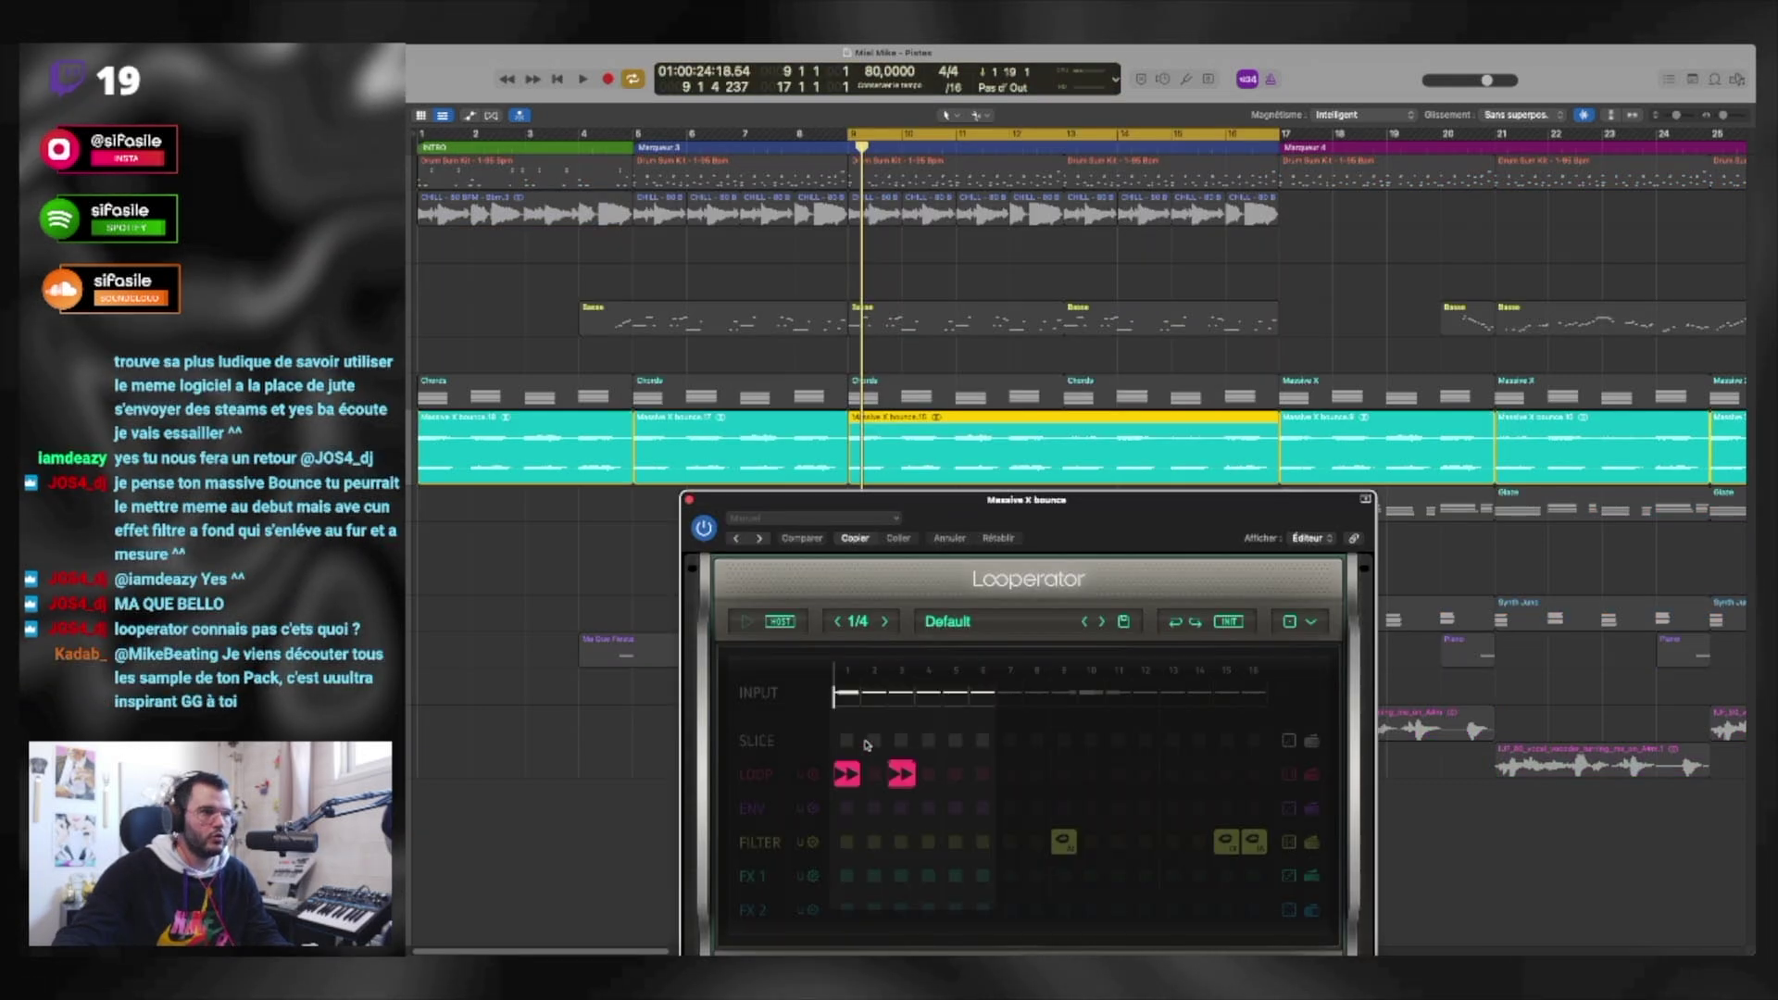
click(958, 778)
click(957, 784)
click(1010, 774)
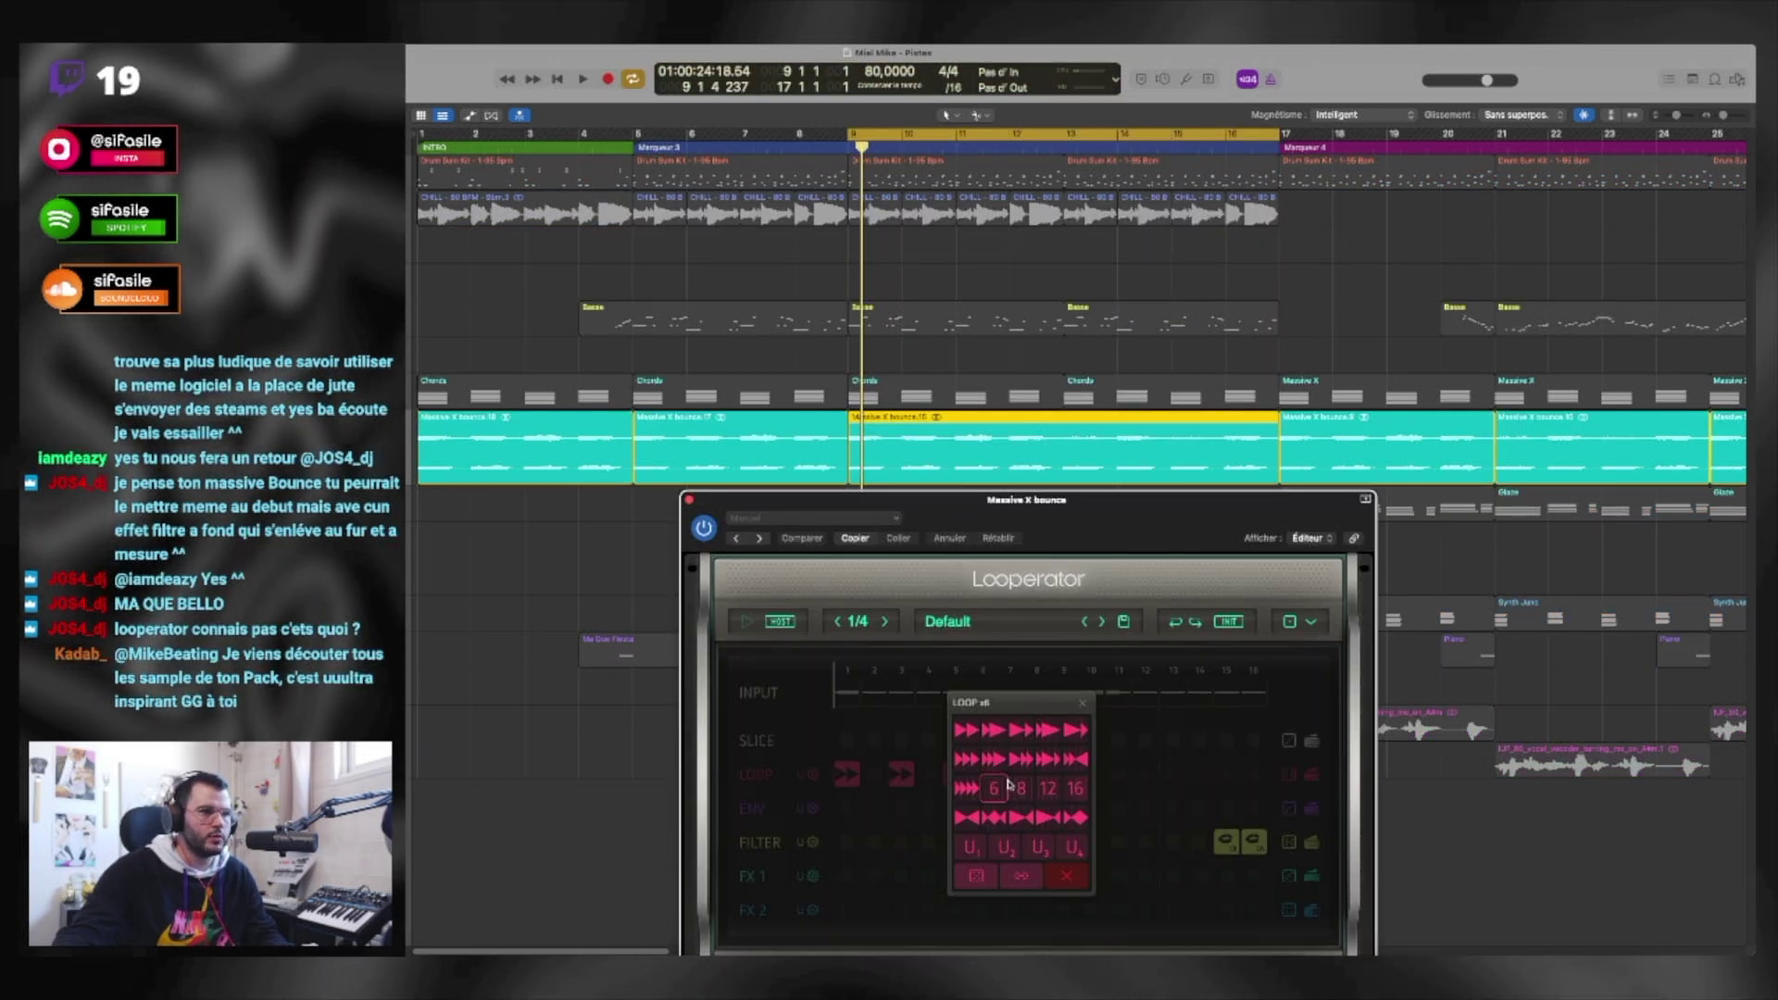
click(1022, 789)
key(space)
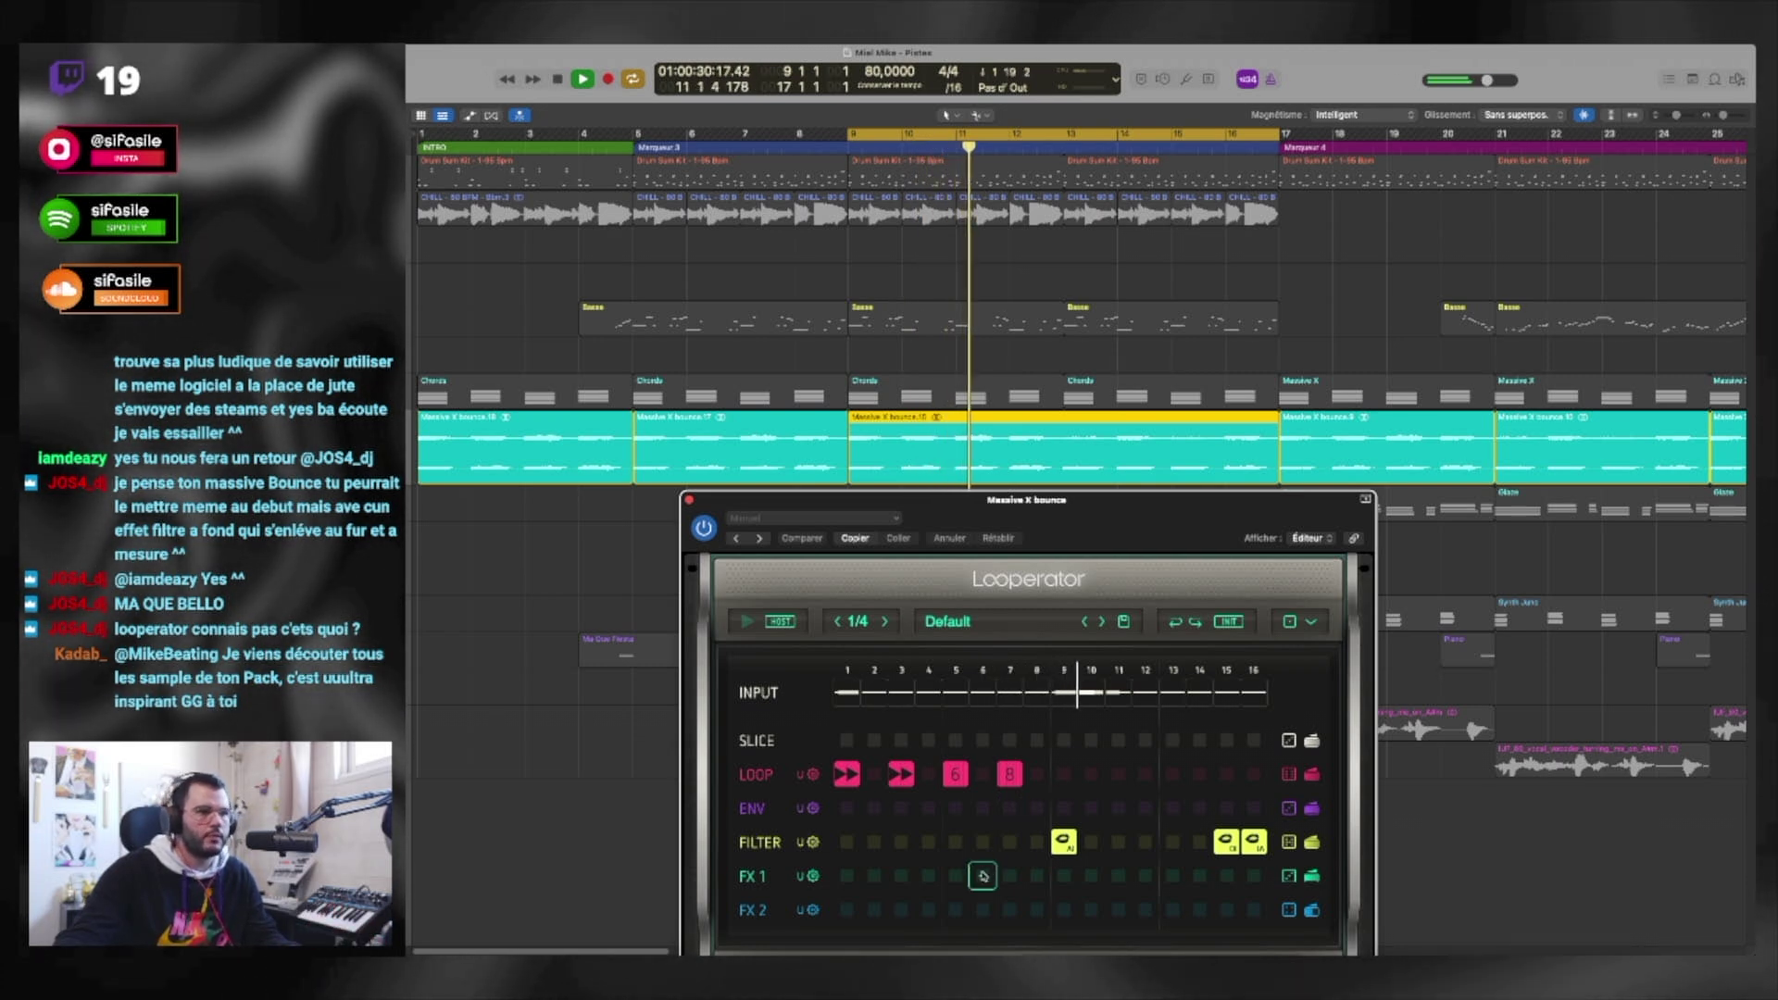
key(space)
Step: Clear the Loop effects from Looperator steps 5 and 7 and close the plug-in
click(1019, 784)
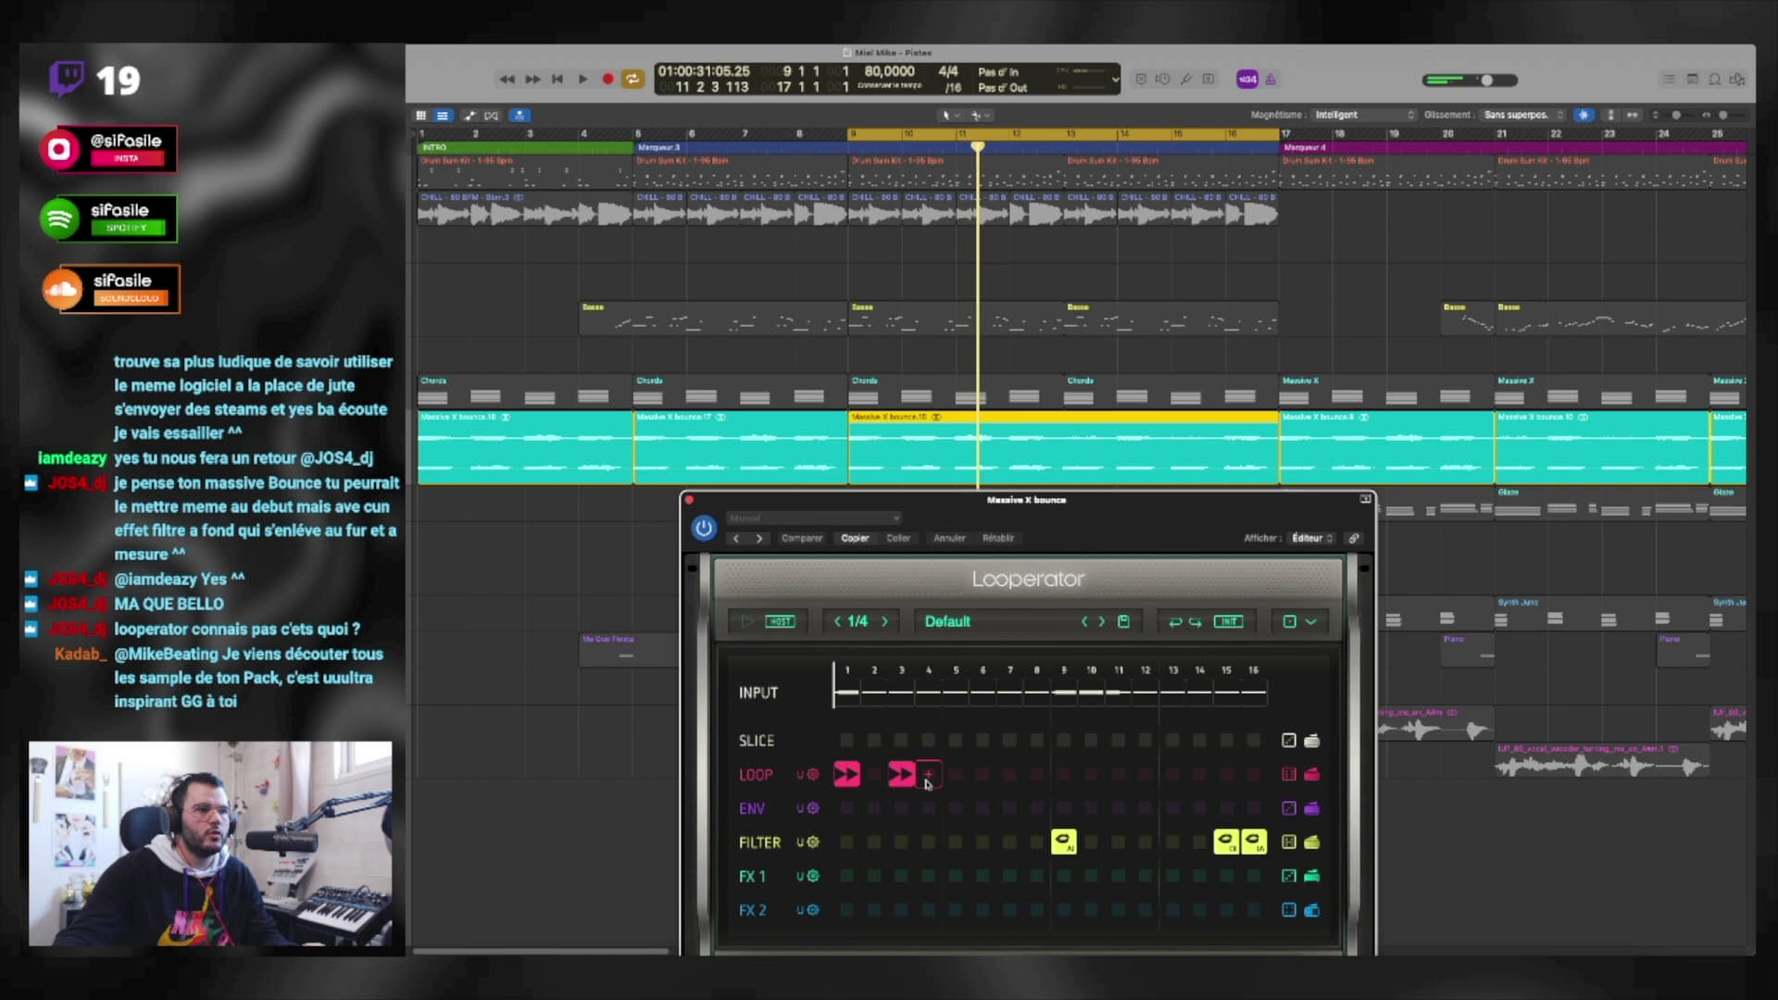
drag(987, 514, 911, 332)
click(612, 318)
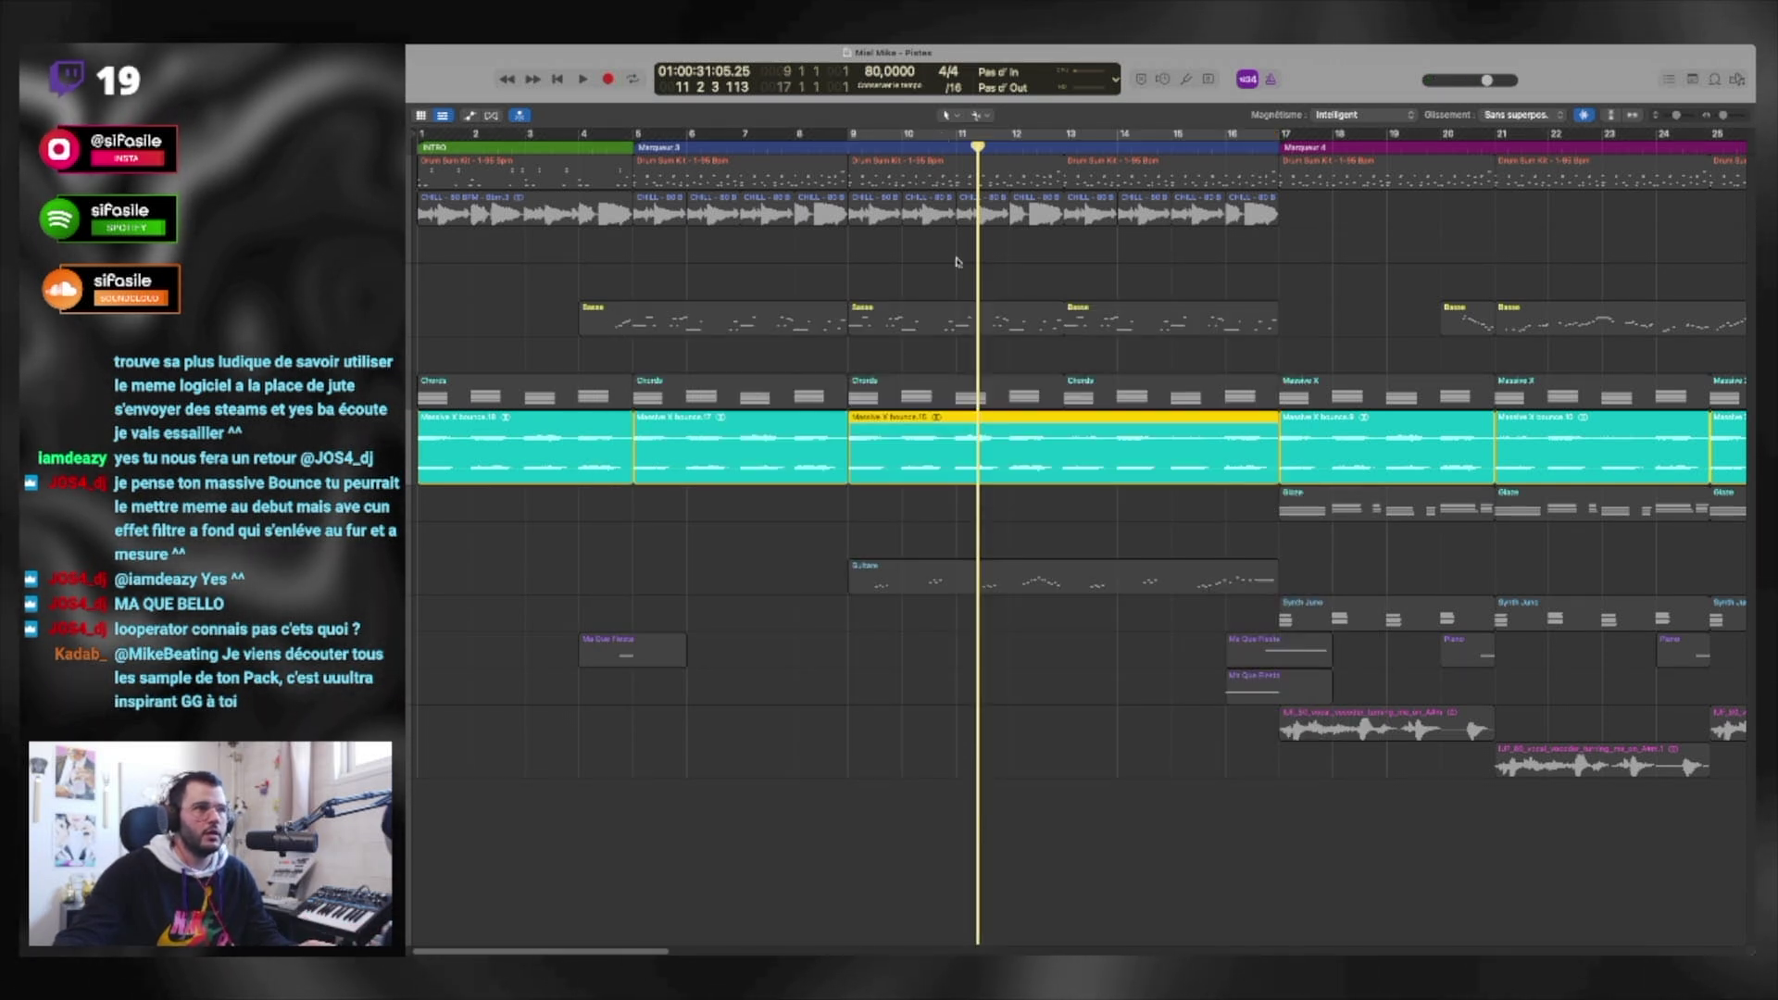
Step: Play the transition from bar 4 into bar 5 with the Massive X bounce track soloed
drag(977, 272, 467, 286)
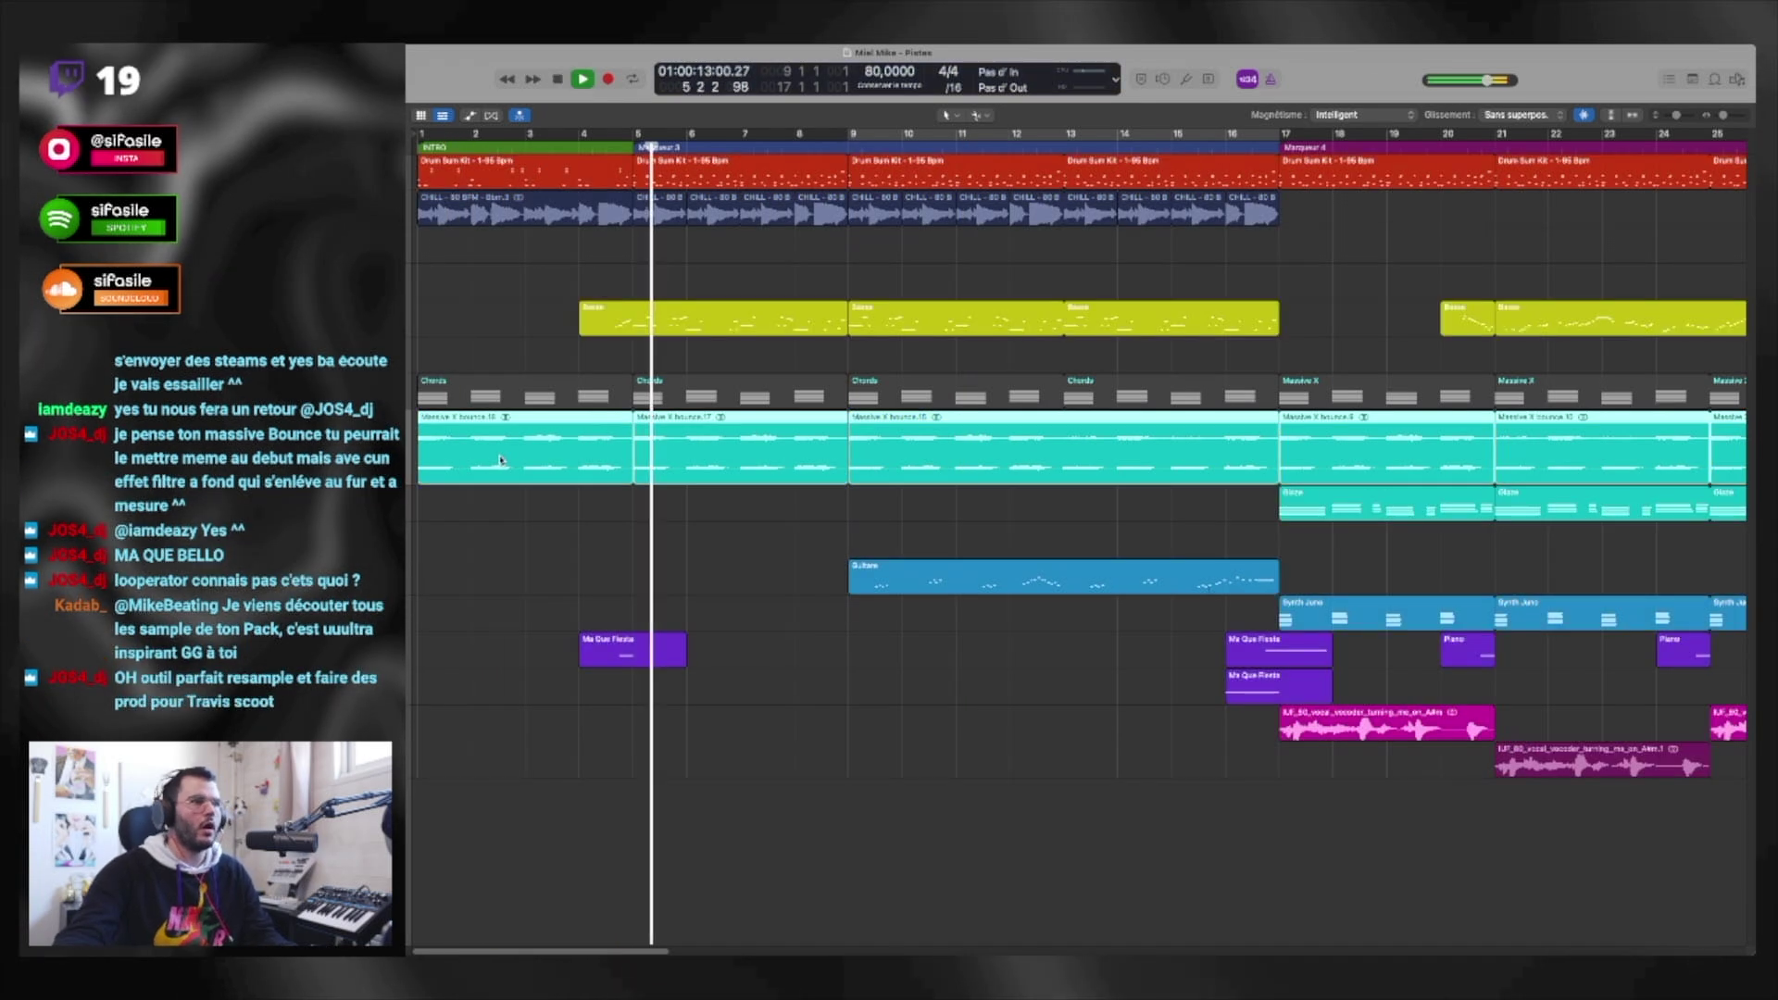
key(space)
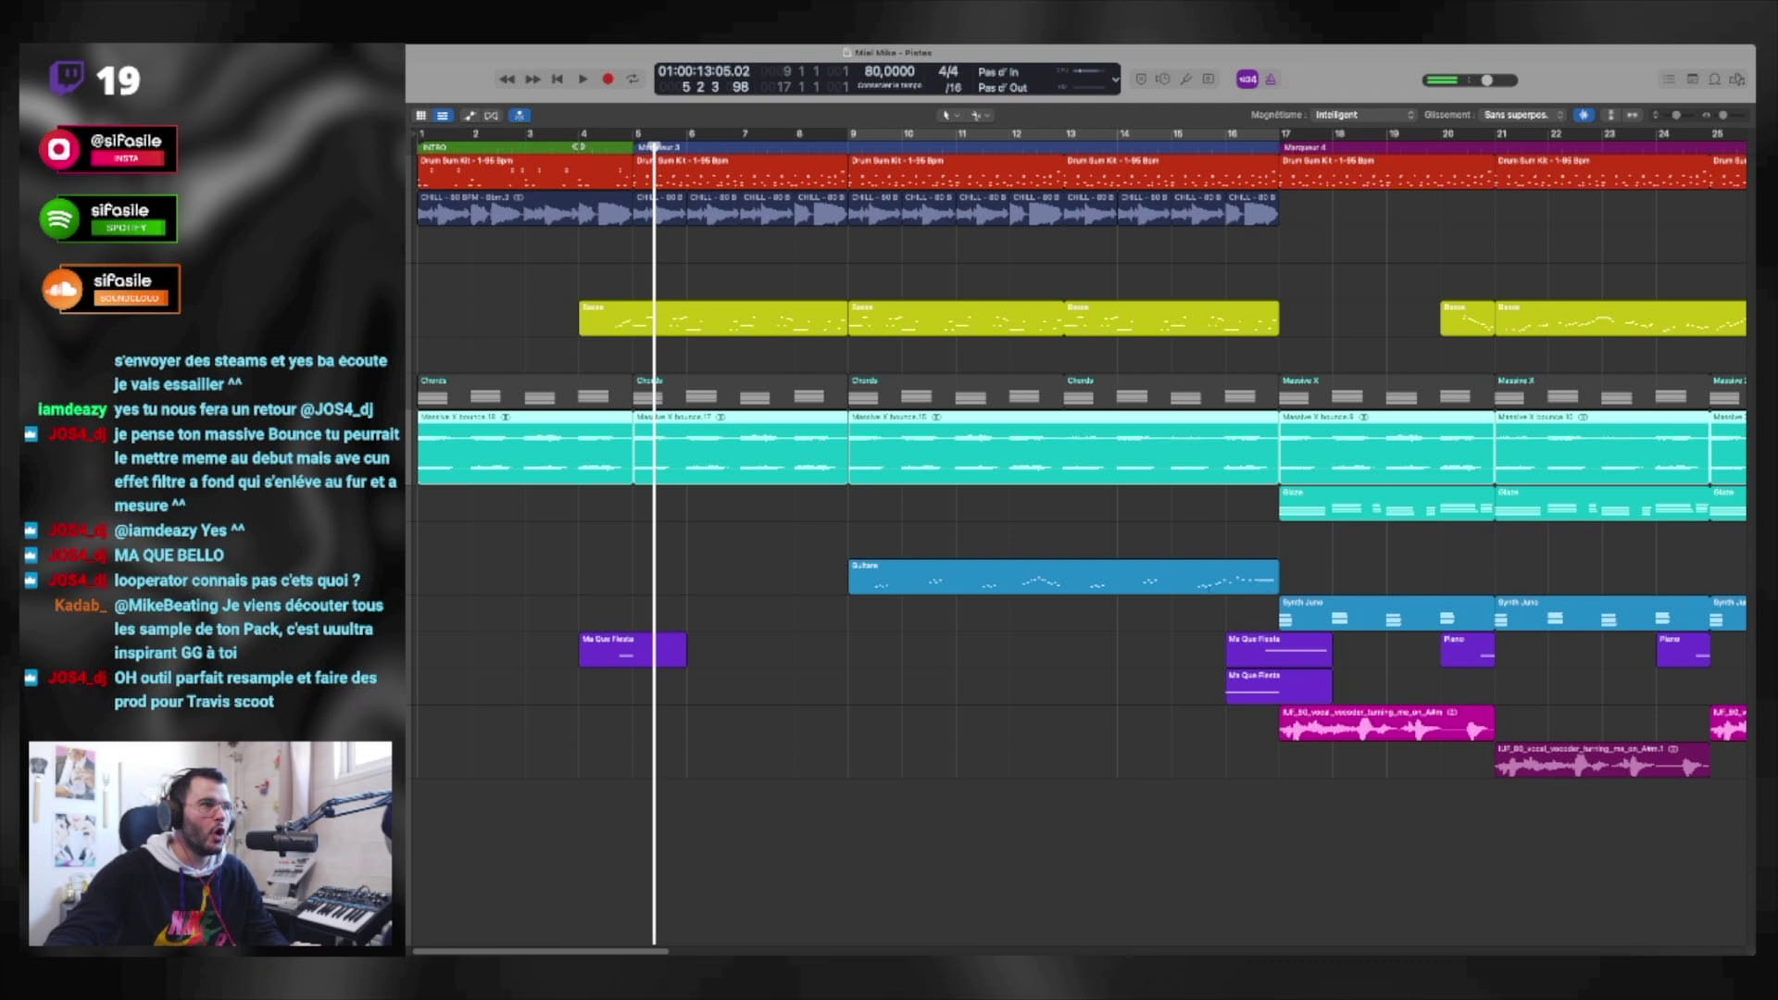
click(579, 146)
key(ctrl+s)
key(space)
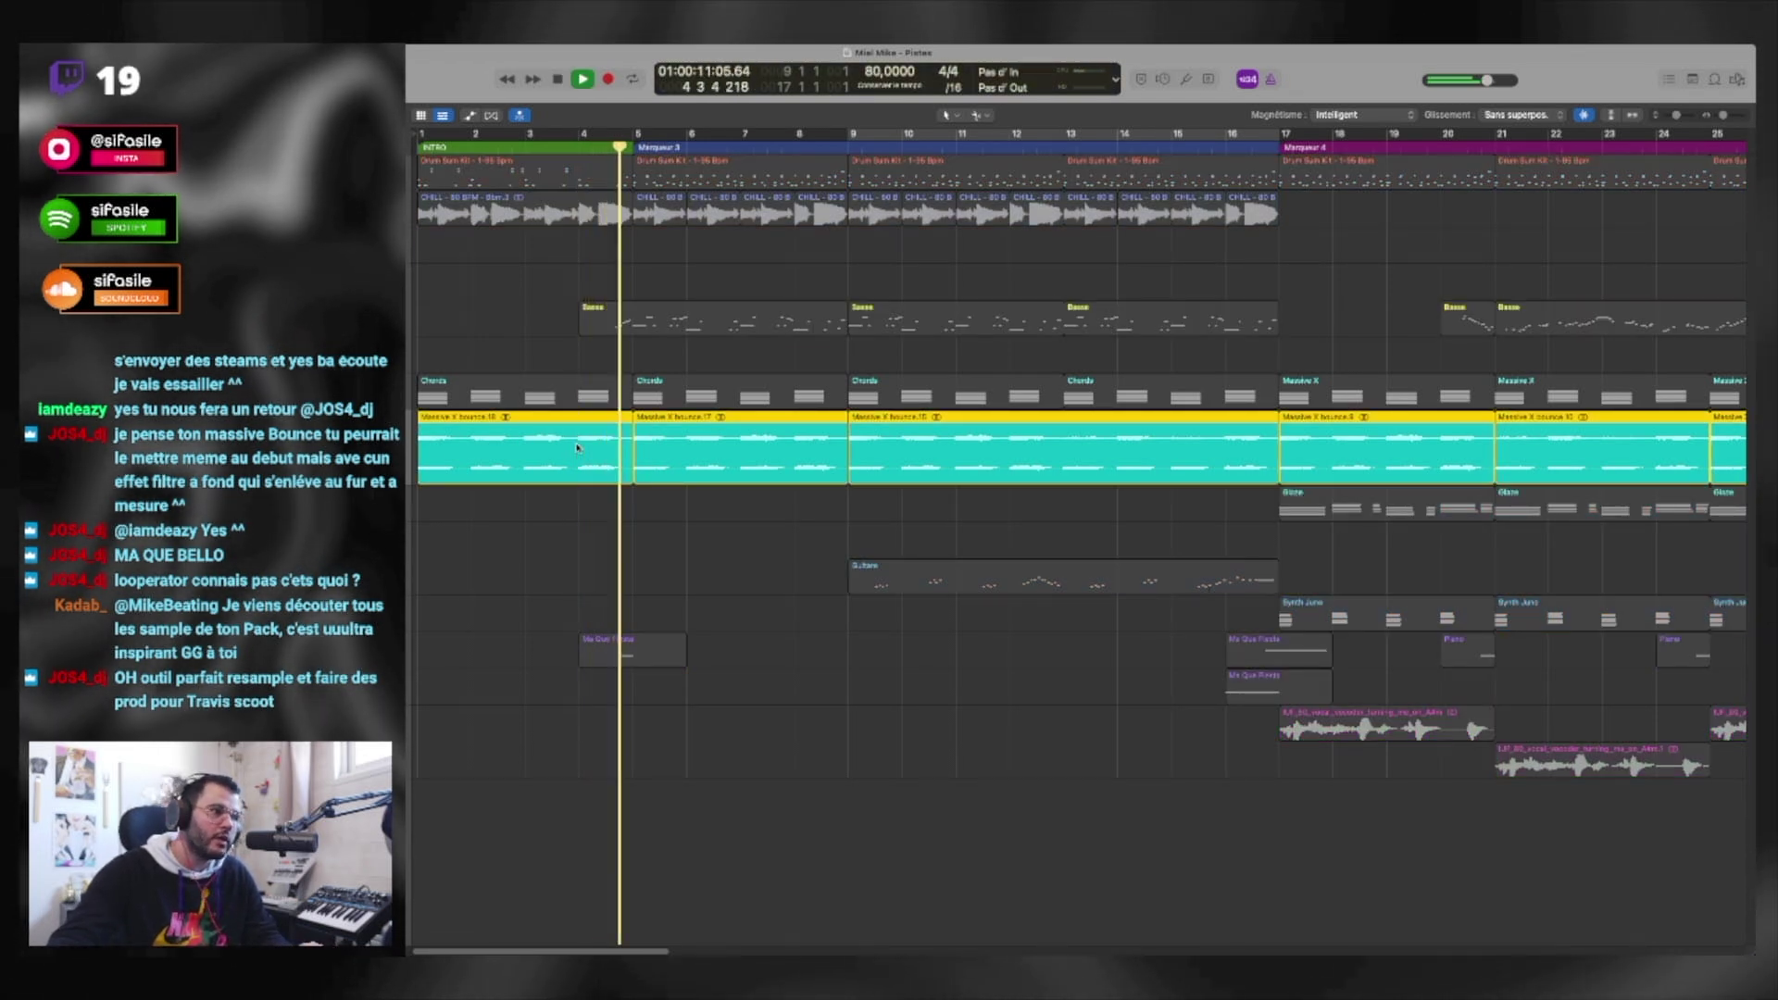
key(space)
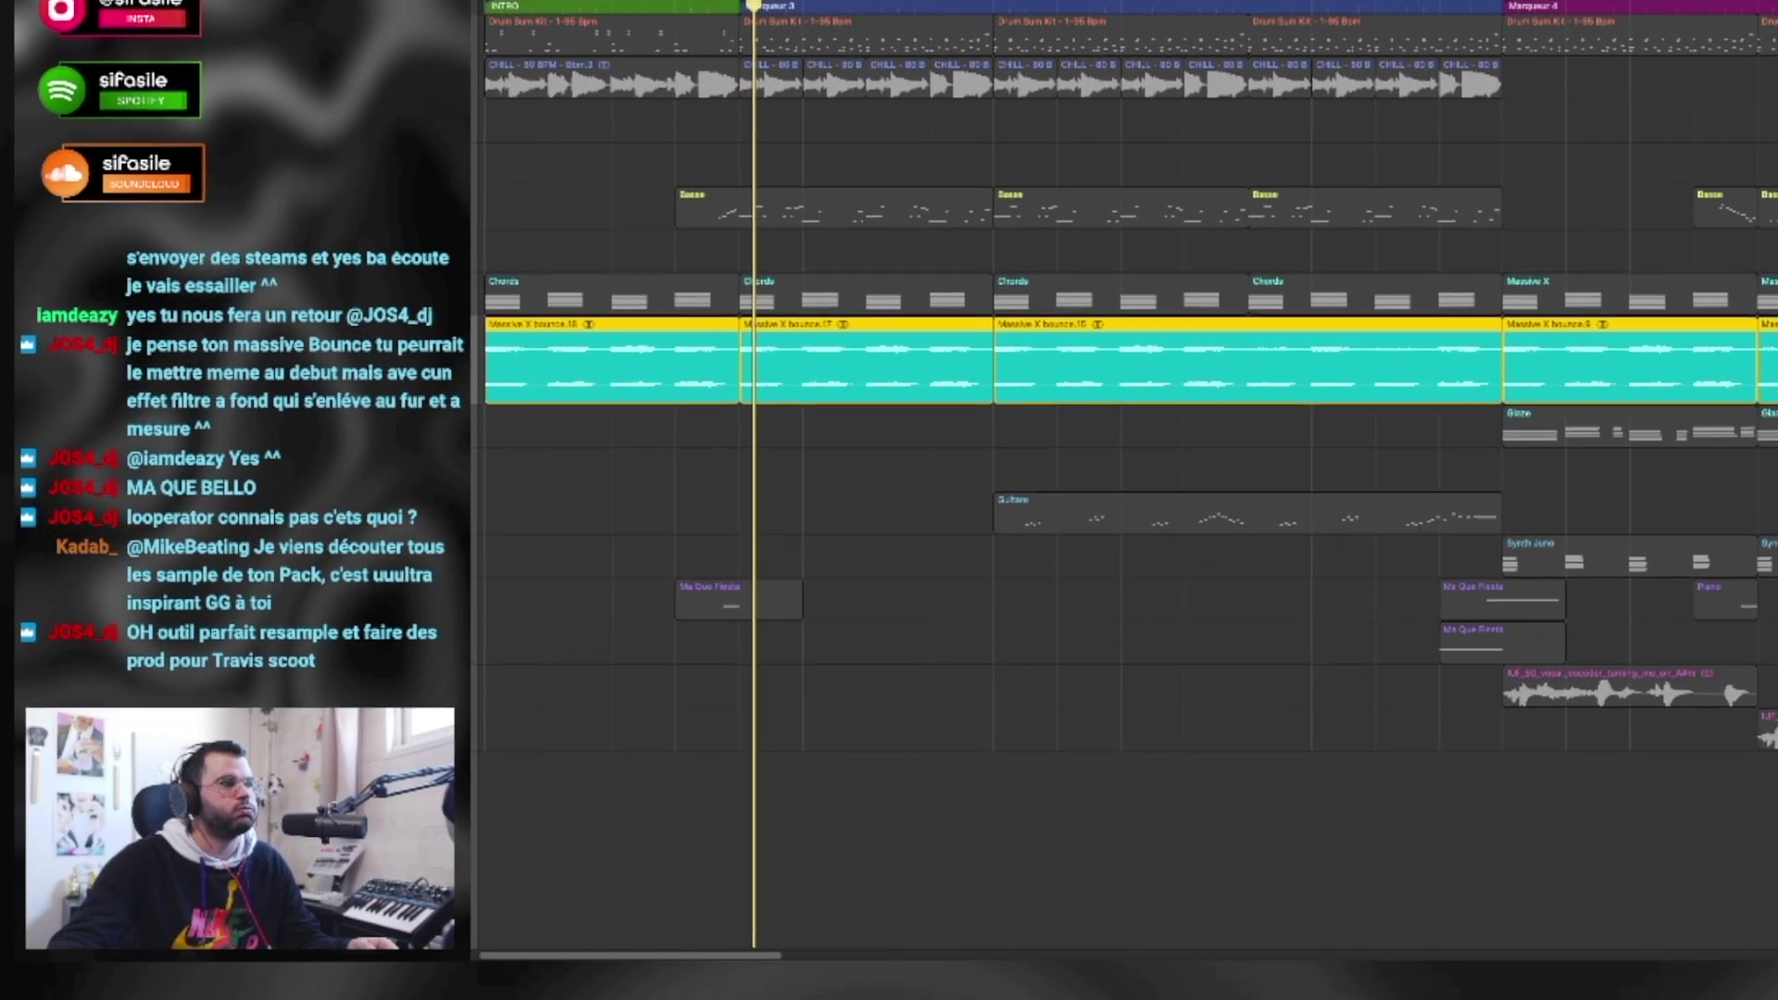
key(s)
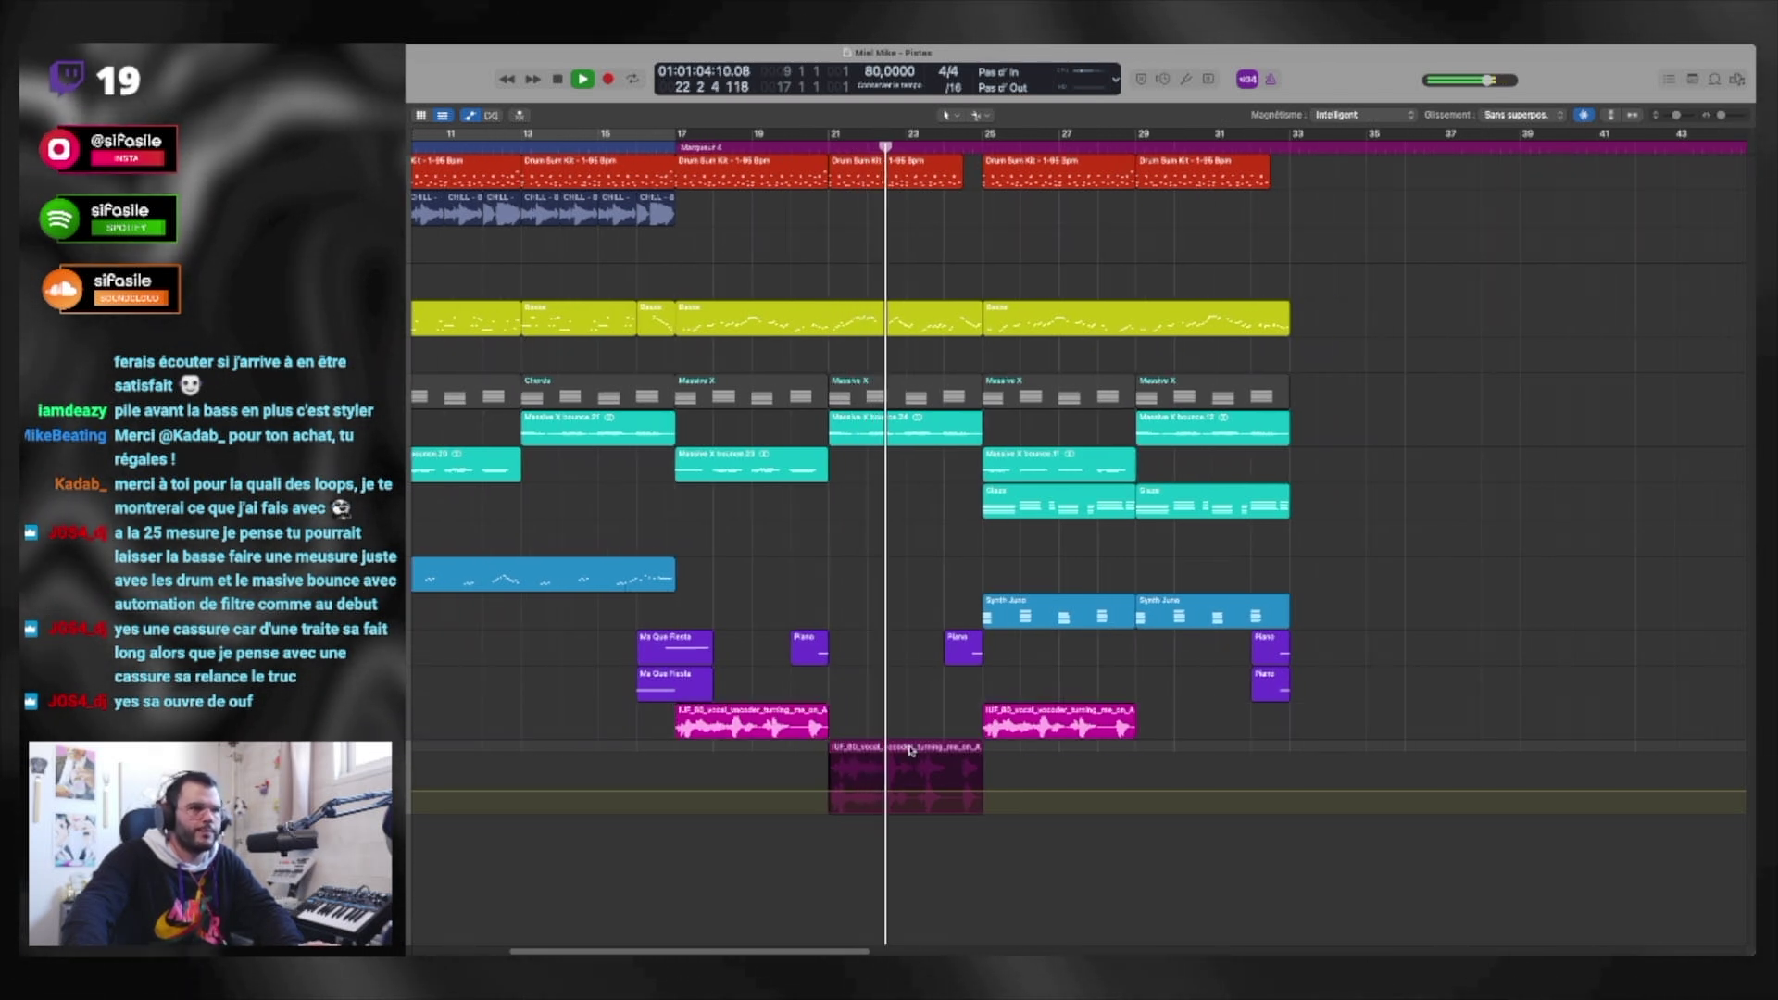
Step: Copy the vocal vocoder region from bar 21 to bar 29 and place the playhead near bar 23
drag(900, 752, 1190, 765)
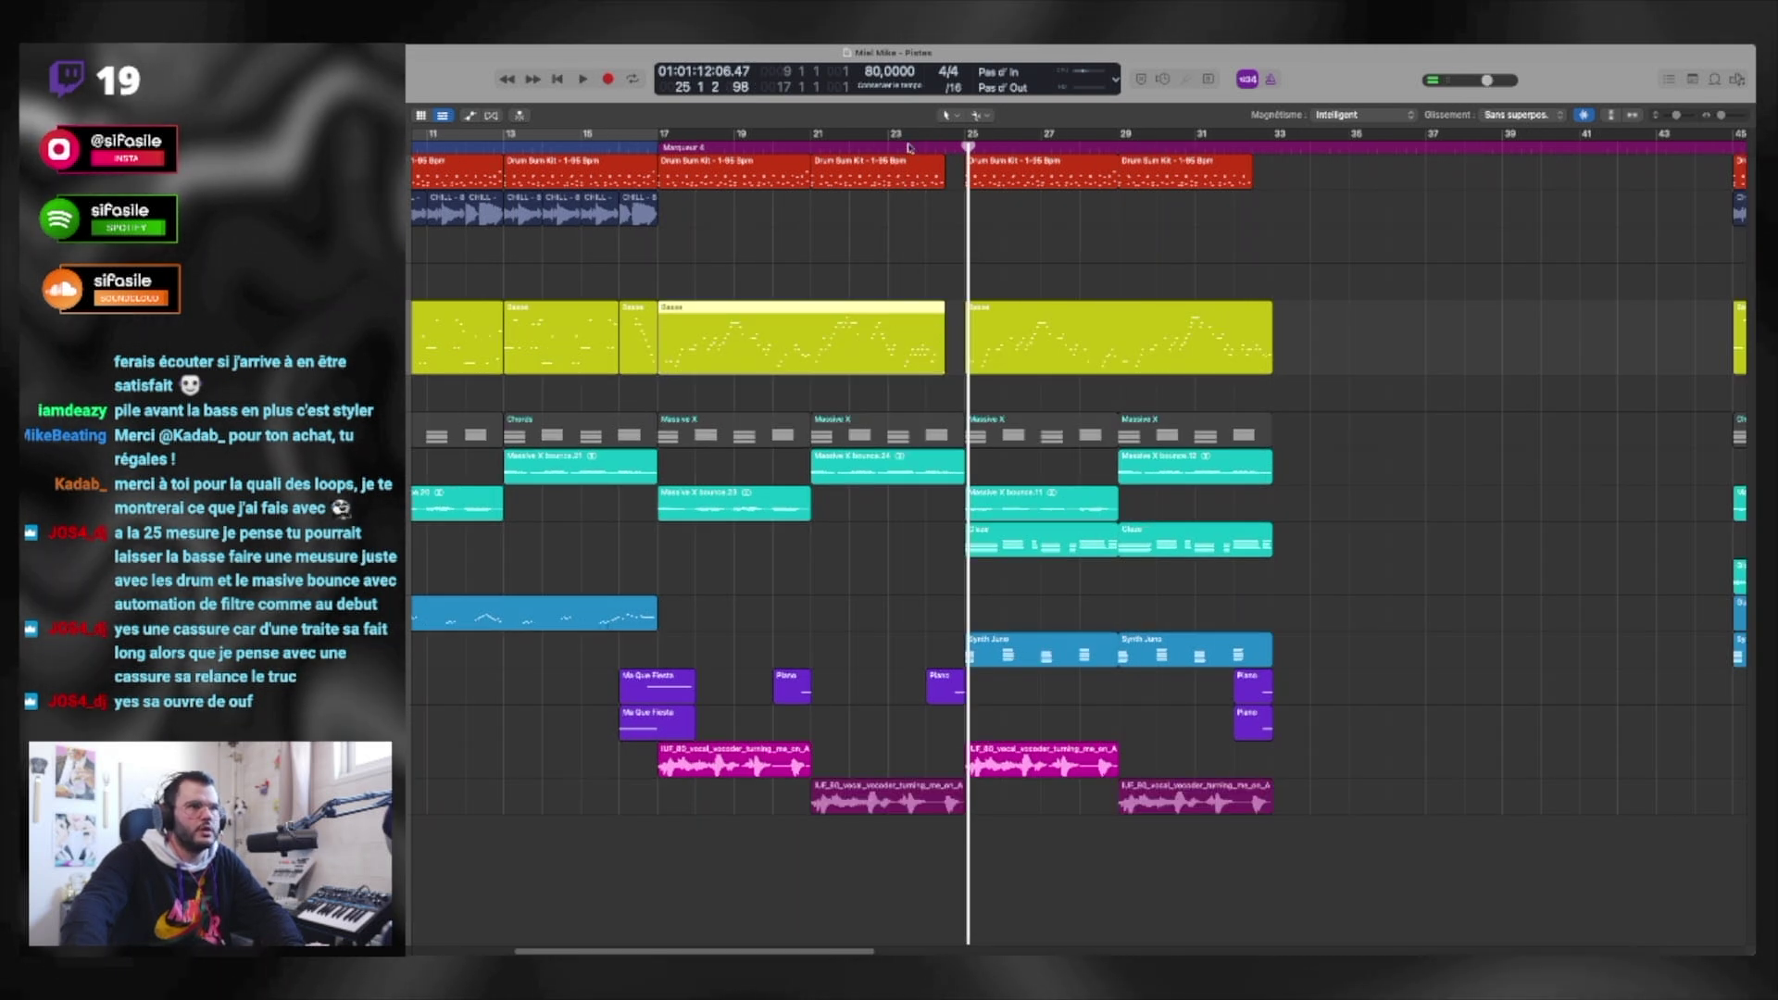
click(887, 139)
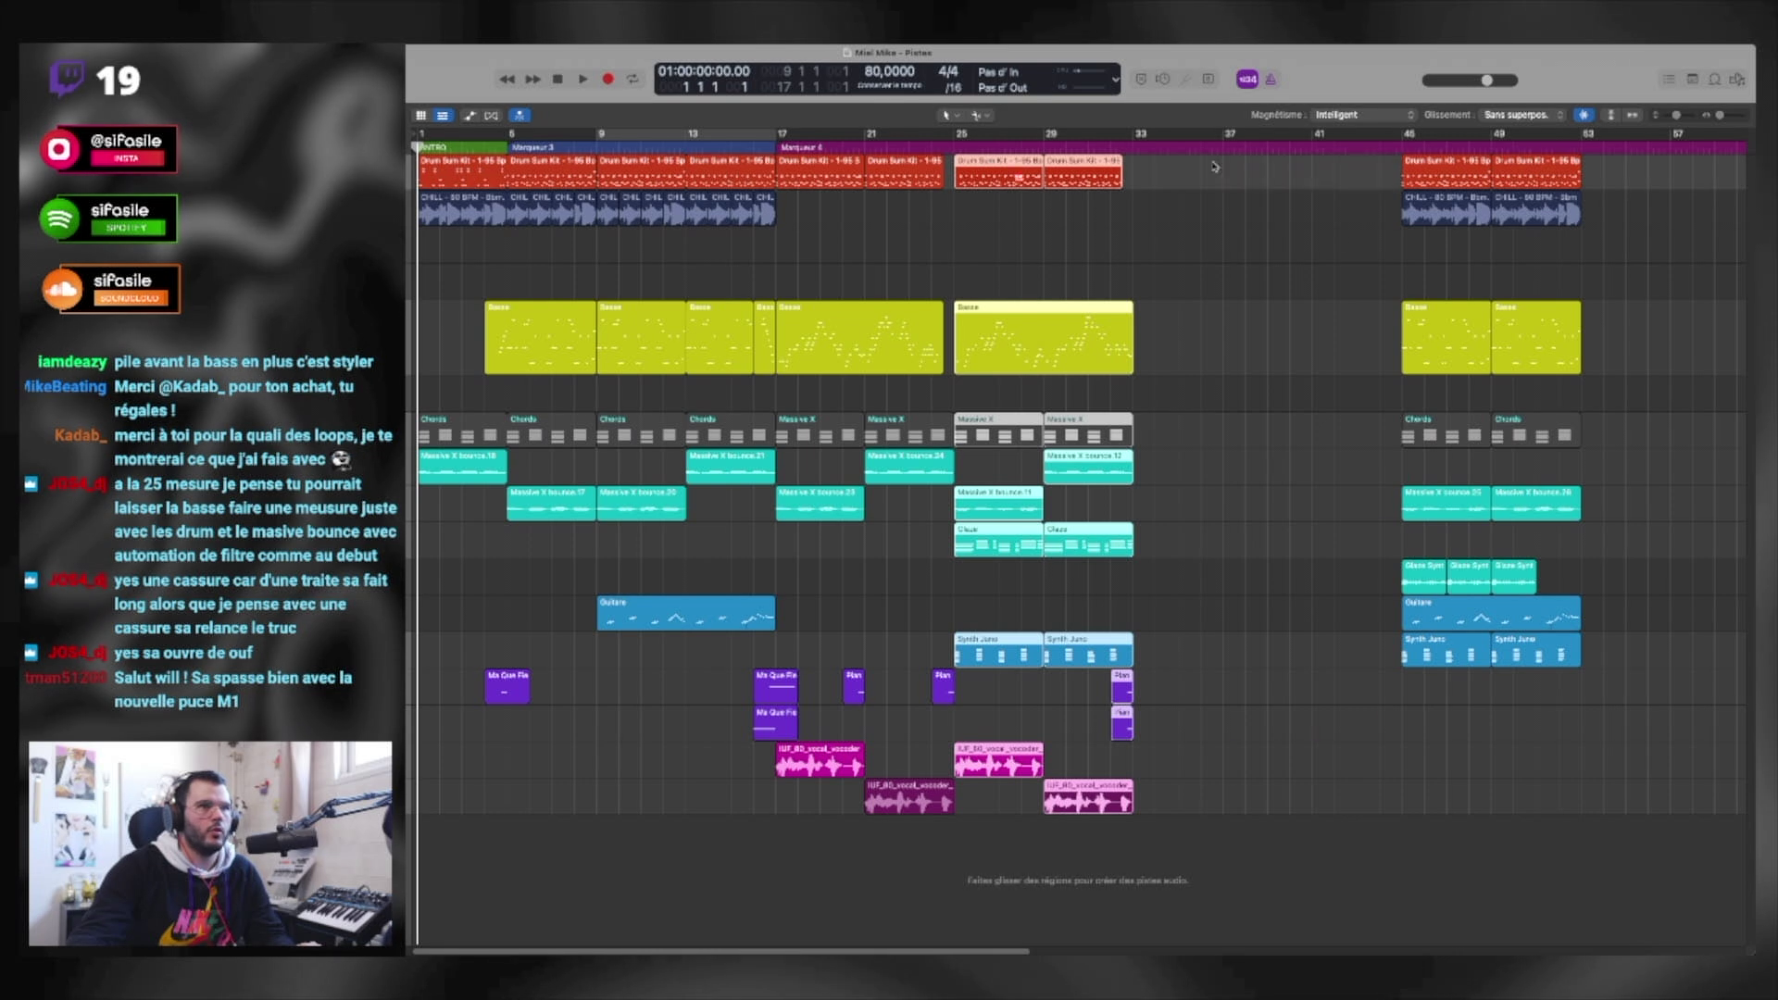
Step: Move the bar 25 section to bar 33 and the bar 45 section to bar 25, then play the transition from bar 24
drag(990, 165, 1173, 185)
drag(1390, 685, 969, 176)
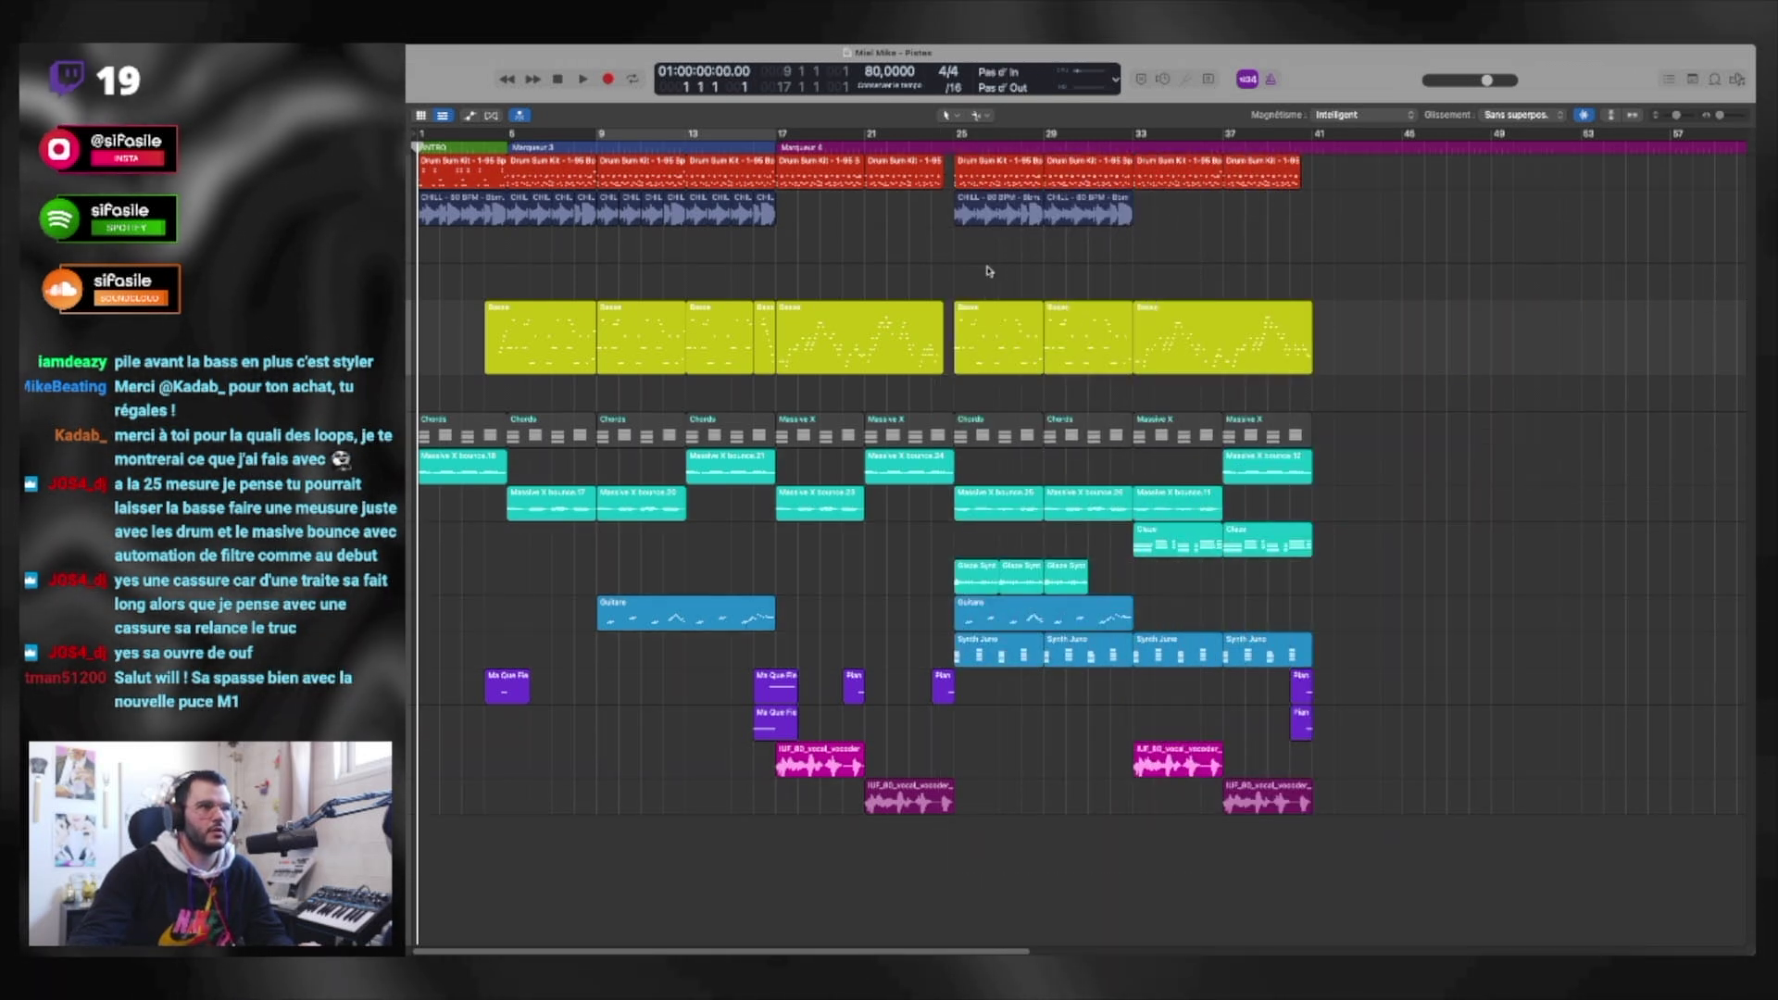
click(932, 145)
key(space)
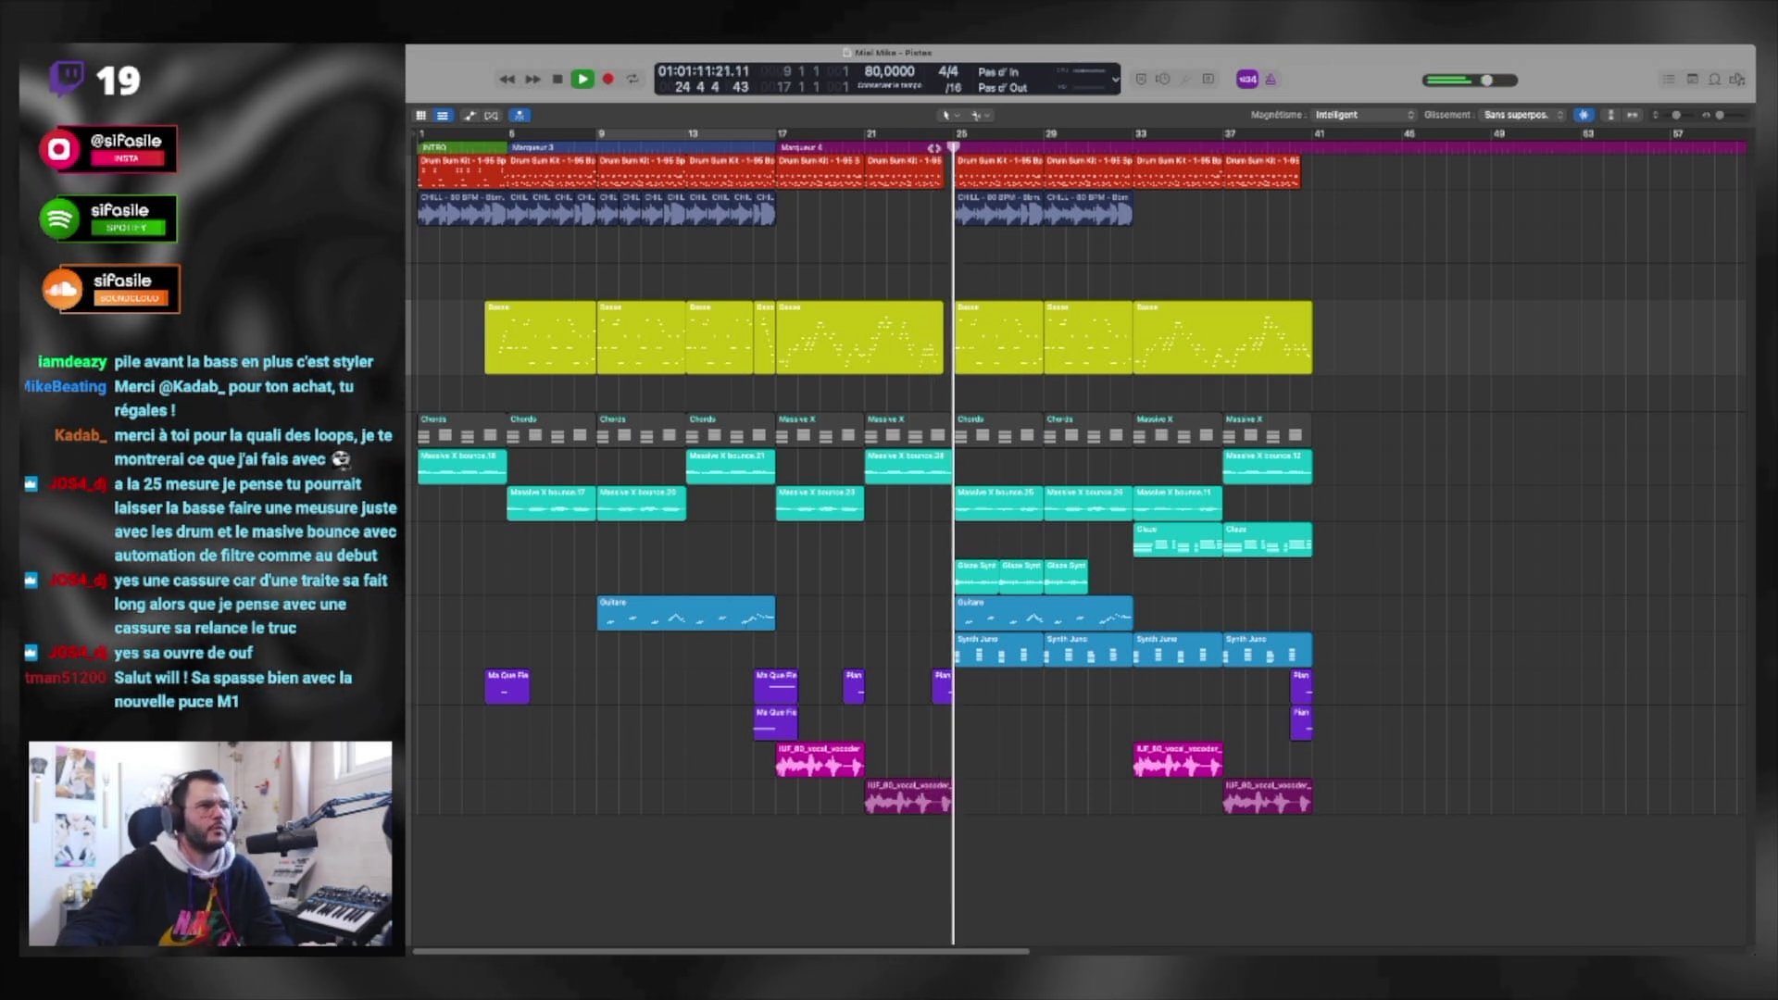
scroll(922, 303, right, 1)
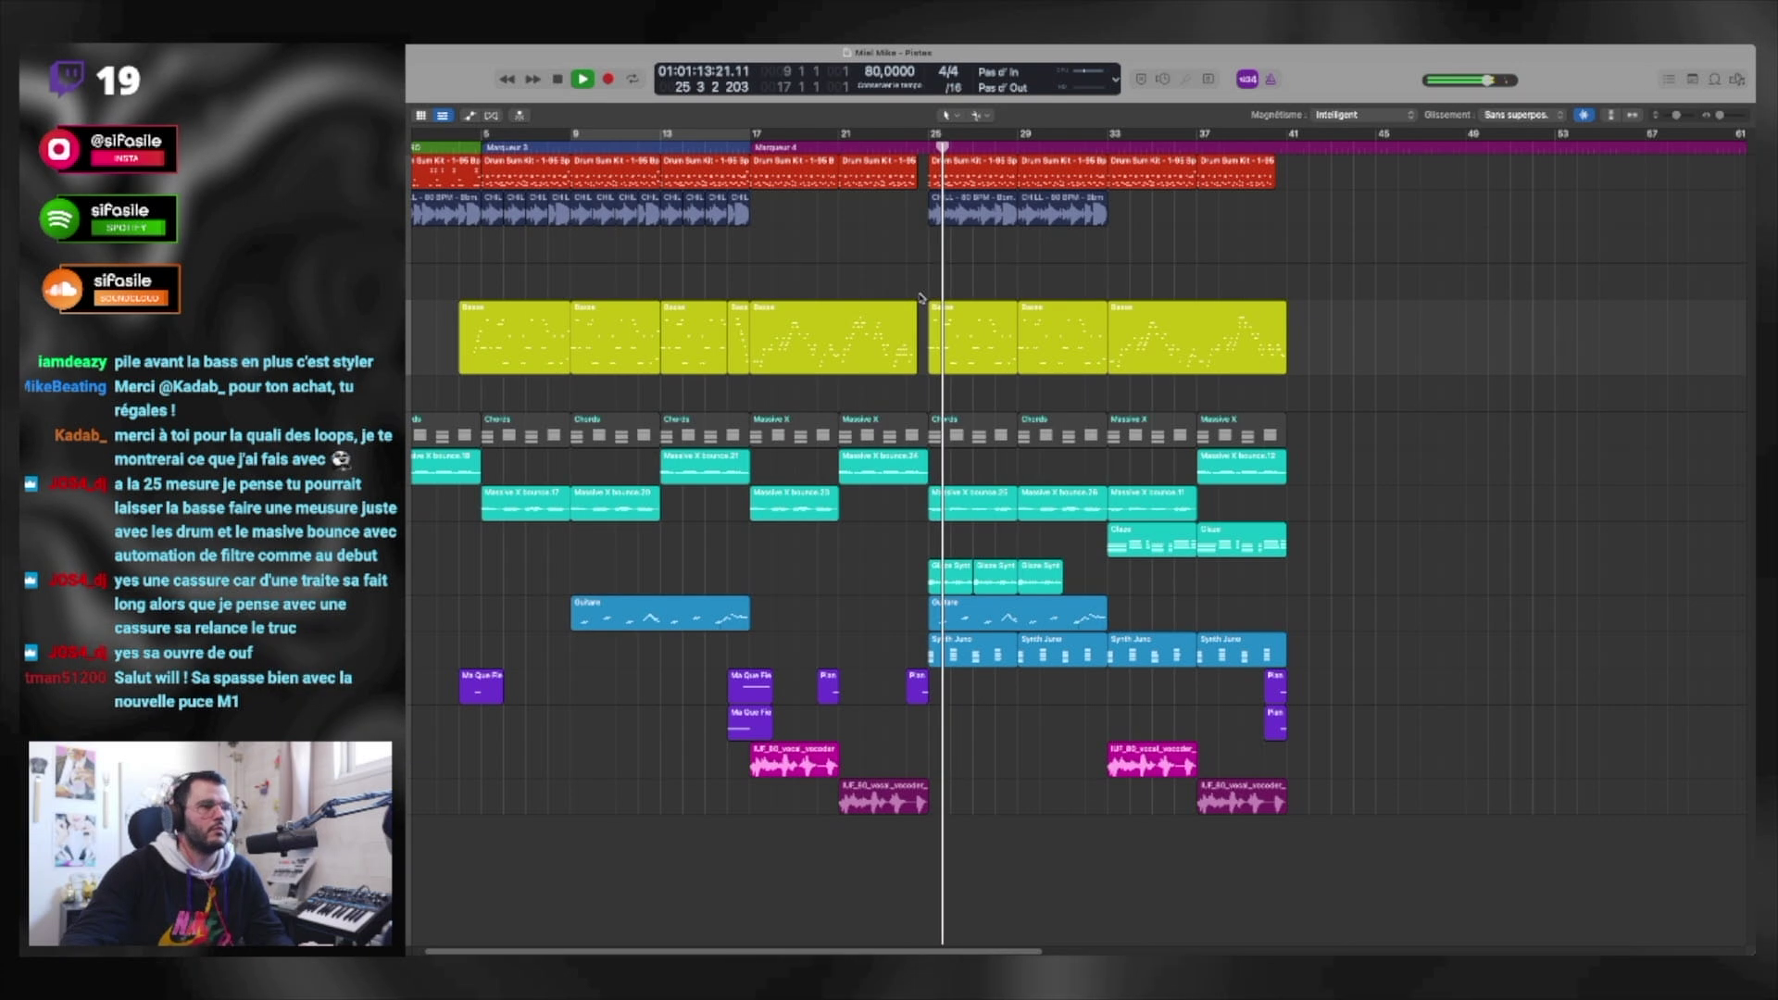
key(space)
key(super+Right)
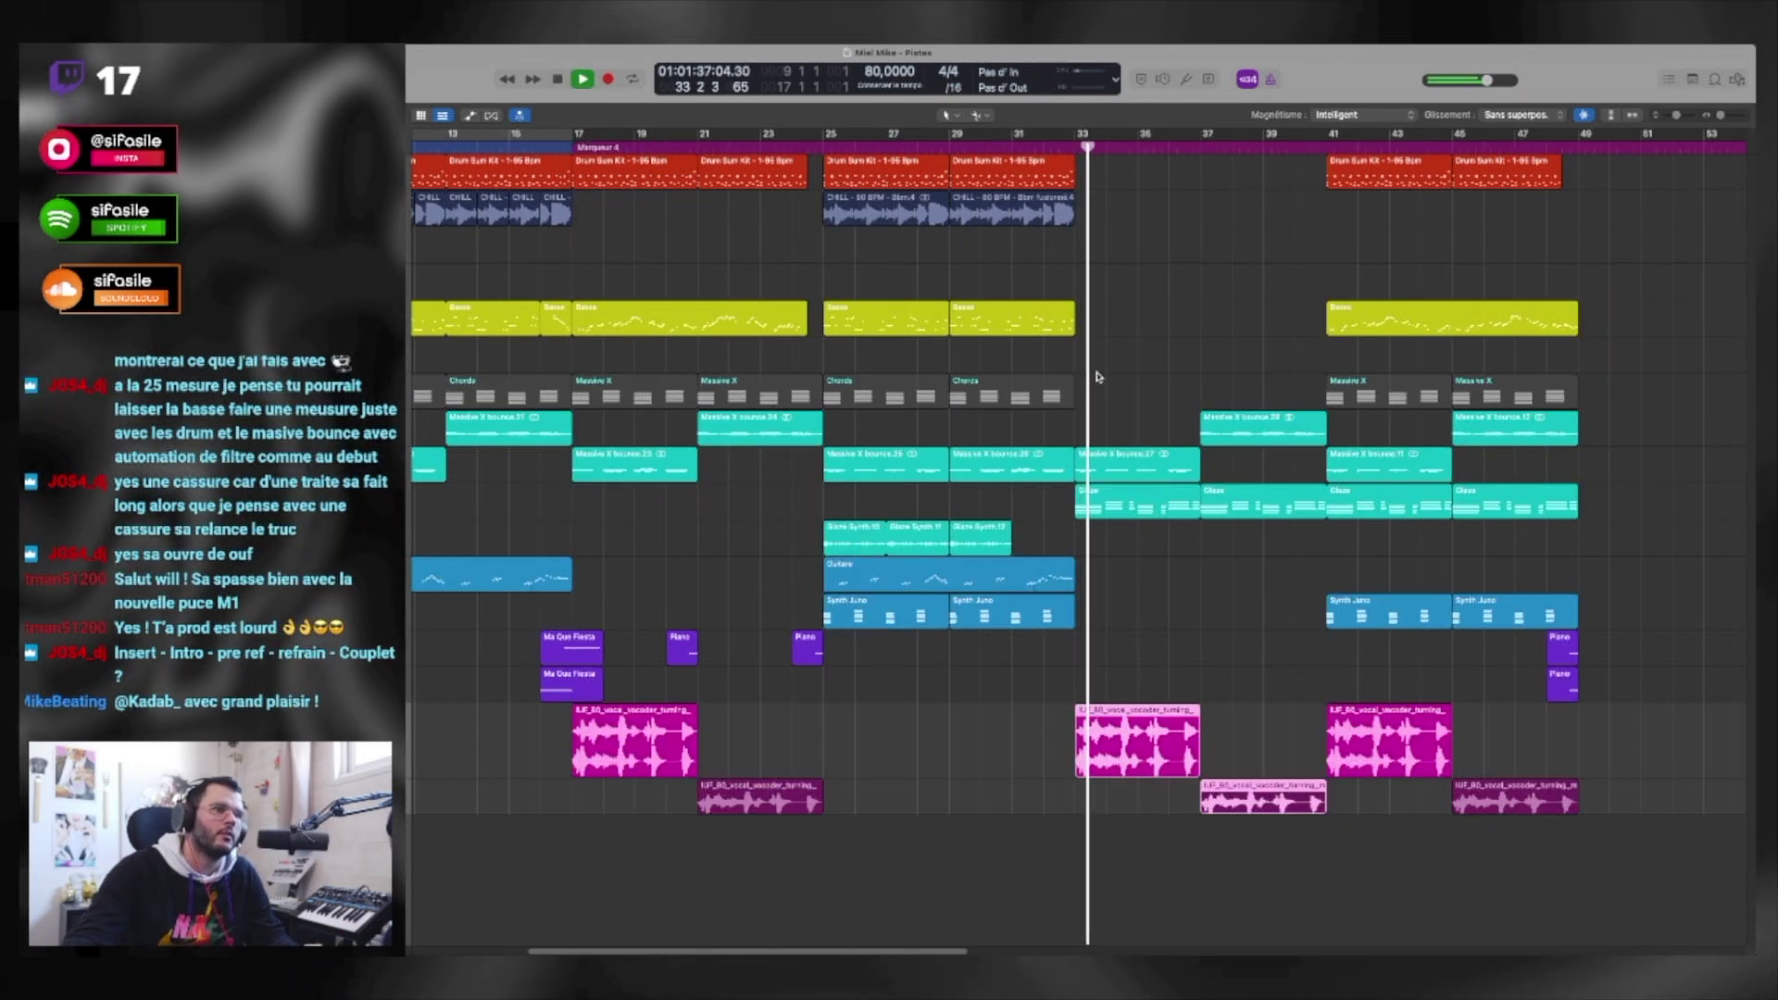
Step: Close the Synth Juno track's Replika delay and play the cycled section from bar 33
key(space)
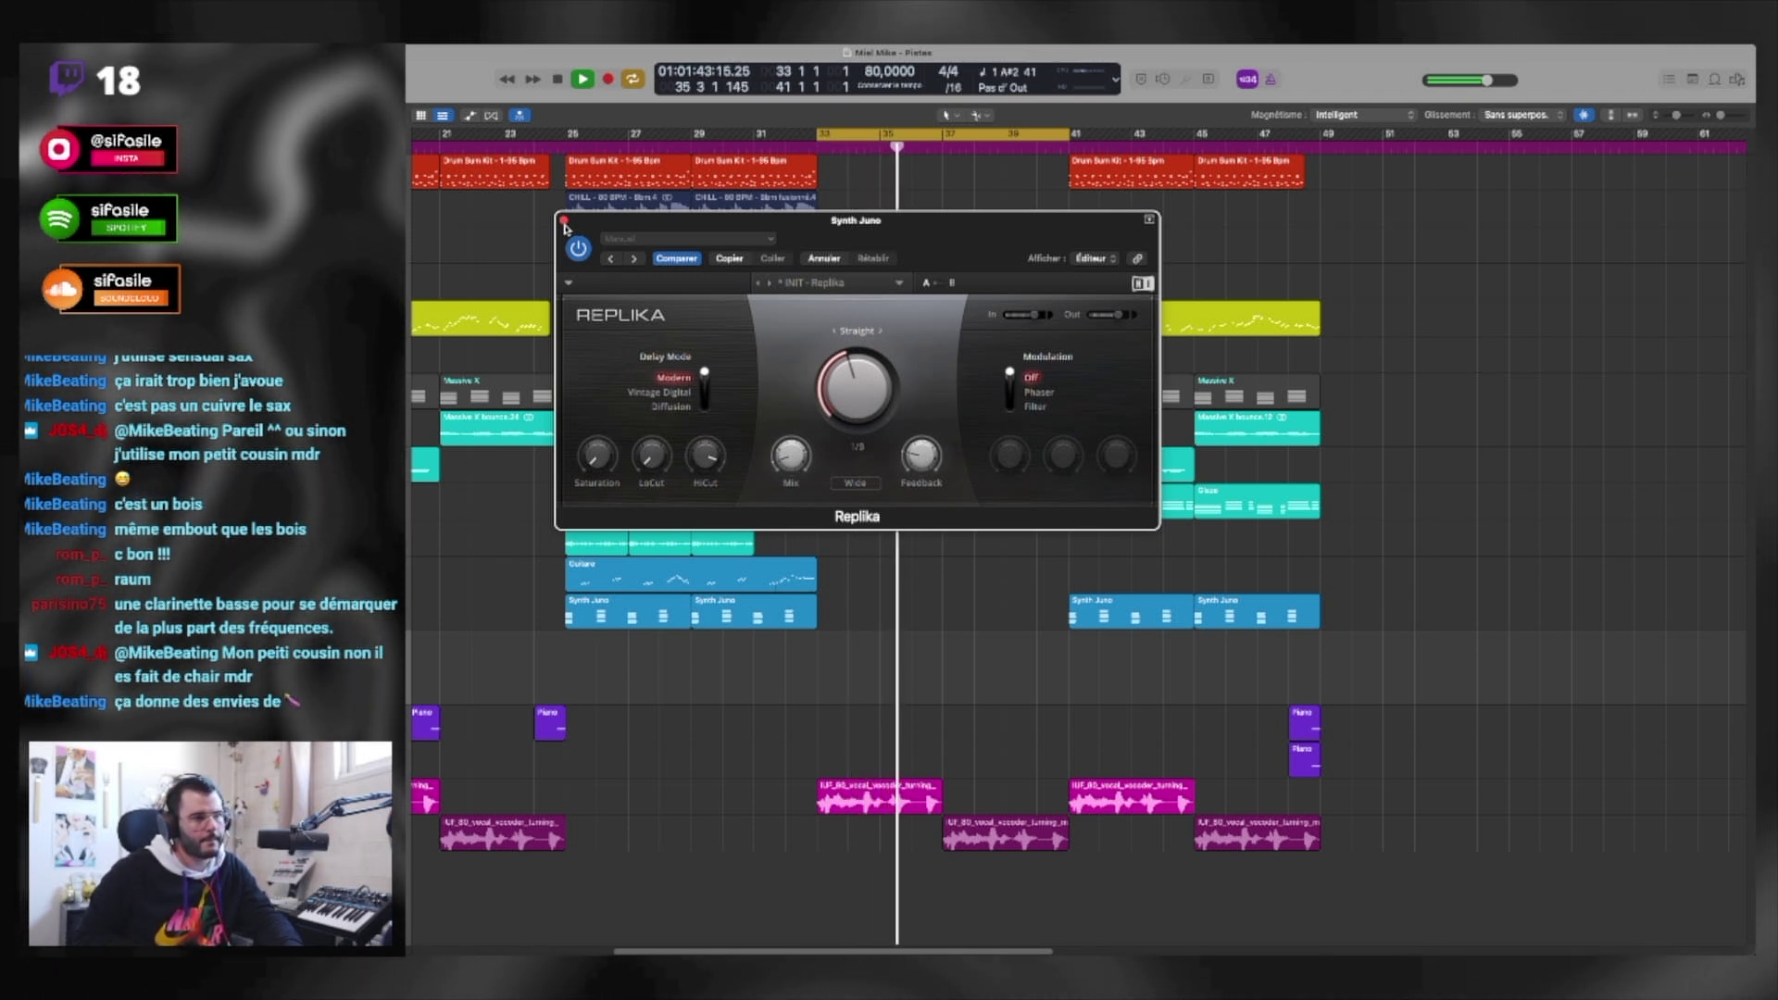
click(564, 222)
key(space)
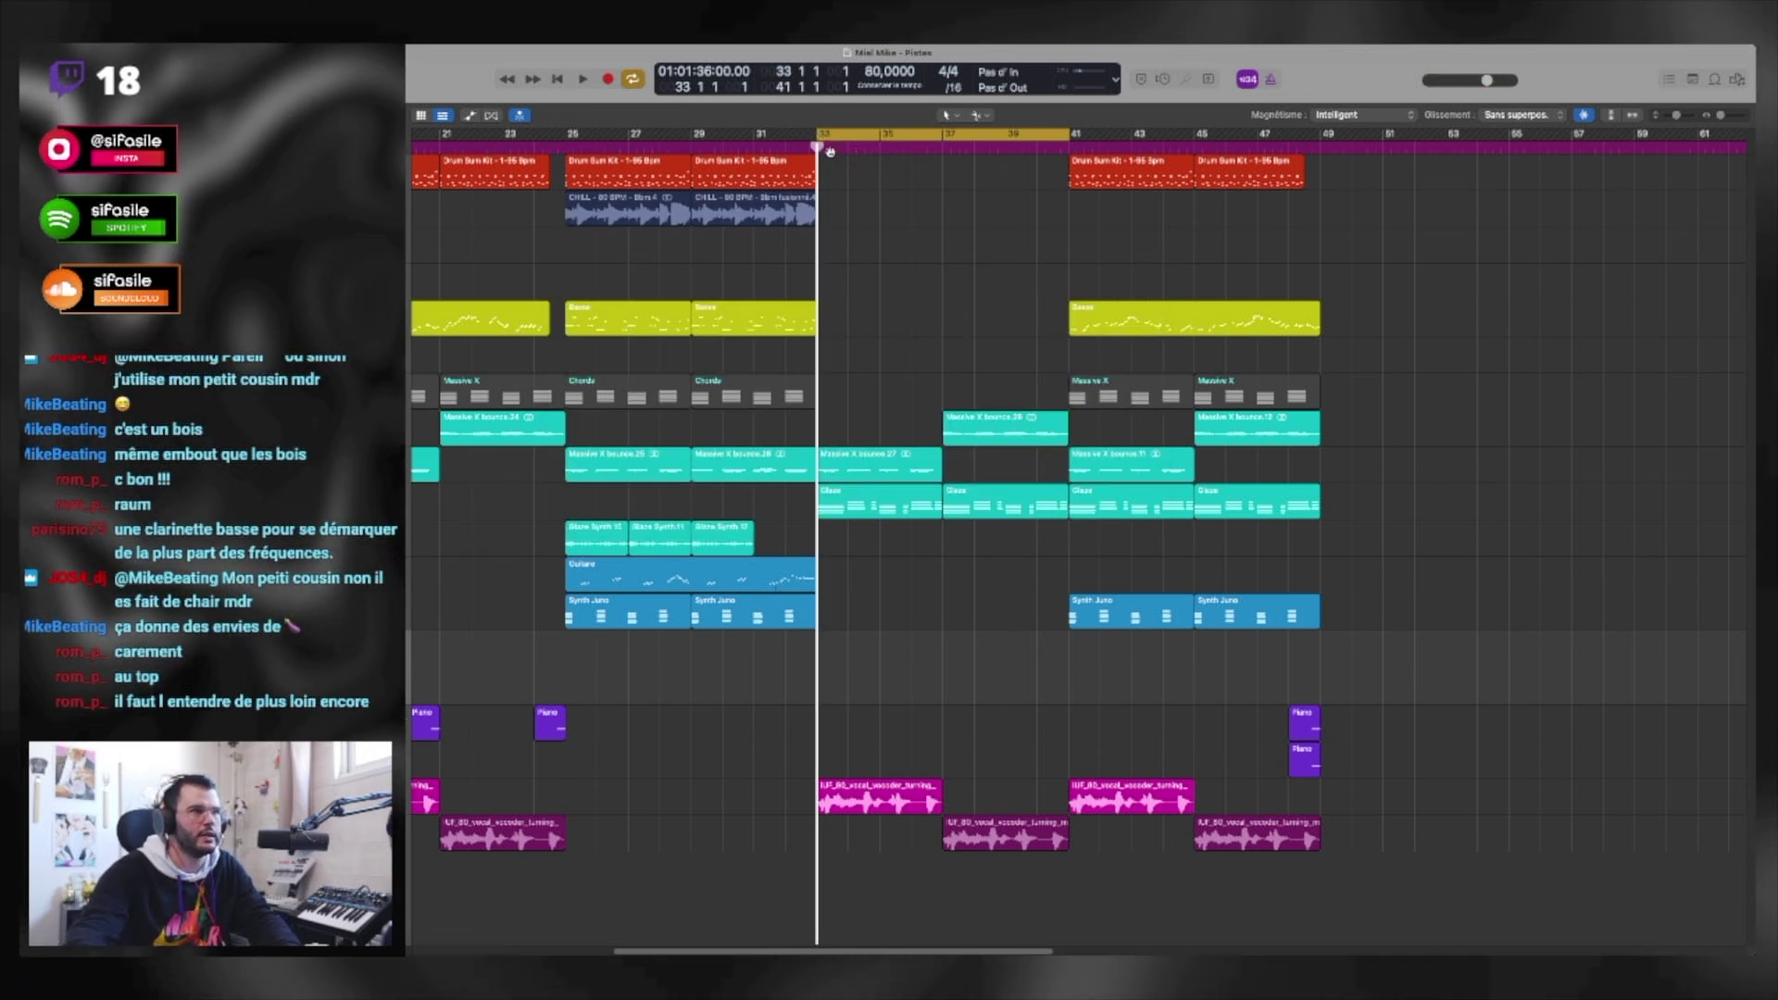
key(space)
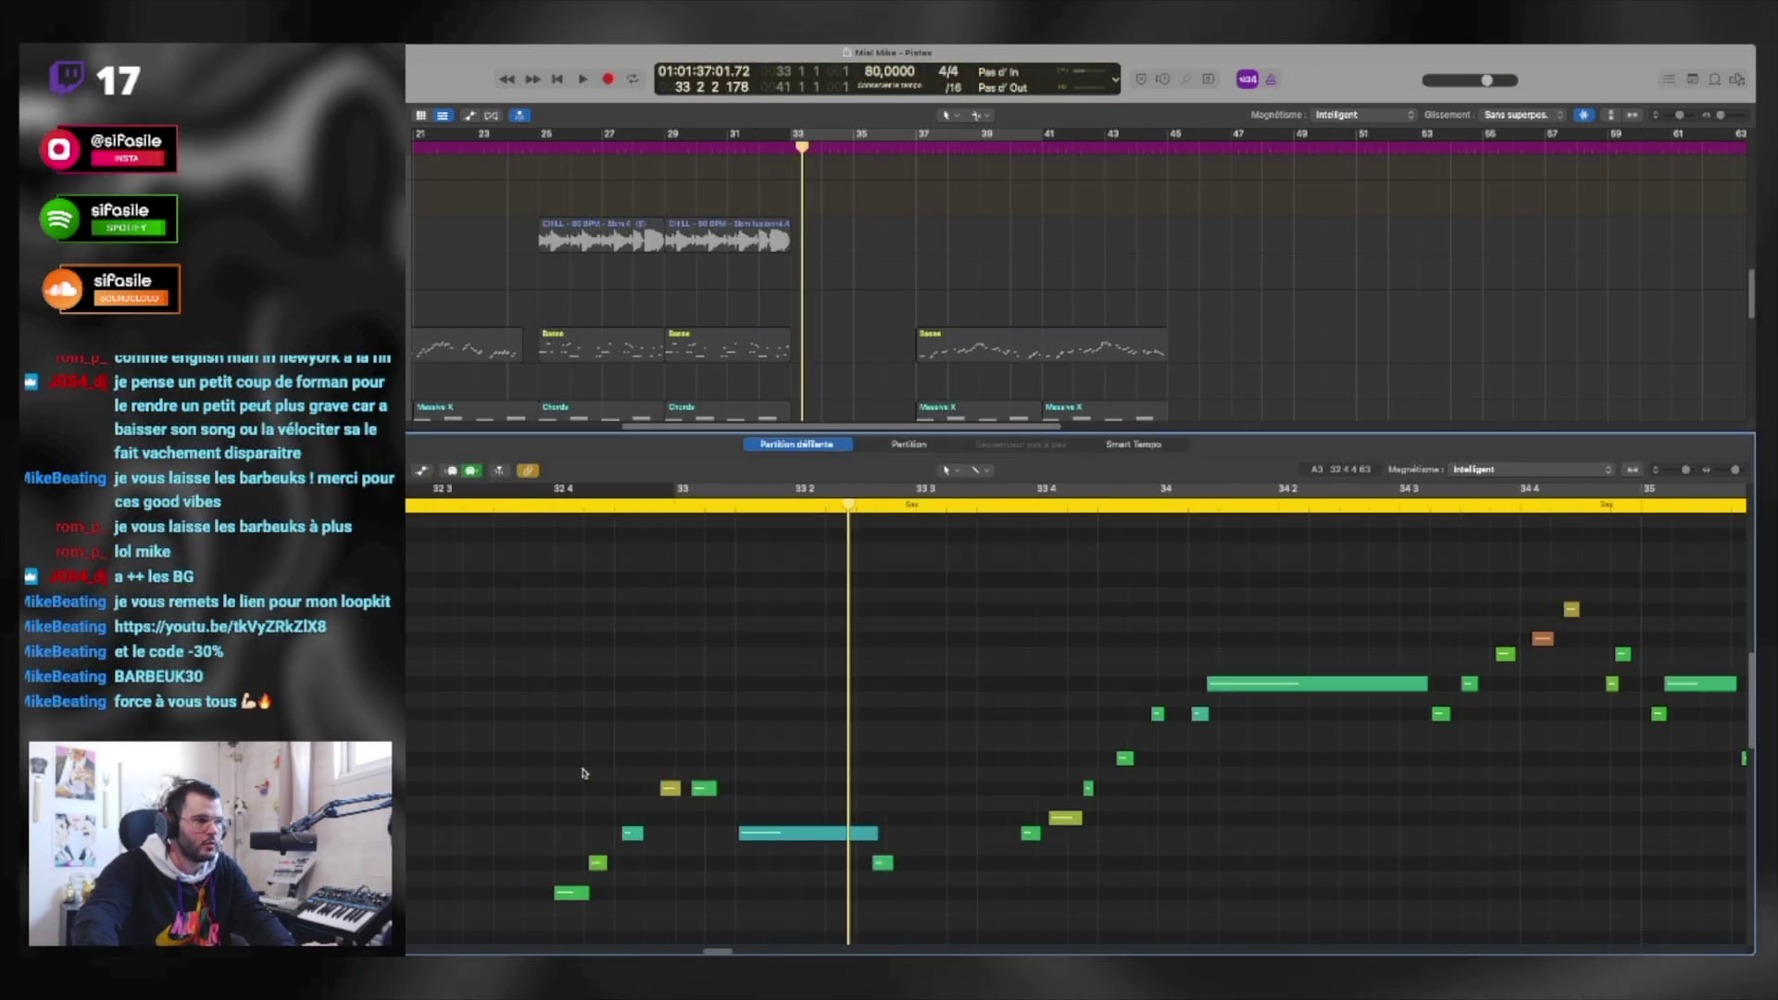
Step: Raise the short sax note just after bar 33 by two semitones and play the phrase
scroll(584, 774, right, 1)
scroll(584, 773, down, 1)
click(539, 861)
click(563, 832)
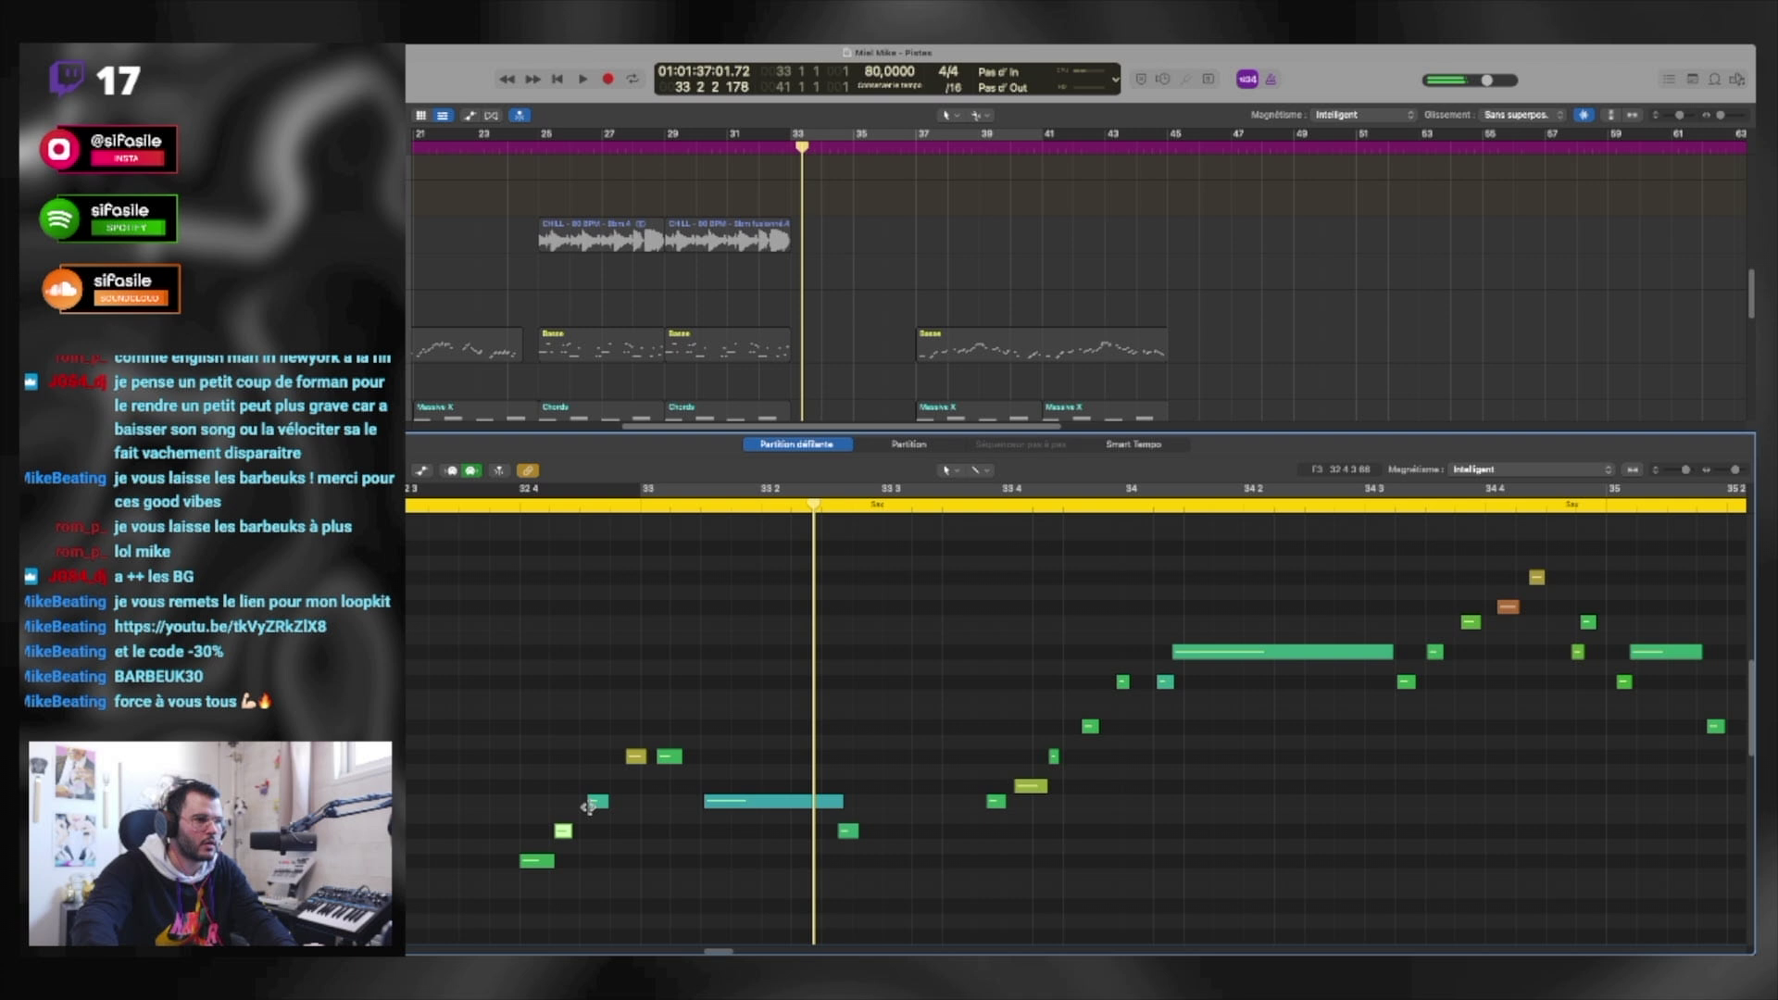
drag(668, 760, 668, 735)
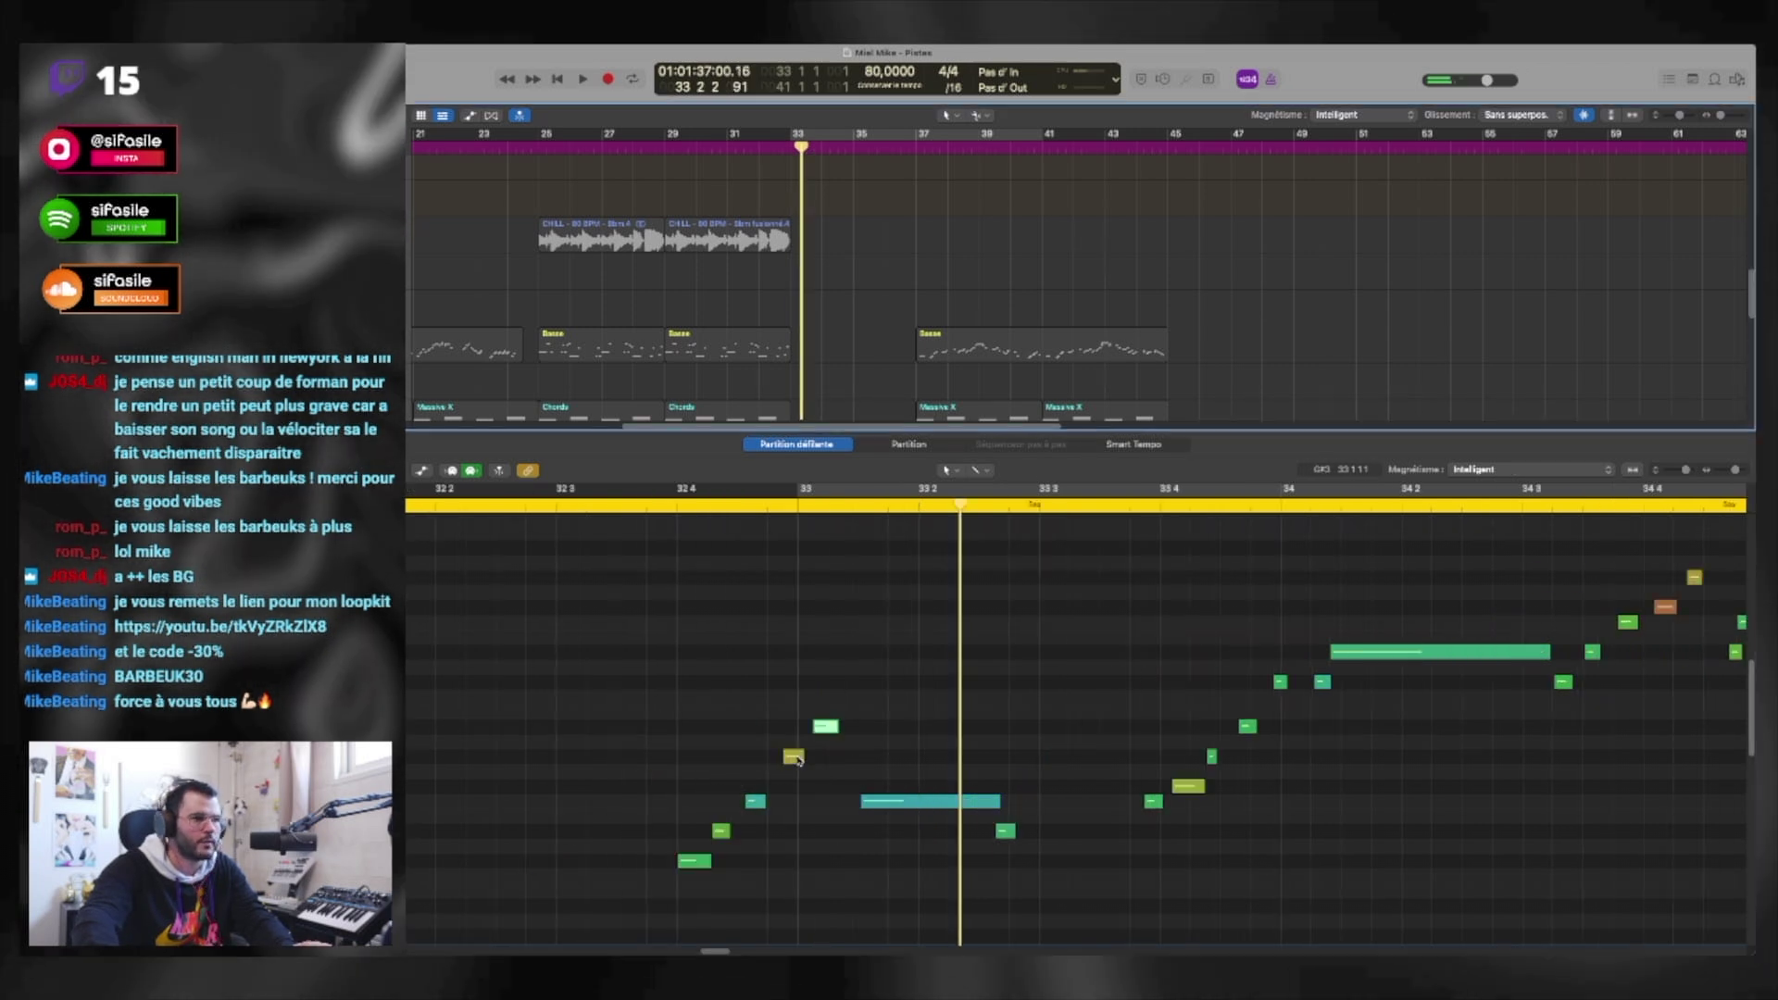
drag(802, 759, 808, 766)
key(space)
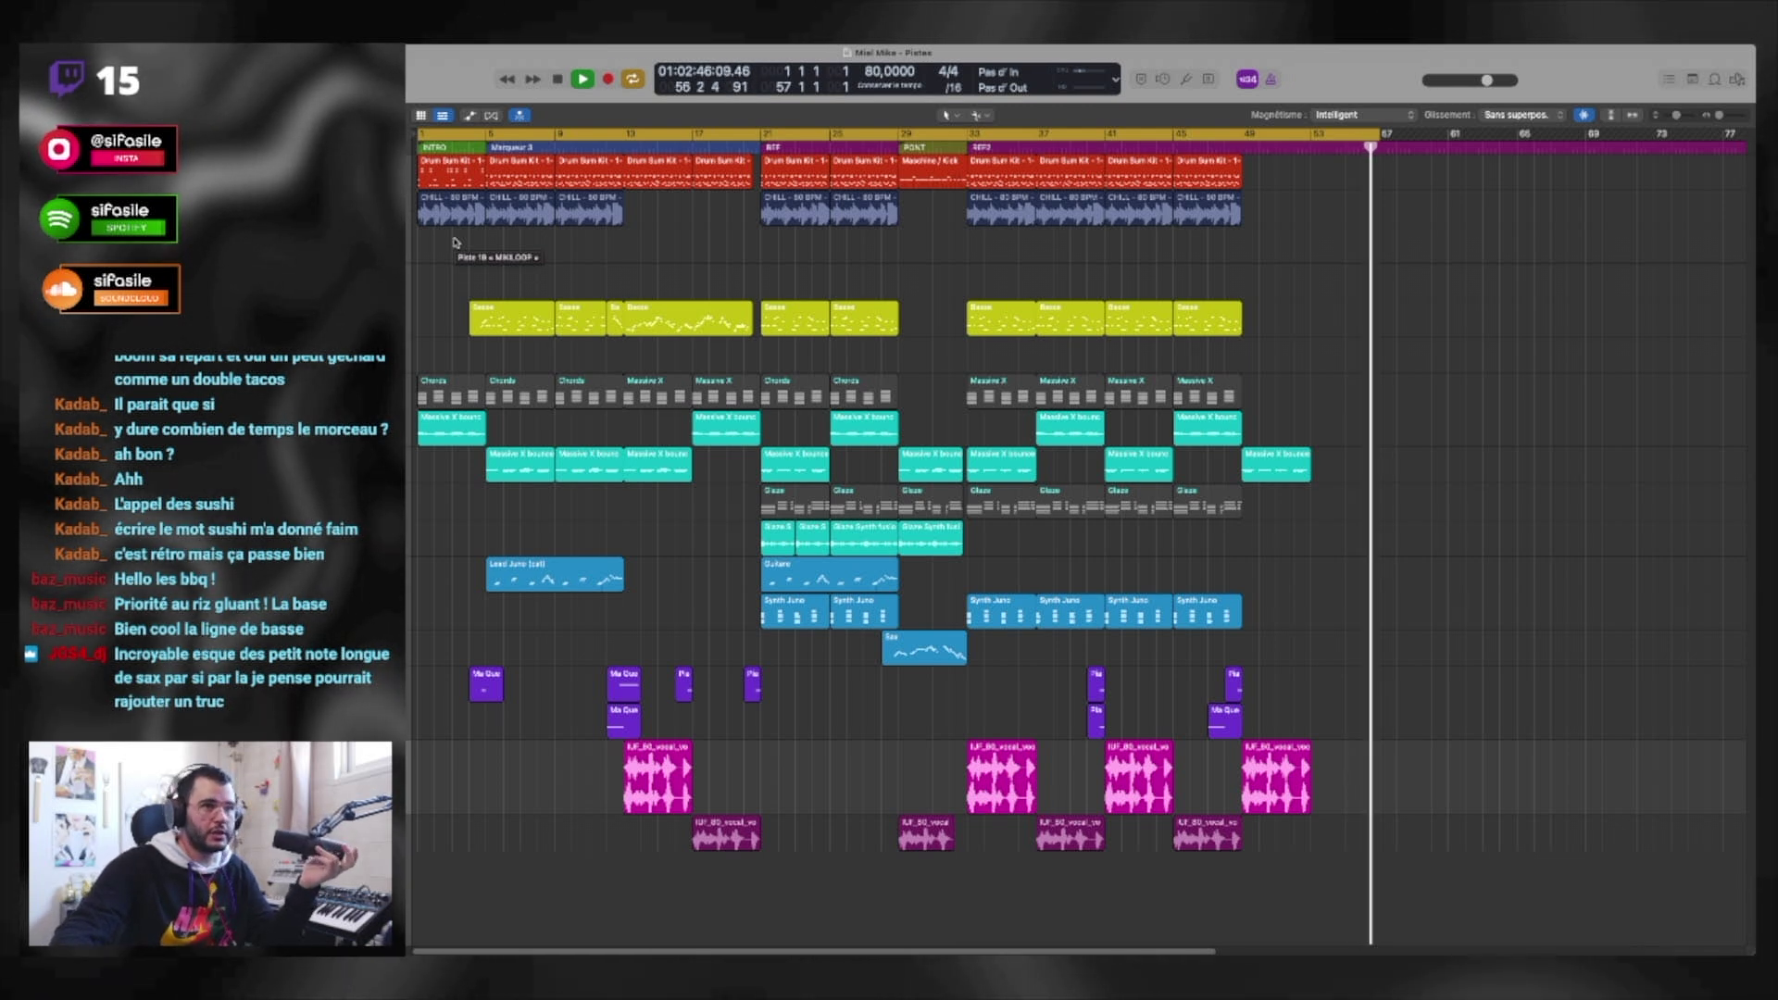
Step: Set the cycle range from bar 1 to bar 57 and play the song from the beginning
key(space)
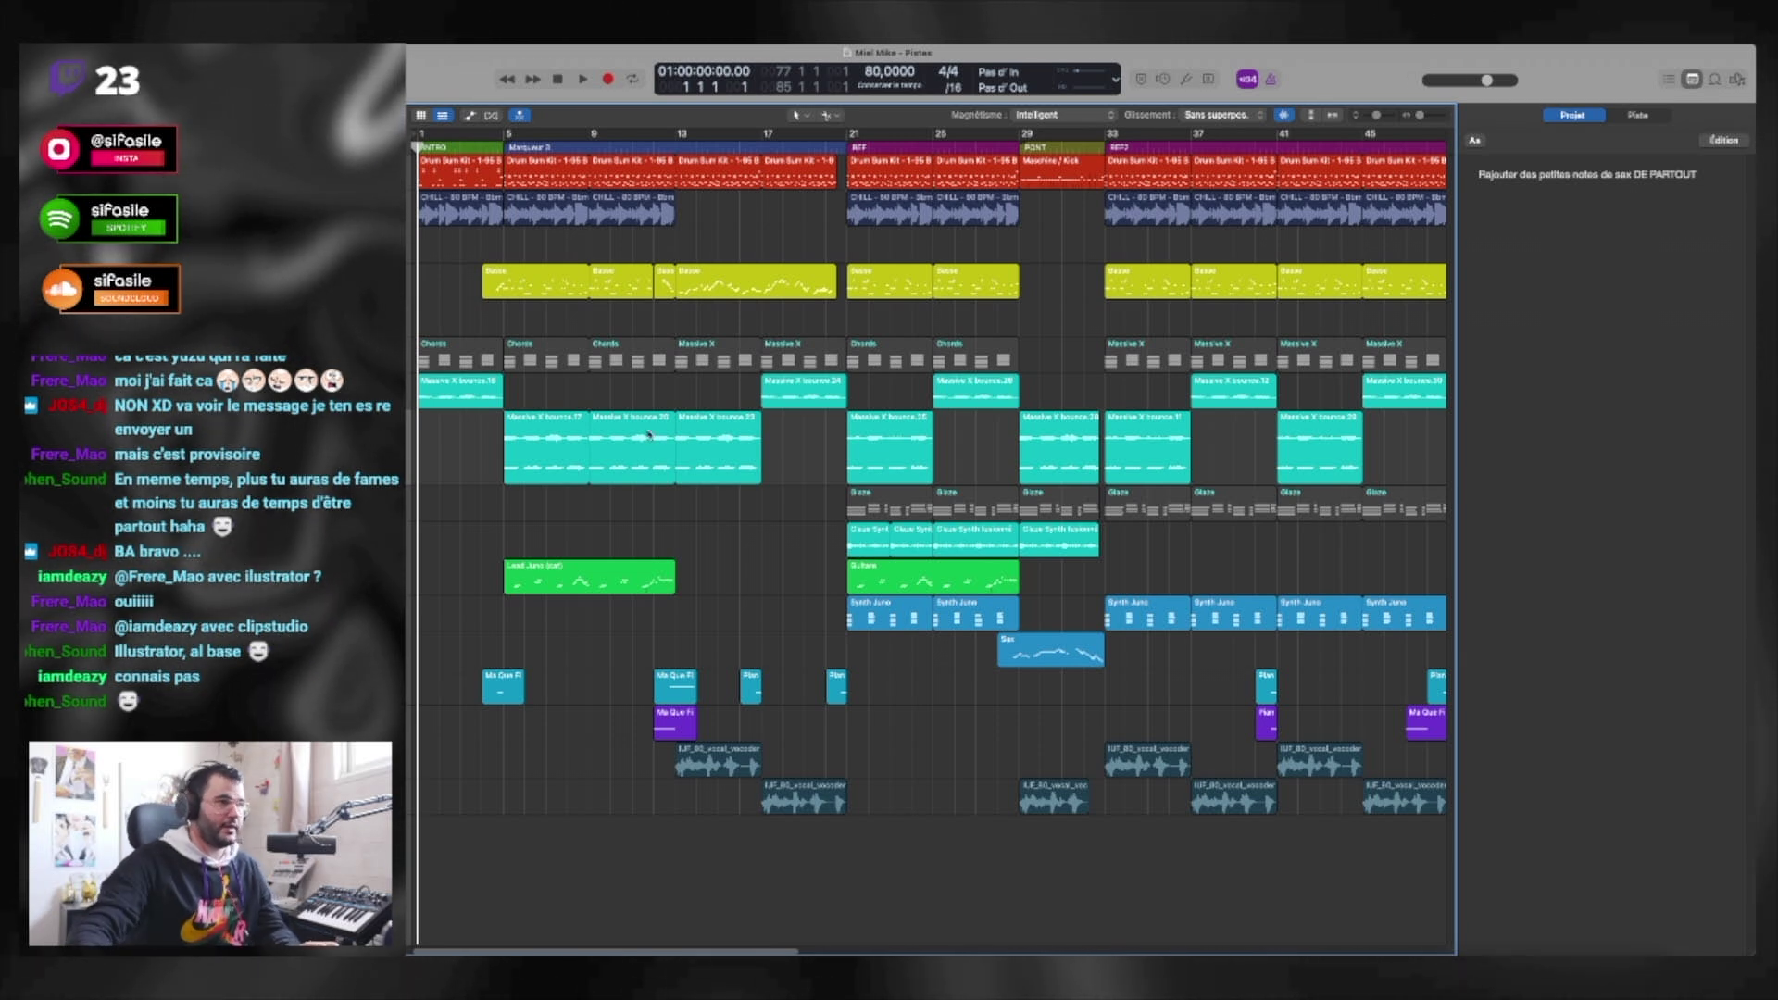
drag(435, 137, 1345, 205)
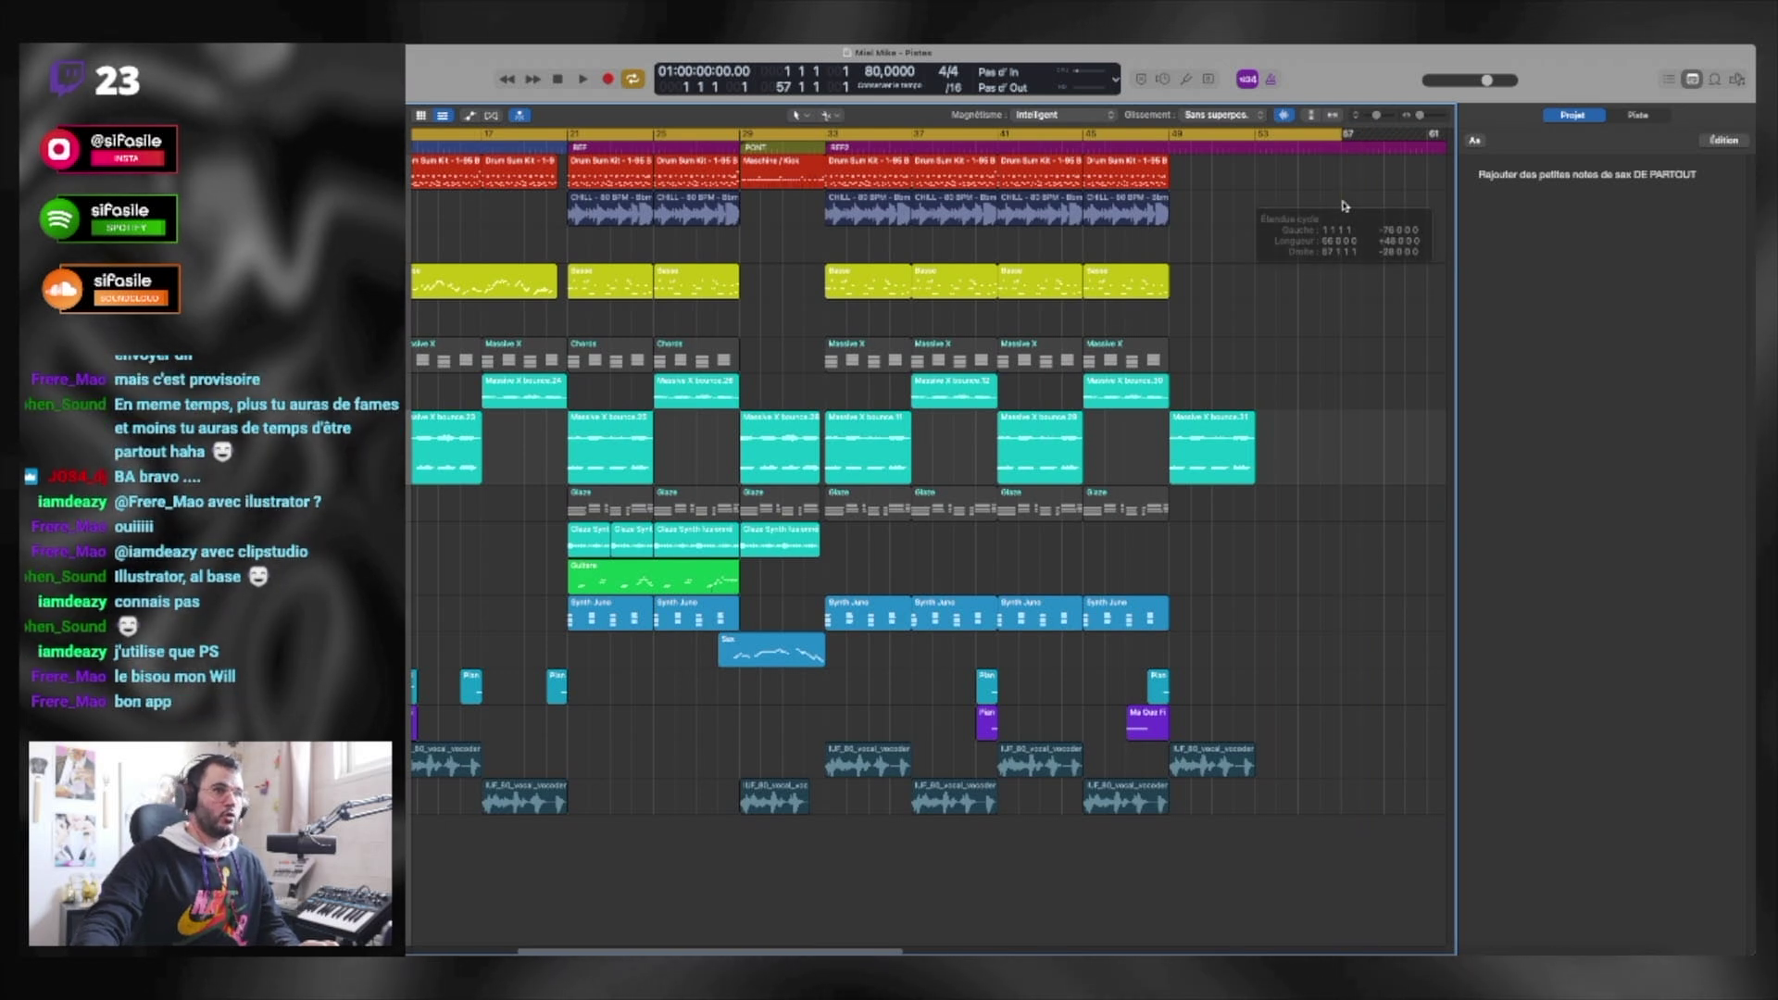
key(Return)
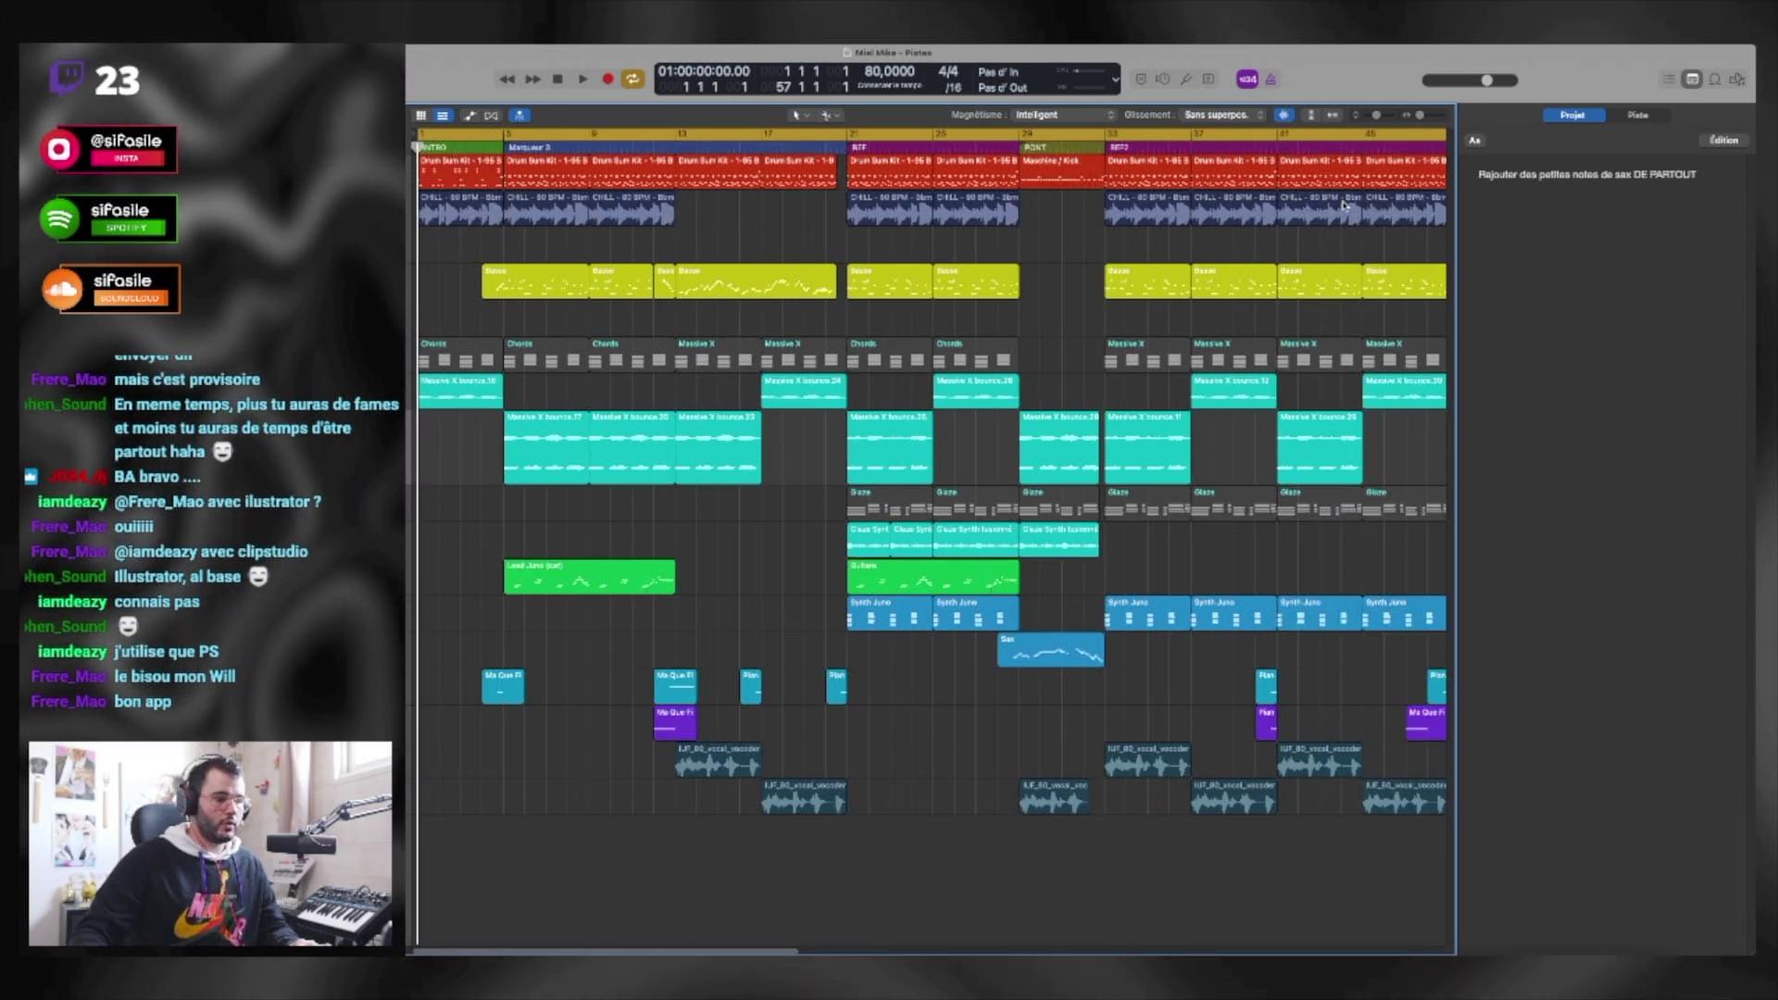
key(space)
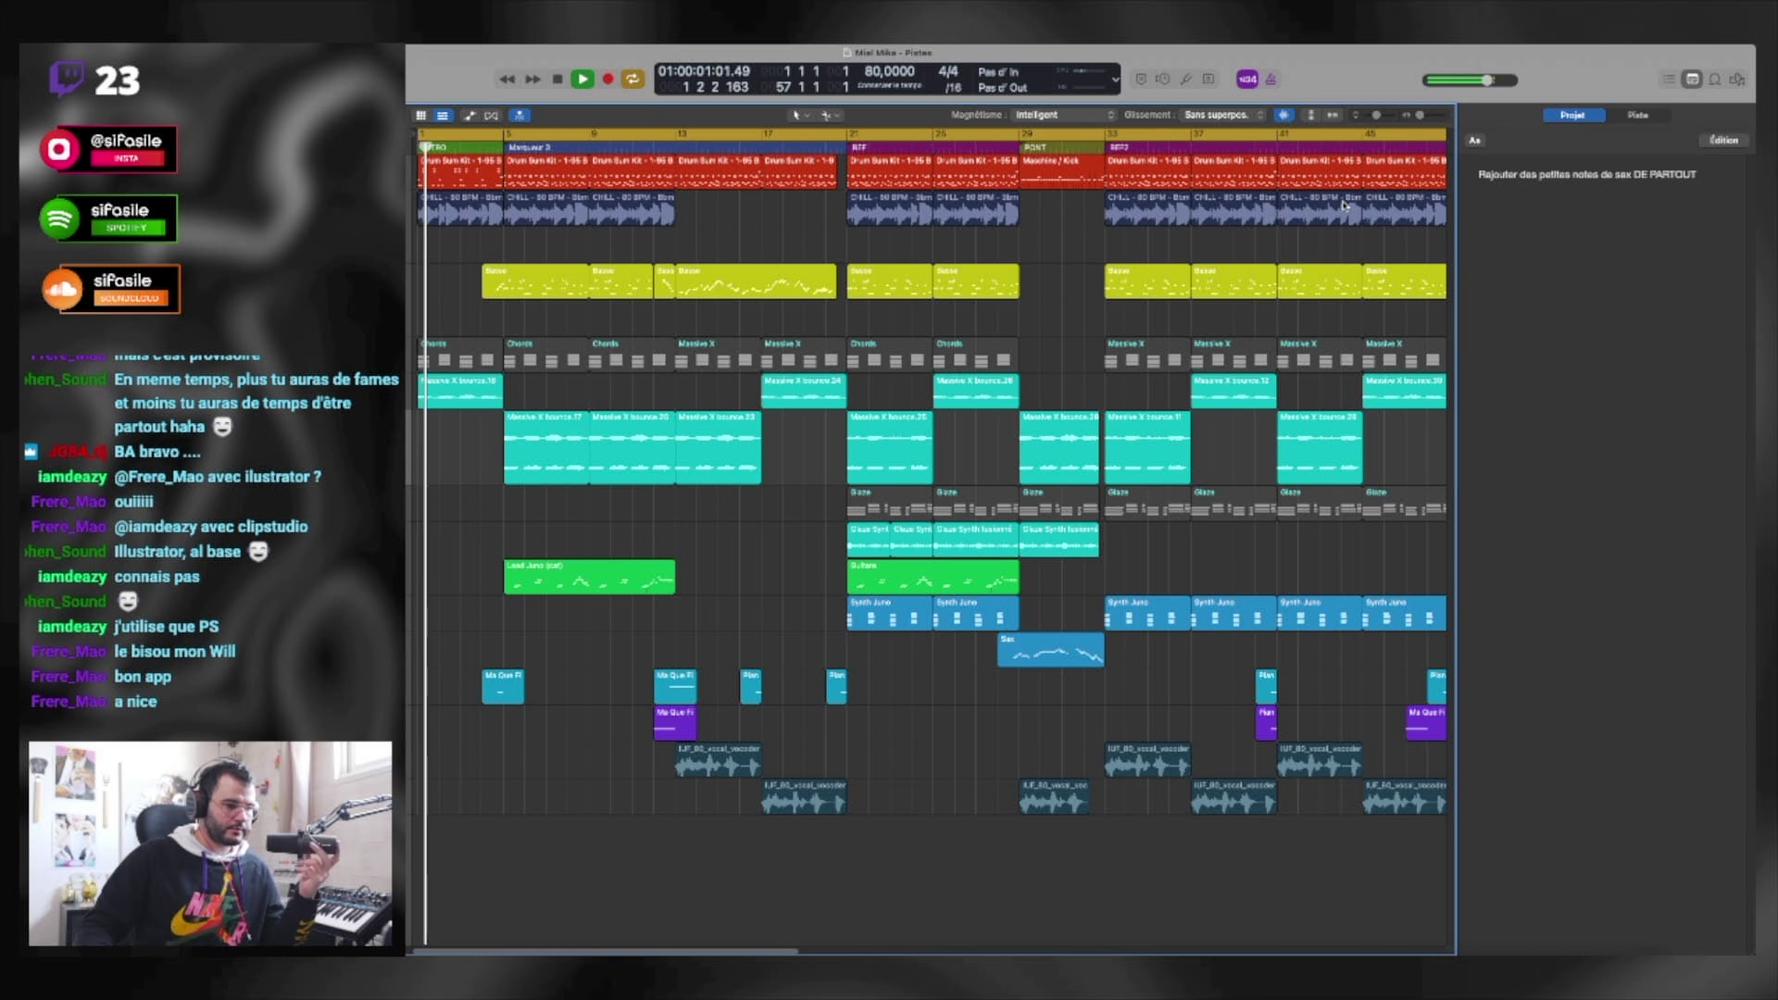